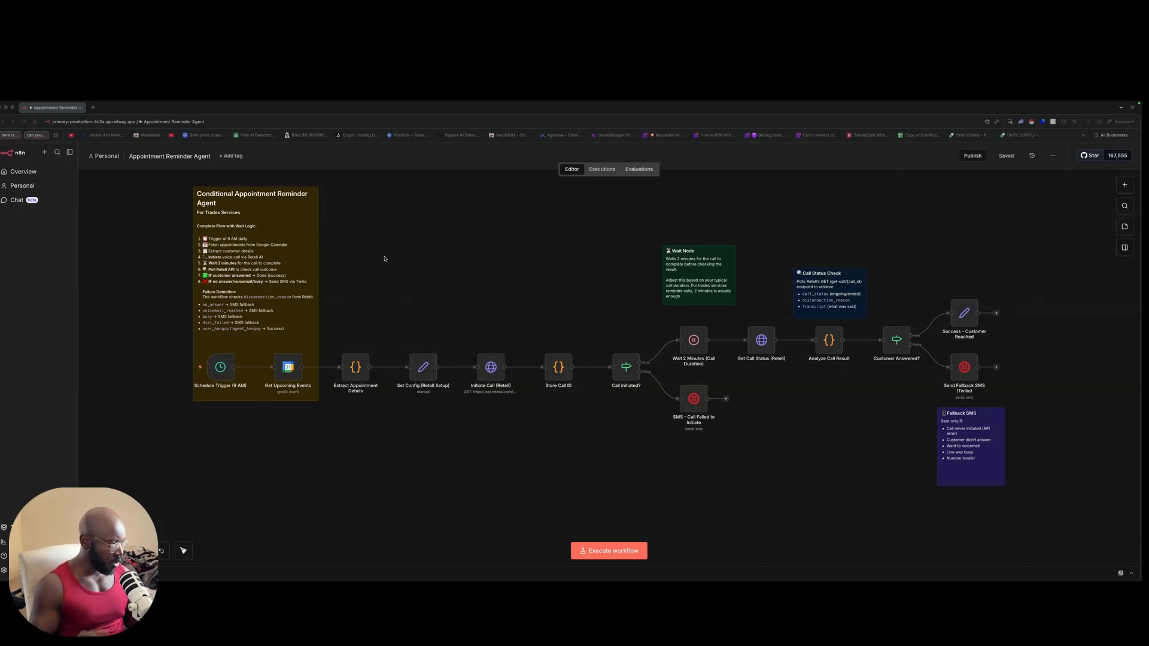
scroll(490, 329, "left", 5)
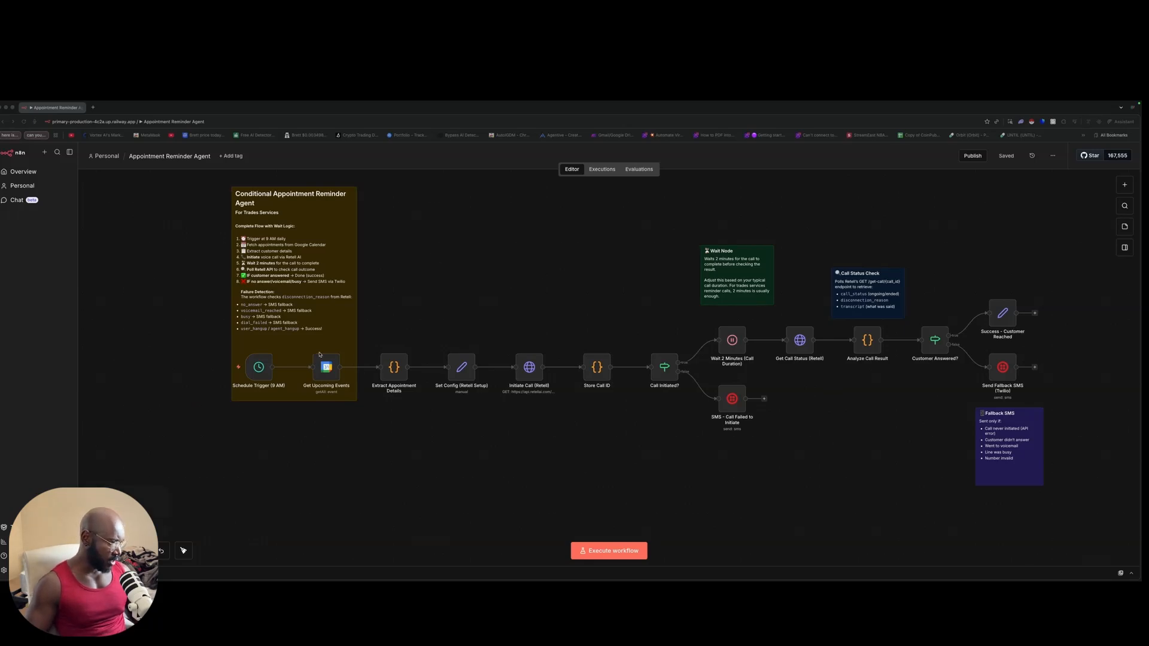
scroll(489, 328, "right", 2)
scroll(491, 325, "up", 3)
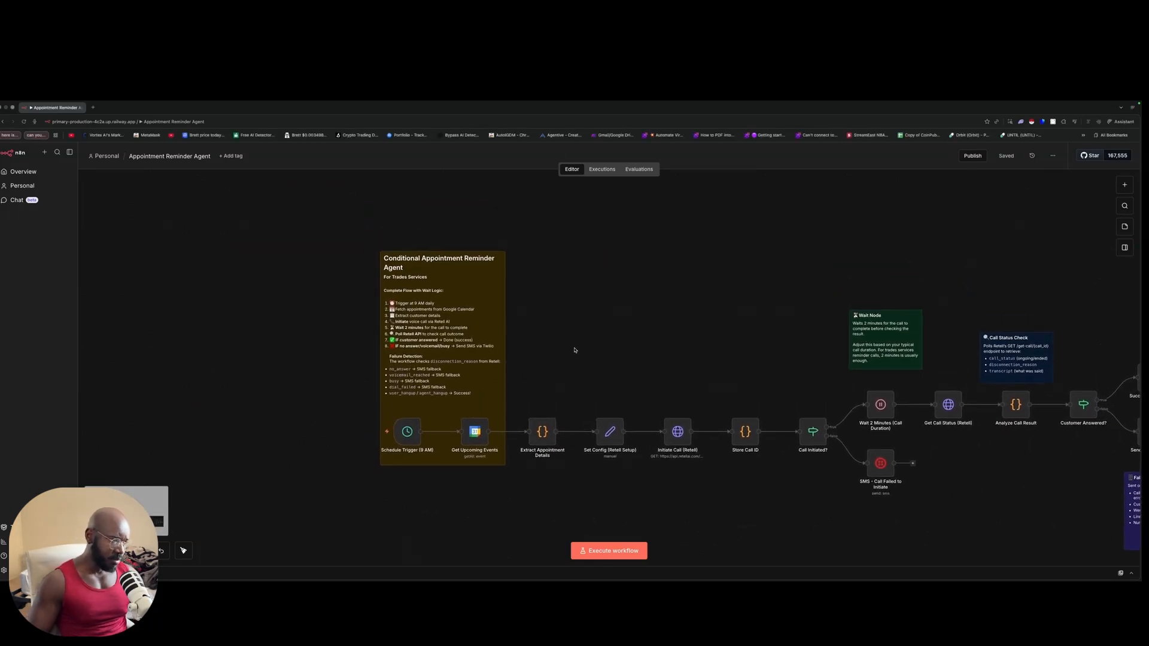
scroll(566, 329, "up", 5)
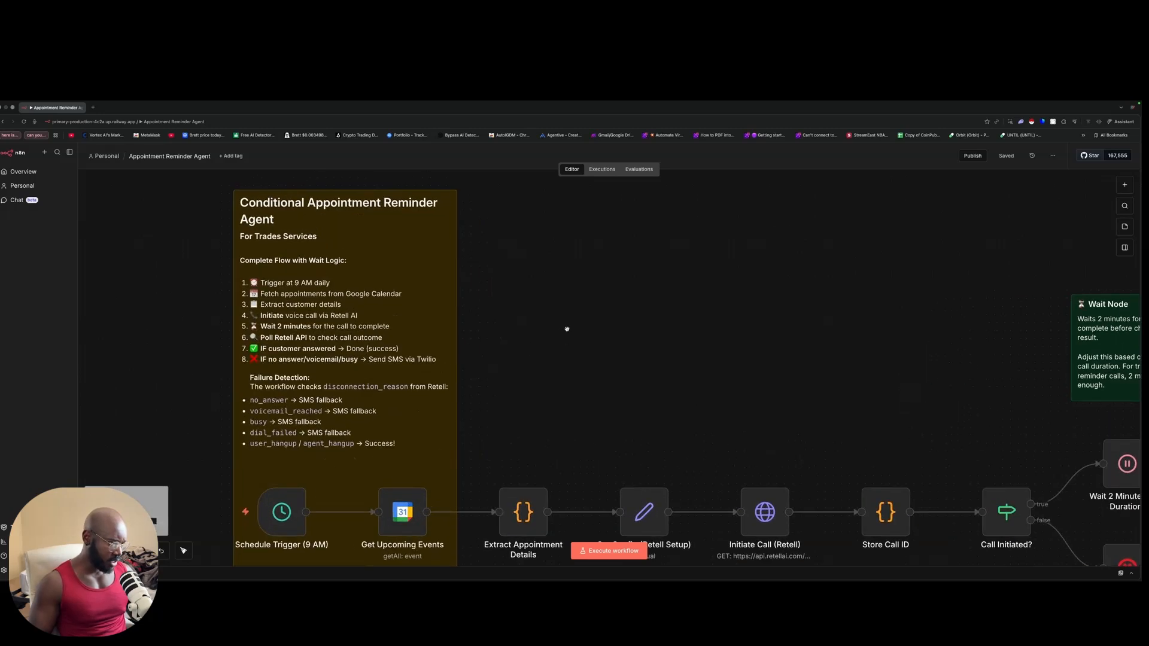
scroll(563, 333, "down", 4)
scroll(498, 312, "left", 3)
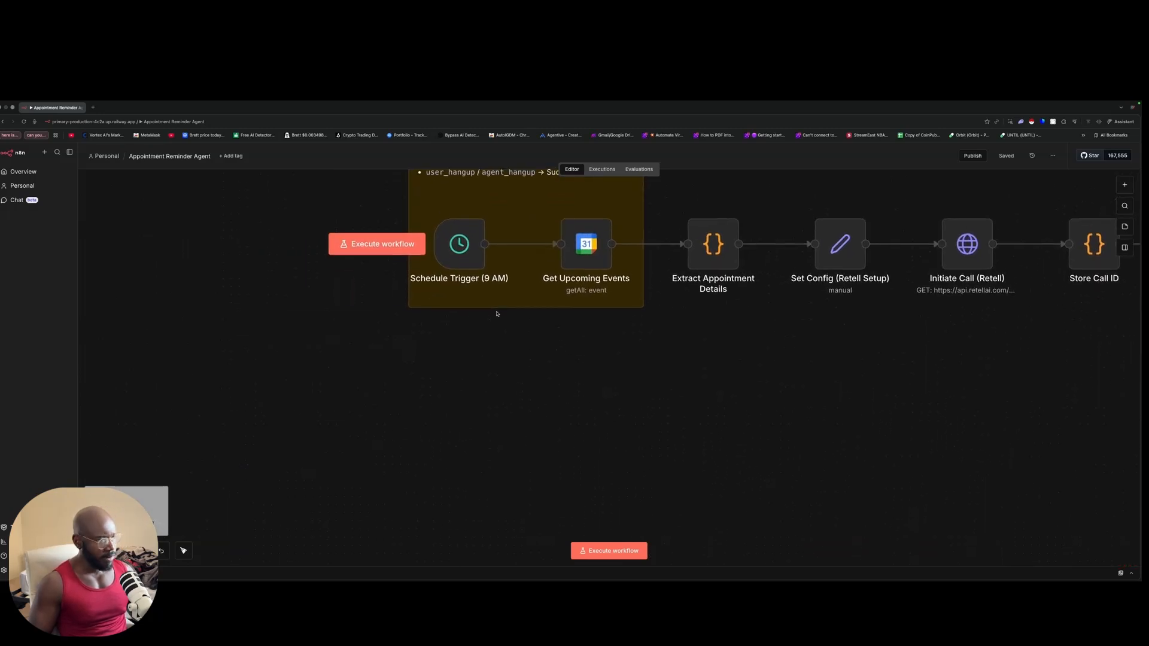
scroll(496, 312, "up", 10)
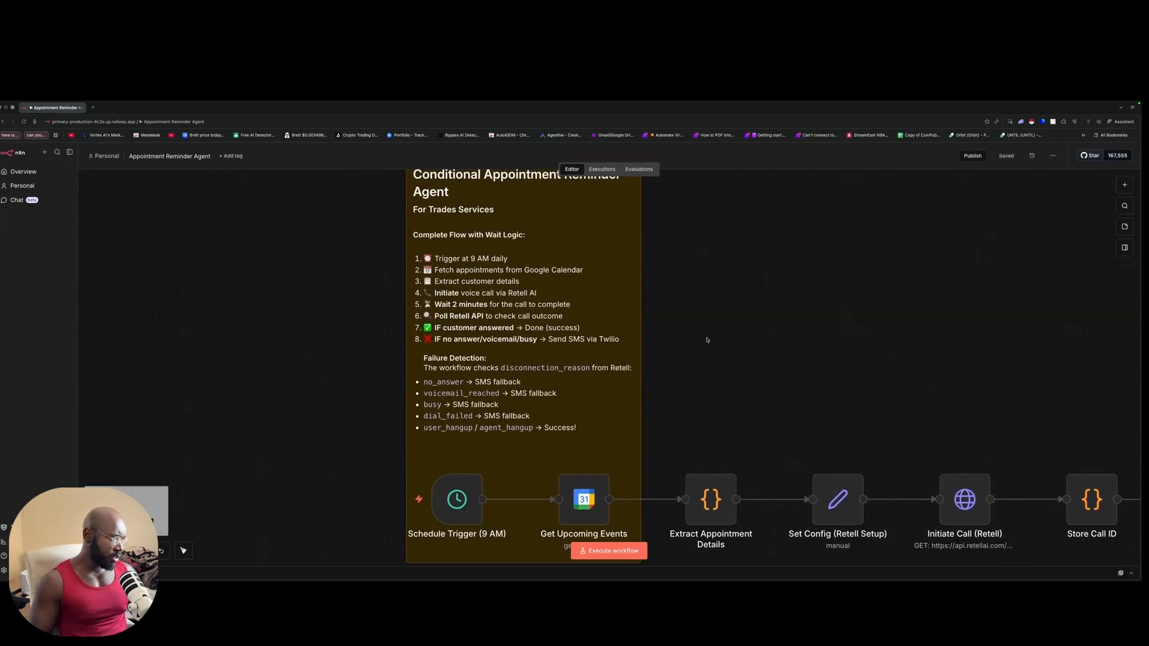
scroll(756, 361, "down", 4)
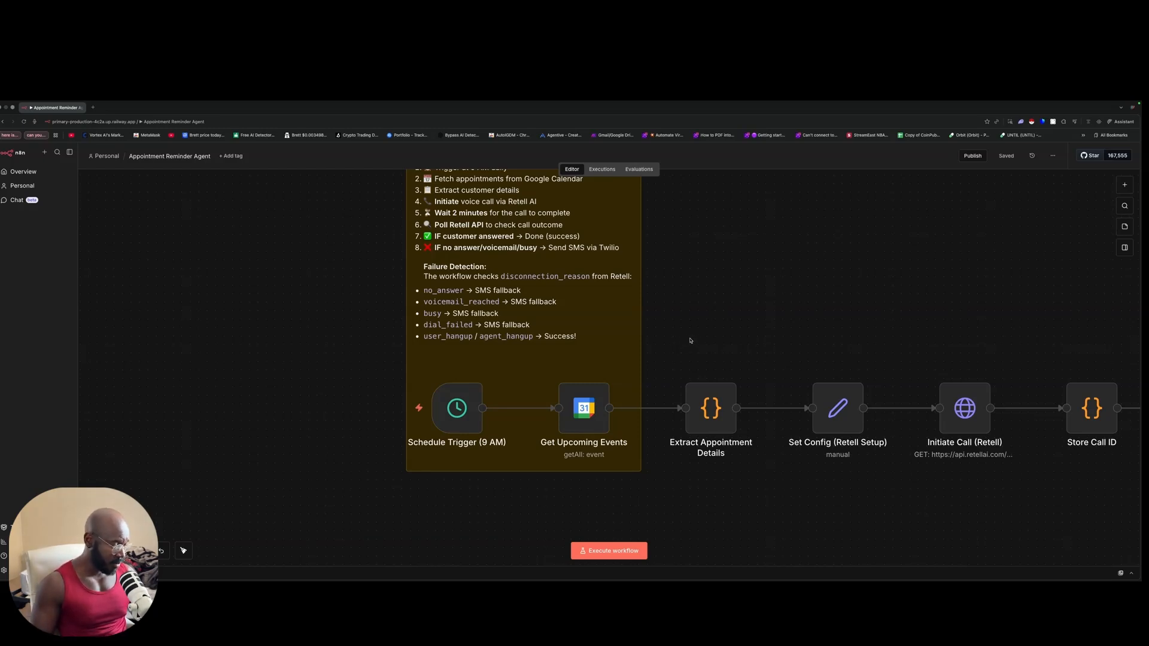
scroll(688, 341, "down", 3)
scroll(708, 335, "up", 2)
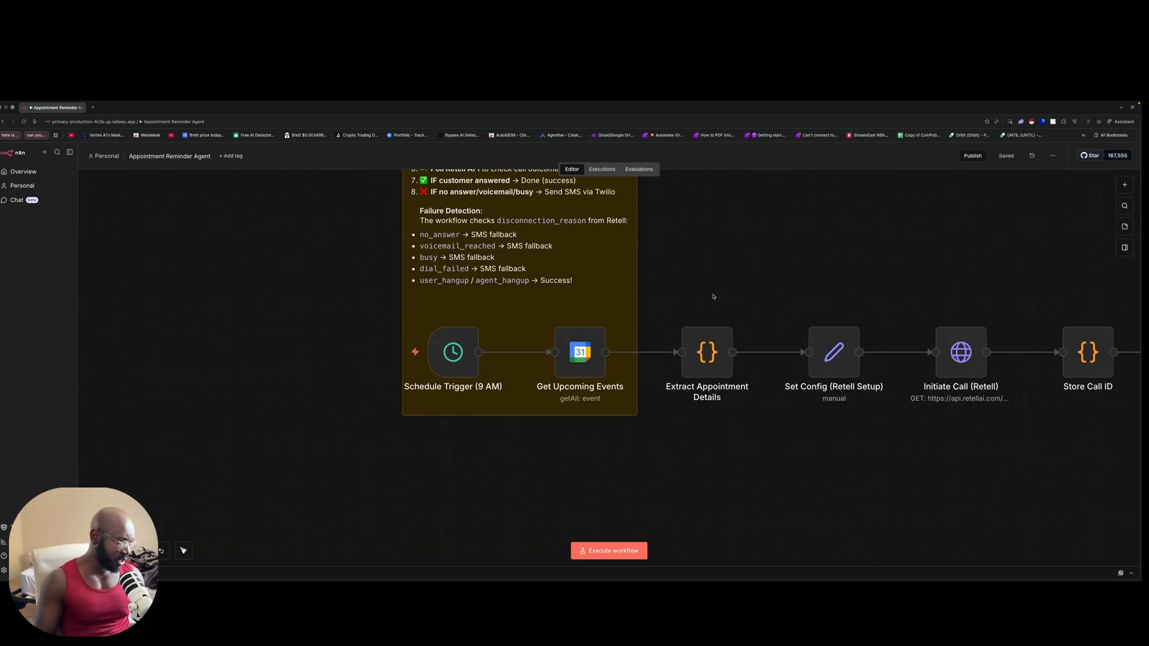
scroll(716, 293, "down", 1)
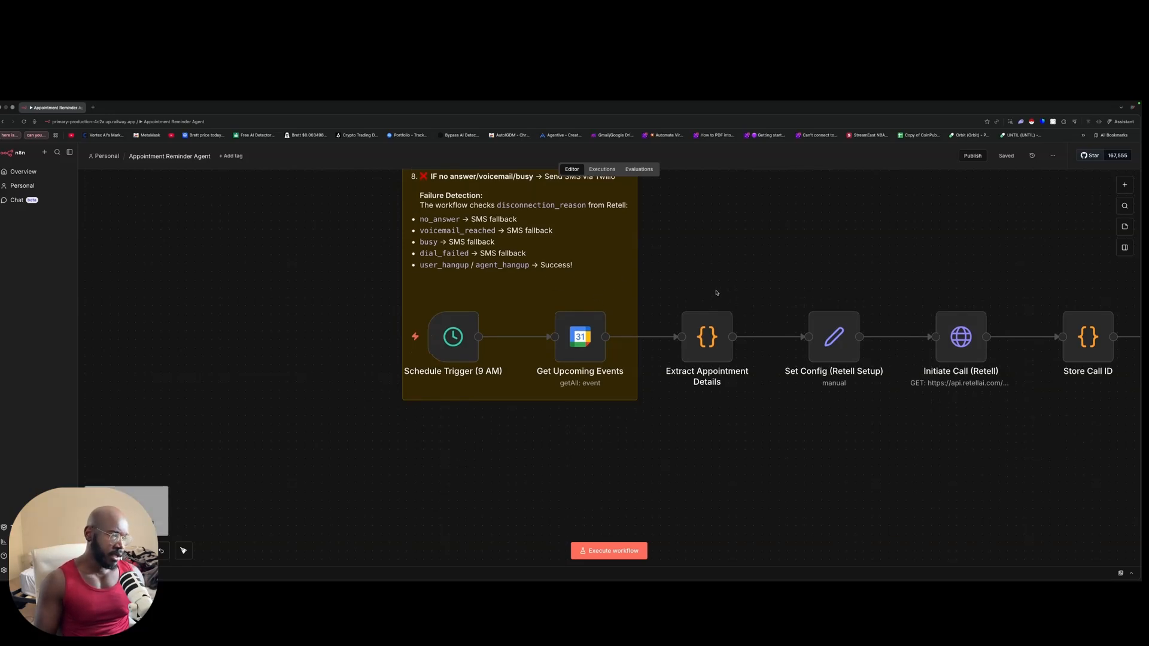
scroll(764, 290, "right", 5)
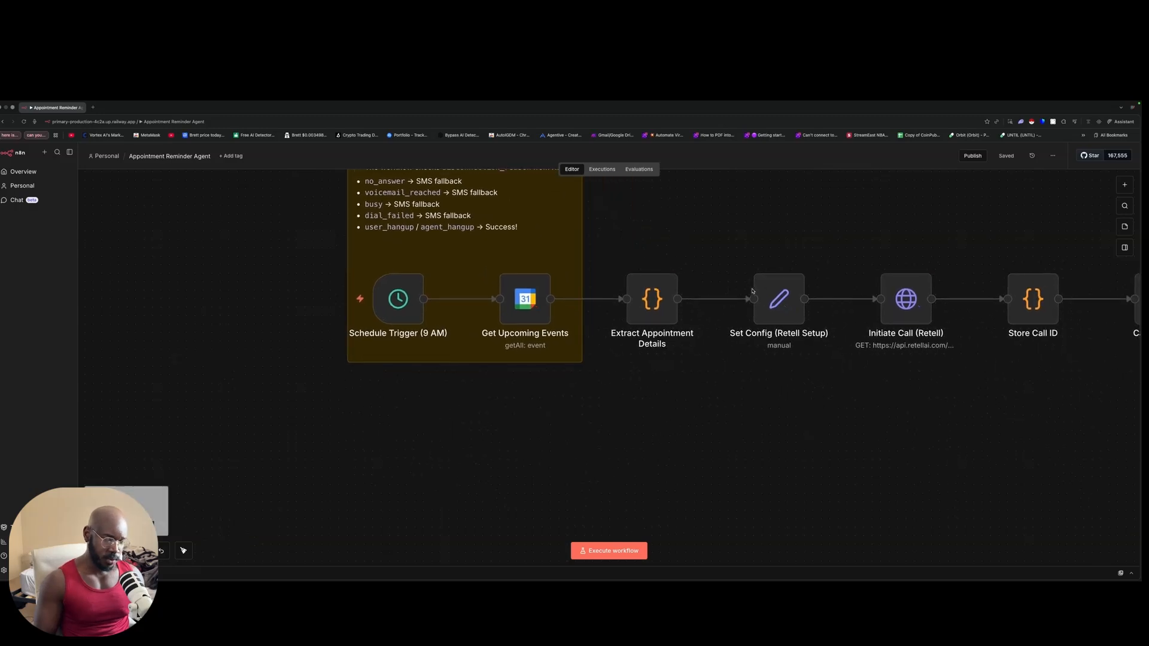
scroll(752, 291, "right", 5)
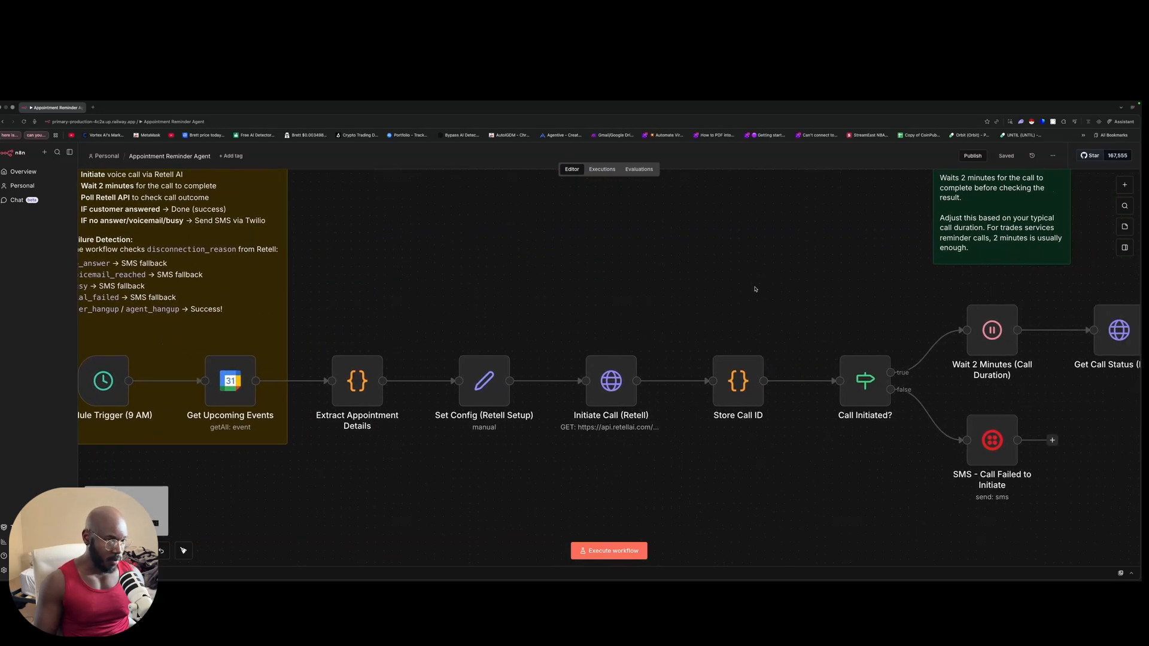
scroll(755, 289, "left", 2)
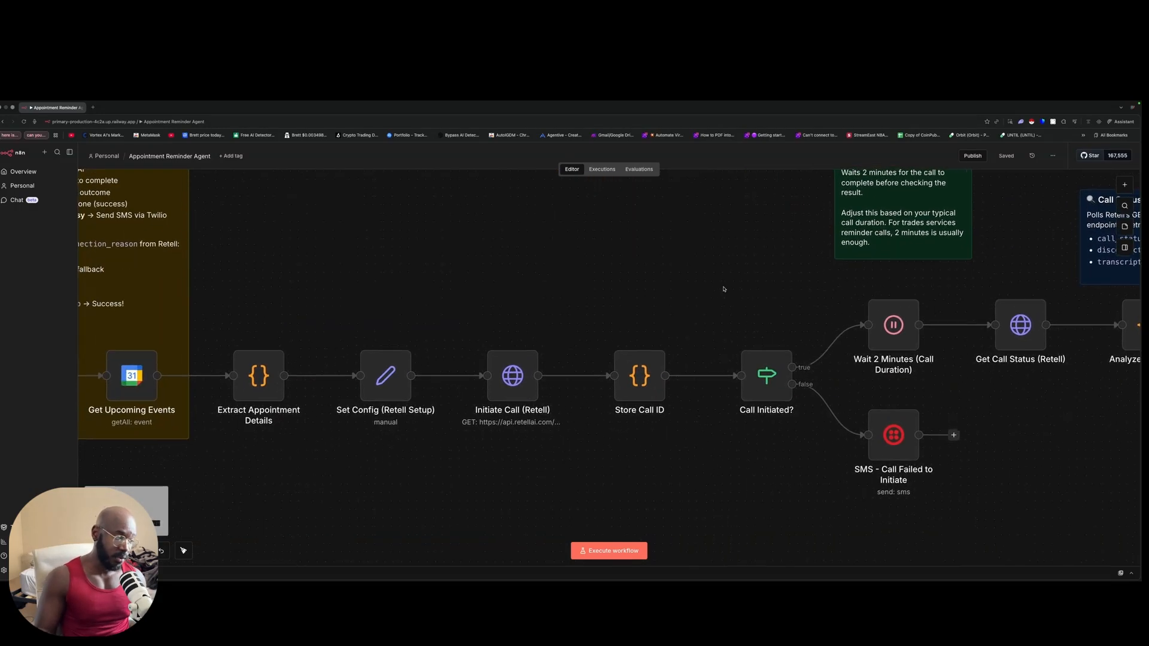
scroll(712, 286, "left", 3)
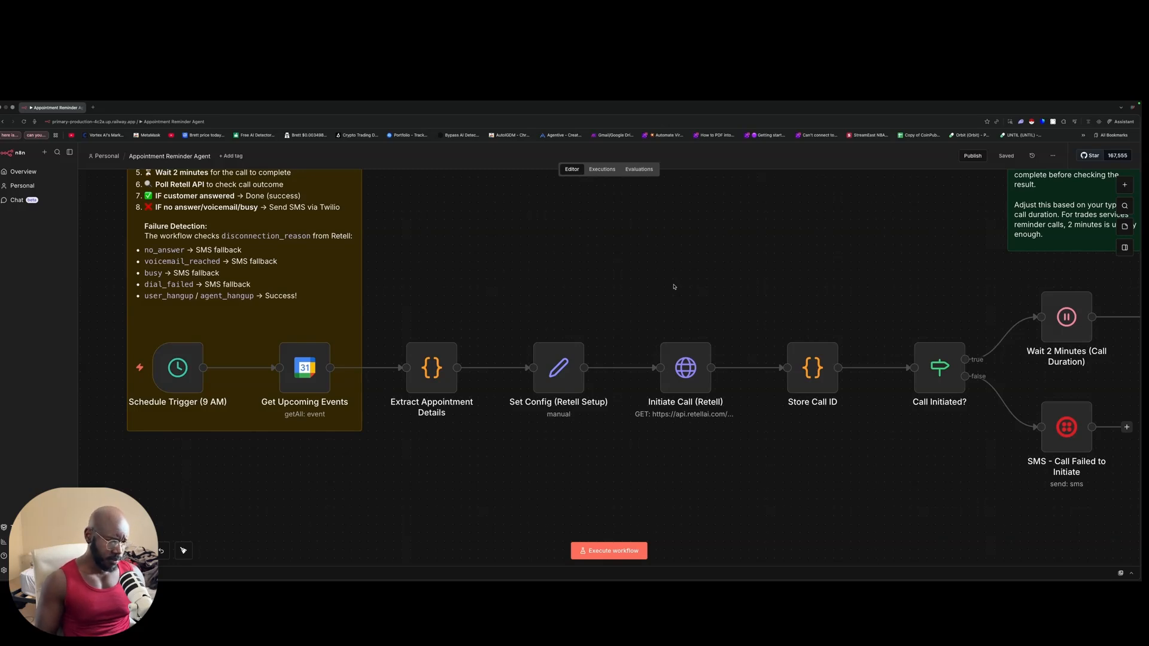
double_click(305, 367)
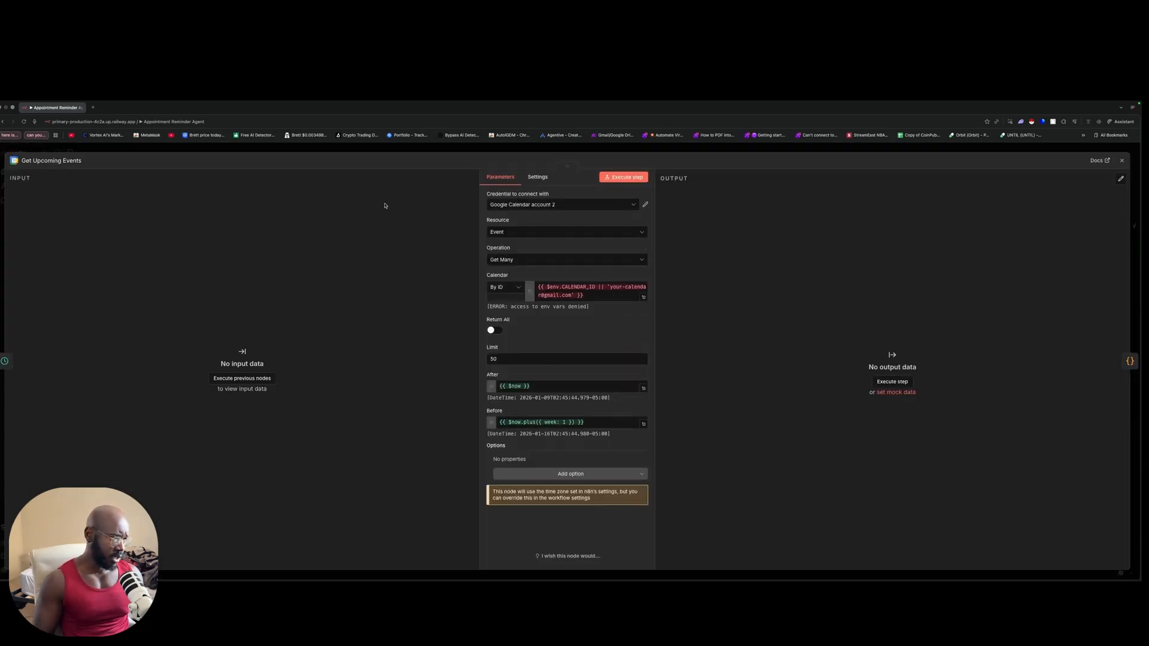
left_click(231, 150)
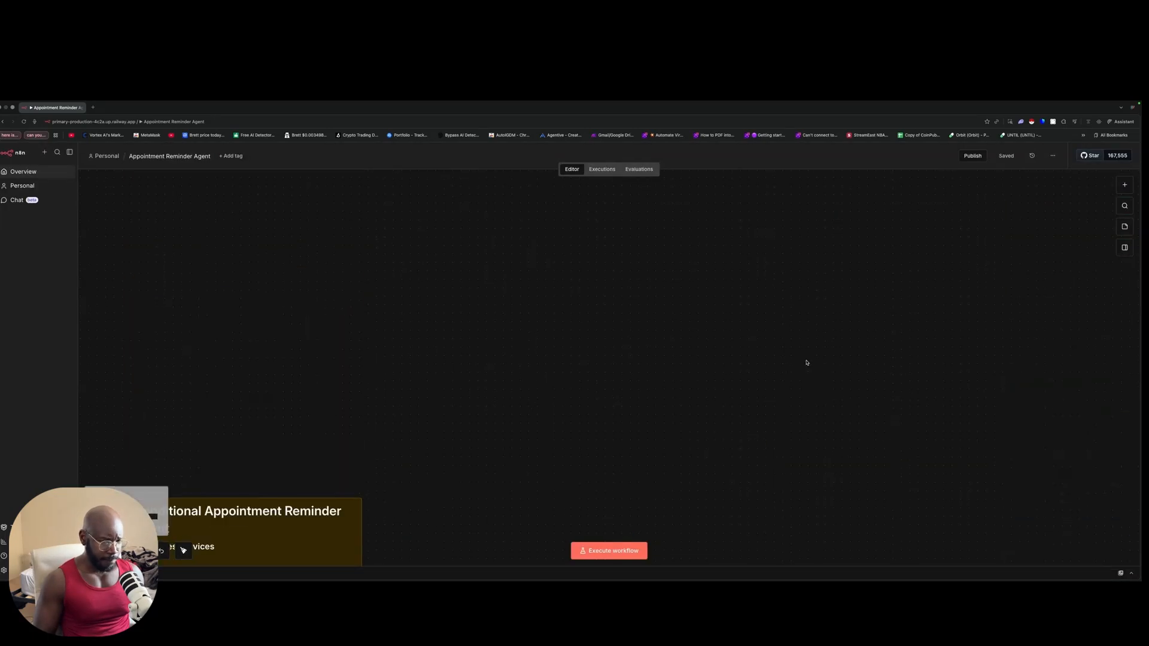
scroll(806, 362, "down", 5)
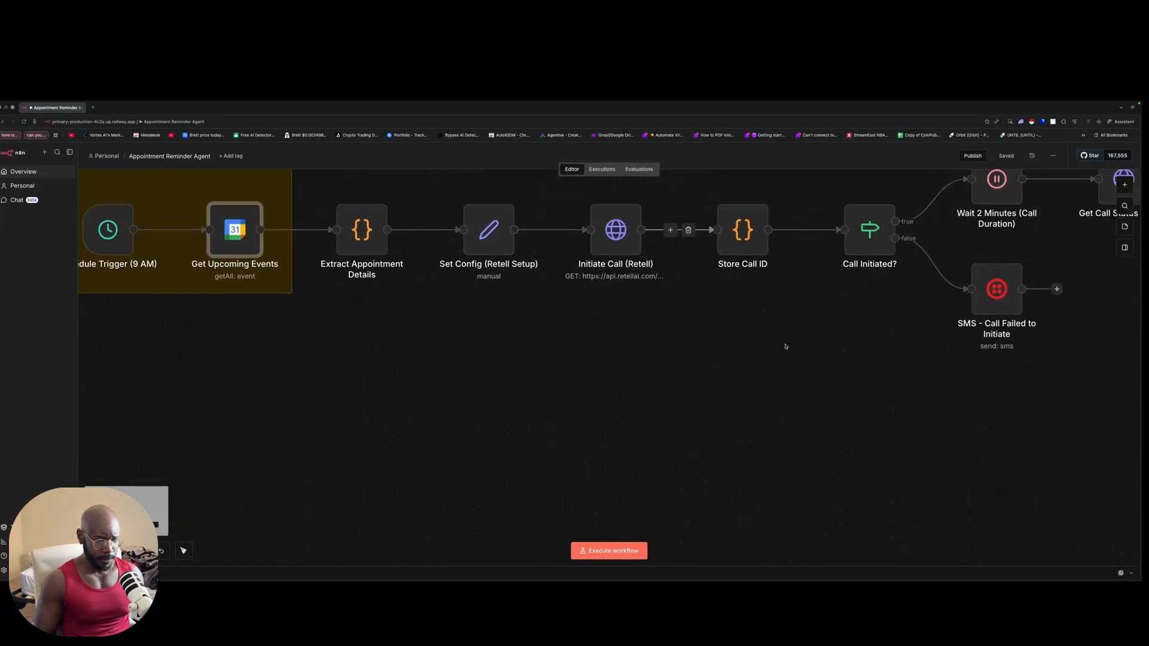
scroll(783, 353, "right", 5)
scroll(776, 335, "right", 10)
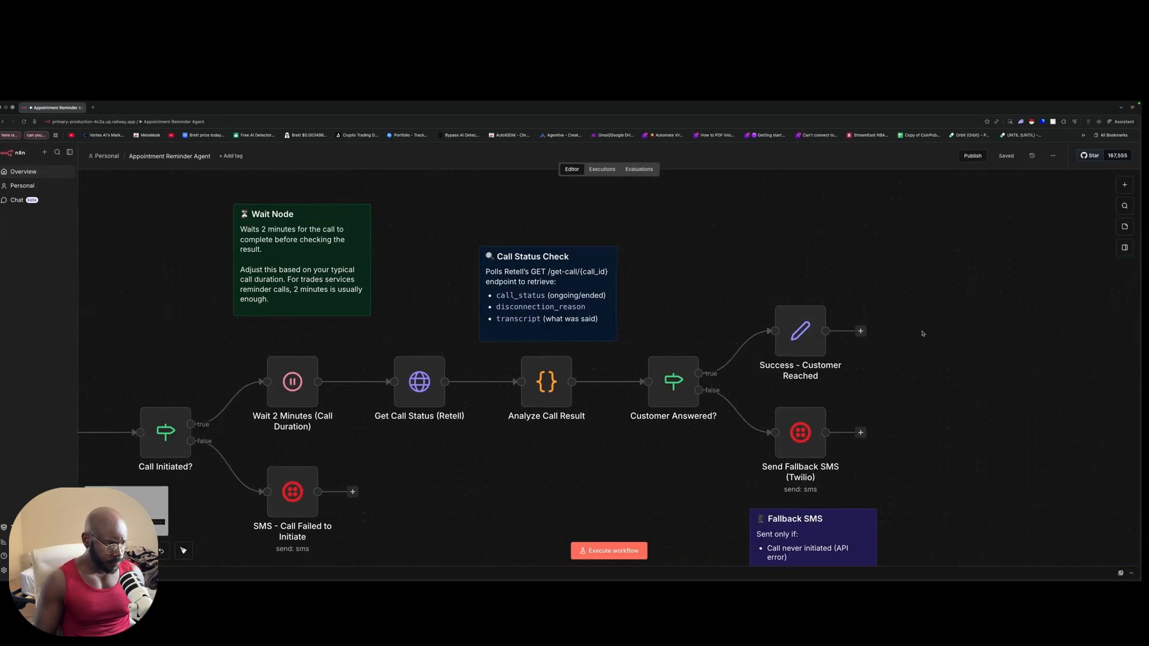
scroll(484, 251, "left", 10)
scroll(484, 251, "left", 5)
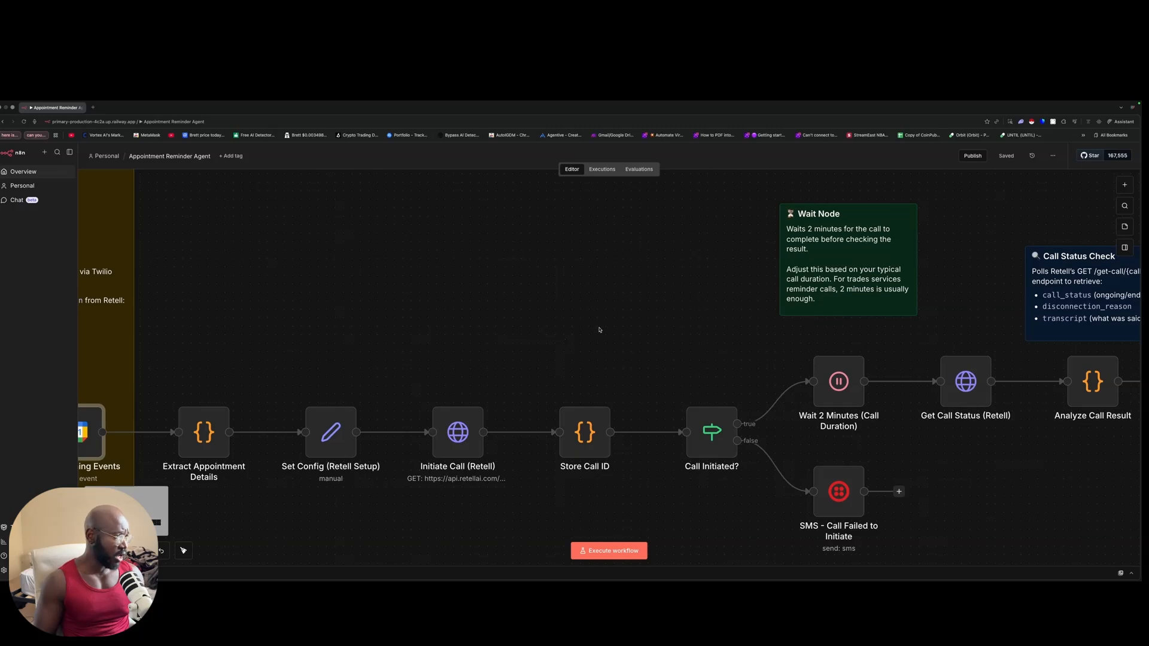
scroll(593, 312, "left", 15)
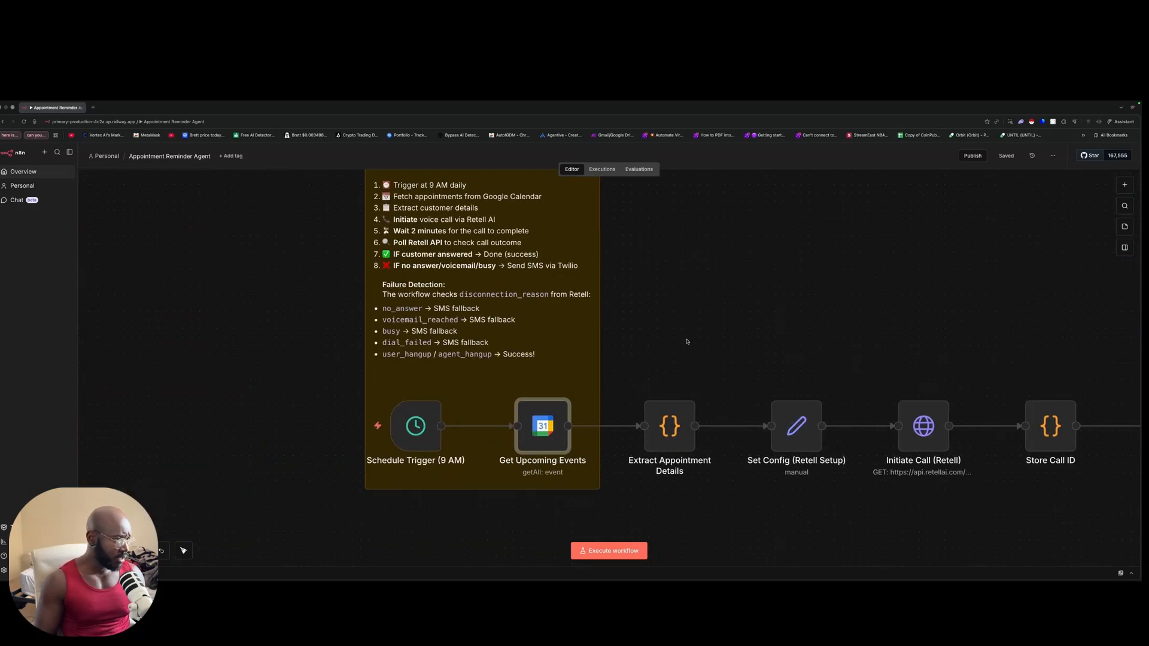
scroll(686, 342, "down", 2)
scroll(638, 321, "up", 1)
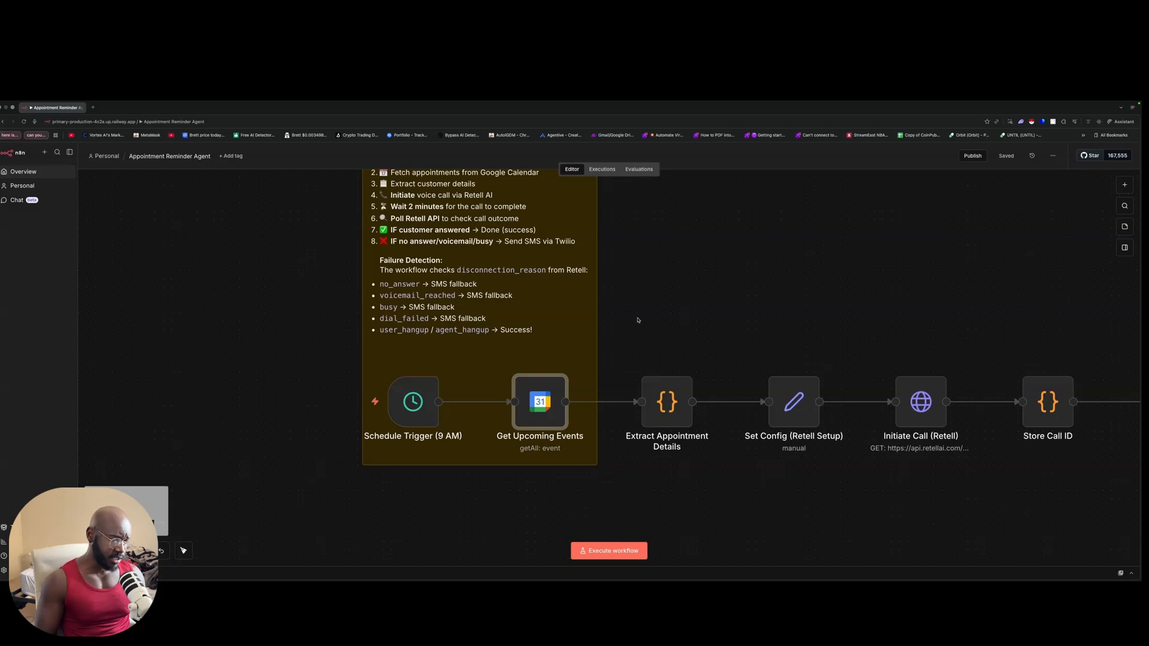
scroll(638, 320, "right", 10)
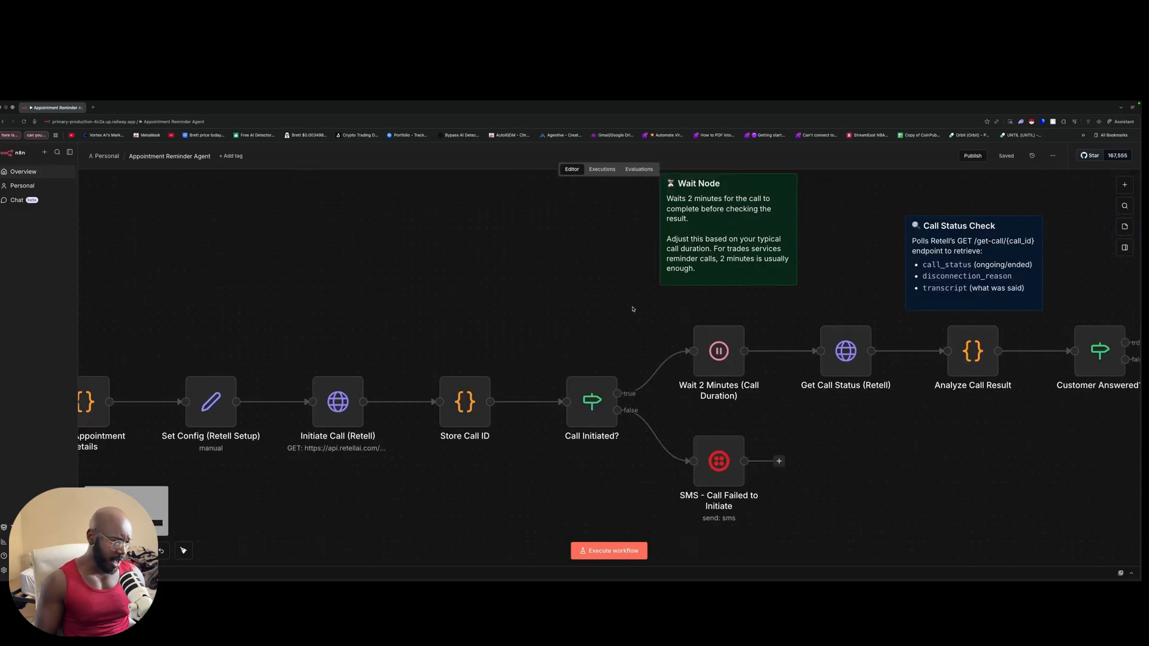
left_click_drag(664, 403, 872, 541)
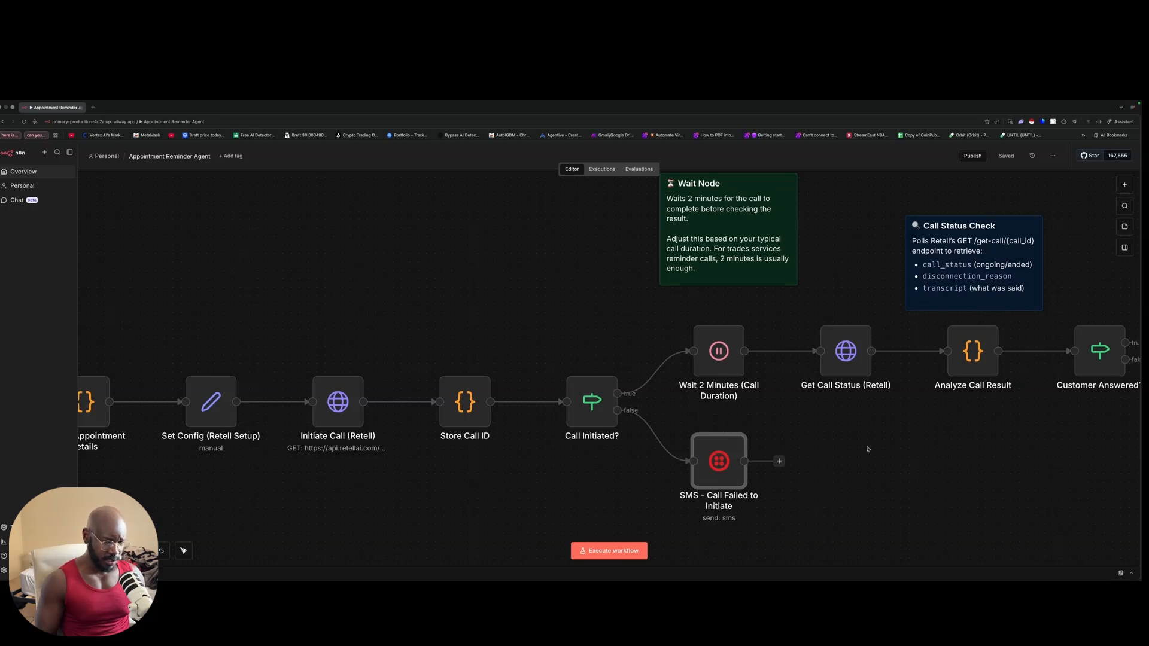
scroll(868, 449, "right", 10)
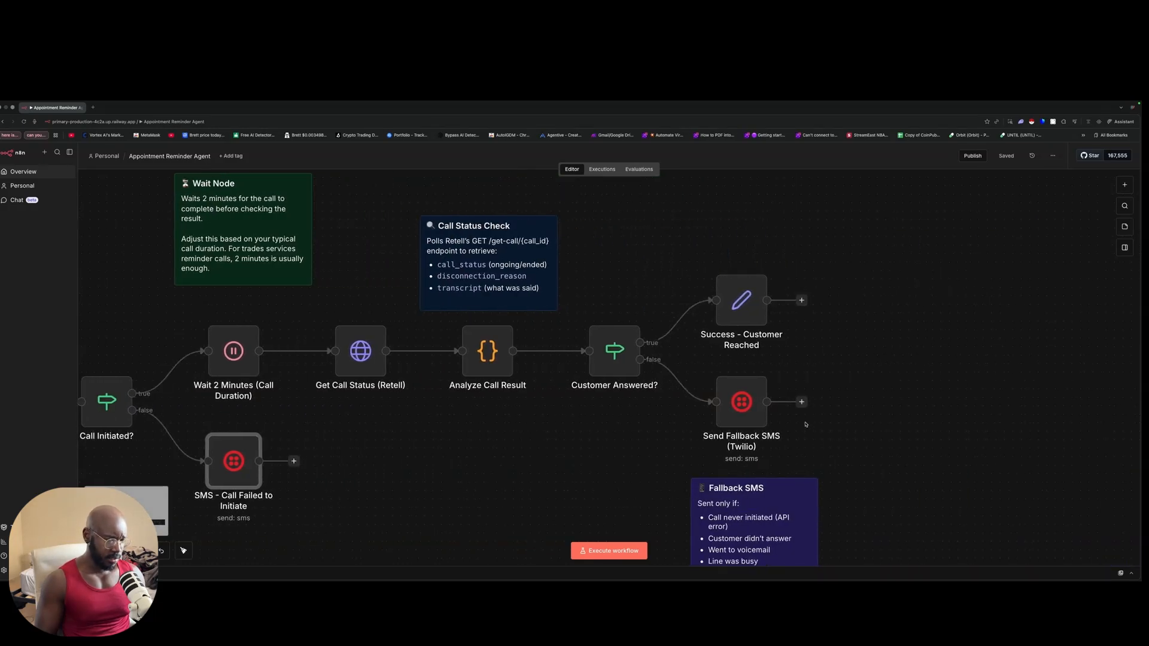
scroll(401, 402, "down", 2)
scroll(401, 402, "left", 1)
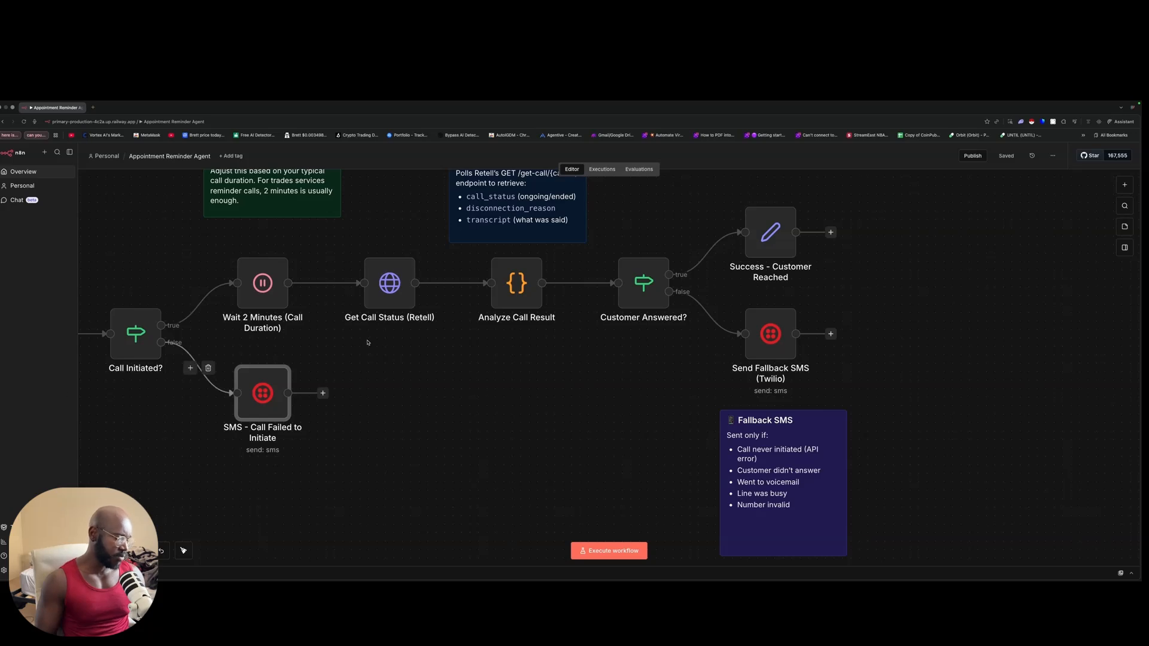
scroll(479, 341, "up", 2)
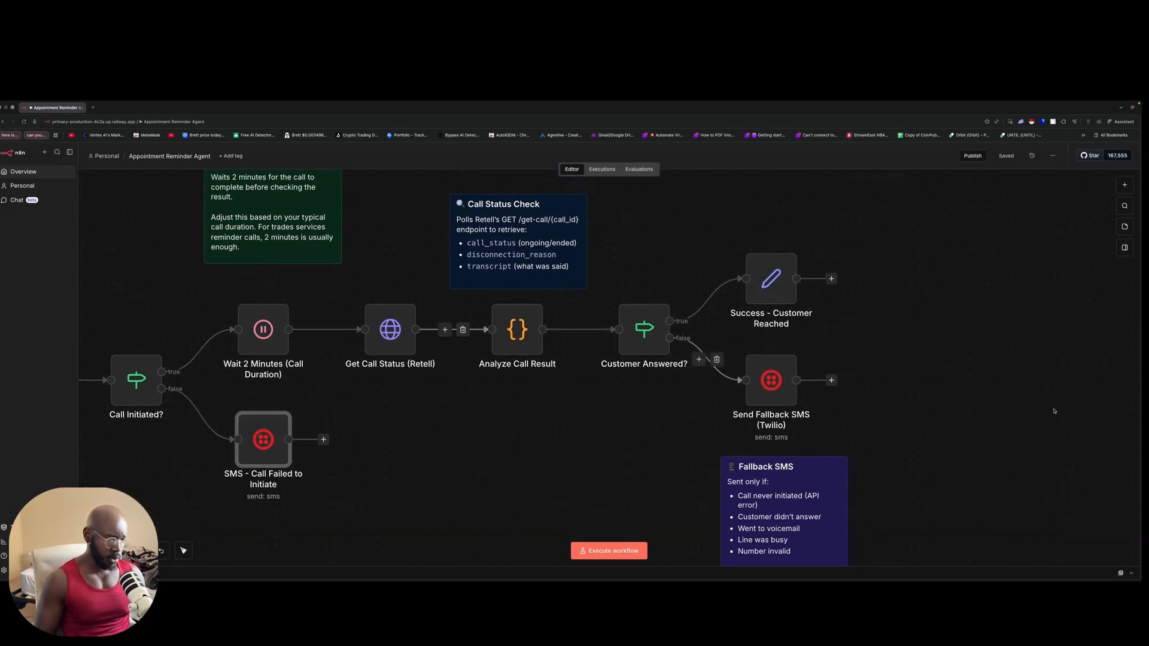
left_click_drag(728, 326, 954, 467)
left_click(1006, 367)
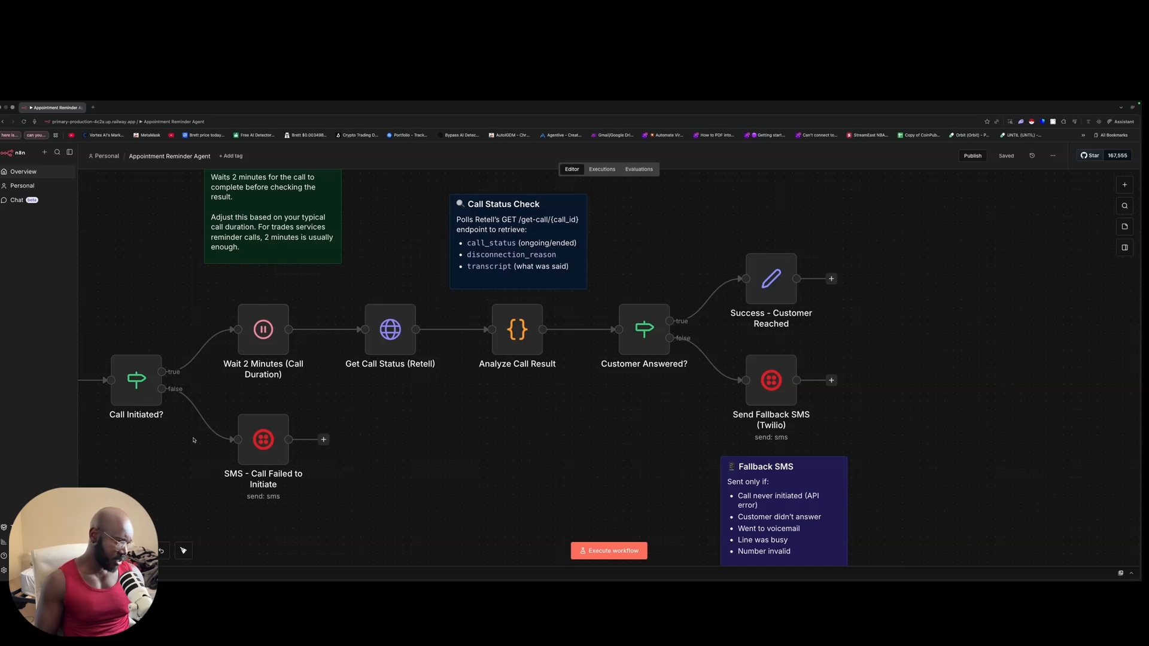
scroll(322, 449, "left", 10)
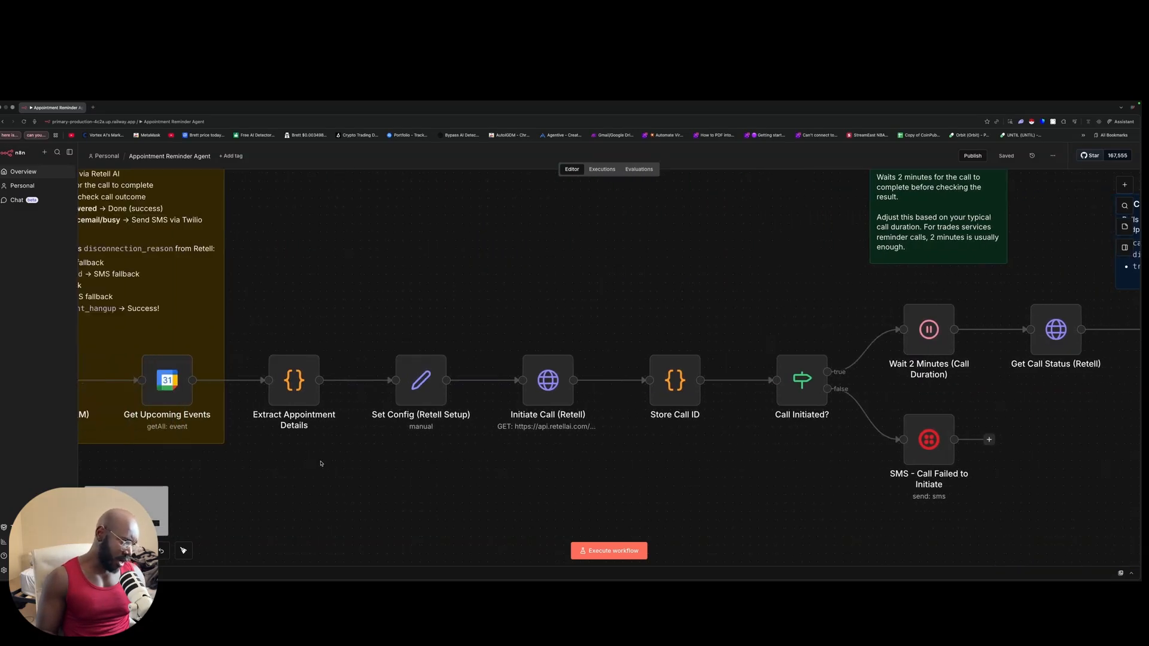
scroll(320, 463, "left", 3)
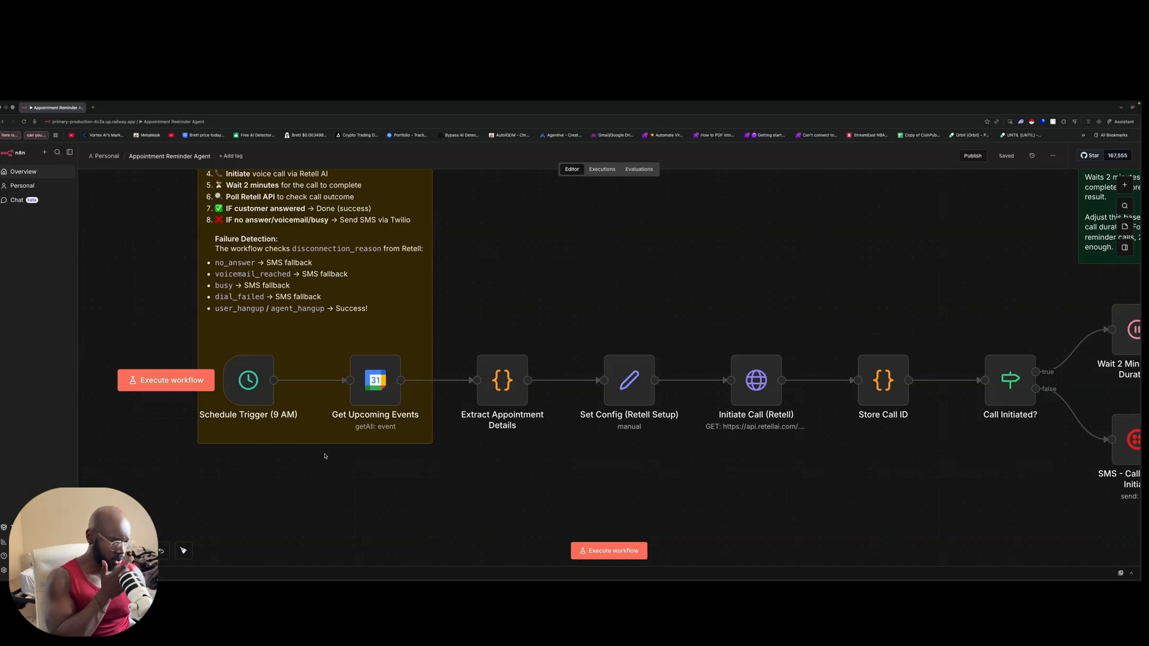
scroll(324, 458, "down", 2)
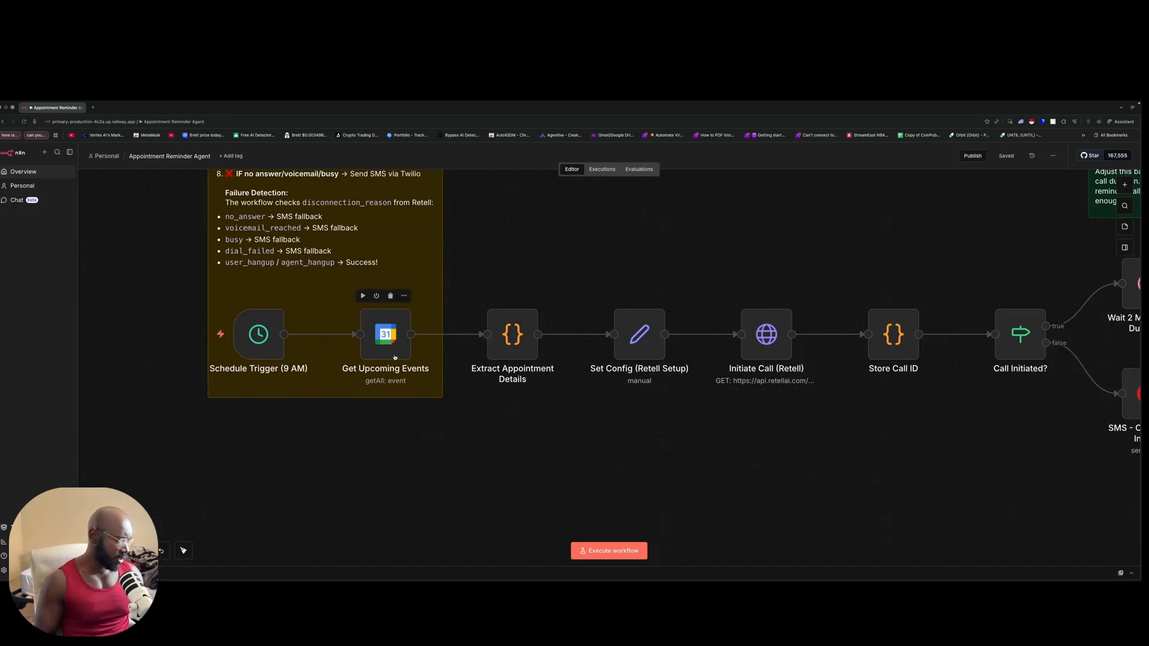
scroll(526, 304, "up", 1)
scroll(604, 251, "right", 5)
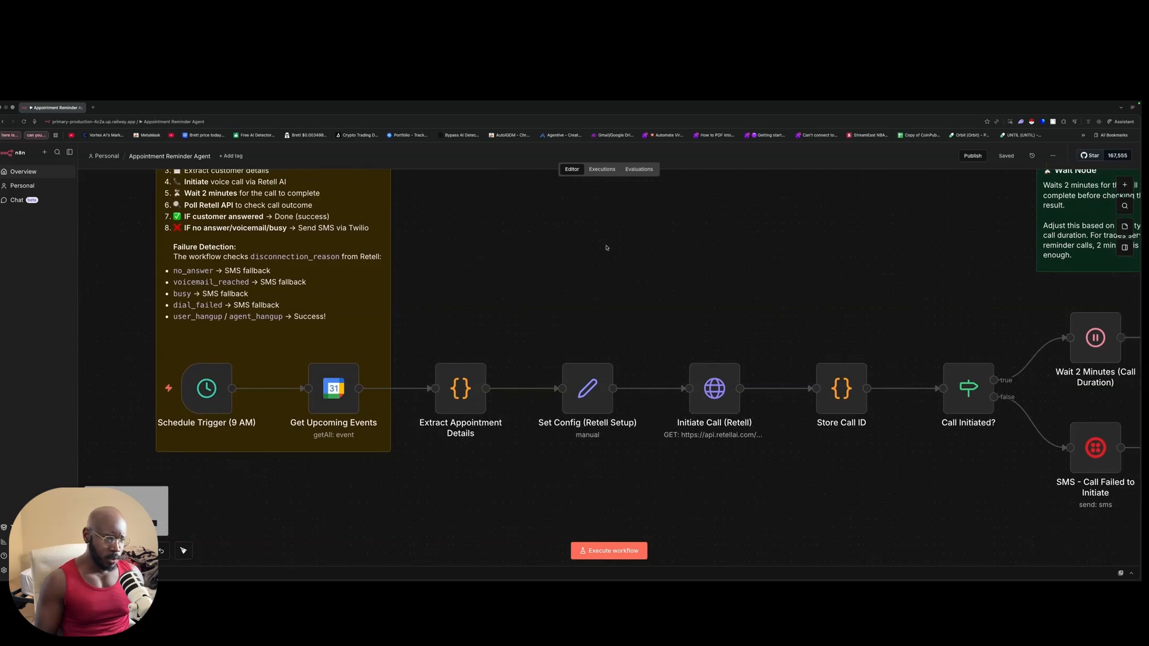
scroll(614, 240, "left", 4)
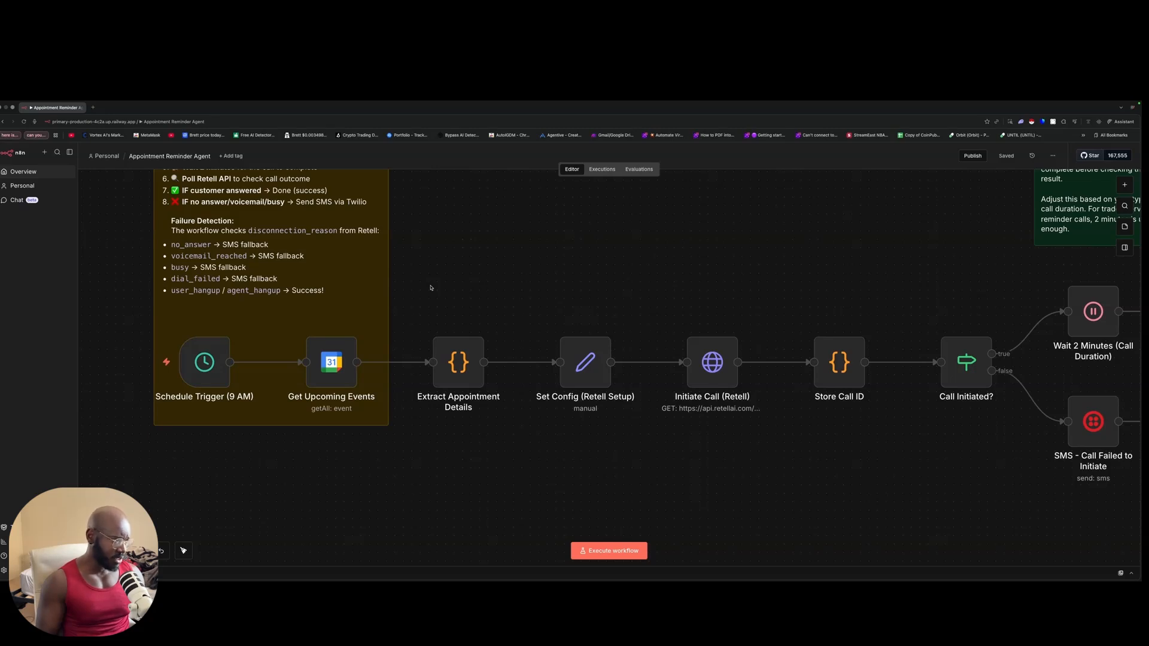
Step: Open the Schedule Trigger and review the trigger hour choices, keeping 9am
double_click(219, 354)
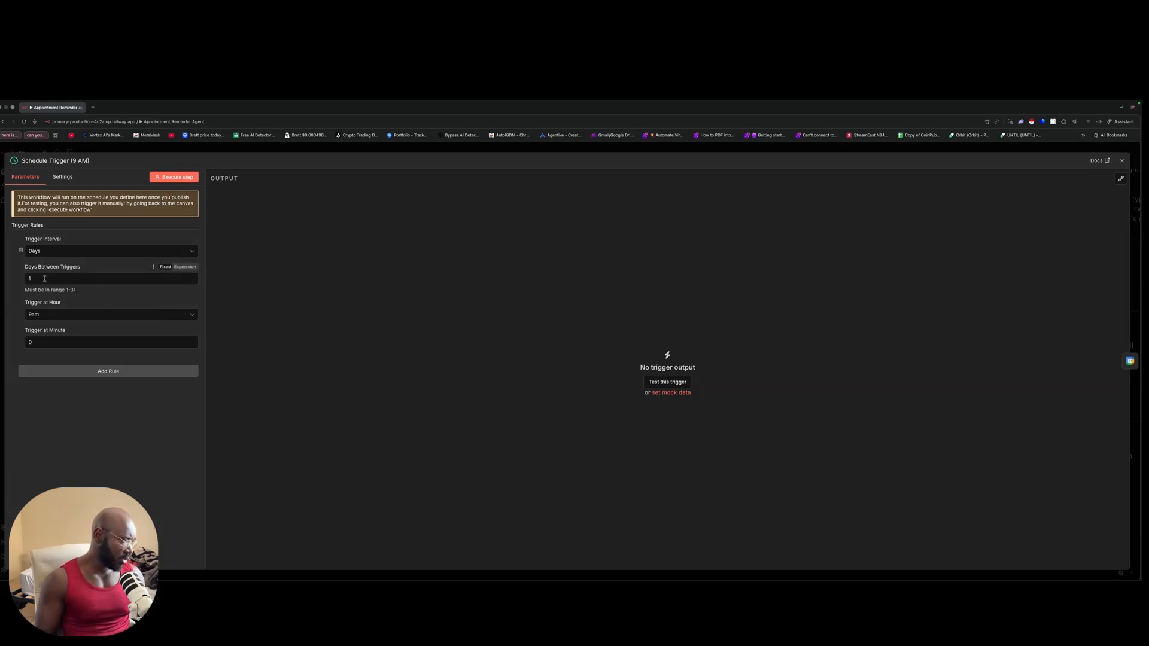
left_click(51, 315)
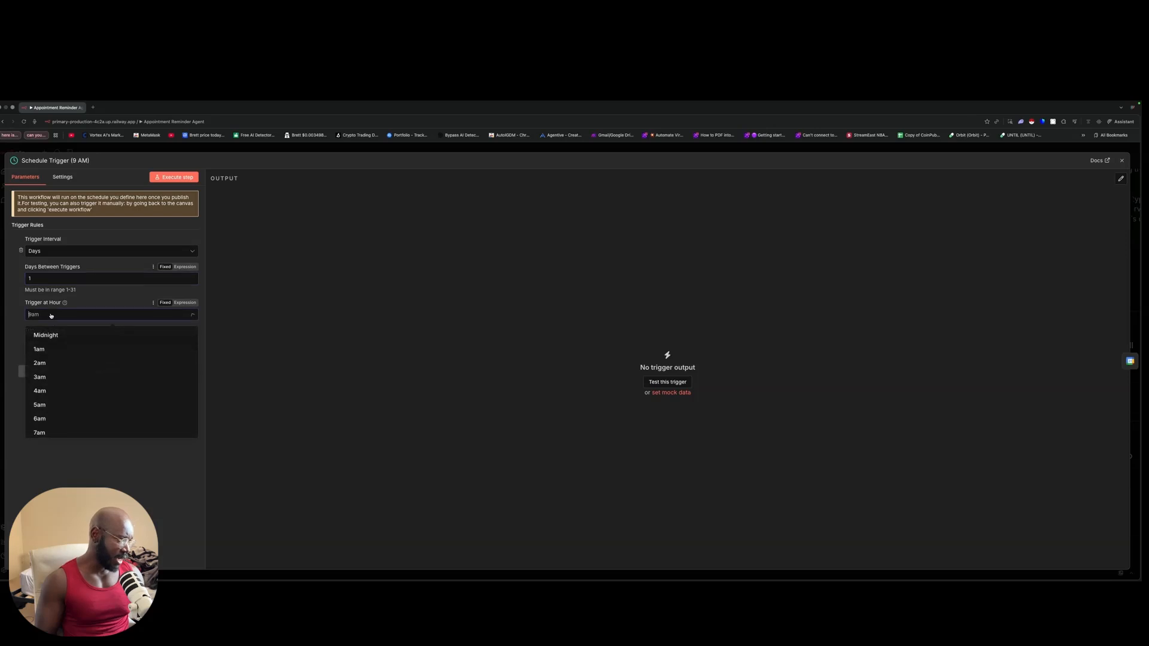
left_click(459, 290)
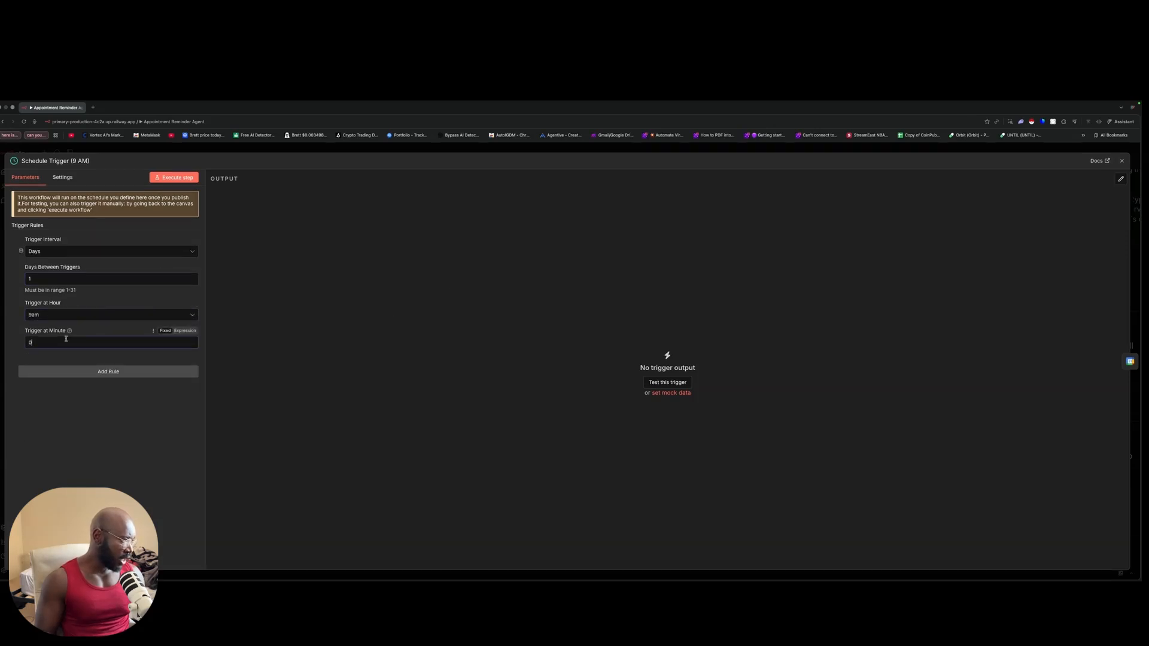
left_click(62, 315)
left_click(369, 290)
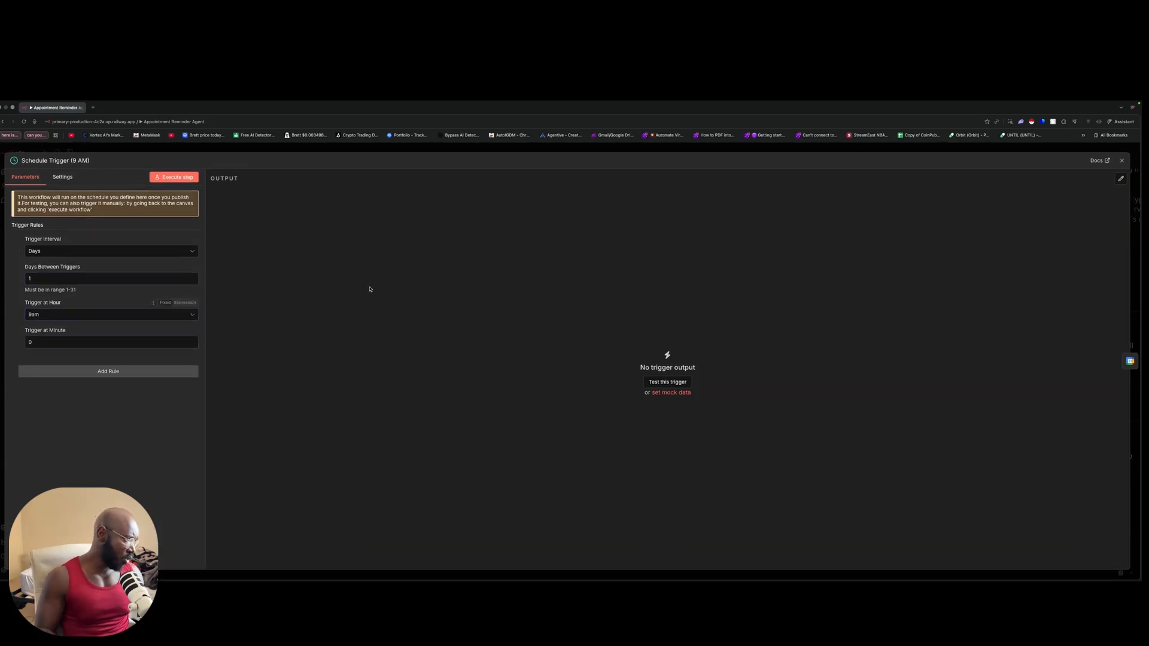
Step: Try the trigger interval options including Custom (Cron), then set the hour back to 9am
left_click(88, 251)
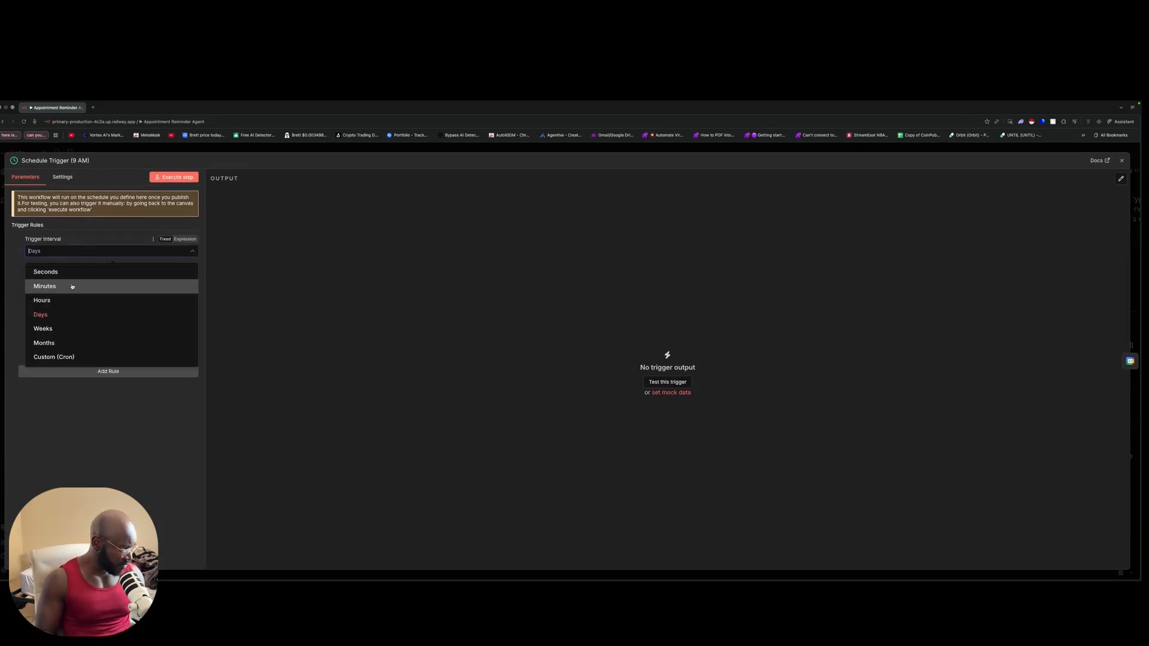
left_click(236, 258)
left_click(35, 251)
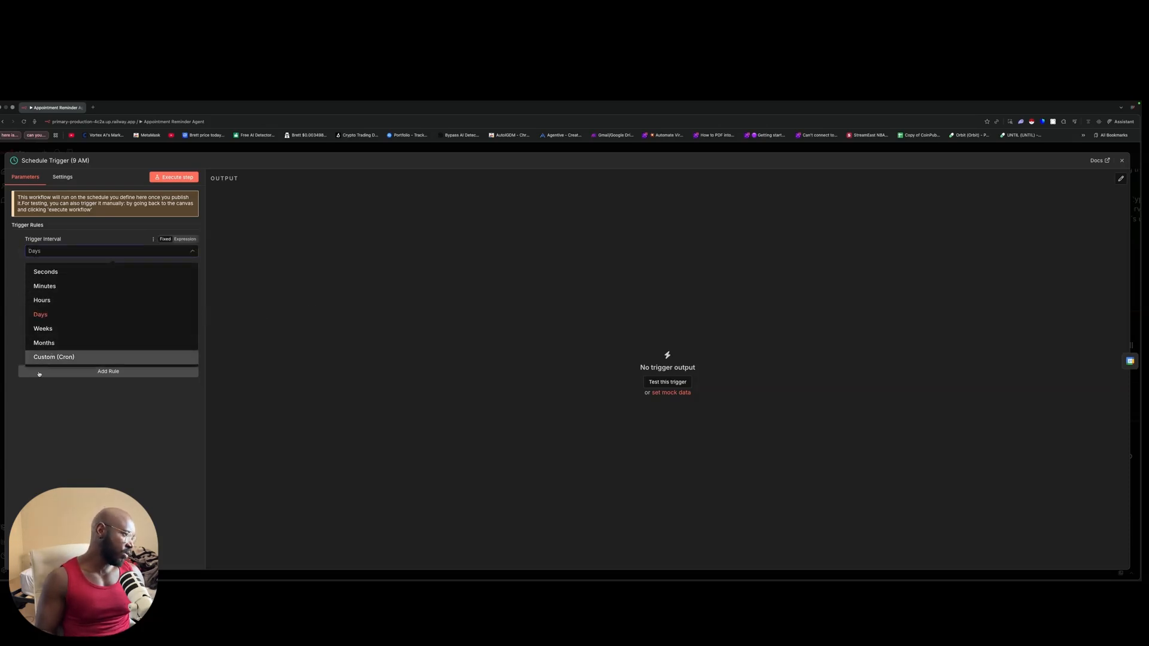
left_click(44, 358)
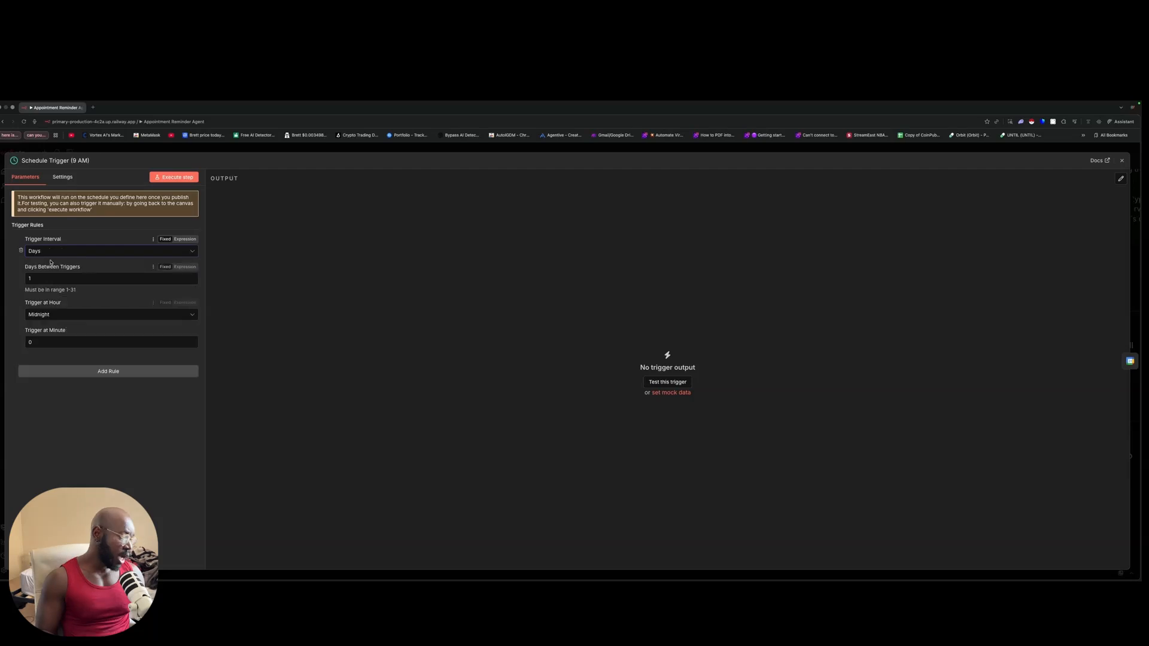
left_click(79, 315)
scroll(84, 413, "down", 2)
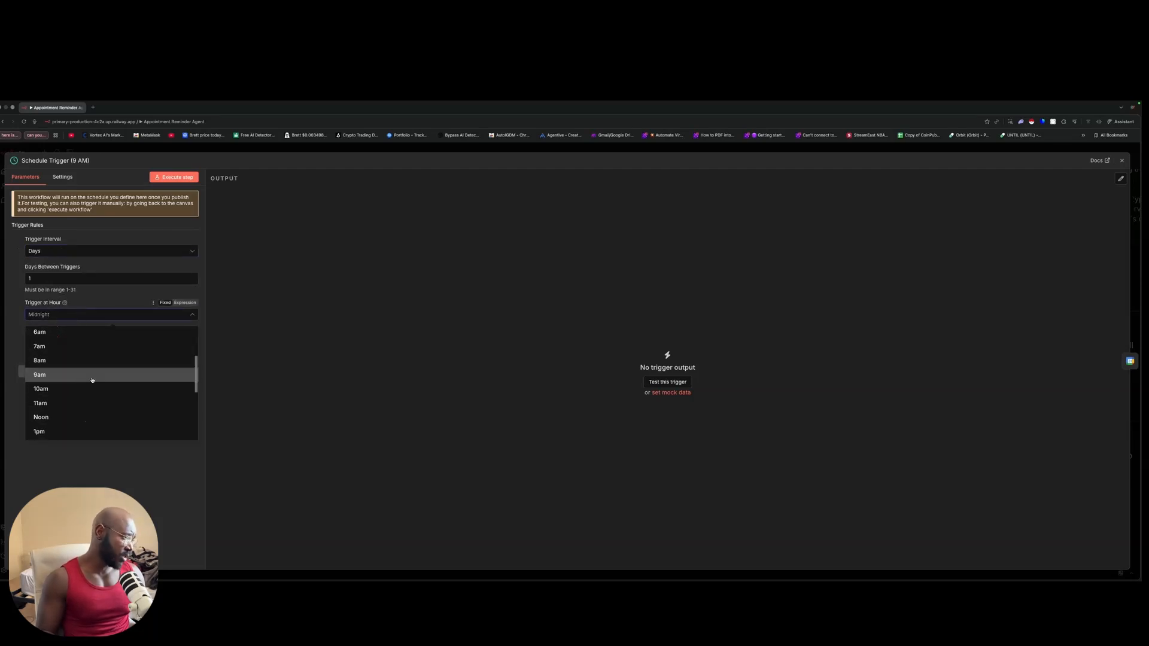
left_click(92, 378)
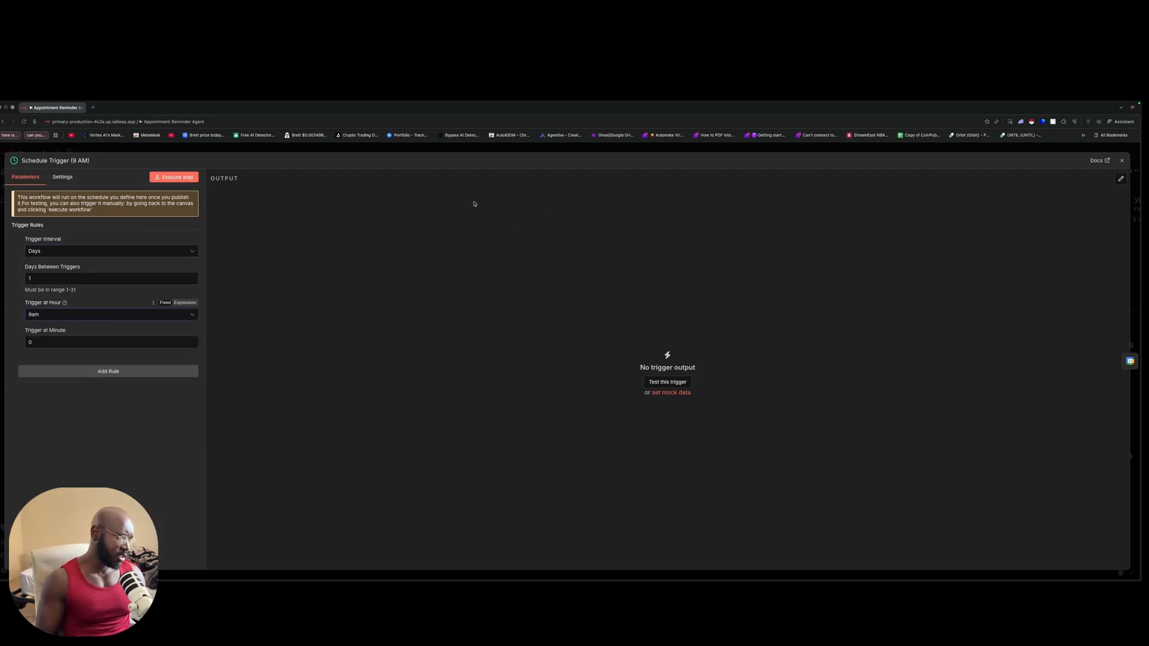
left_click(310, 152)
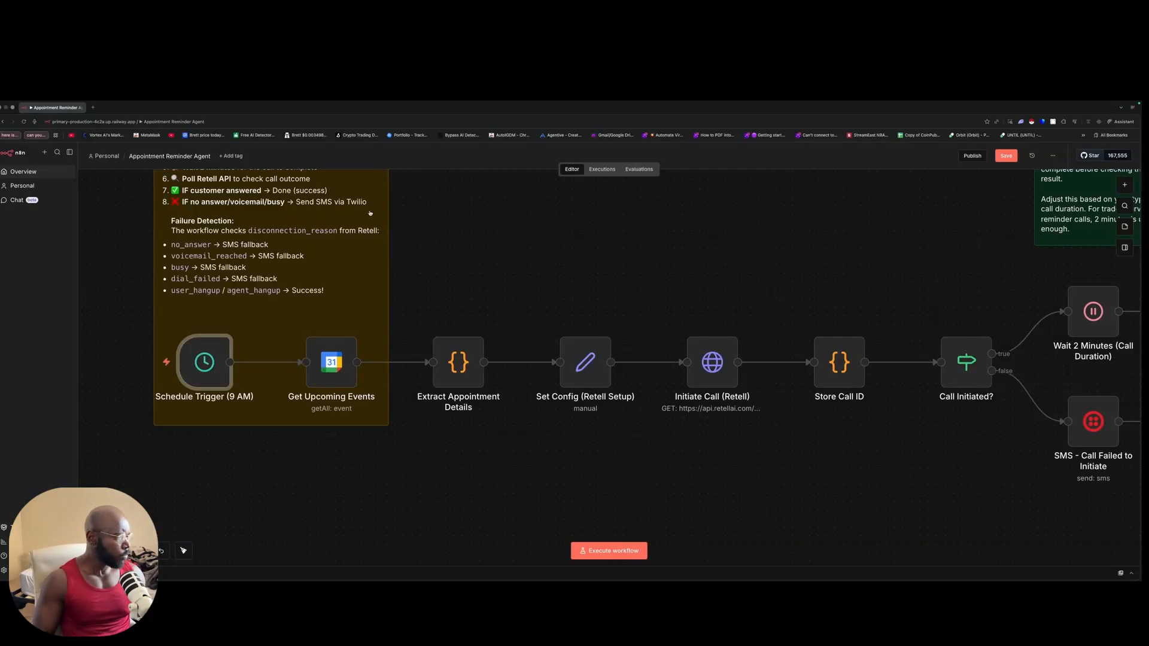
double_click(331, 362)
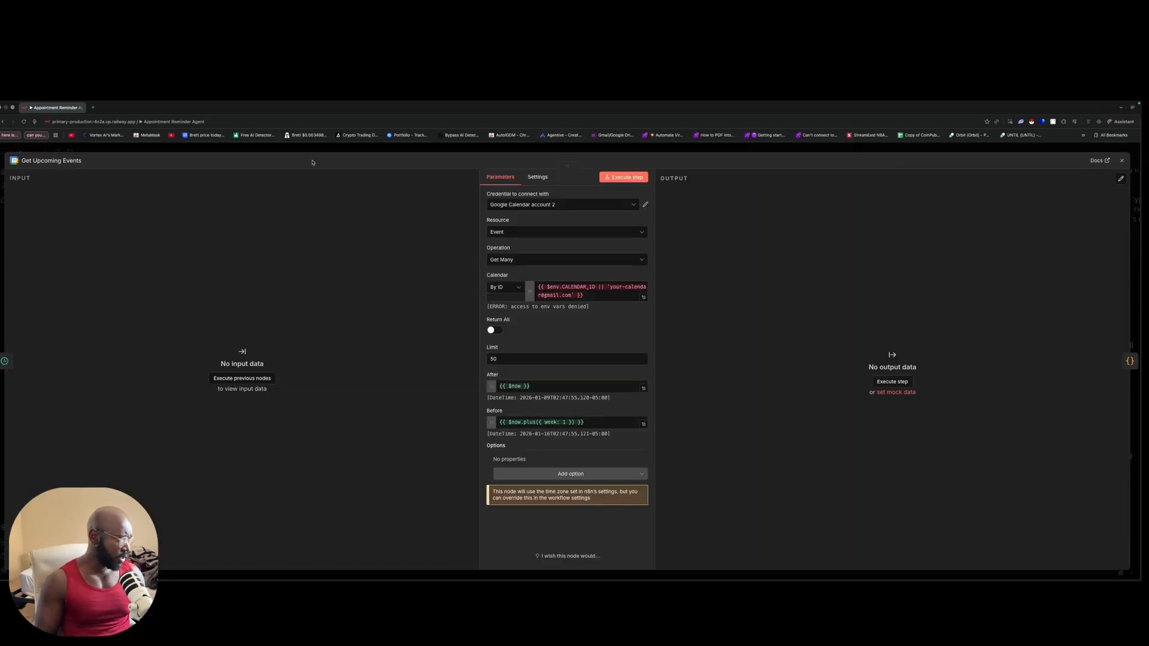
left_click(117, 152)
double_click(459, 362)
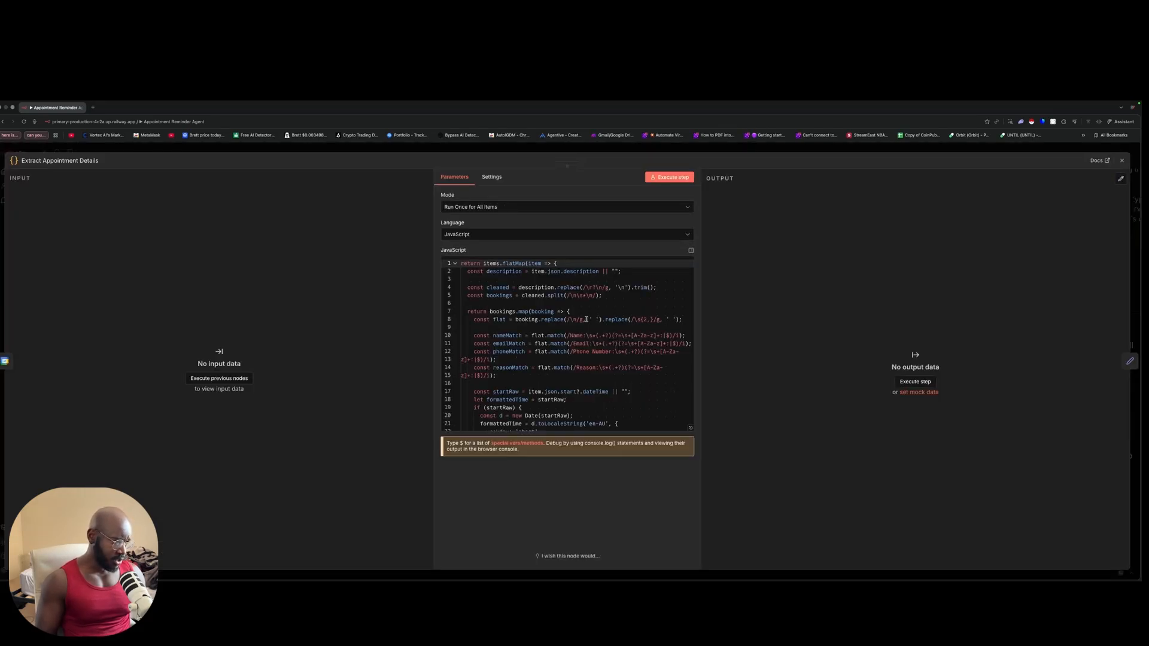
scroll(569, 341, "down", 3)
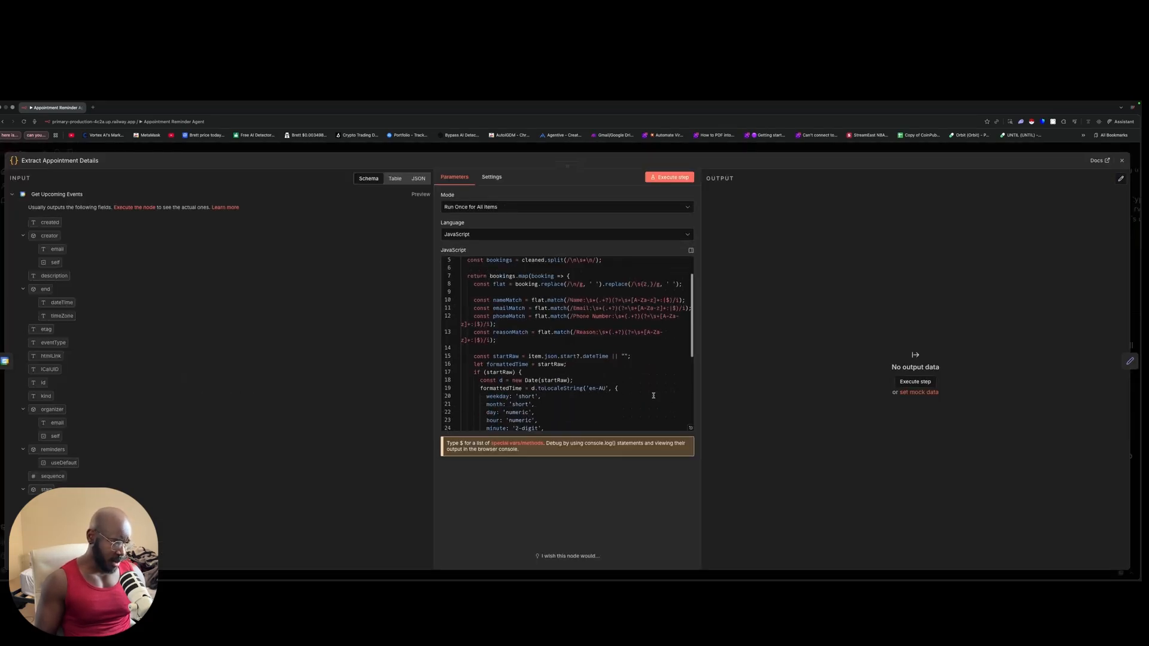
left_click(723, 149)
double_click(580, 383)
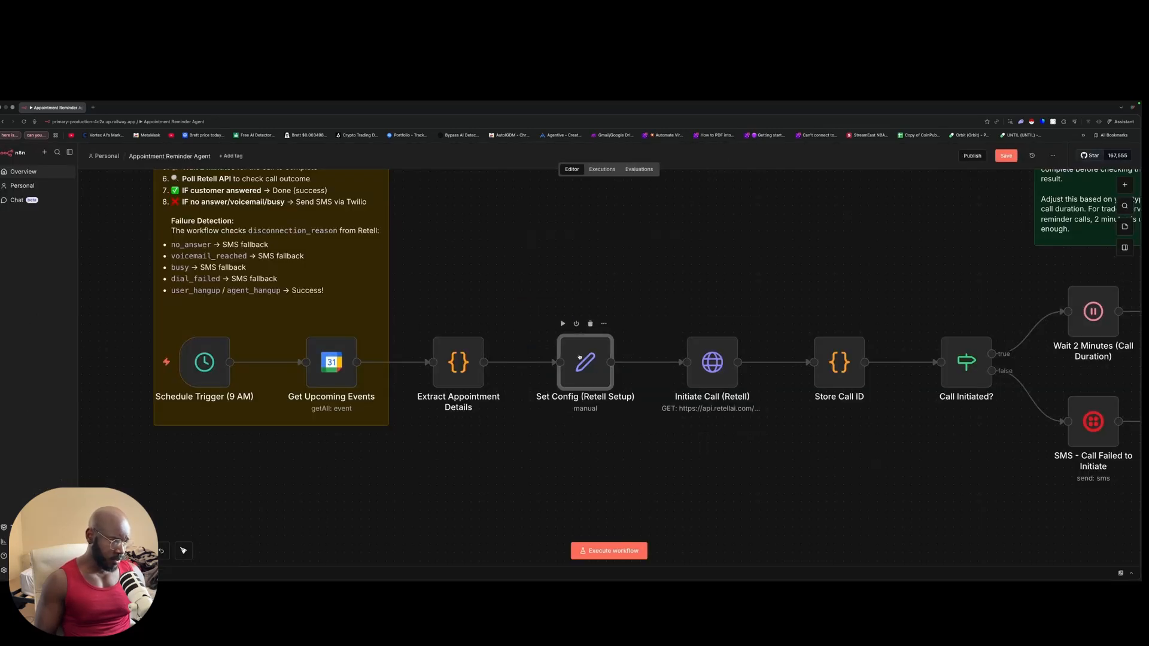
scroll(648, 397, "down", 10)
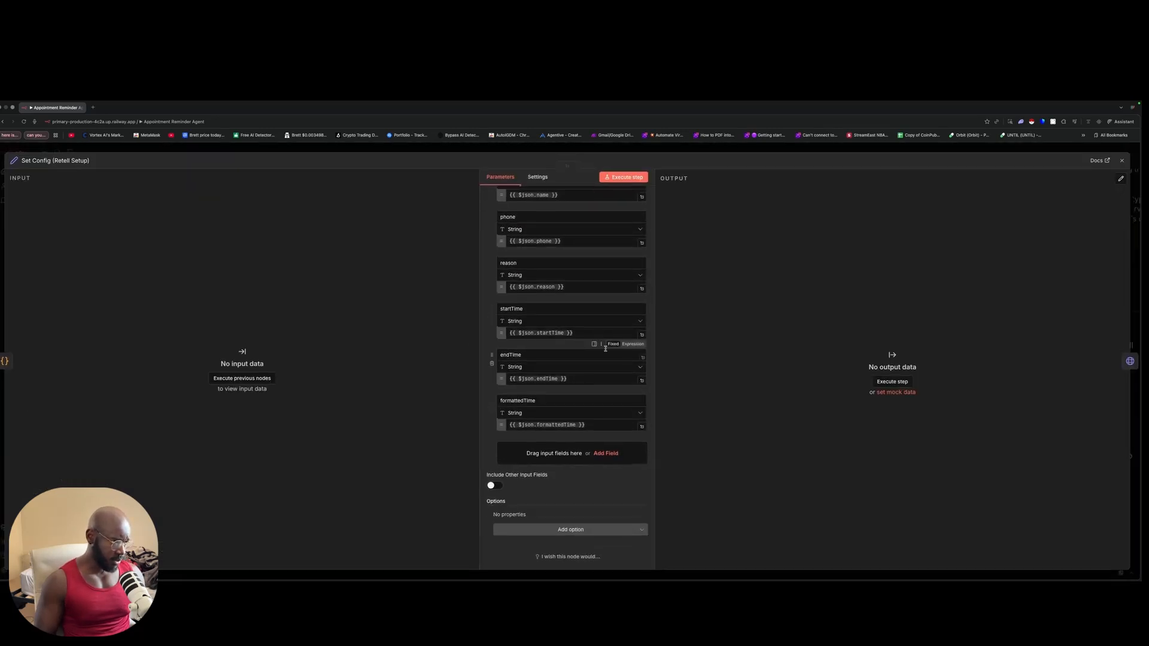
scroll(575, 335, "up", 10)
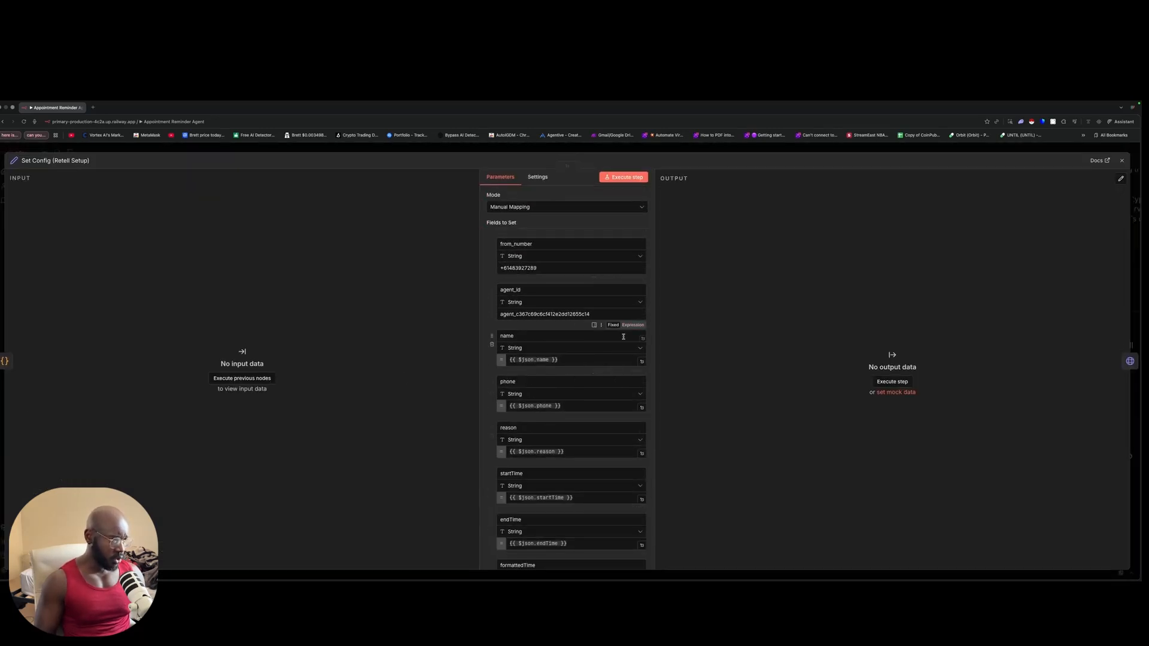
scroll(574, 341, "down", 3)
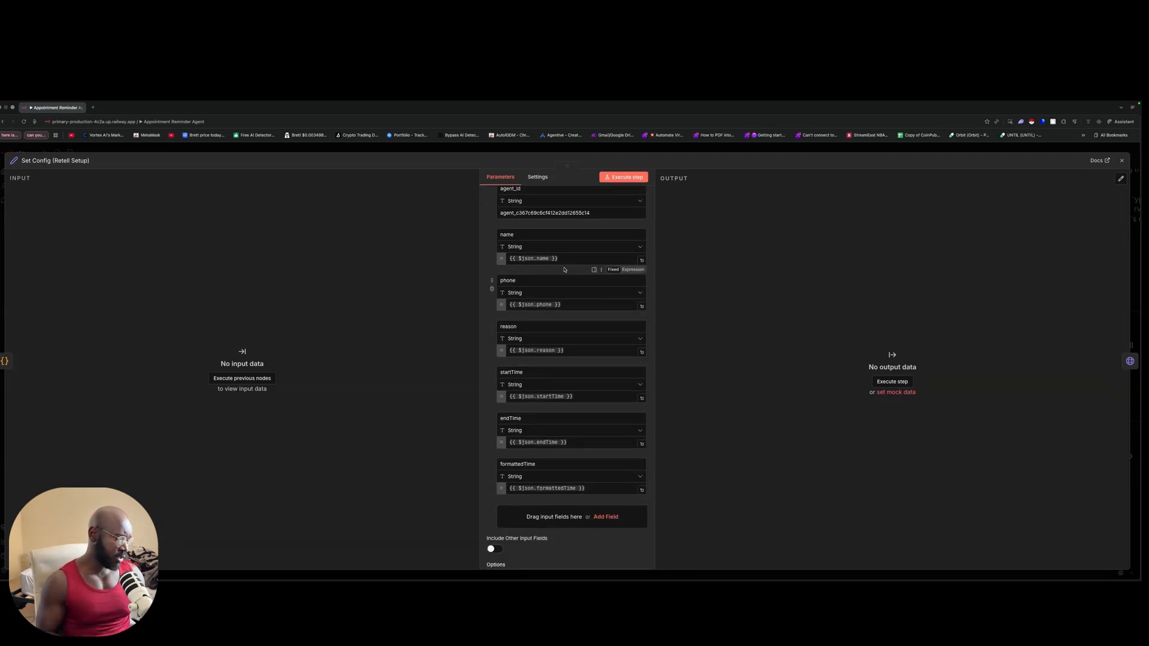
left_click(270, 154)
left_click_drag(517, 281, 630, 457)
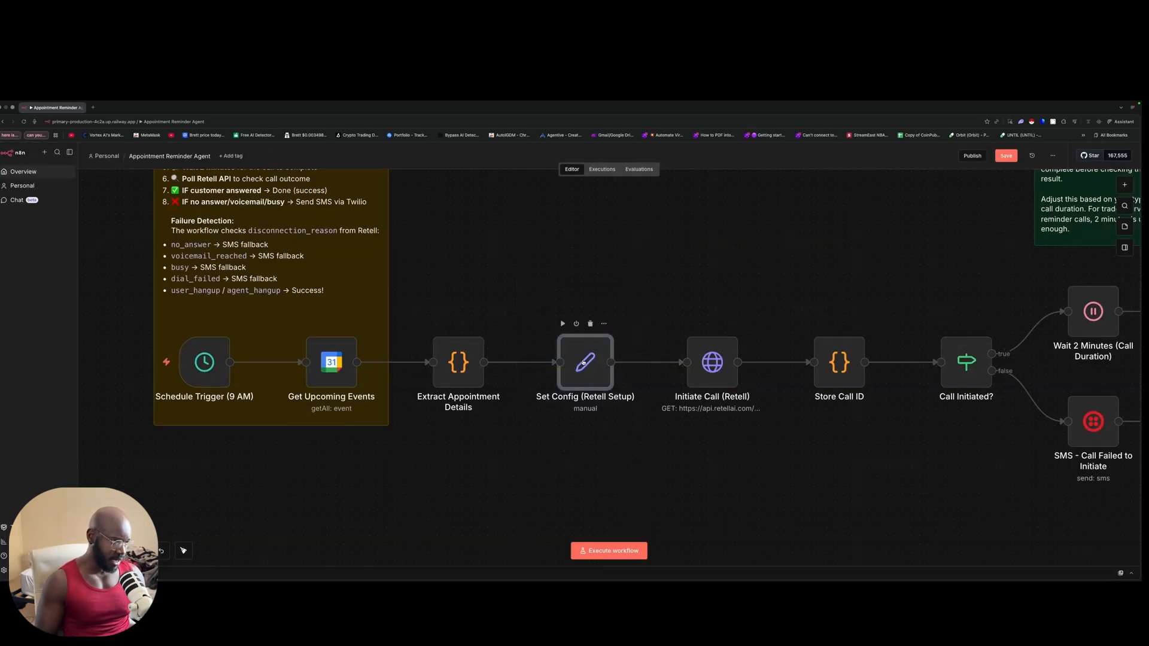
Step: Add an Edit Fields (Set) node off Set Config (Retell Setup) by searching 'edit'
scroll(694, 280, "right", 5)
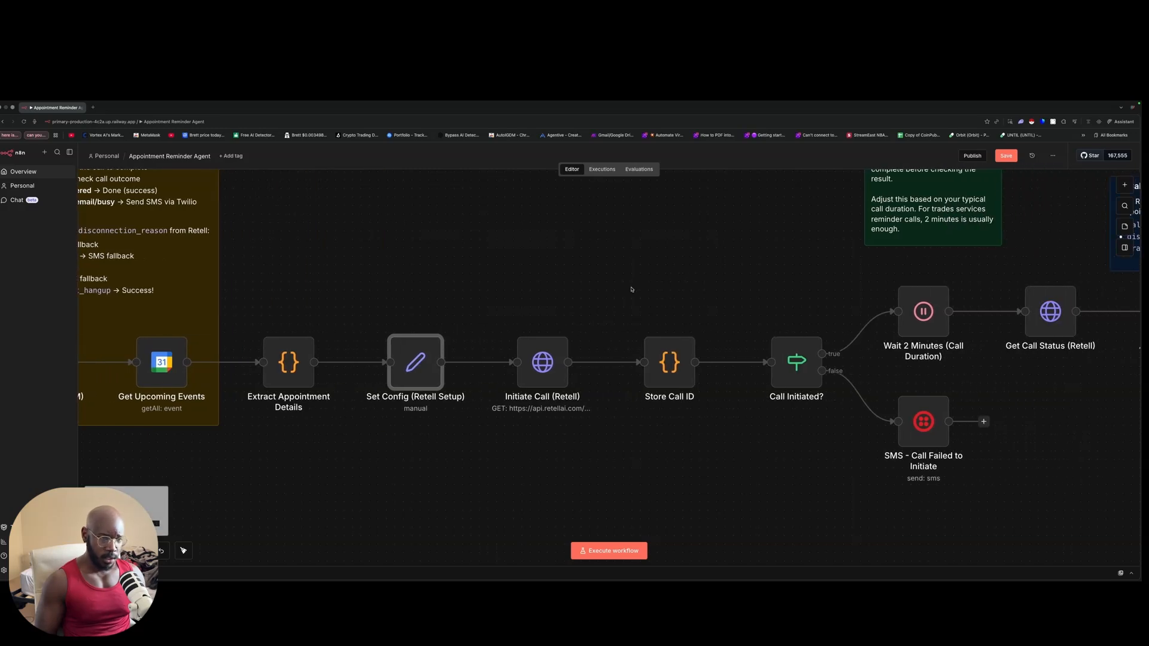
left_click(1123, 185)
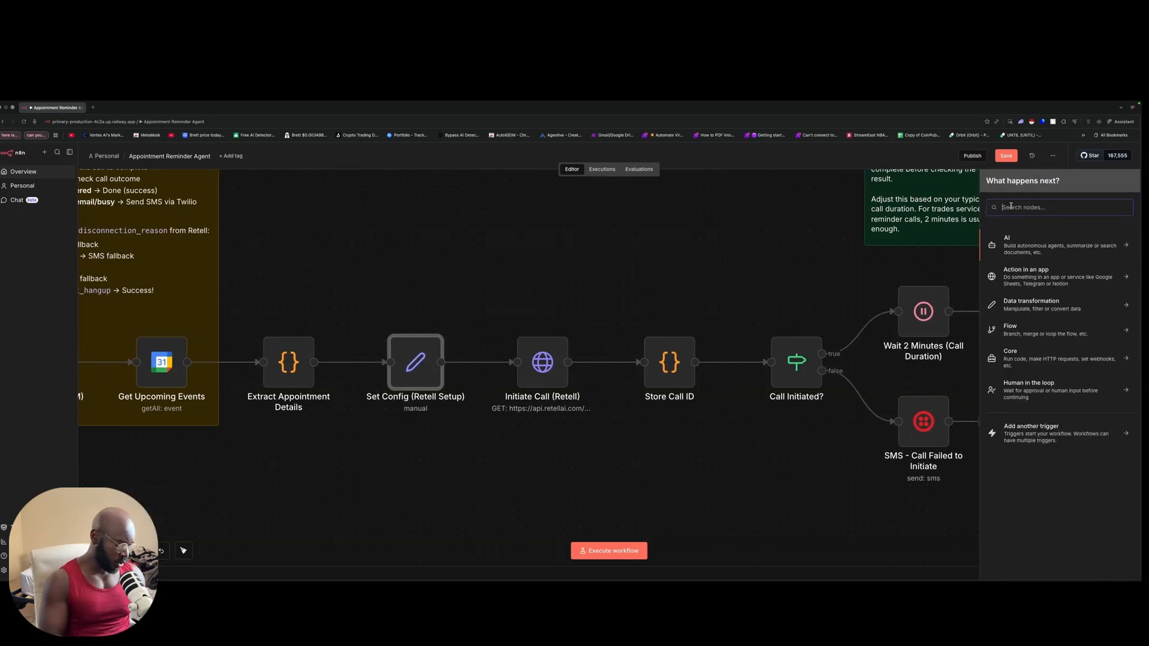
type("edit")
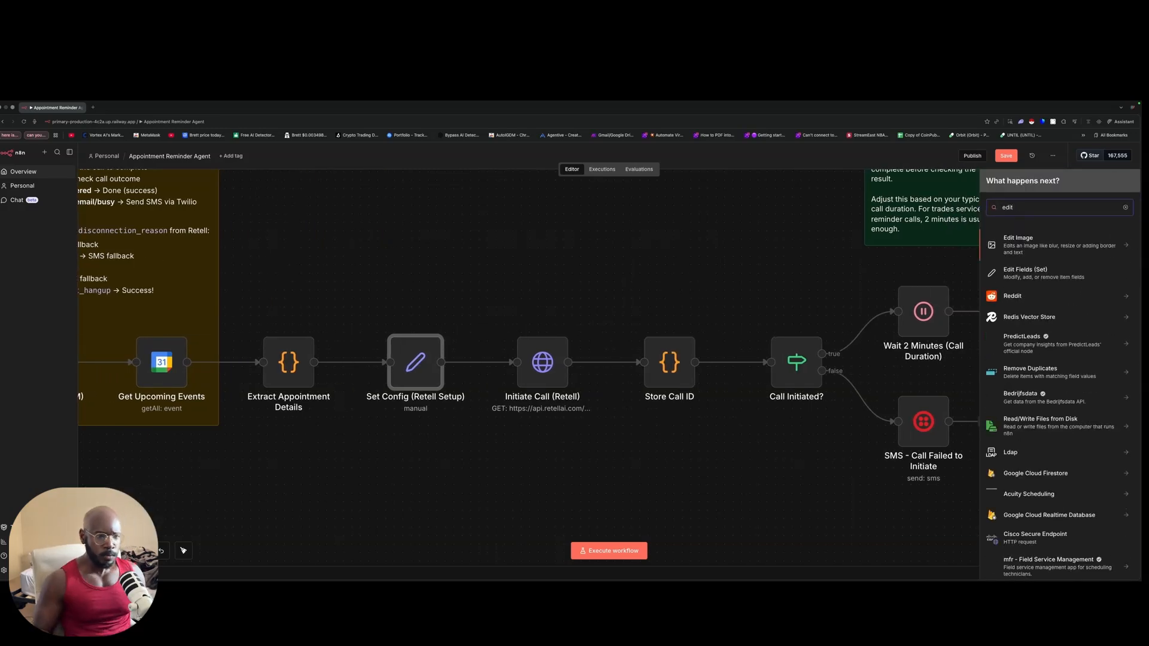
left_click(1028, 278)
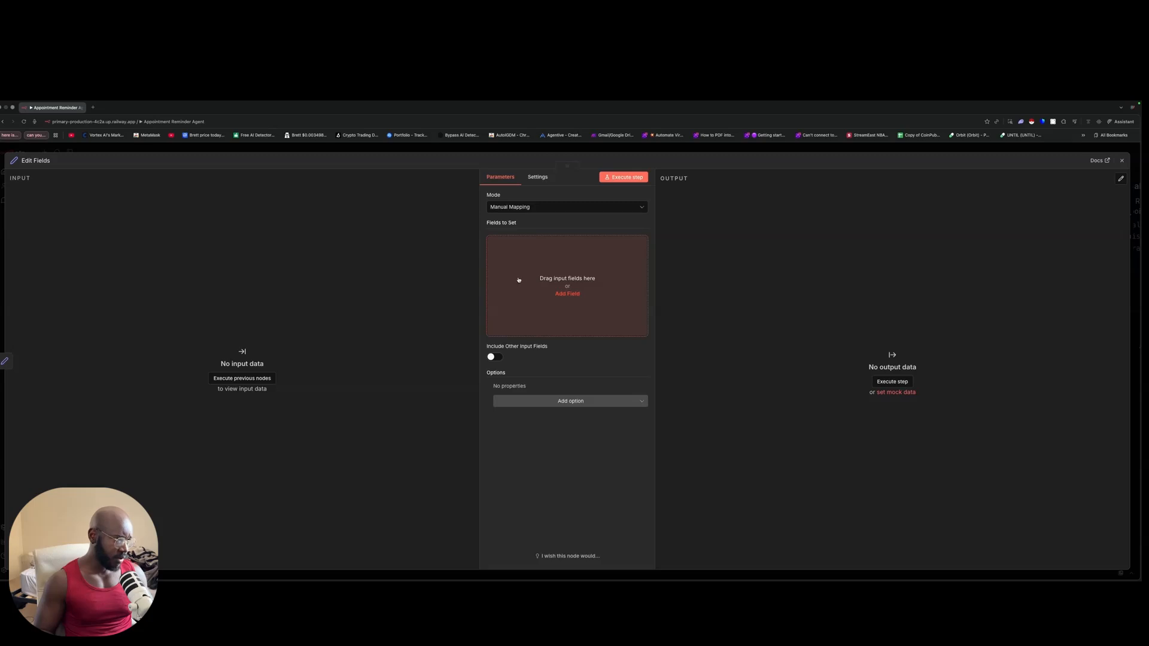
Step: Give the Edit Fields node one empty field and move it below Set Config
left_click(532, 269)
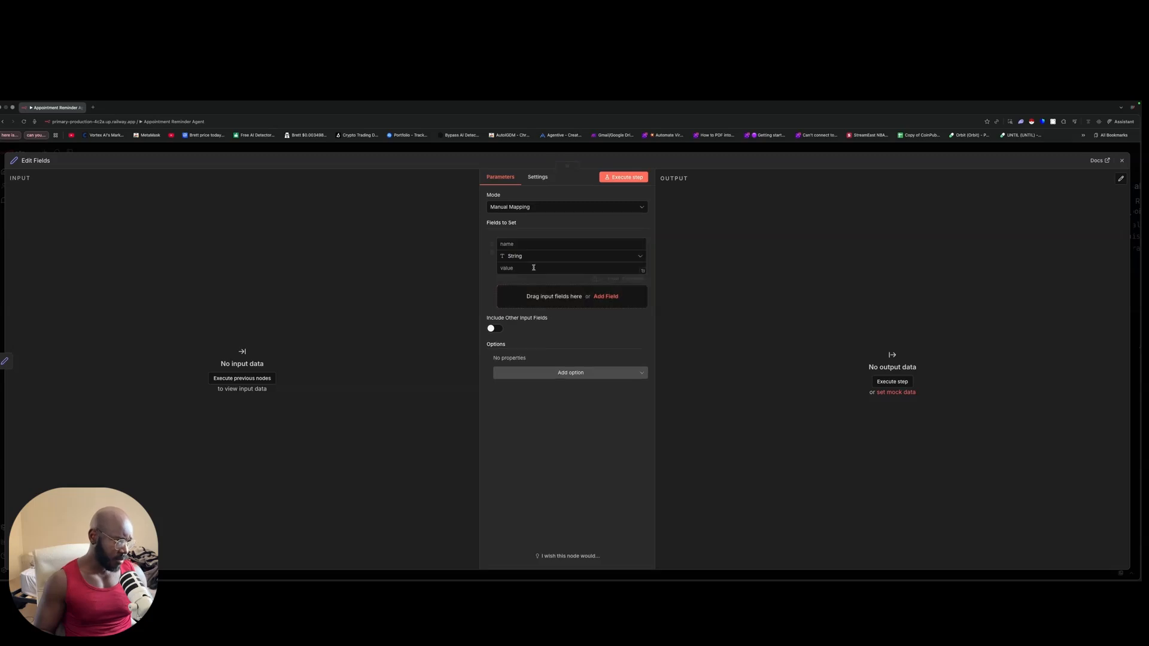
left_click(396, 153)
left_click_drag(598, 440, 563, 450)
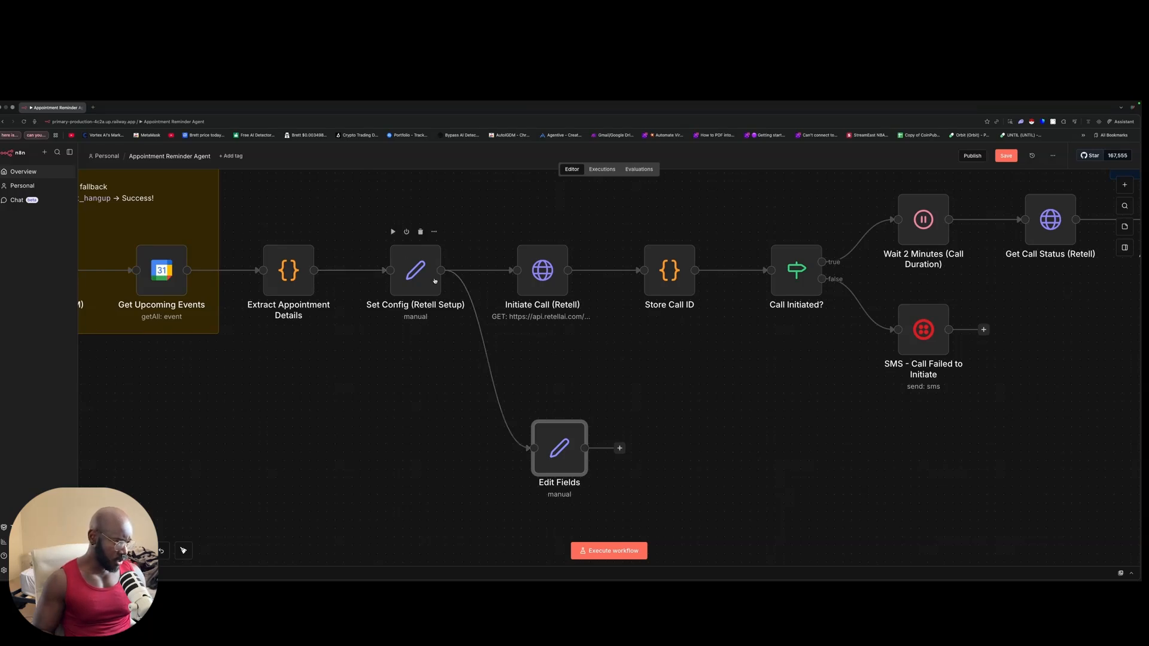
double_click(559, 454)
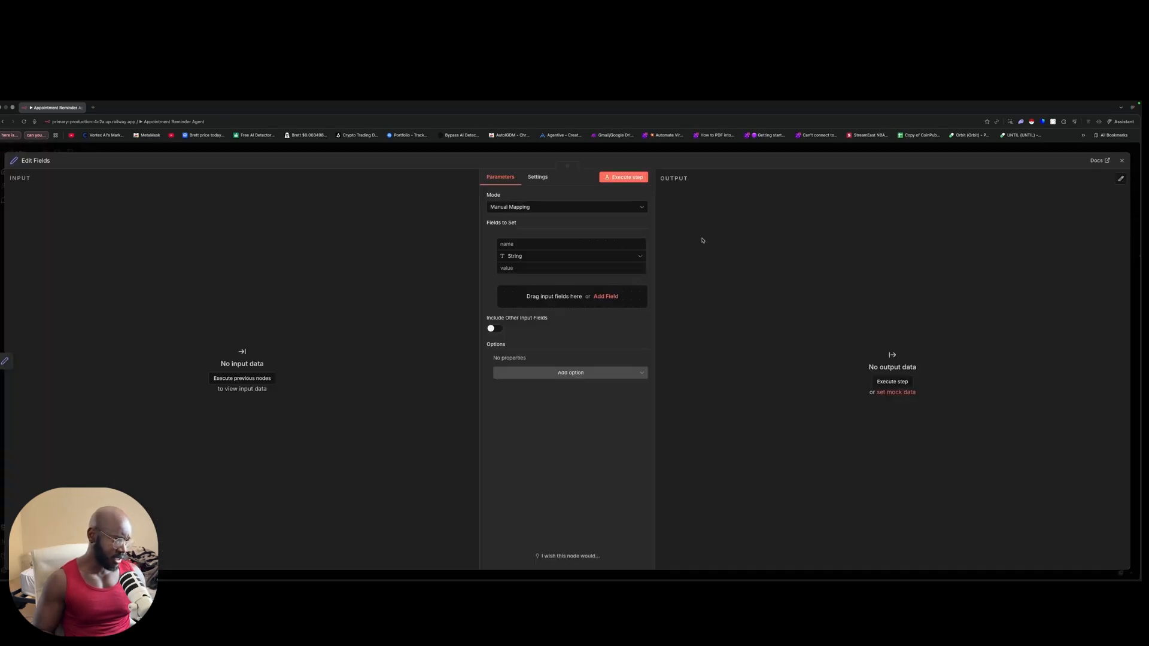
Step: Inspect the Set Config (Retell Setup) fields, including endTime, without changing them
left_click(387, 153)
double_click(411, 277)
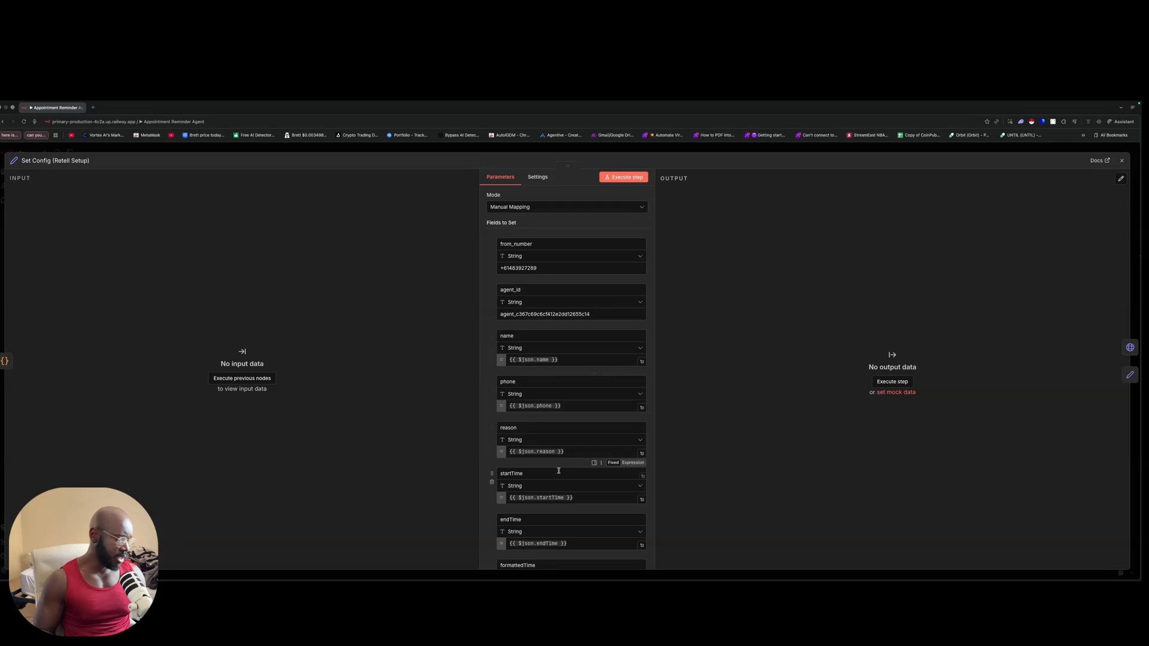
scroll(538, 371, "down", 2)
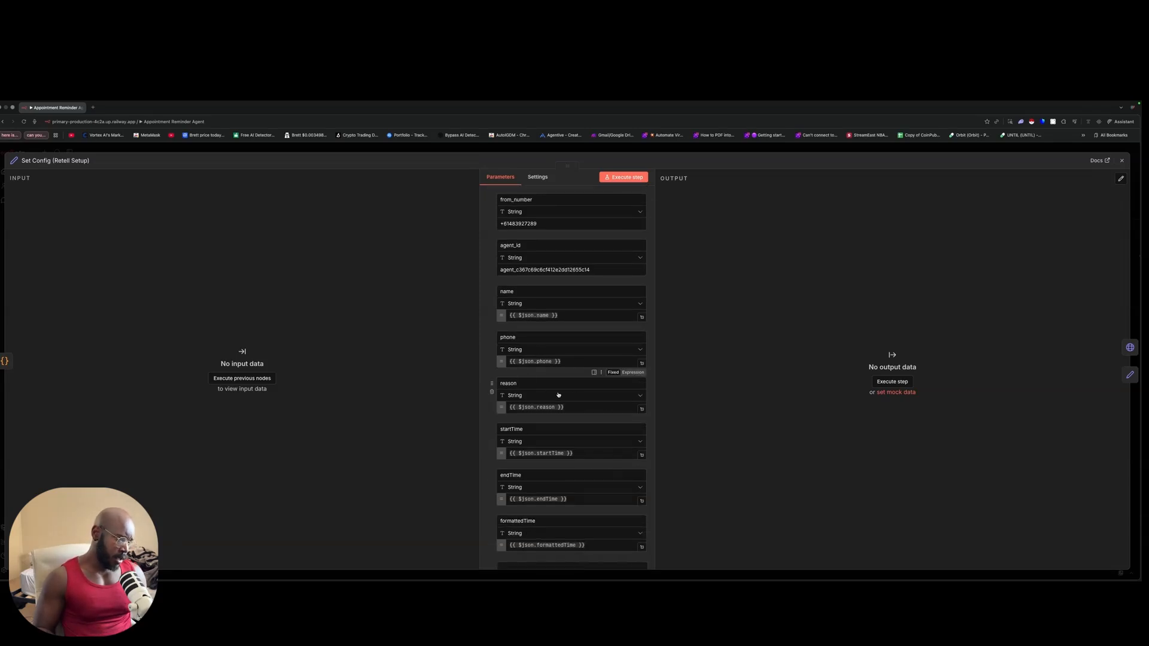
left_click(560, 477)
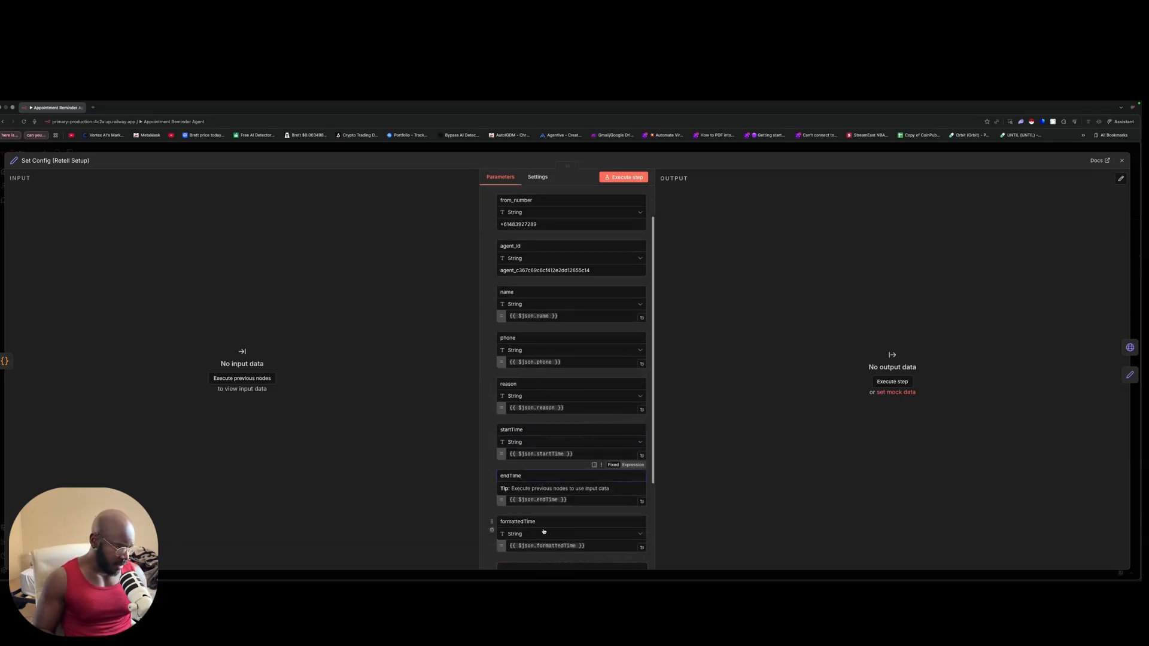
scroll(538, 515, "down", 4)
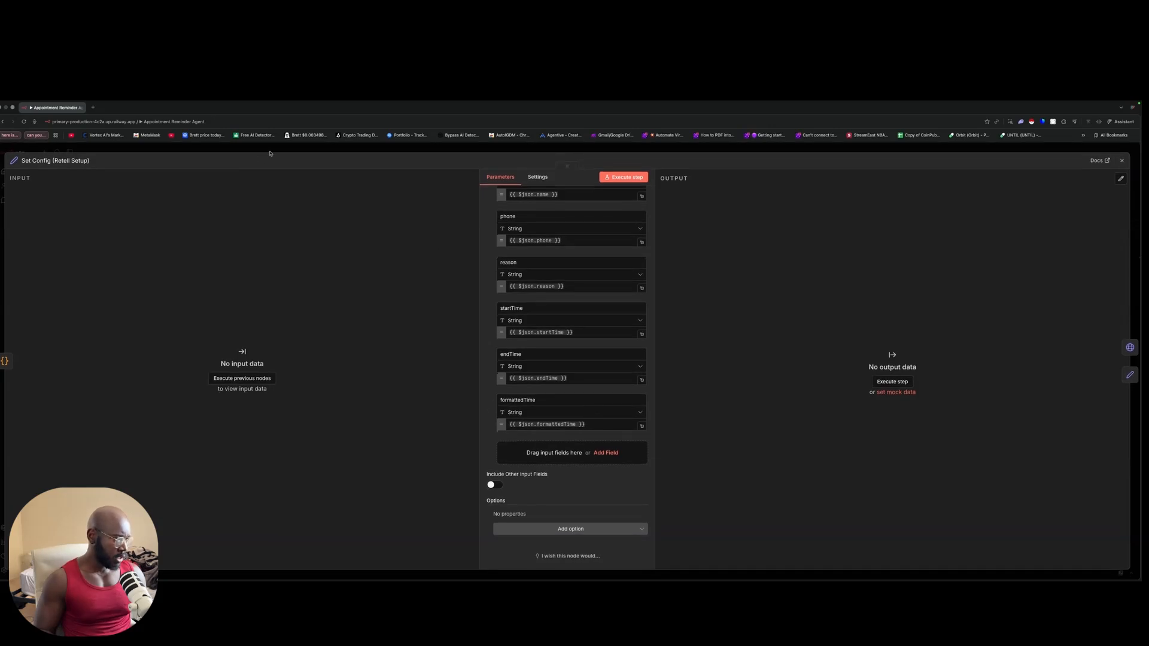
key("Escape")
Step: Add three field rows to the Edit Fields node, then delete the node
left_click(552, 449)
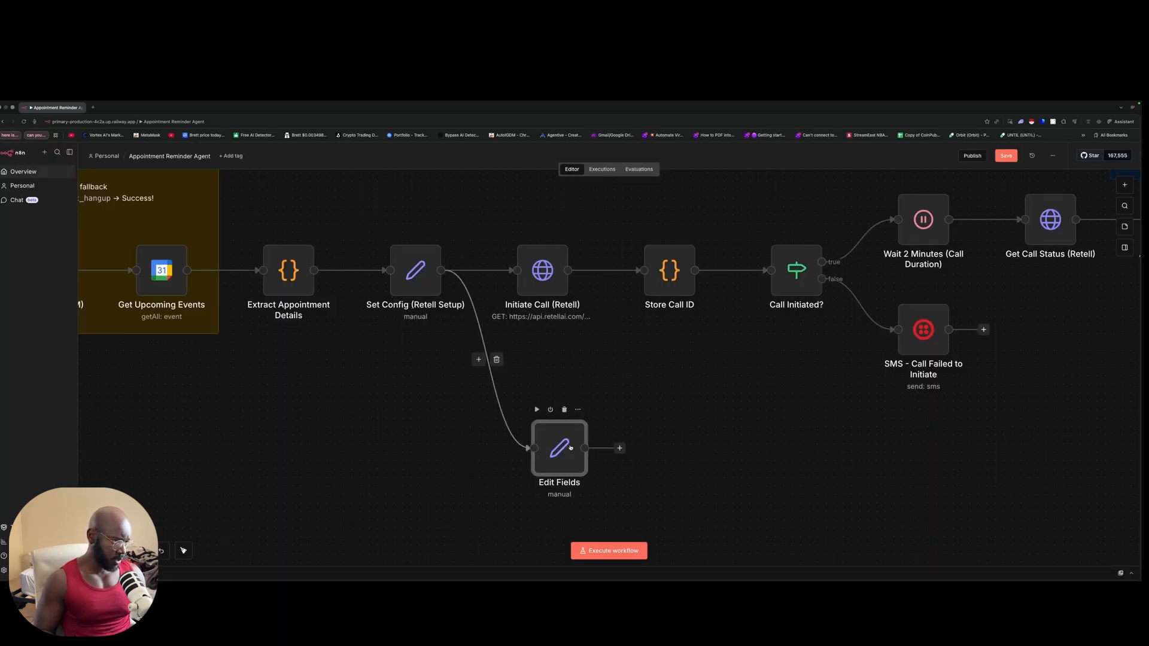
double_click(571, 442)
left_click(537, 300)
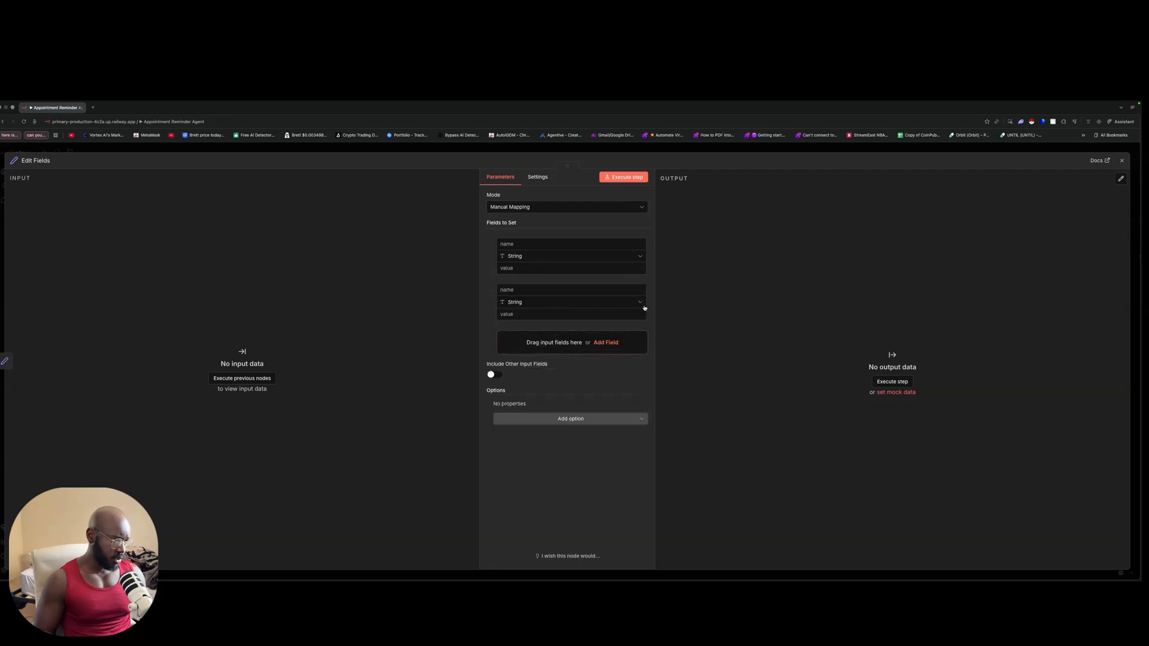
left_click(538, 342)
left_click(575, 388)
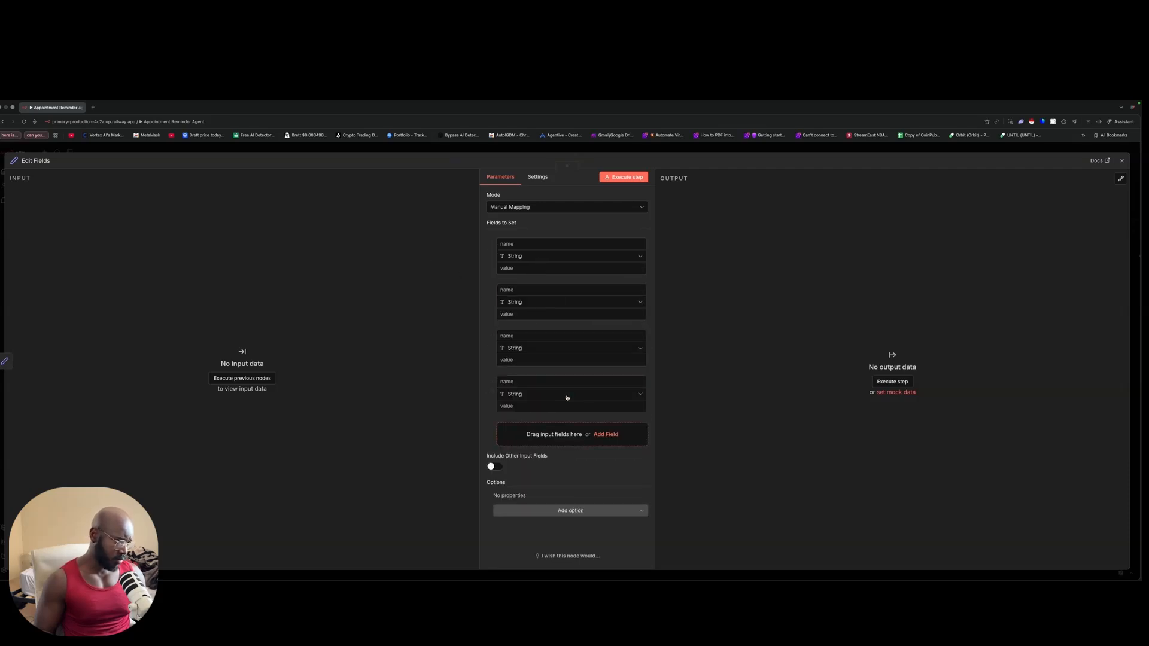
left_click(407, 154)
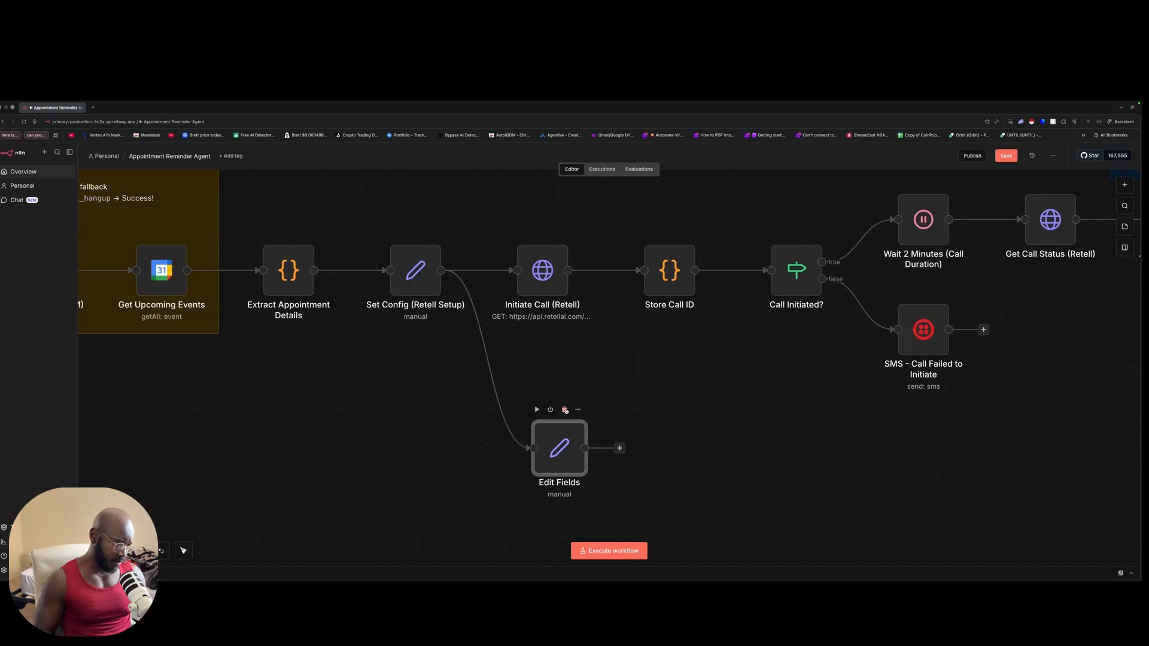
left_click(564, 409)
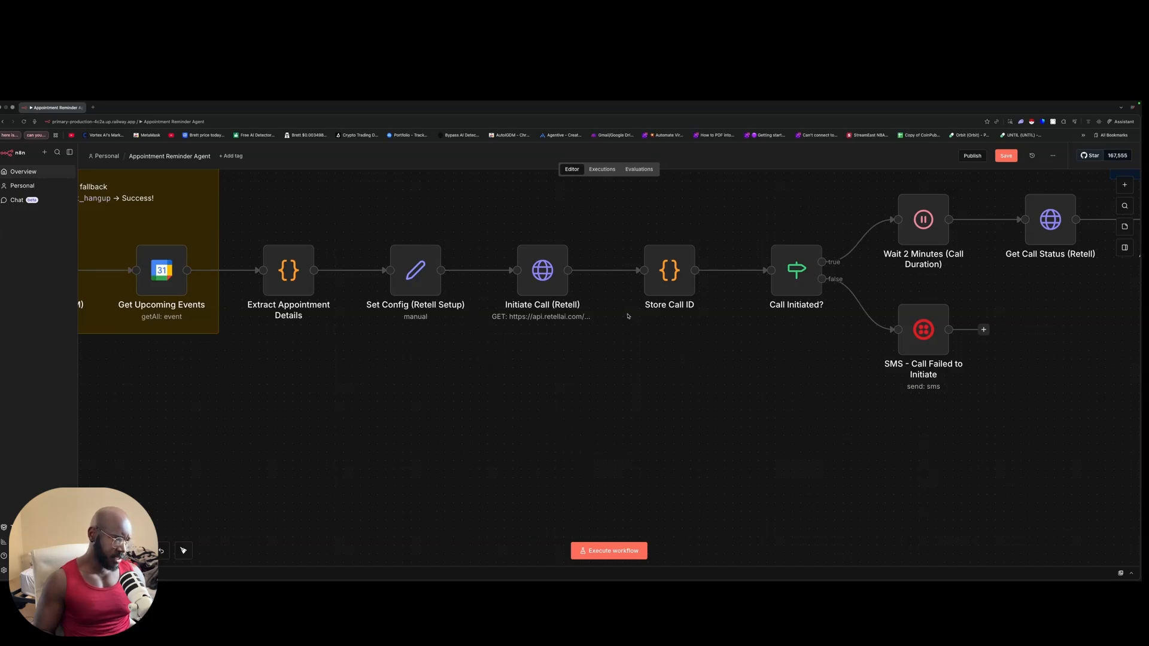
Step: Review the Initiate Call (Retell) request parameters, then start a blank browser tab
double_click(549, 253)
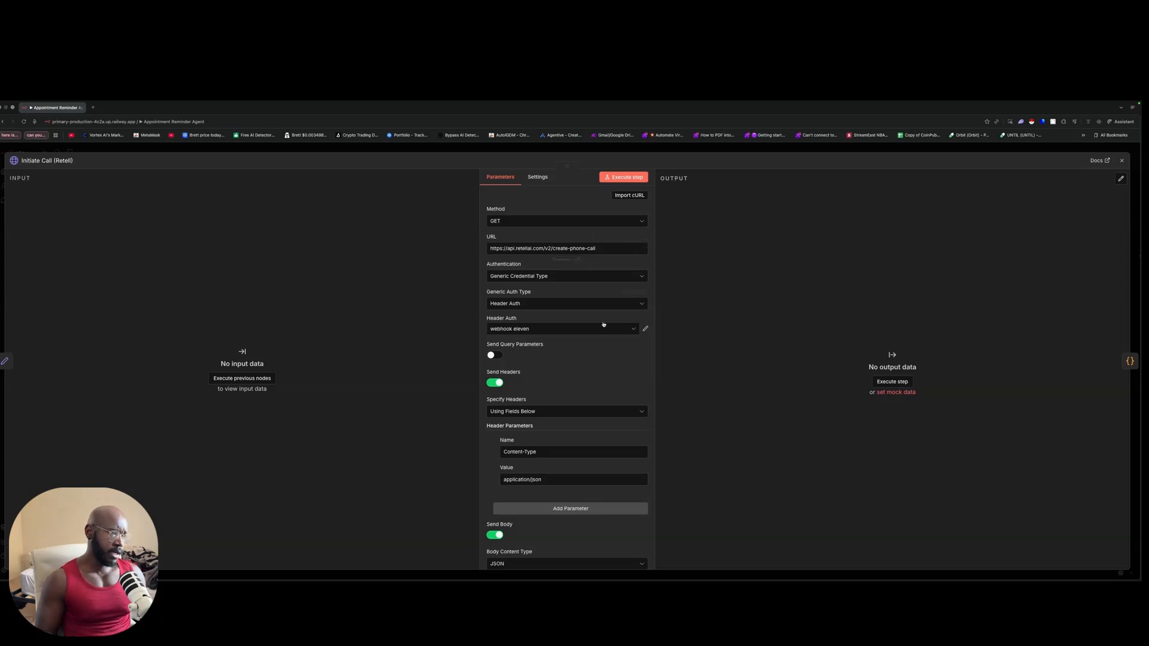
scroll(592, 379, "down", 5)
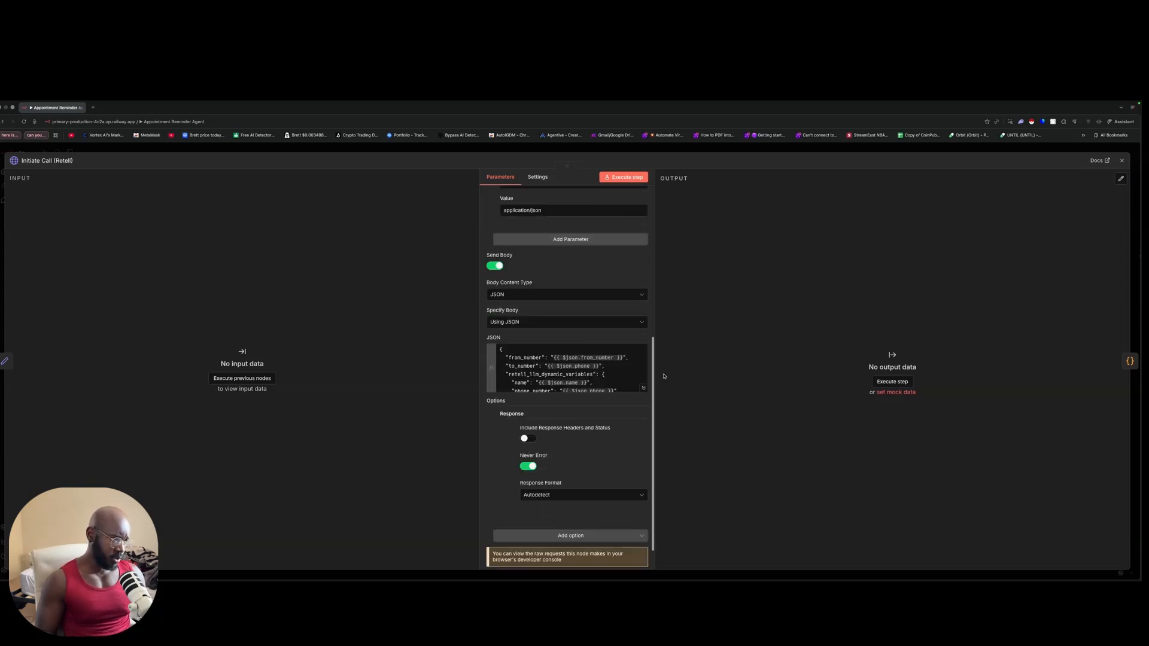
scroll(647, 279, "up", 5)
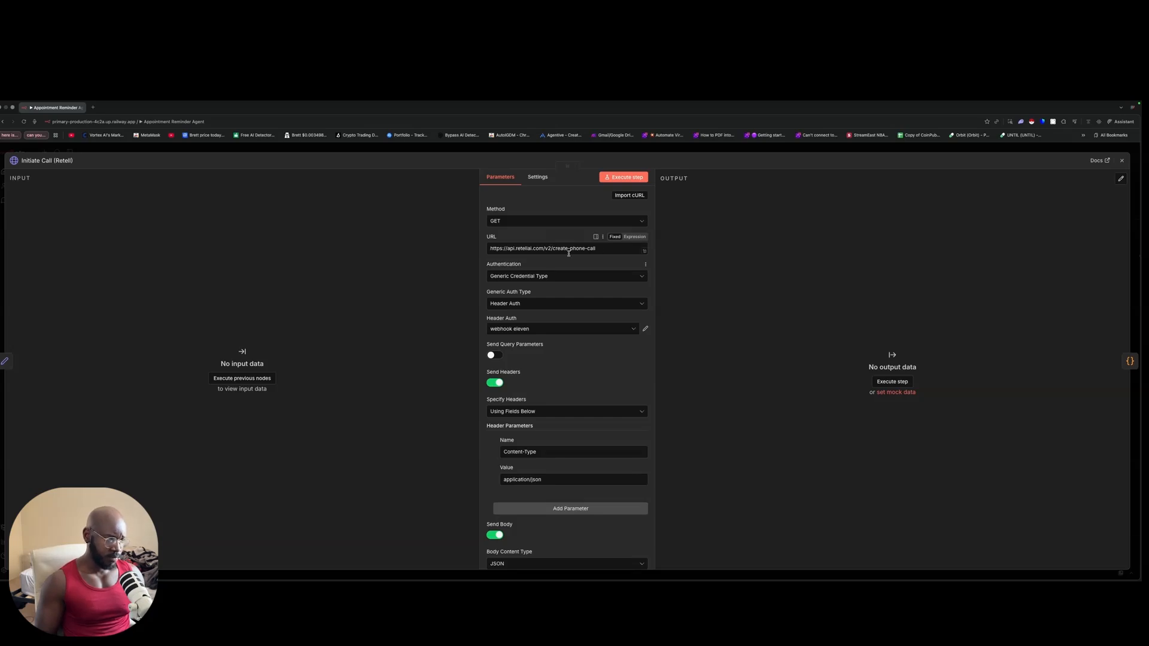
left_click(93, 107)
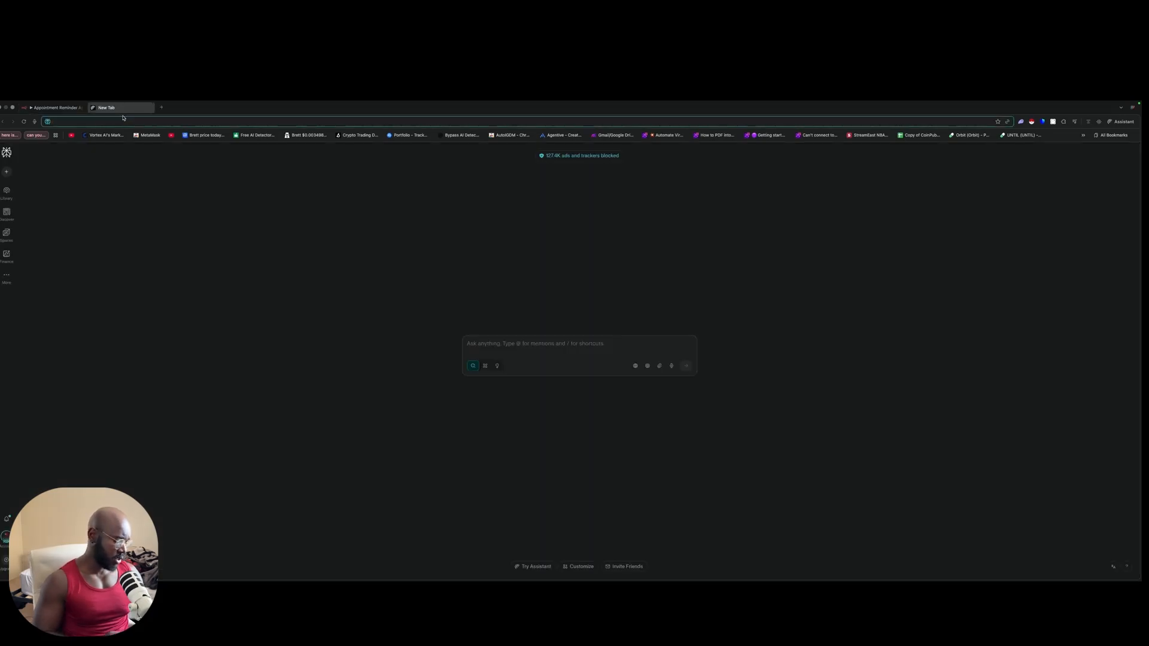
Step: Search Perplexity for 'retell ai documentation'
type("retell")
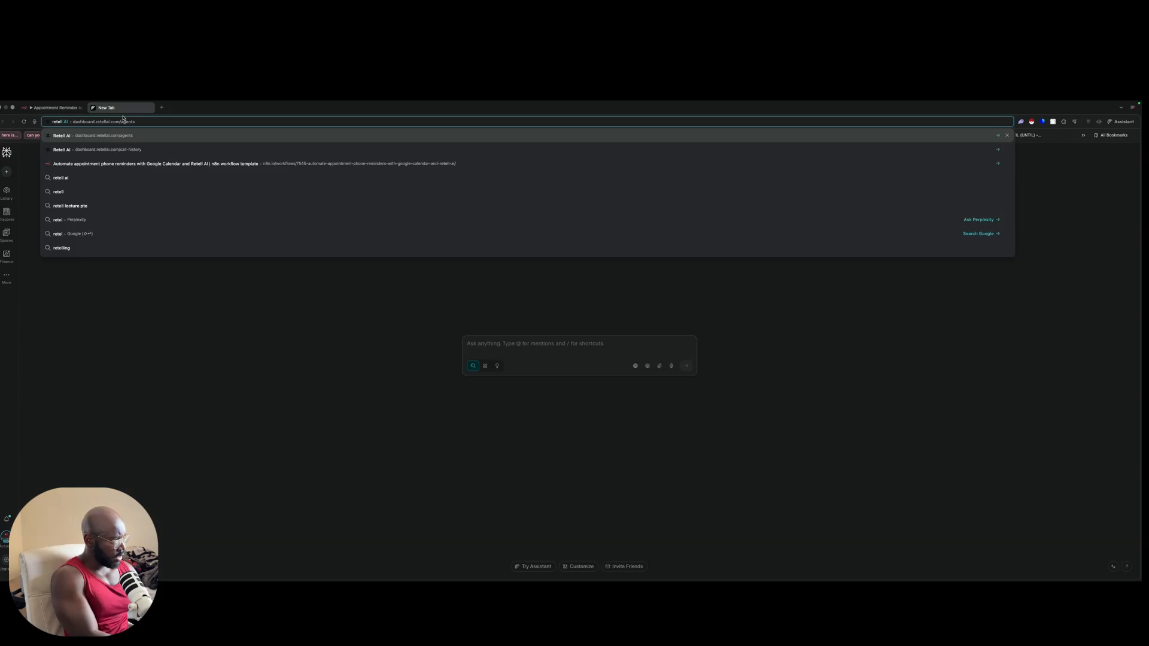
type(" ai doci")
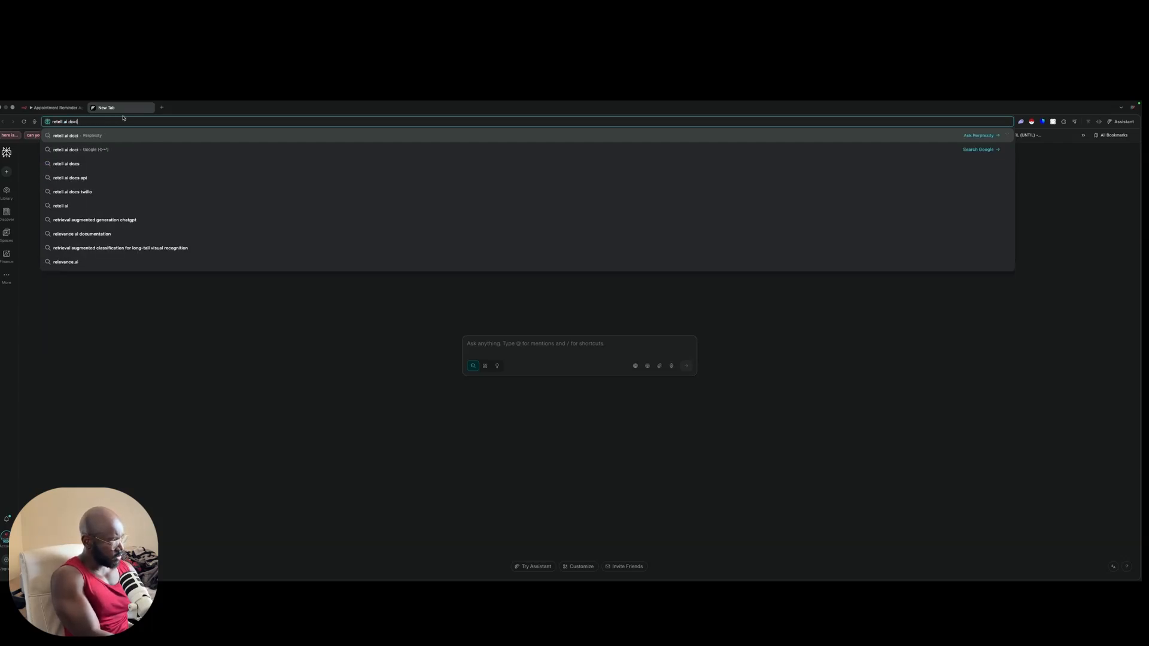
key("BackSpace")
type("umenta")
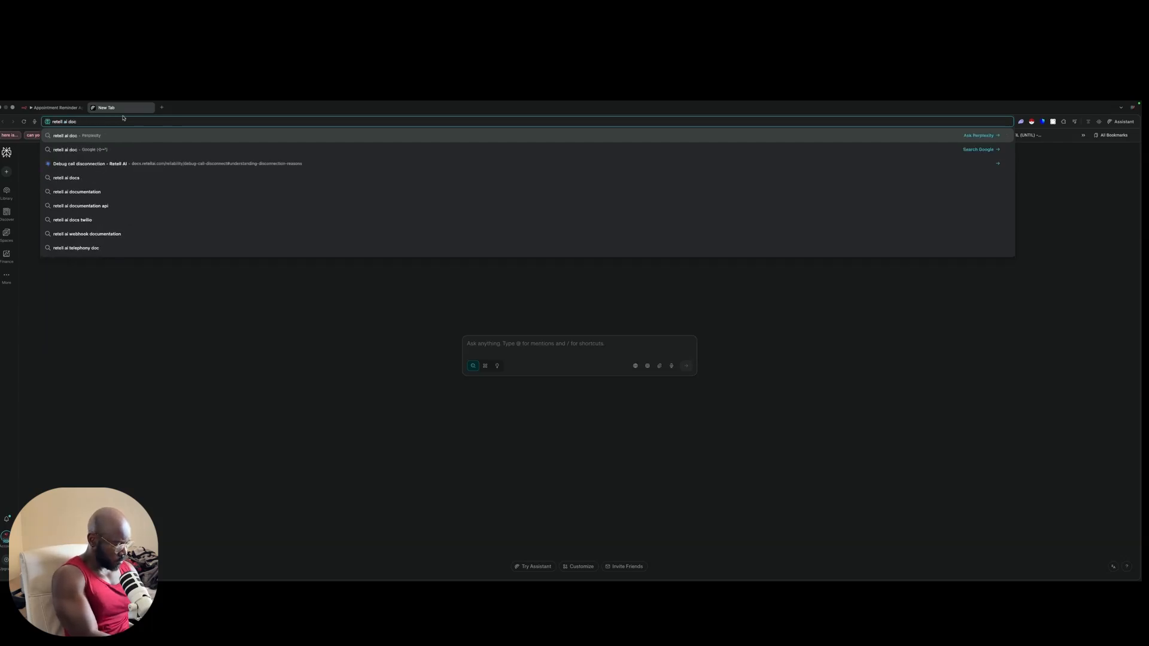
type("tion")
key("Return")
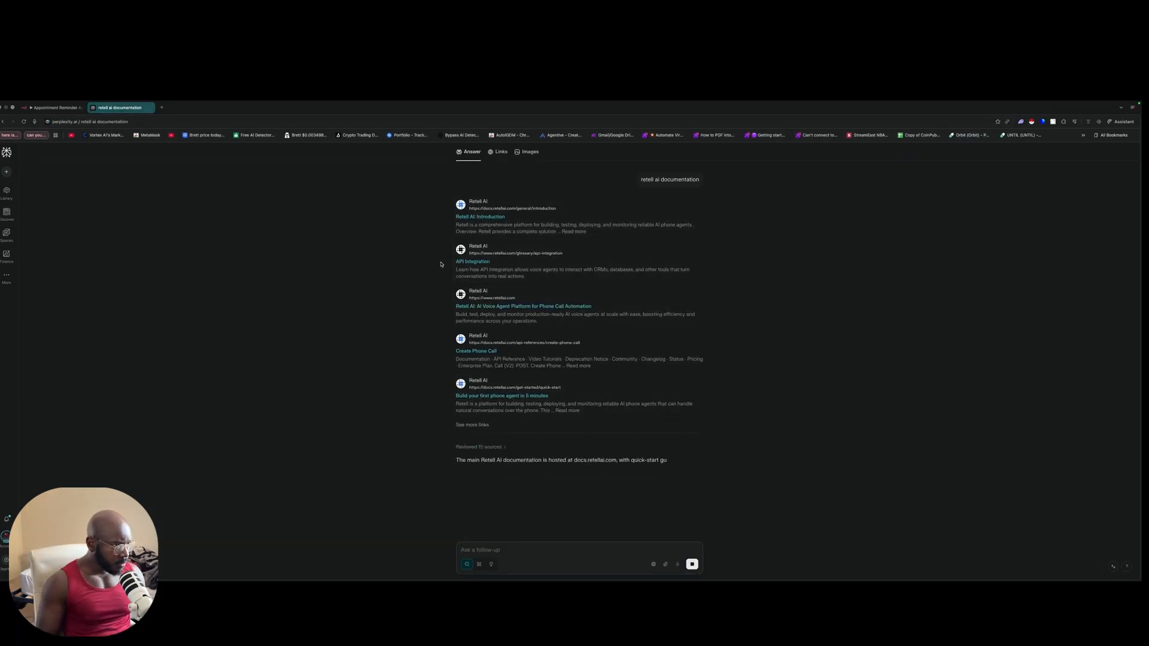
Step: Open the Retell AI Introduction docs page and browse its contents
left_click(486, 218)
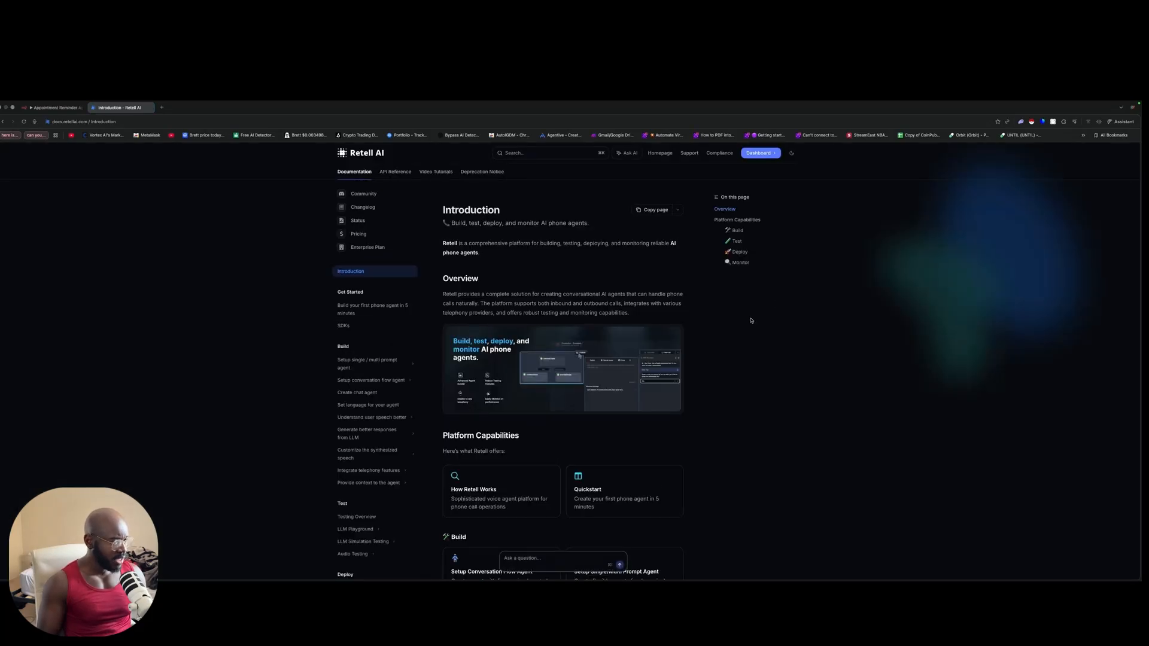
scroll(721, 338, "down", 10)
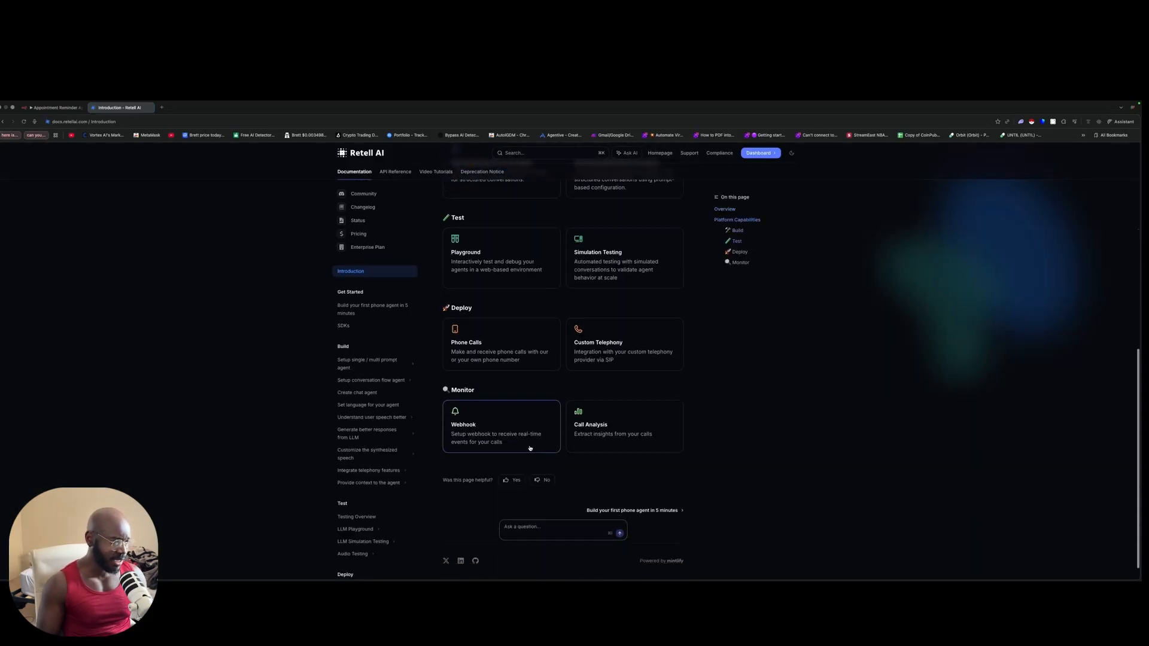
scroll(361, 435, "down", 10)
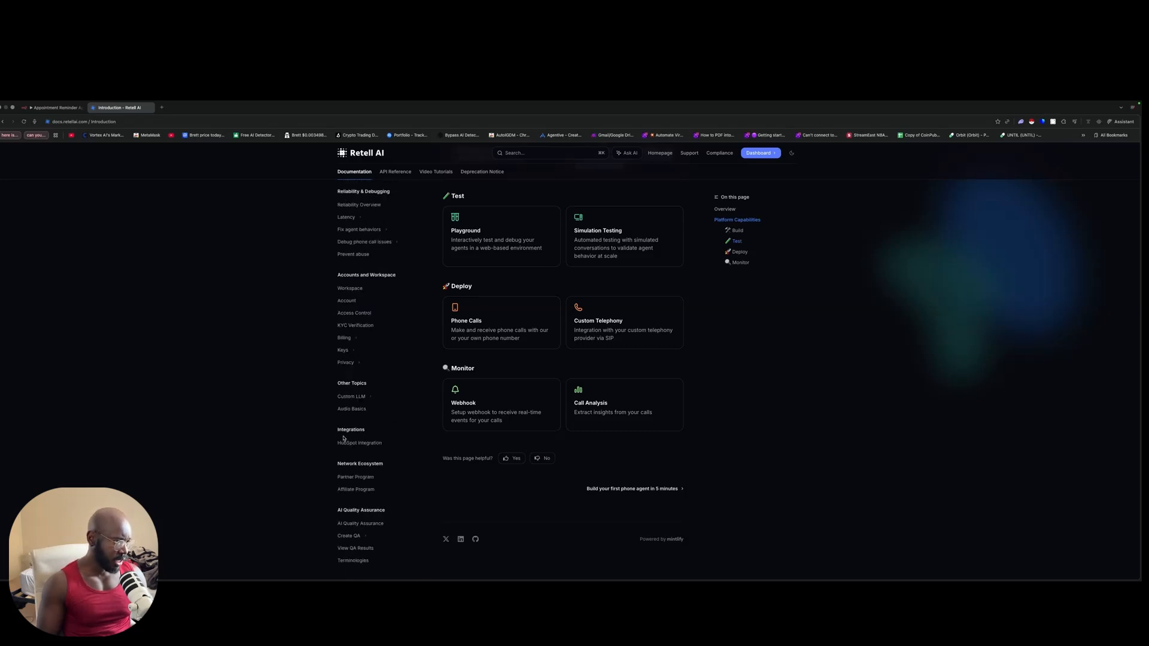
scroll(357, 427, "up", 10)
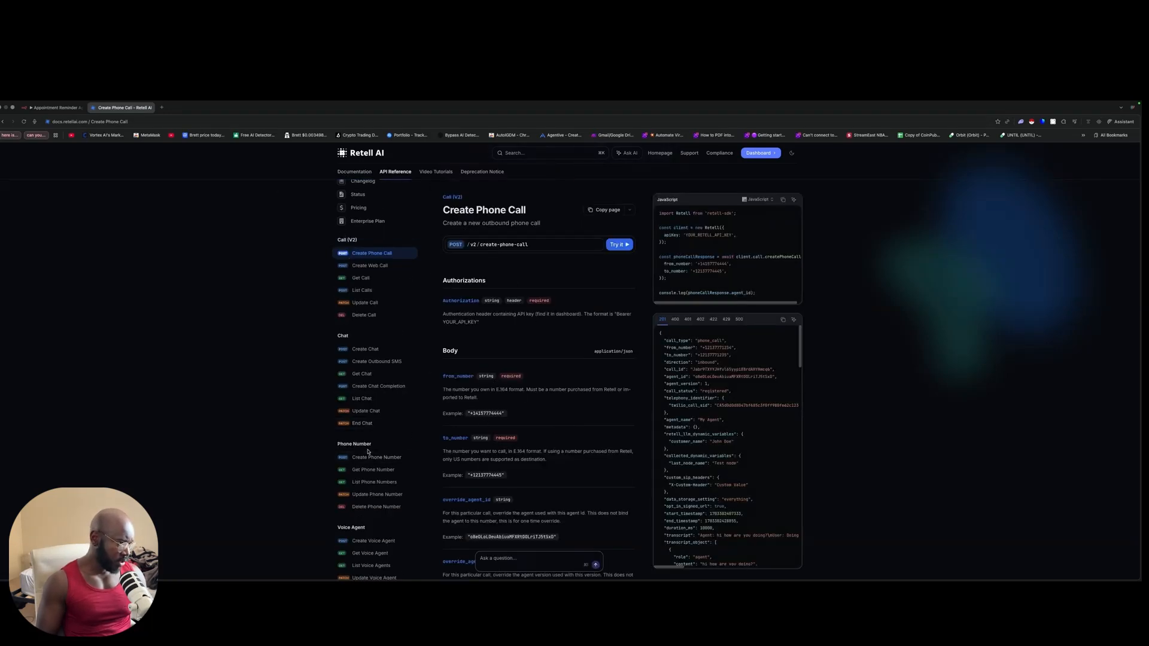
scroll(391, 432, "down", 2)
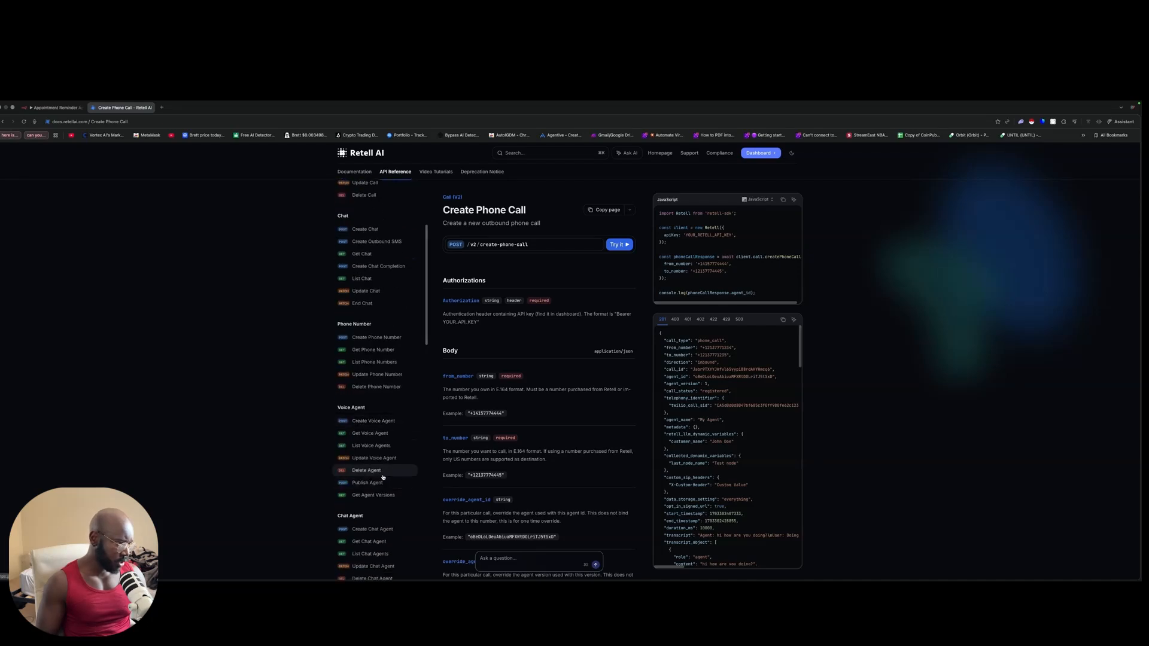
Step: On the Create Phone Call API reference, select the YOUR_RETELL_API_KEY placeholder in the sample
left_click(55, 108)
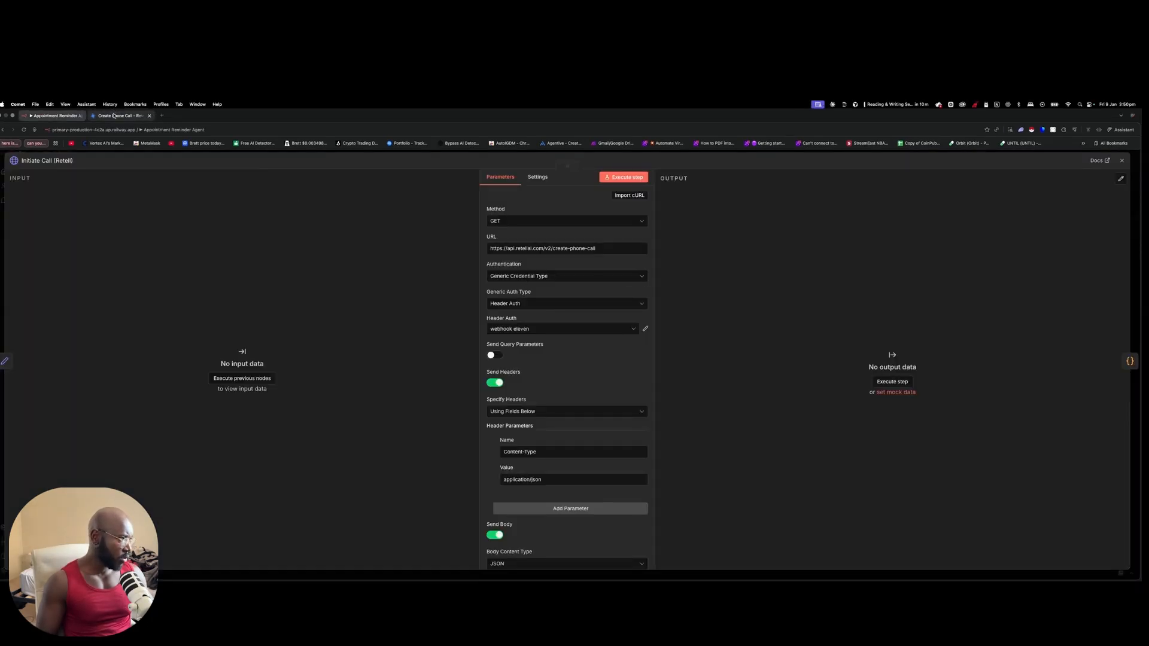
left_click(123, 107)
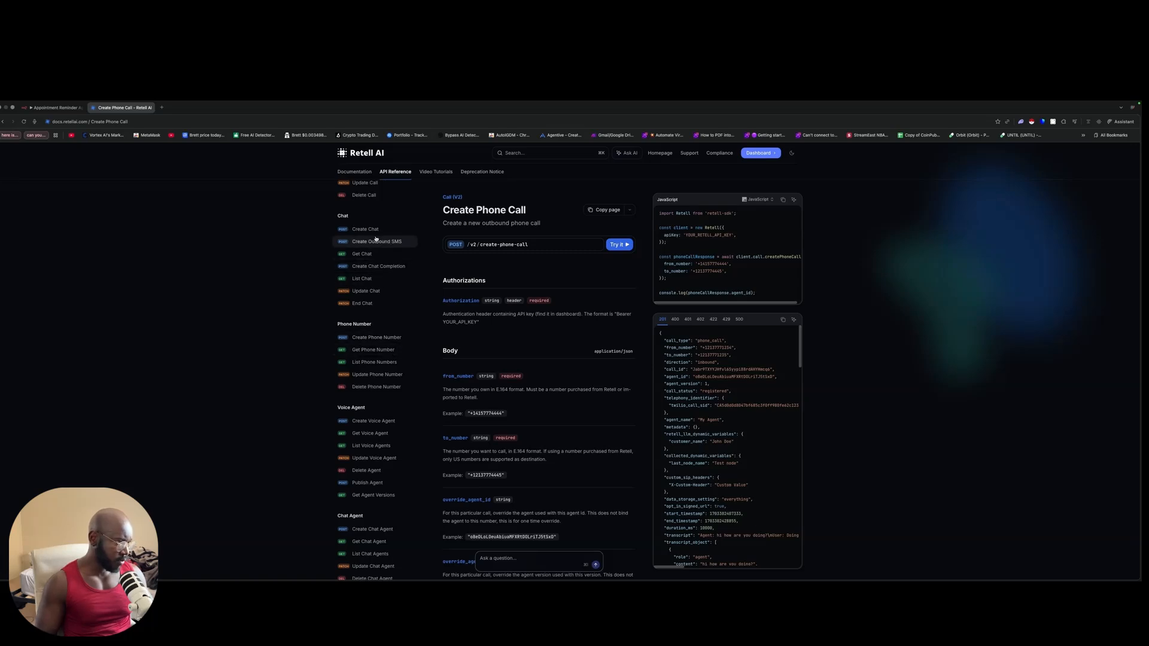
scroll(379, 331, "down", 1)
scroll(380, 331, "down", 10)
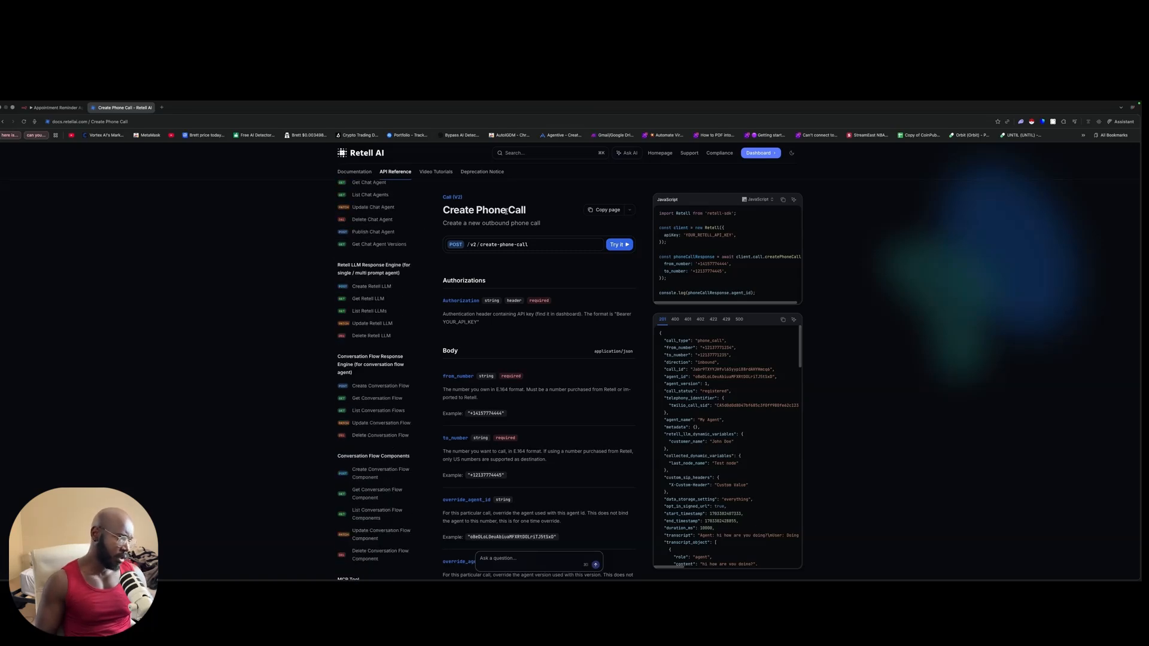
double_click(711, 235)
scroll(861, 251, "down", 1)
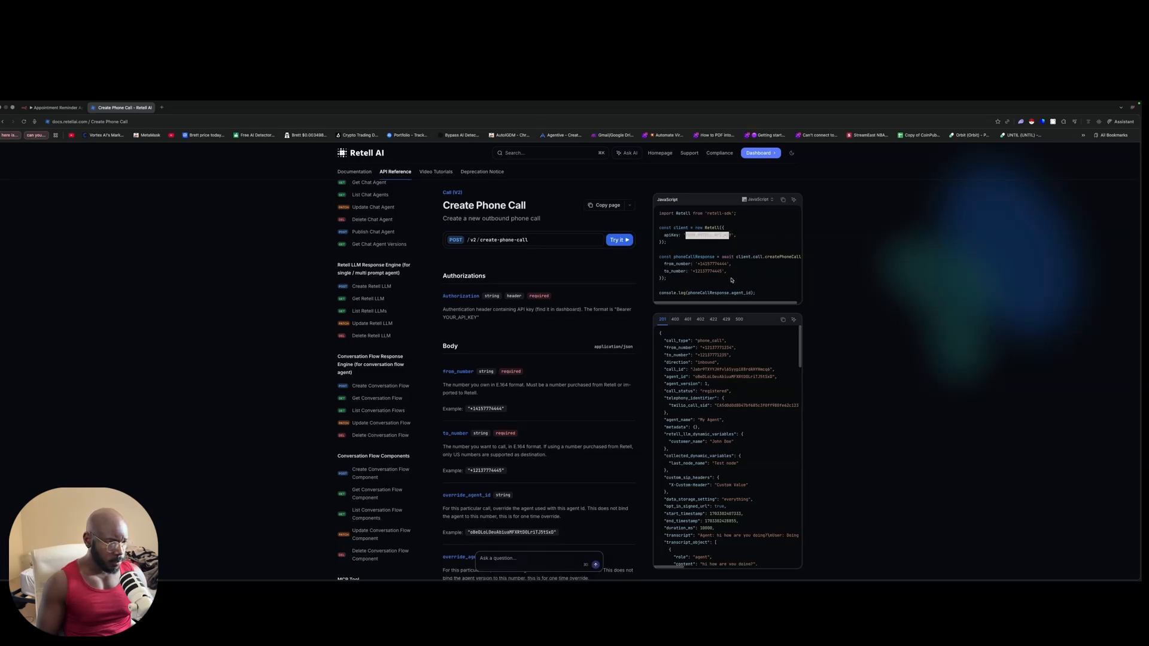
scroll(604, 394, "down", 5)
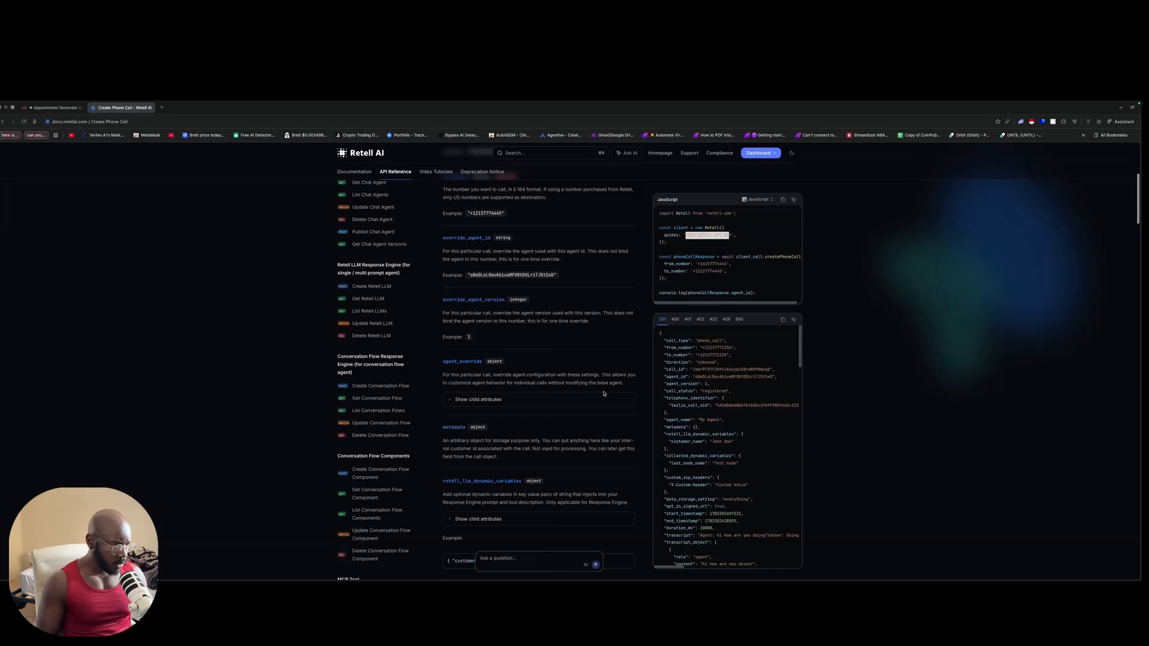
left_click(162, 108)
Step: Load dashboard.retellai.com and go to Settings > API Keys
type("re")
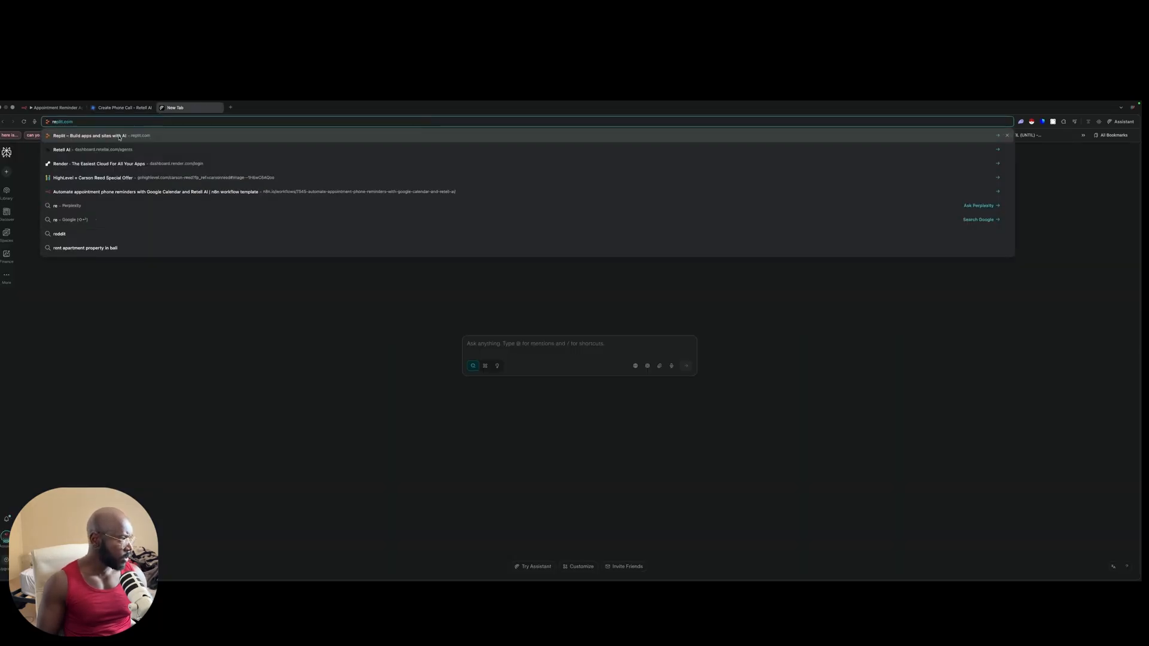
left_click(110, 150)
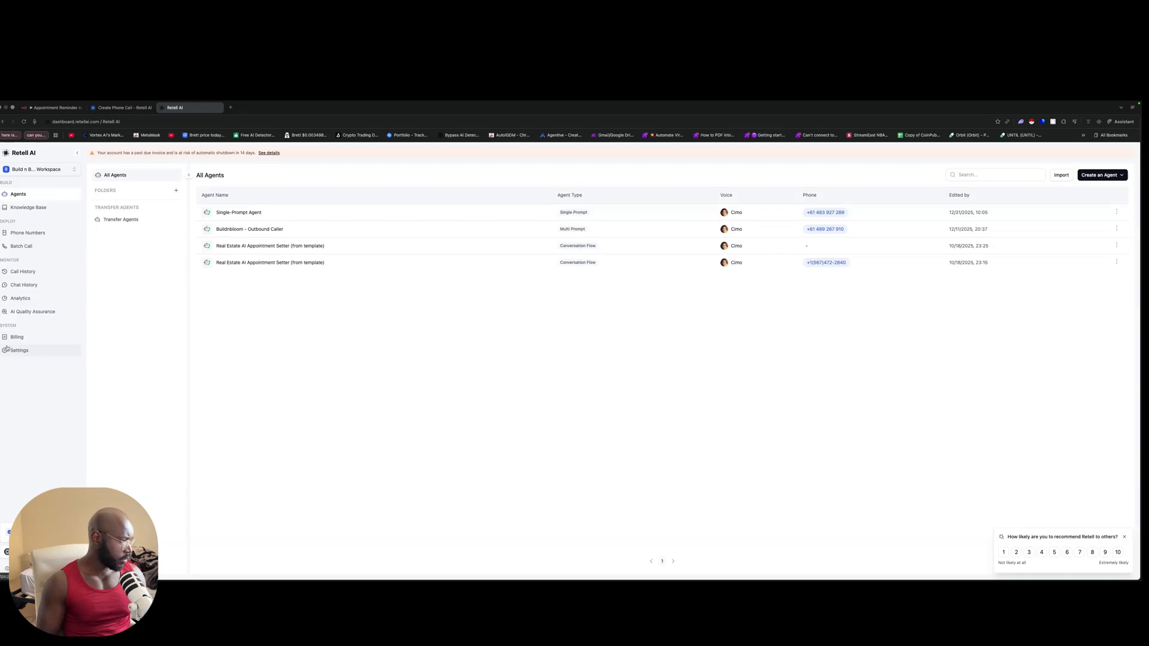
left_click(34, 347)
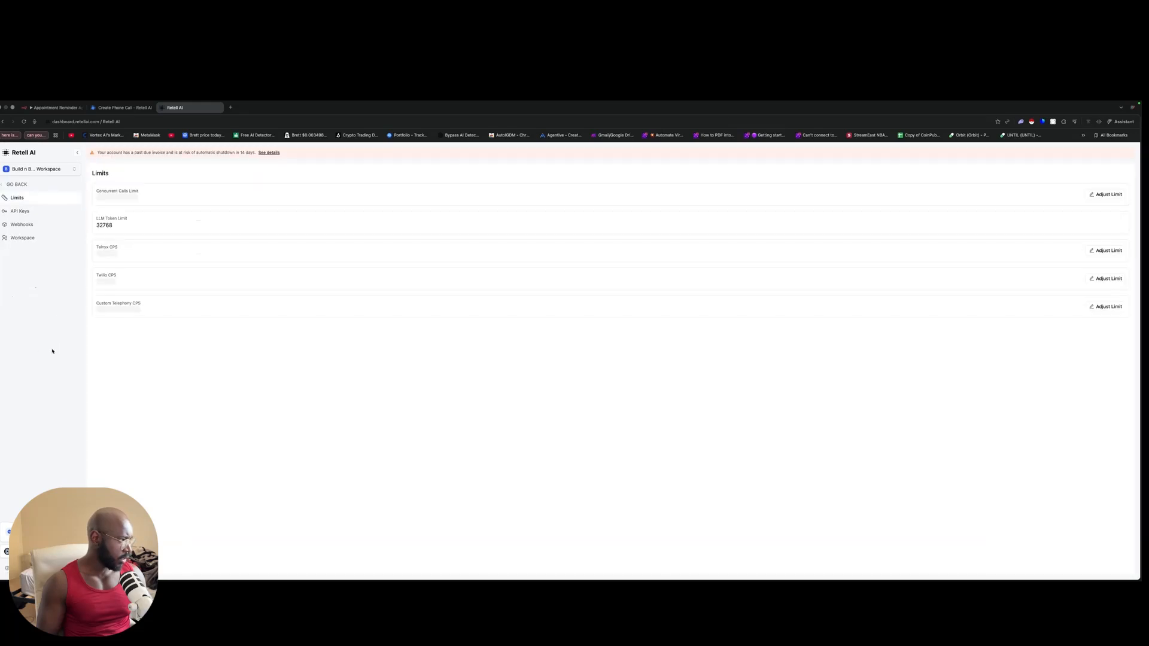
left_click(34, 210)
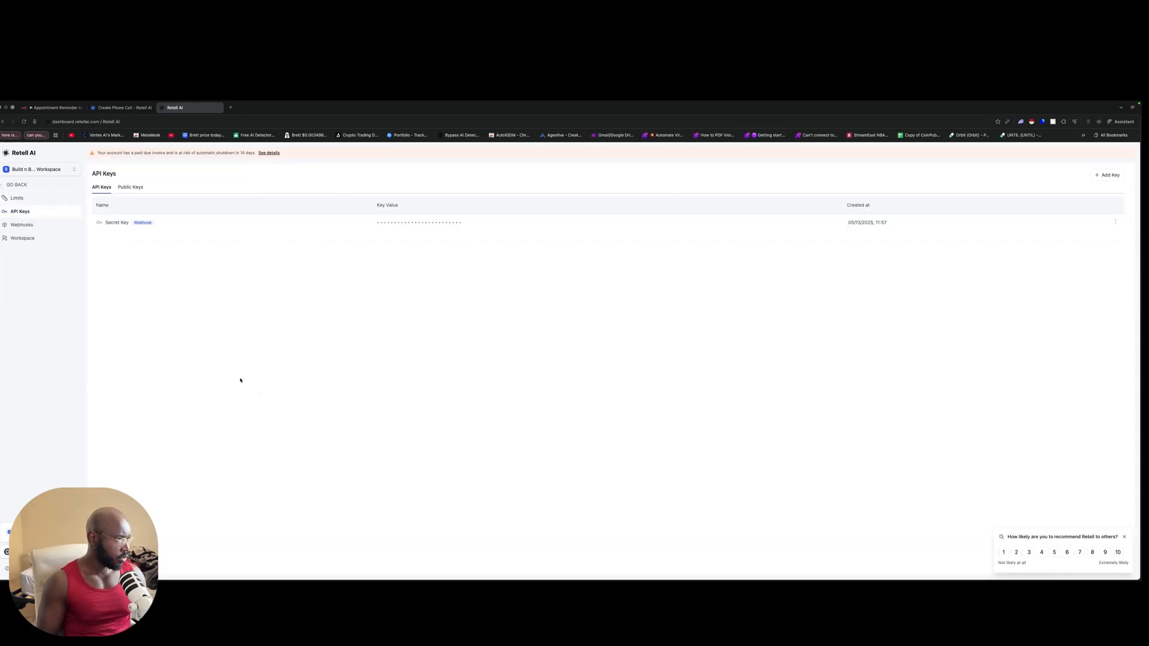
Step: Create a Retell API key named 'Youtube demo' and switch back to the n8n workflow
left_click(1090, 175)
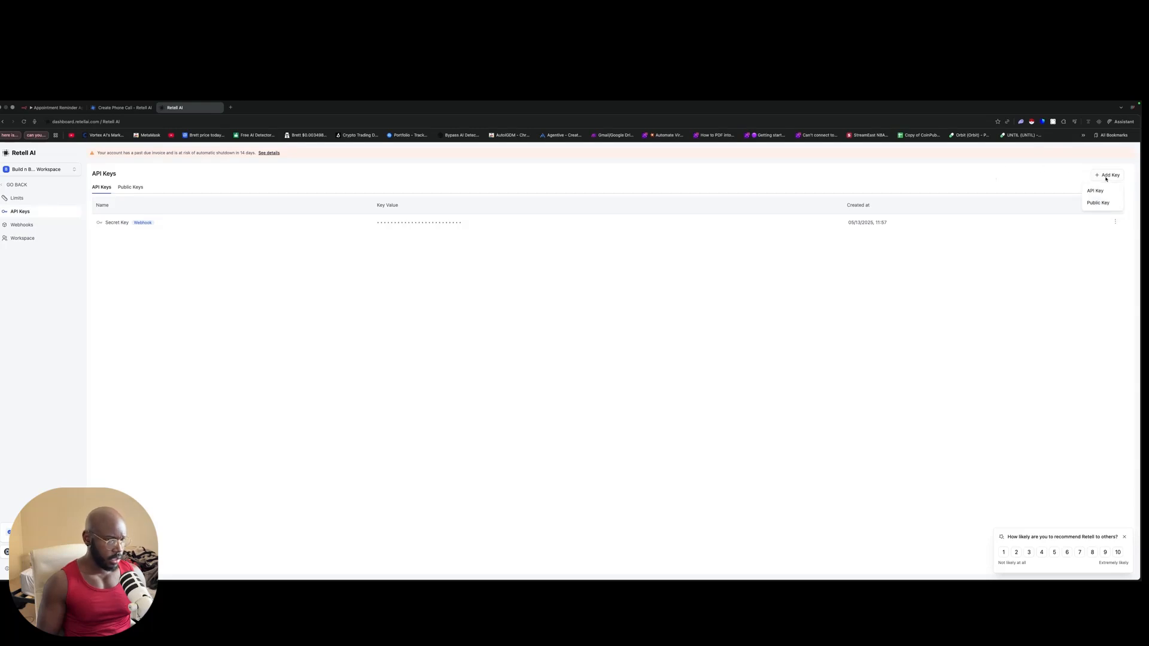
left_click(1096, 193)
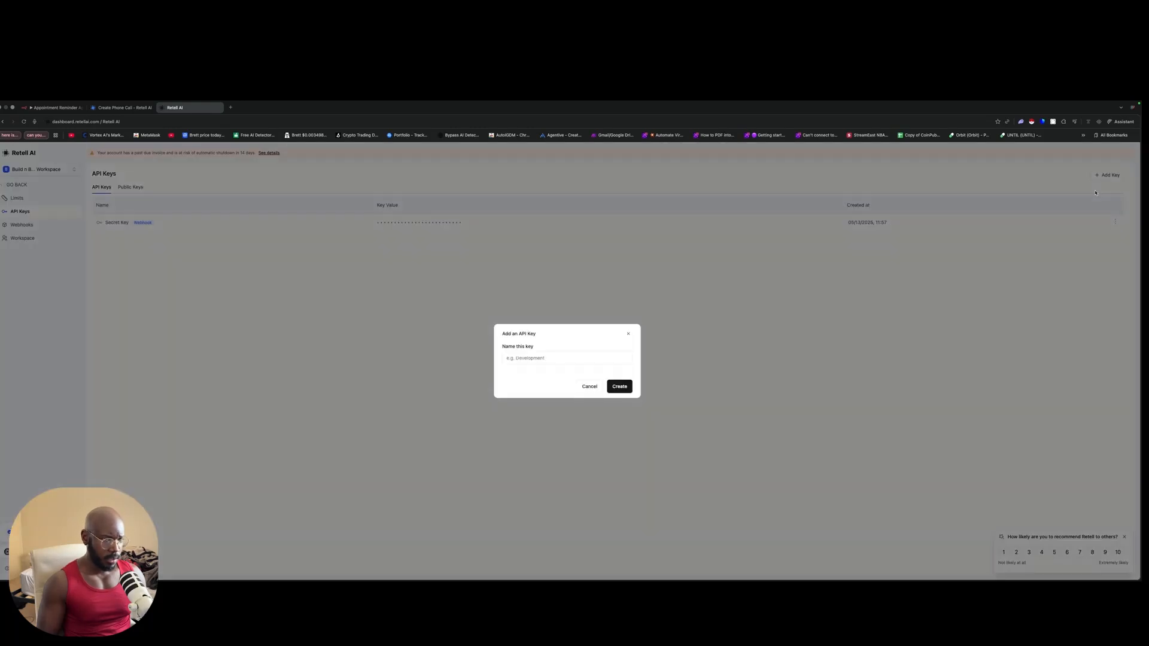
left_click(532, 357)
type("You")
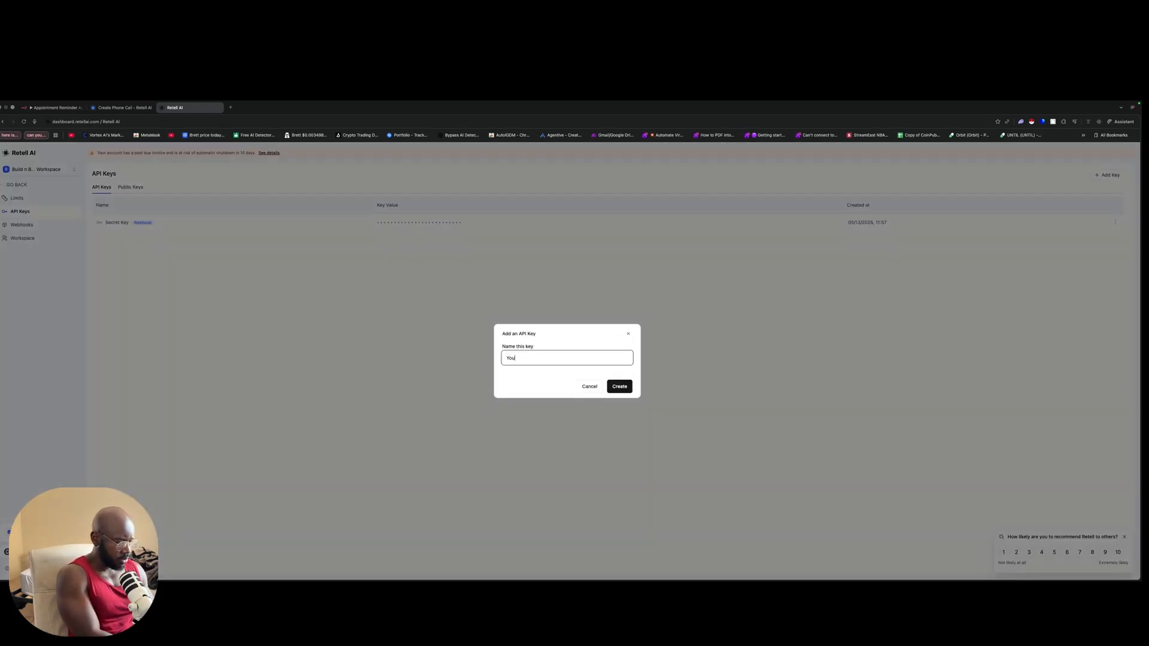
type("tube")
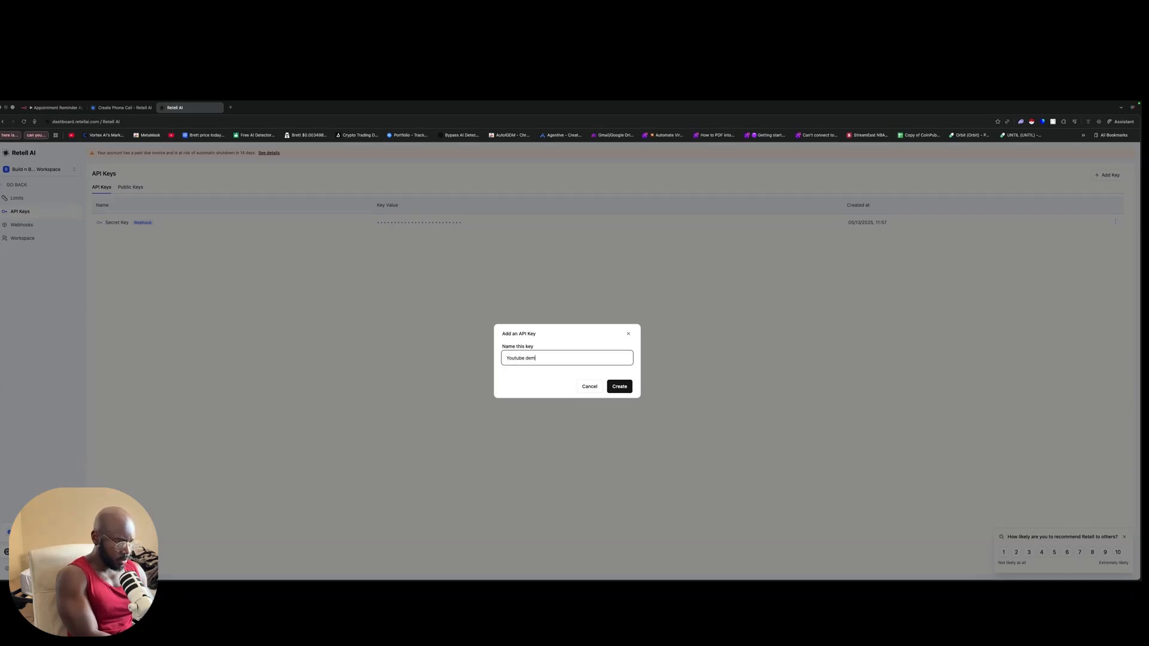
type(" demo")
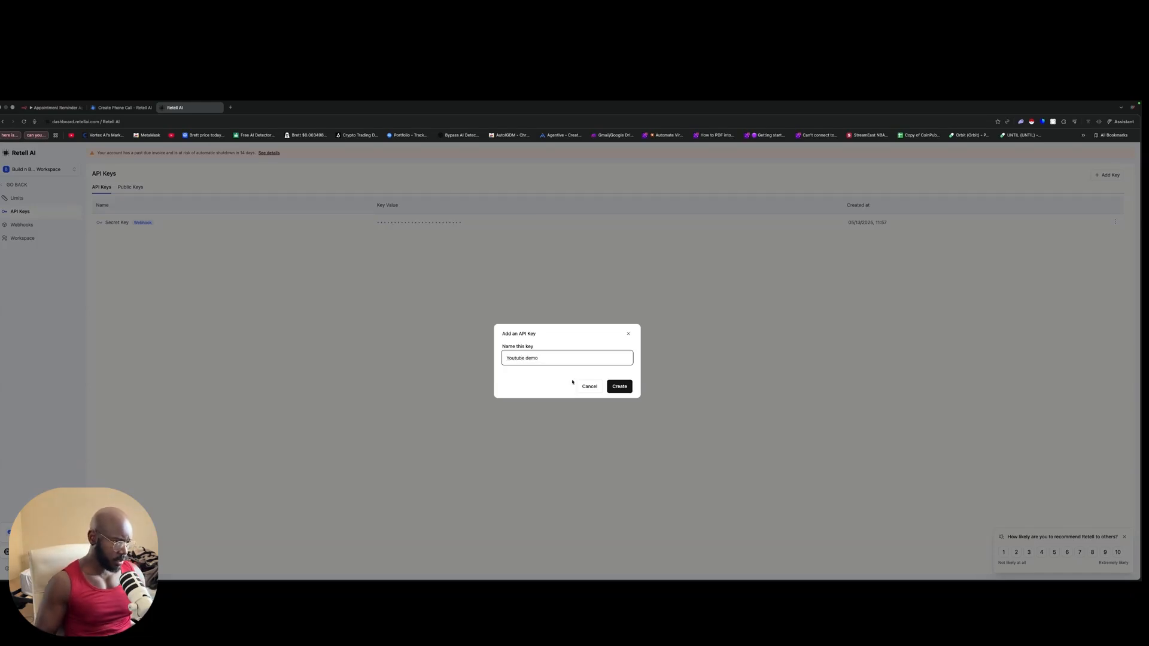
left_click(613, 387)
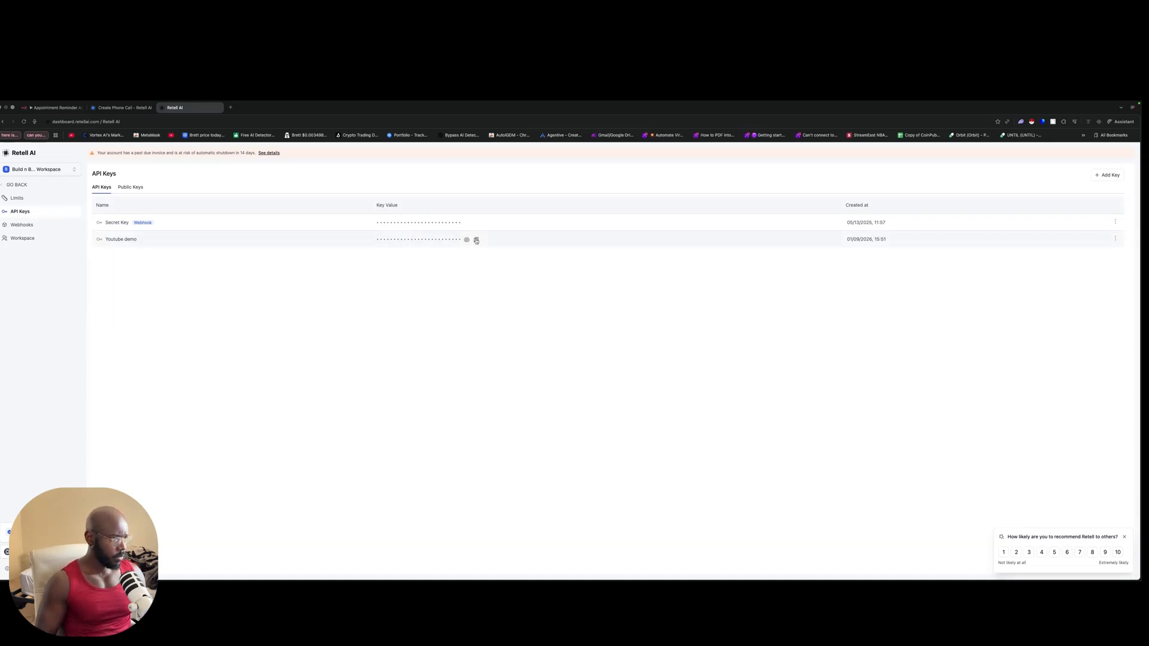
left_click(55, 107)
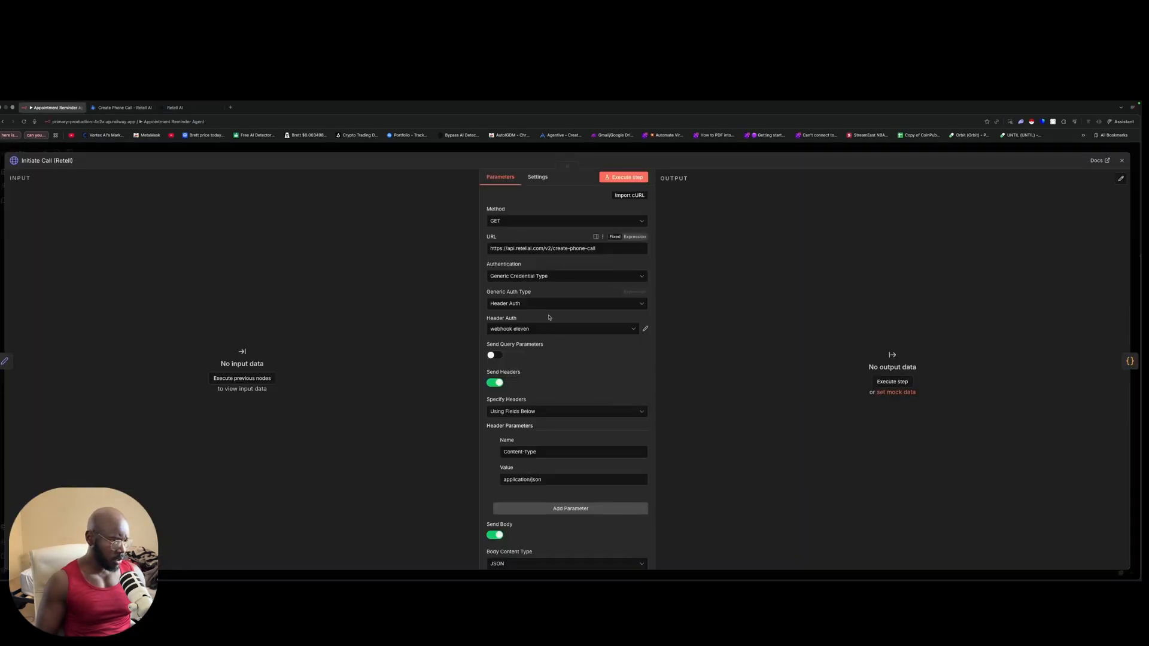
Step: Confirm Initiate Call keeps Generic Credential Type, Header Auth and the 'webhook eleven' credential
scroll(549, 317, "down", 10)
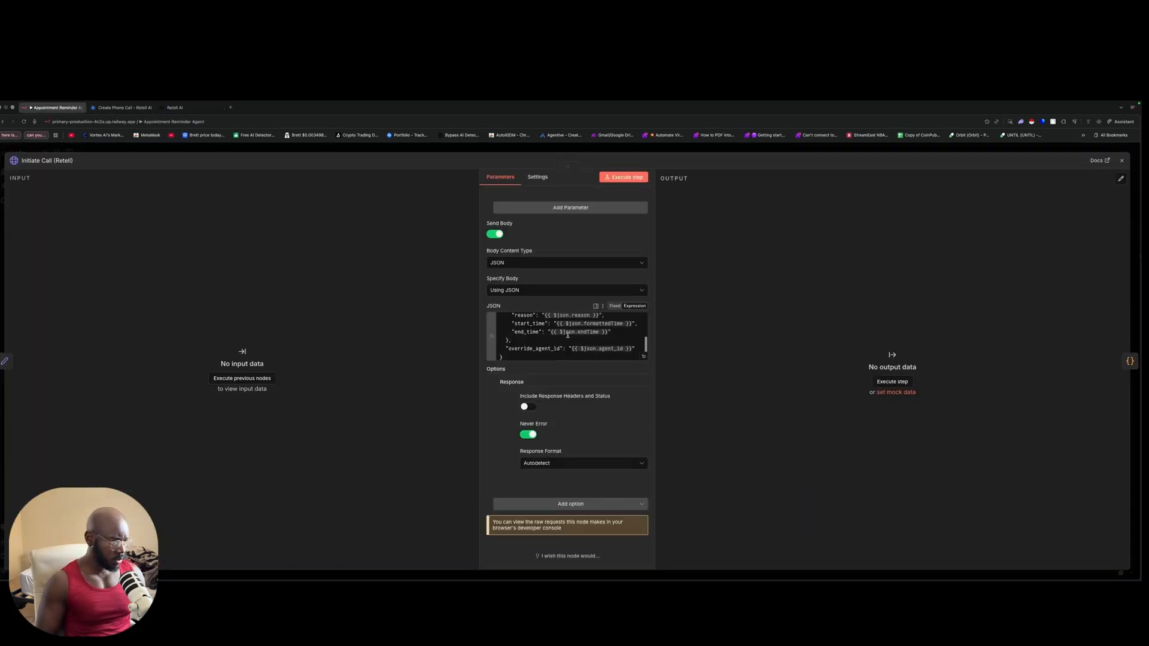
scroll(567, 335, "up", 10)
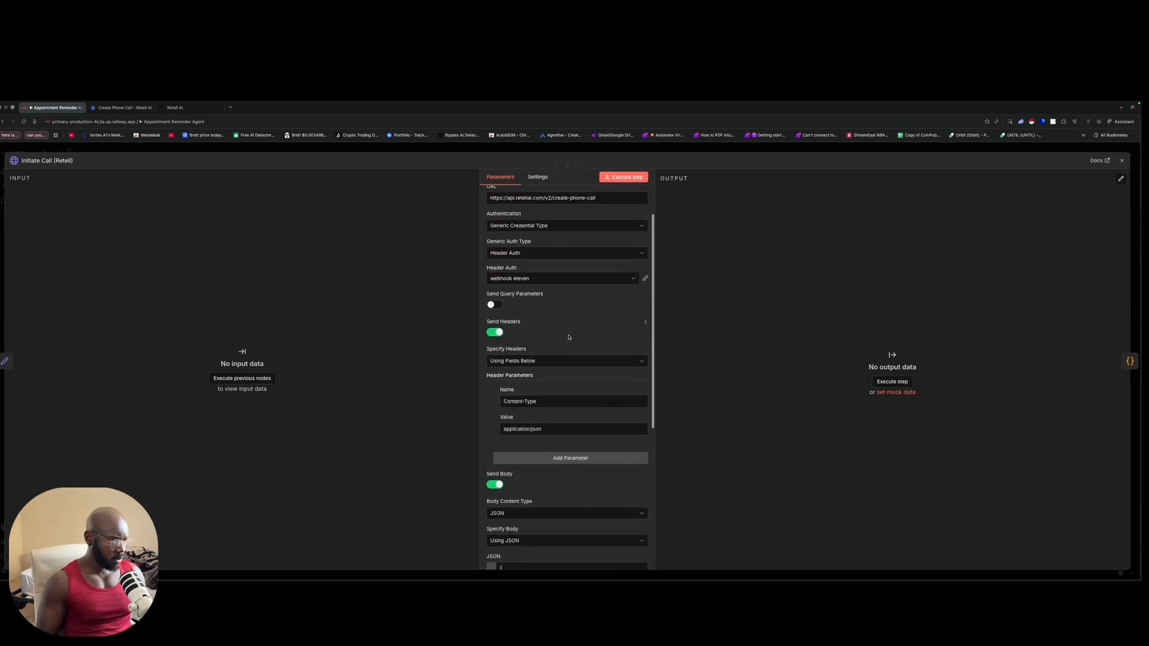
scroll(568, 337, "up", 2)
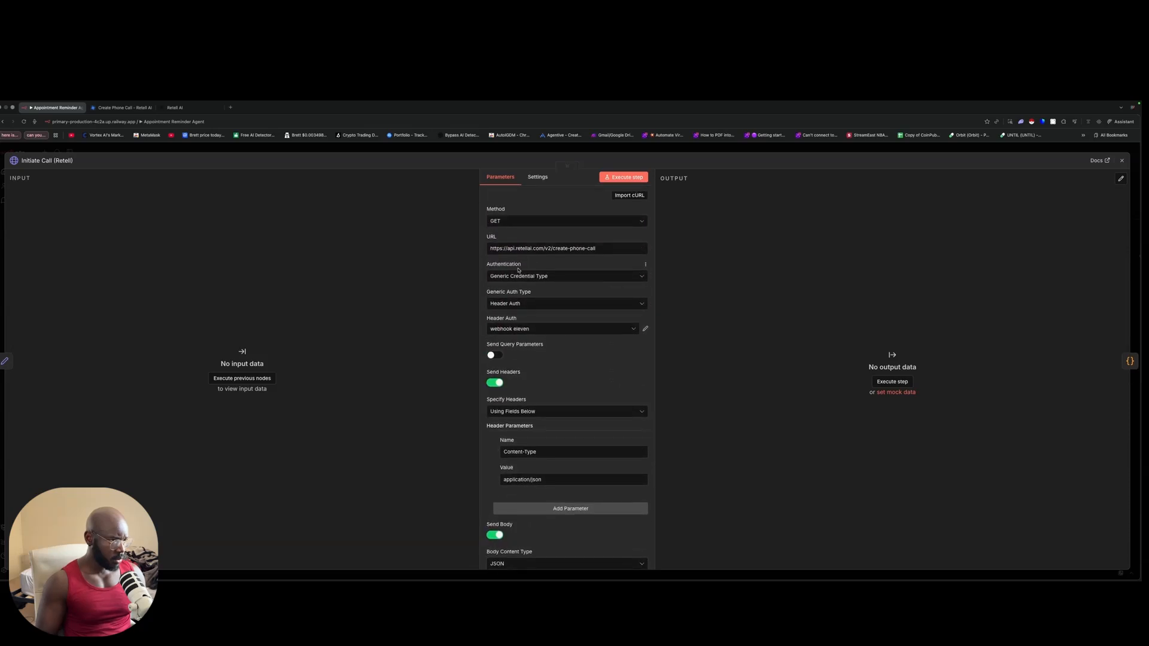
left_click(524, 277)
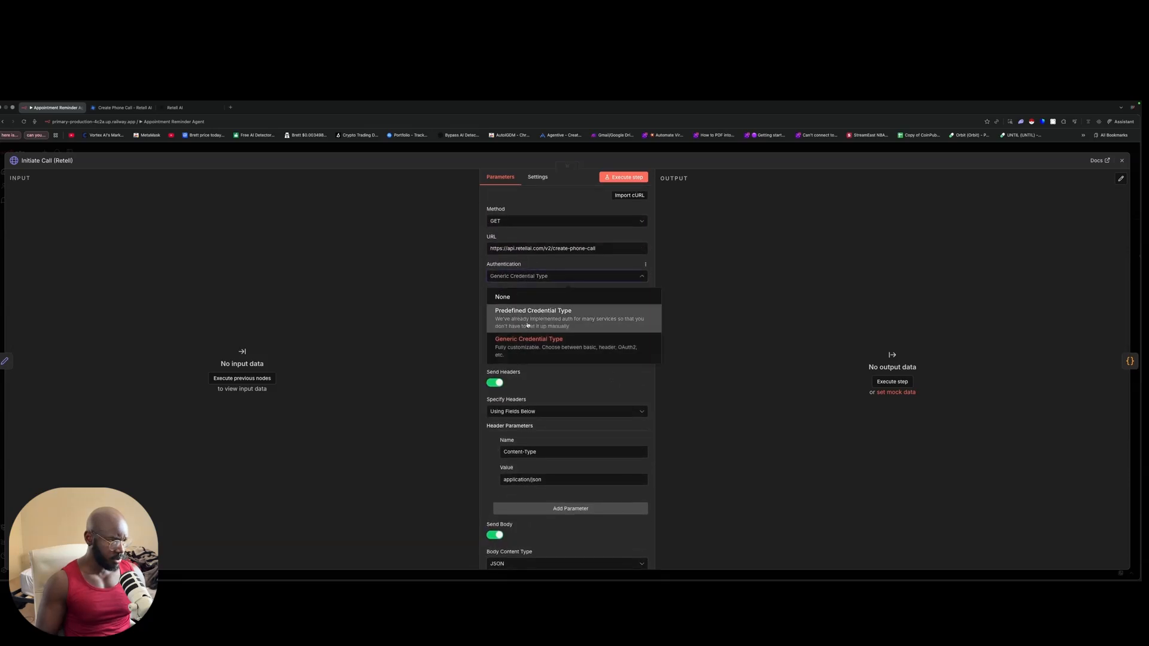
left_click(840, 262)
left_click(506, 305)
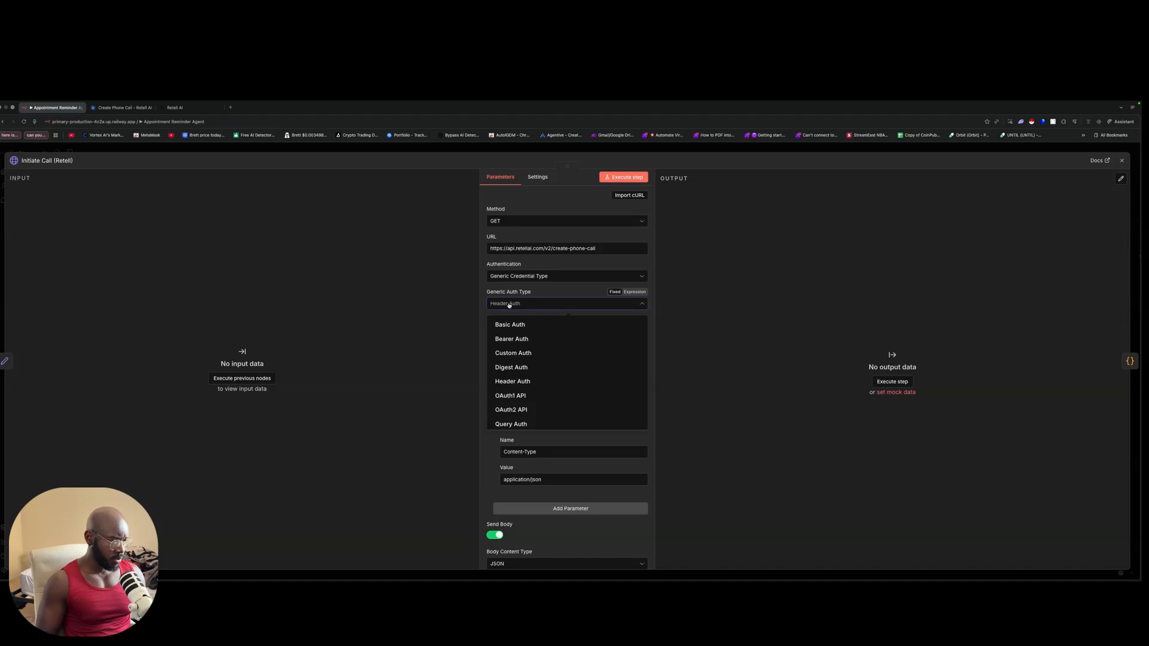
left_click(726, 285)
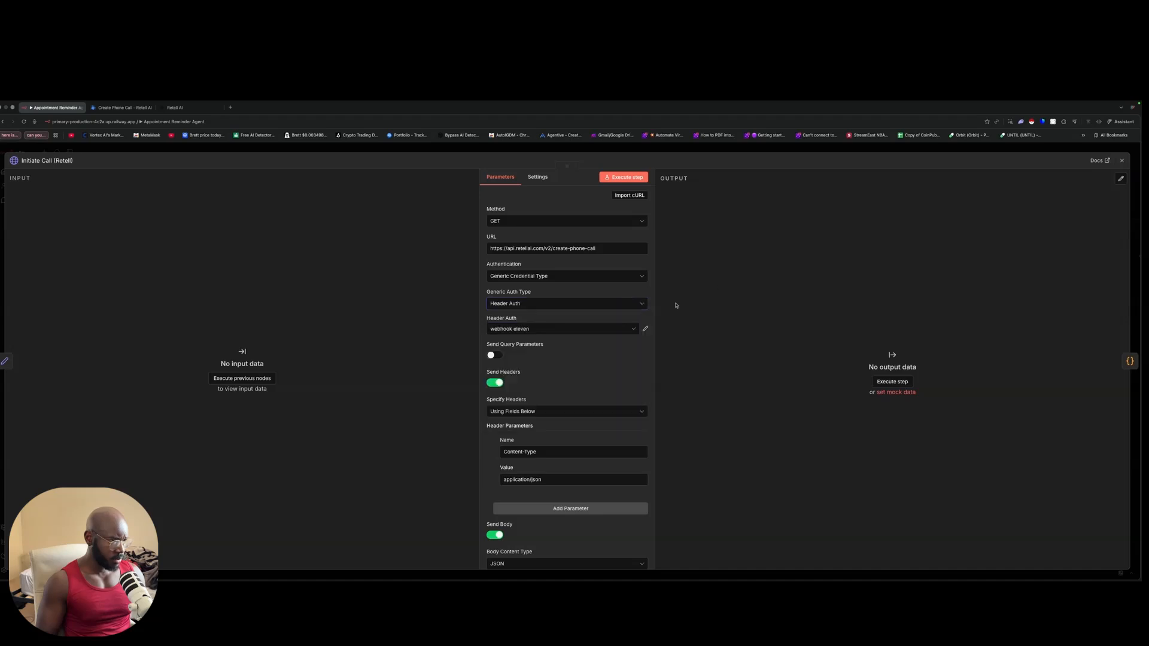
left_click(590, 329)
left_click(822, 291)
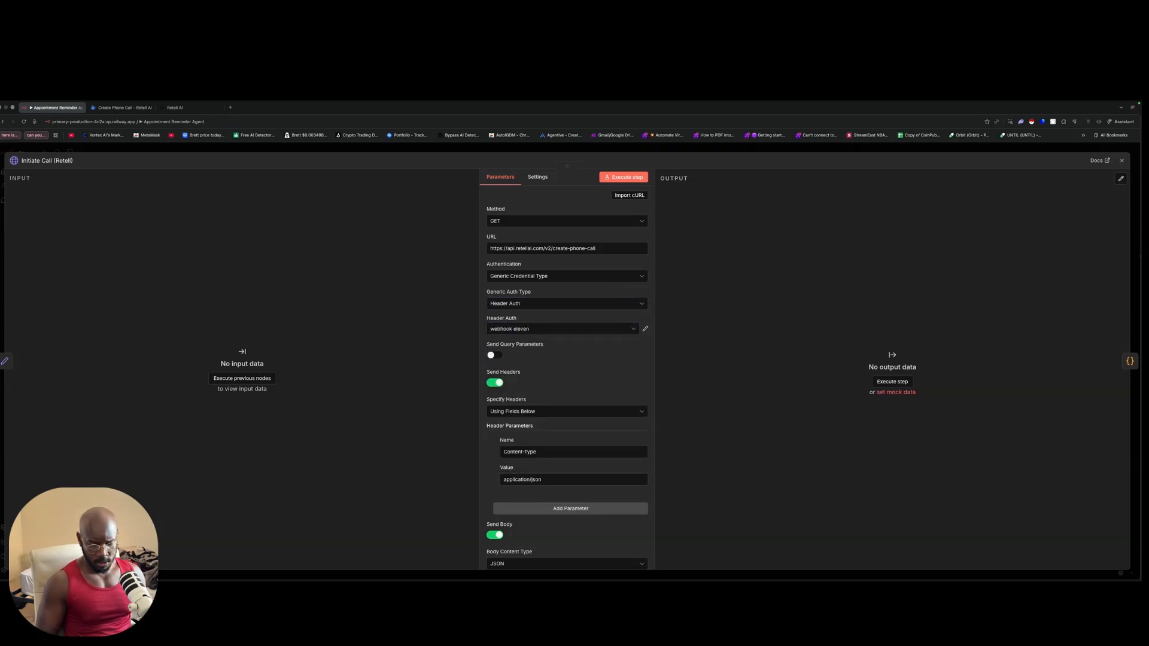
scroll(513, 352, "down", 3)
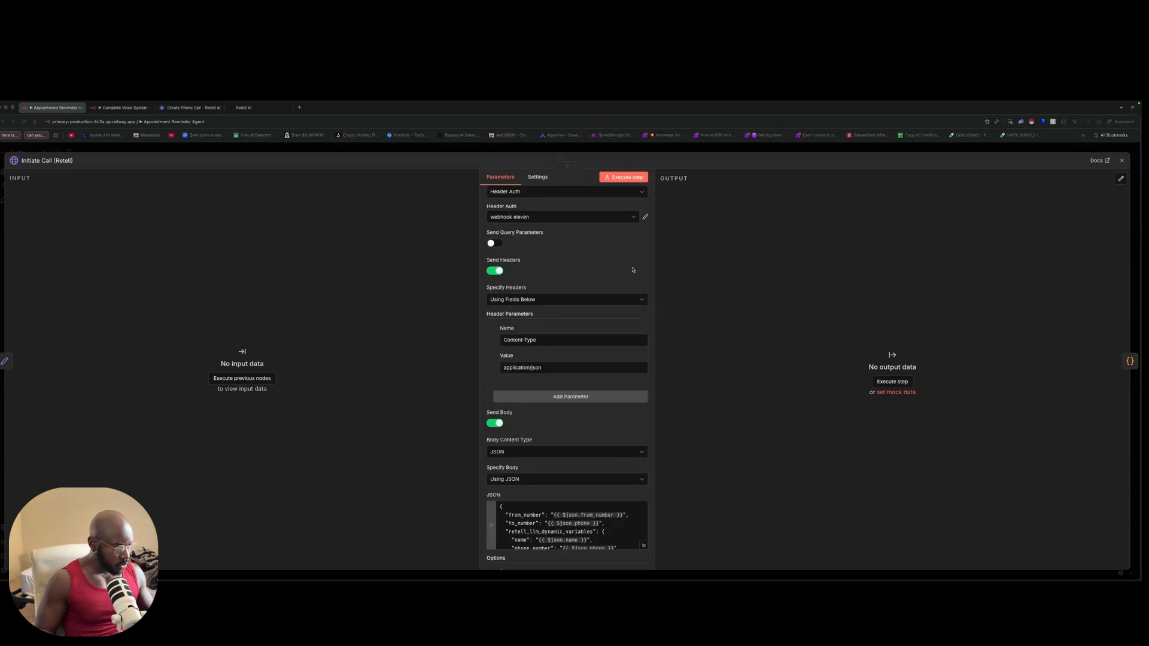
scroll(589, 321, "up", 3)
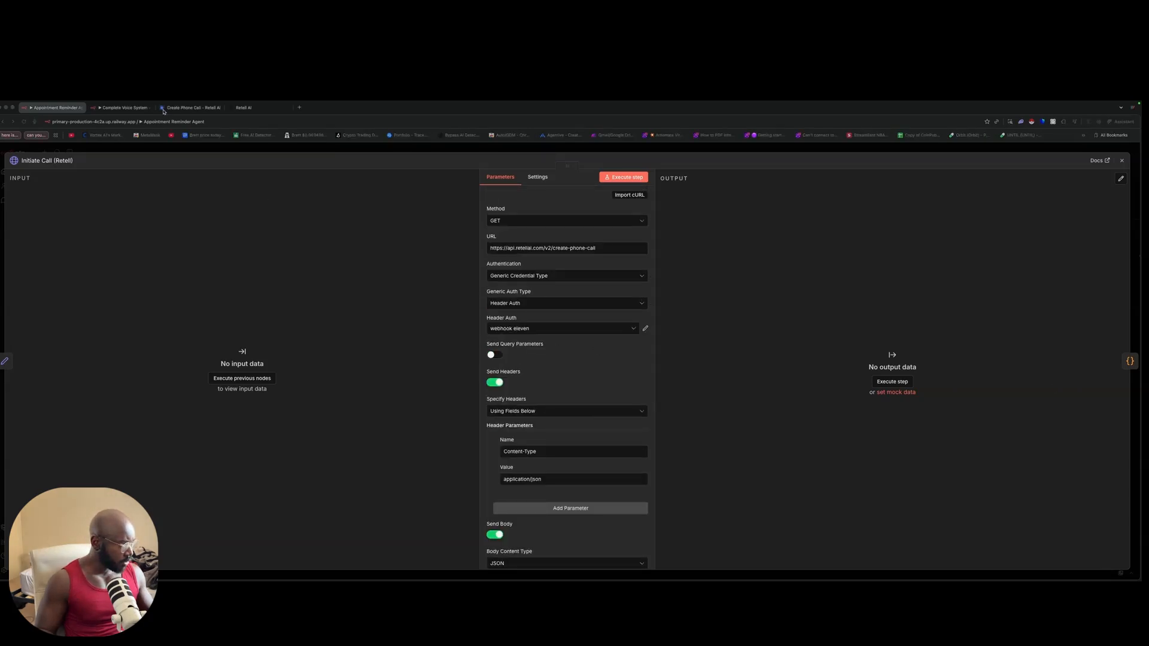
left_click(199, 109)
Step: In the Create Phone Call reference, inspect the API key placeholder and the sample call_id
left_click(245, 108)
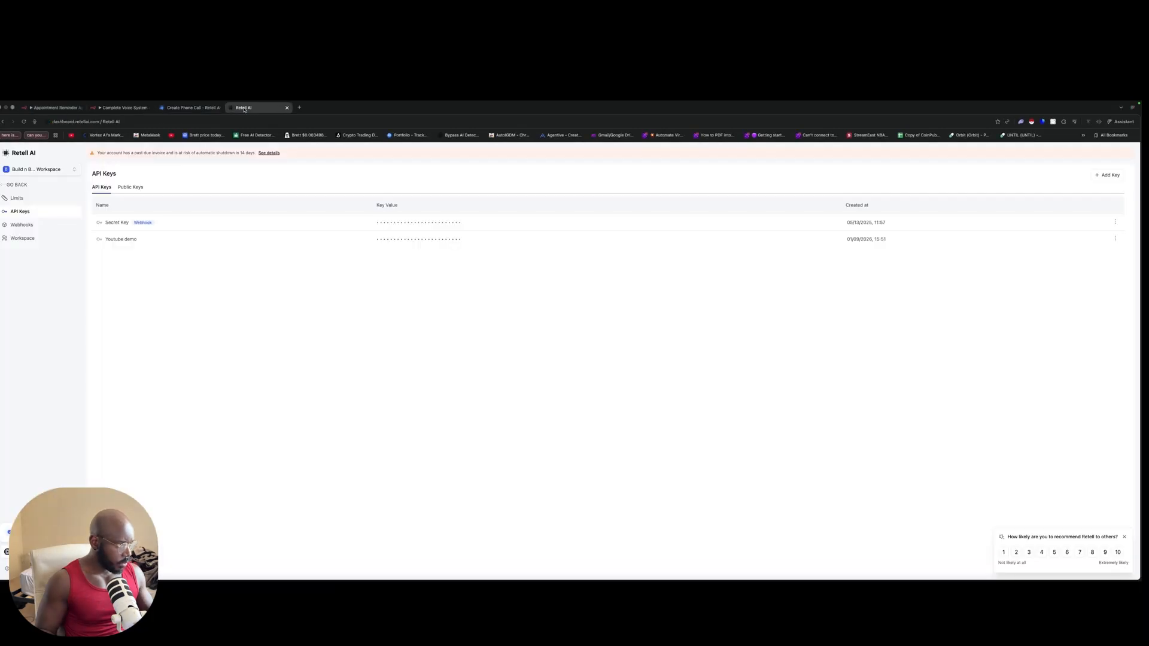
left_click(179, 108)
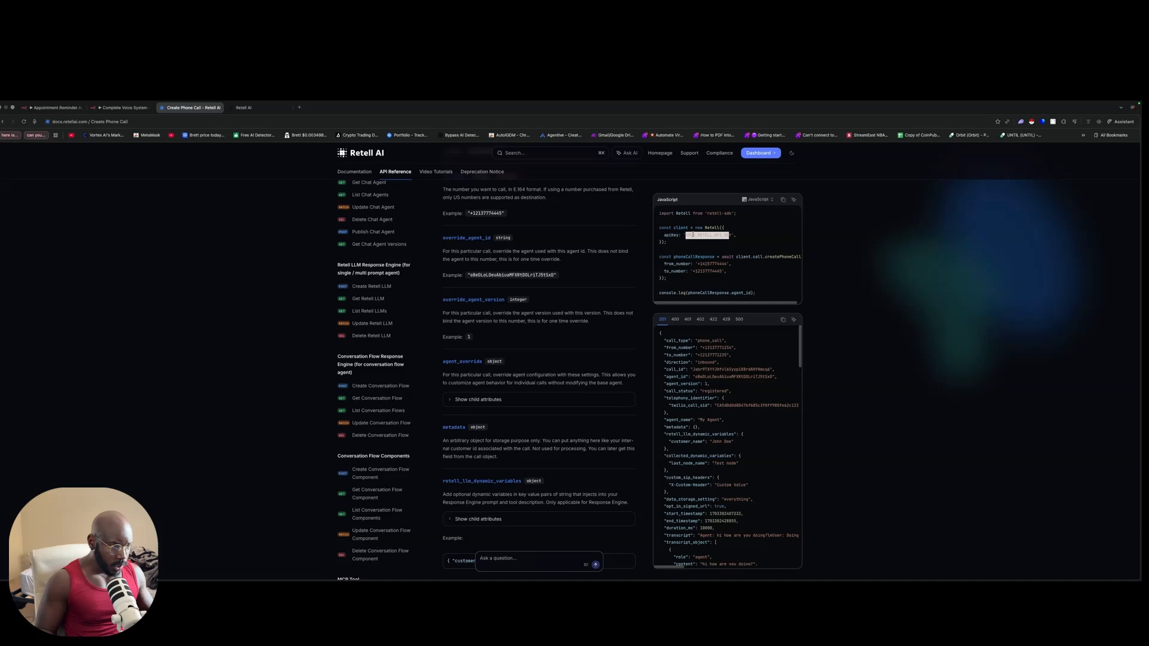
left_click(693, 235)
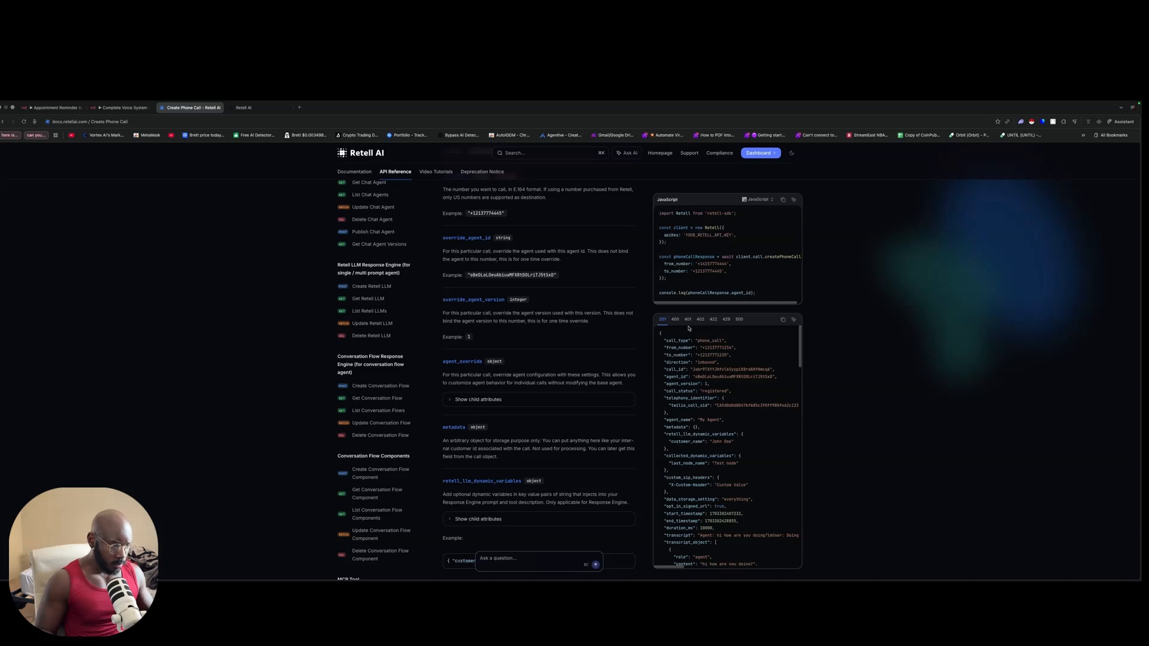
scroll(702, 270, "down", 2)
scroll(709, 374, "down", 1)
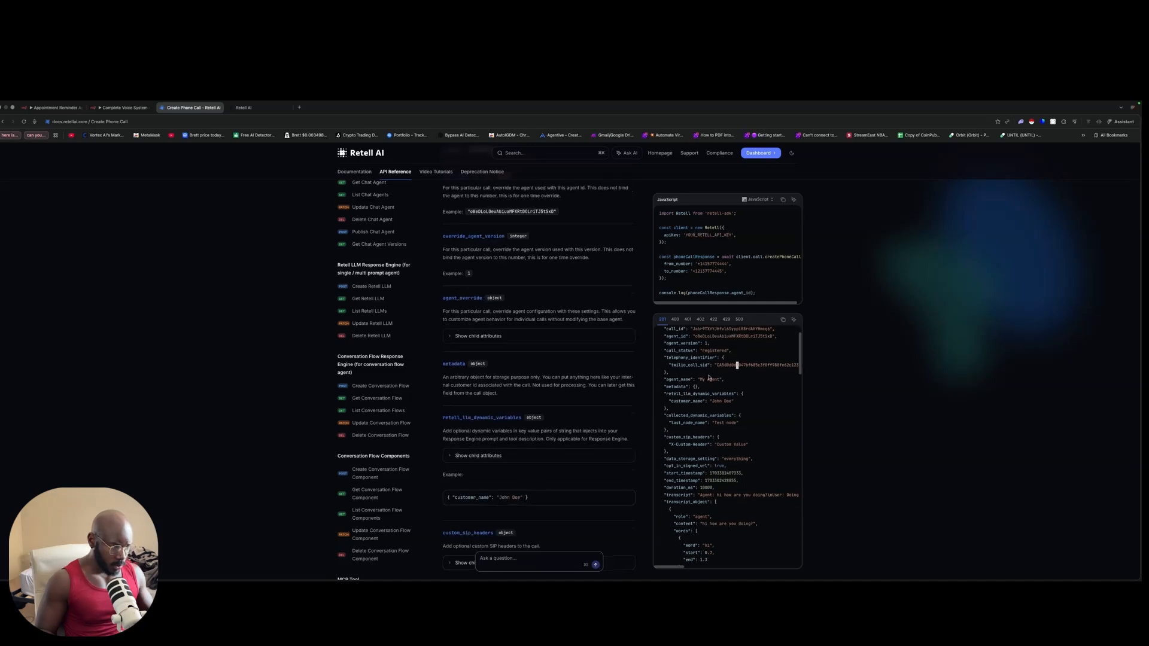
left_click_drag(693, 357, 764, 363)
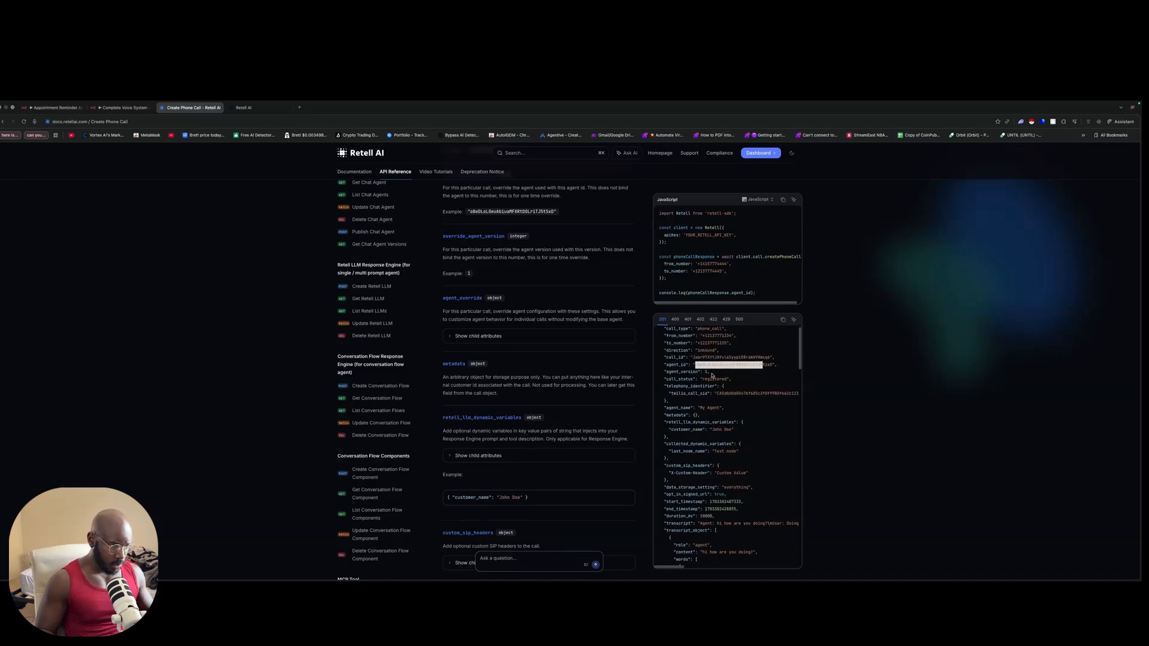
Step: Check the Bearer authorization header format, then return to the n8n Initiate Call node
scroll(712, 375, "down", 10)
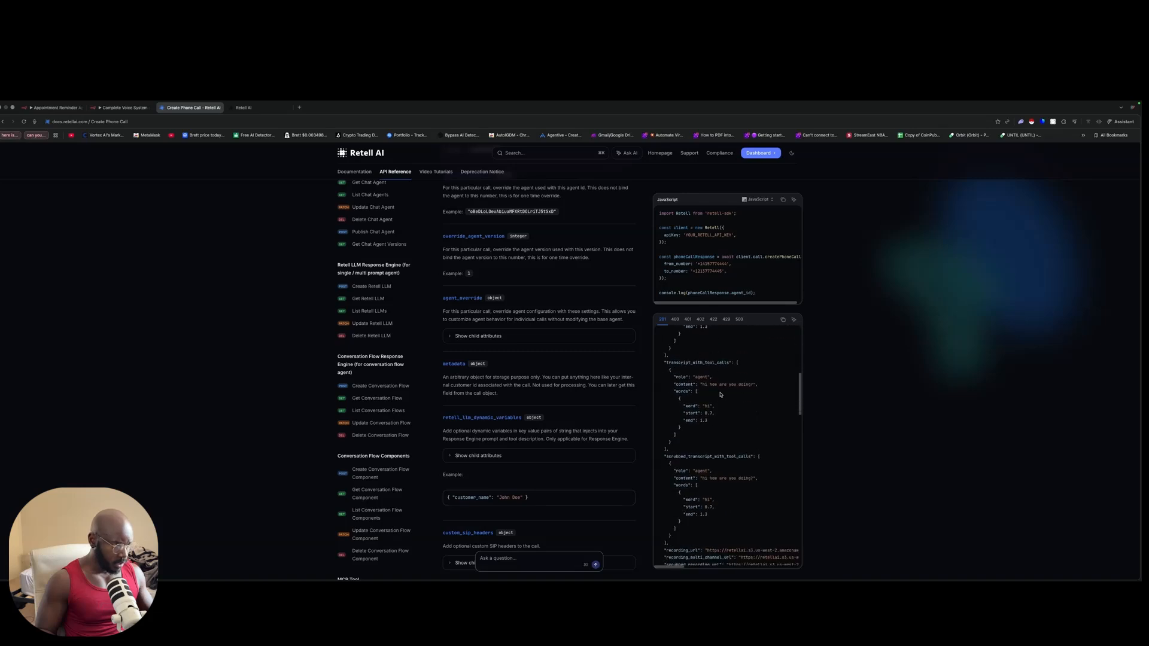
scroll(459, 314, "up", 6)
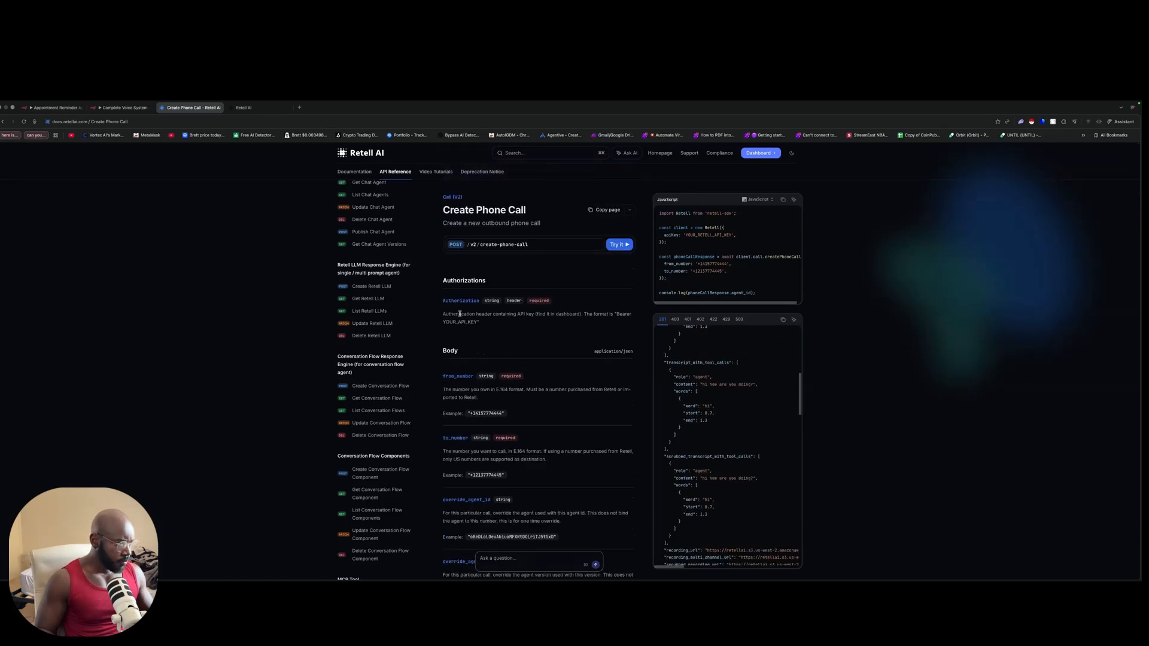
double_click(618, 312)
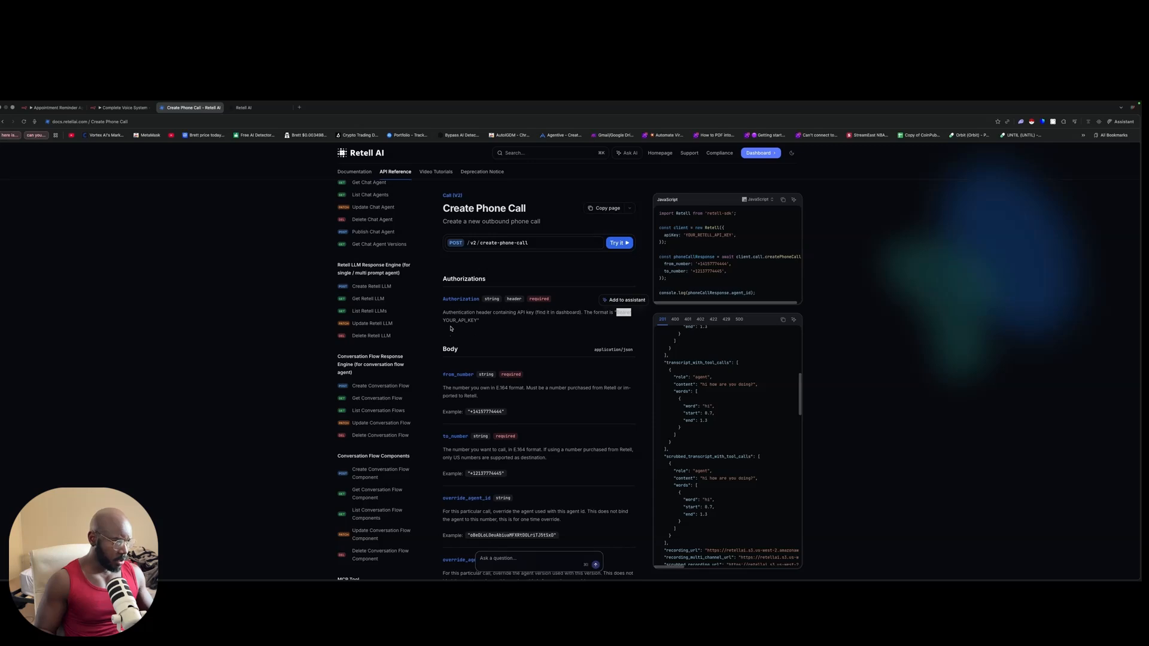
left_click_drag(460, 320, 465, 320)
scroll(457, 323, "down", 1)
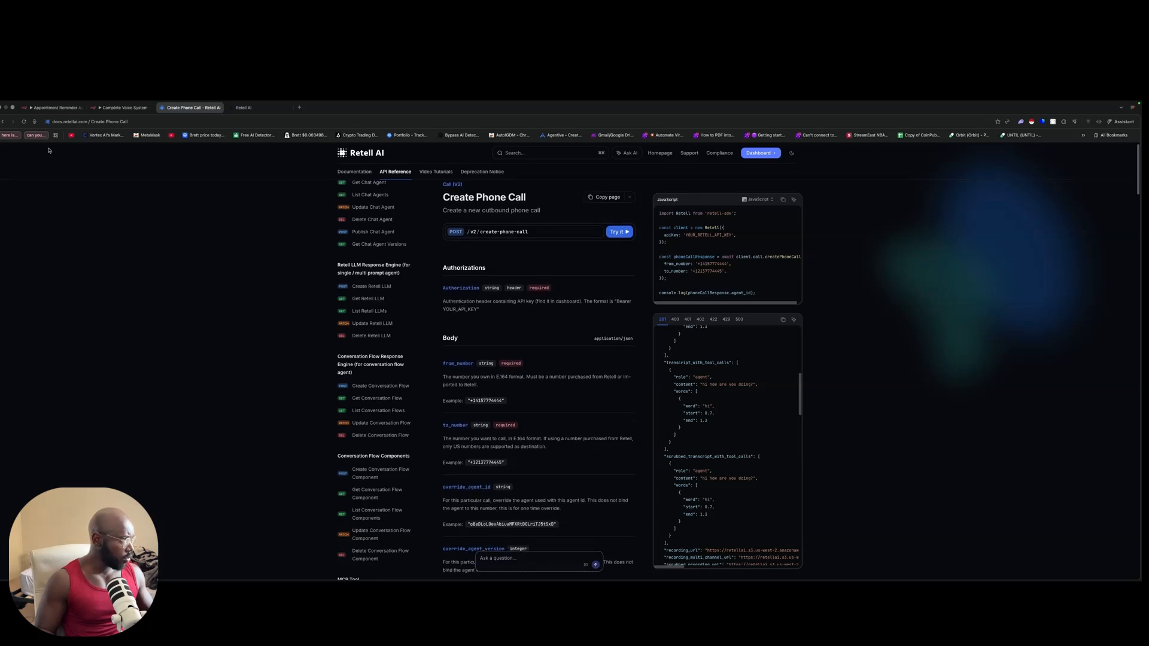
left_click(56, 107)
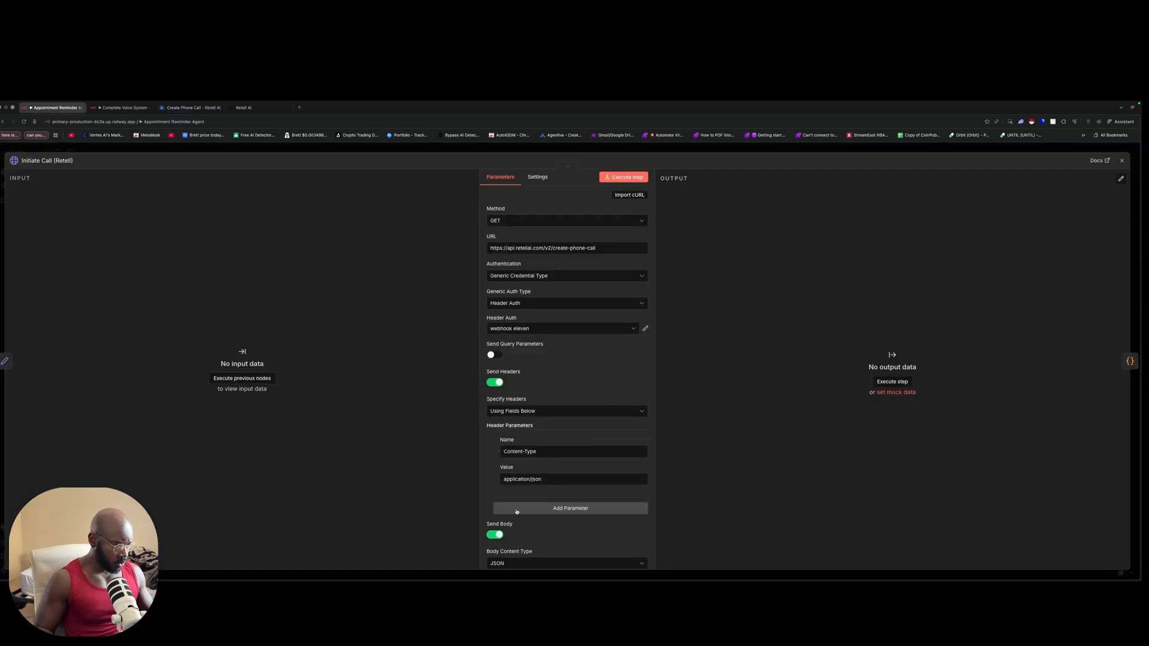
Step: Add a second header parameter to the Initiate Call request named Authorization
left_click(515, 508)
left_click(516, 523)
type("Authorization")
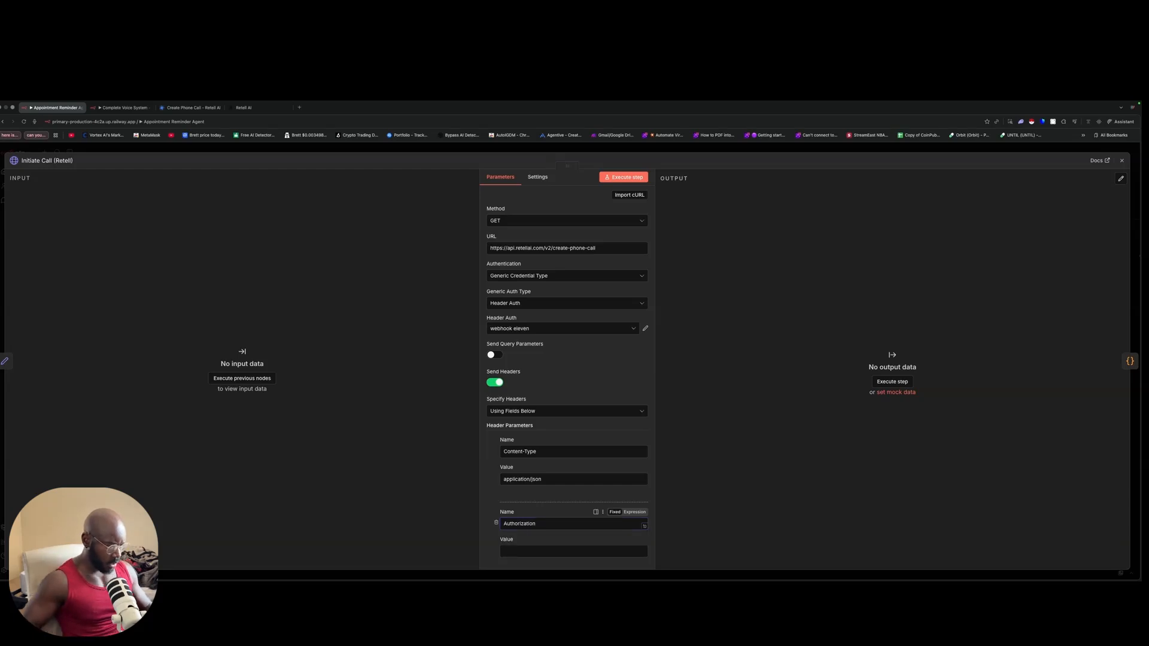
scroll(527, 493, "down", 1)
scroll(527, 492, "down", 3)
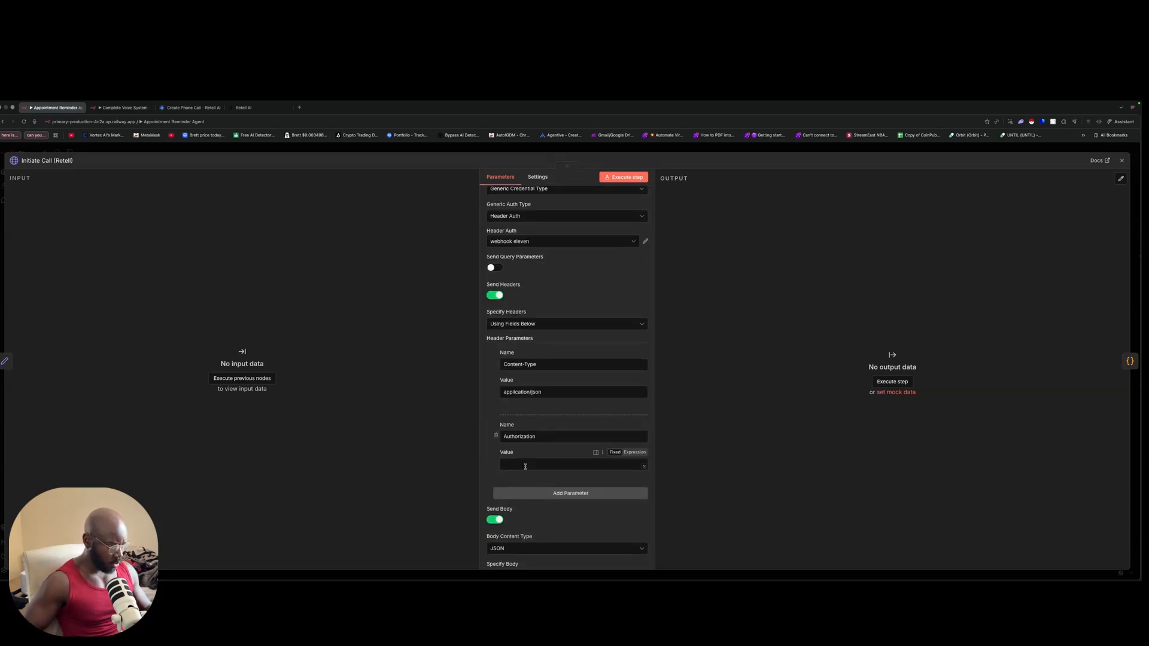
Step: Set the Authorization header value to Bearer followed by the pasted Retell API key
left_click(522, 465)
type("bea")
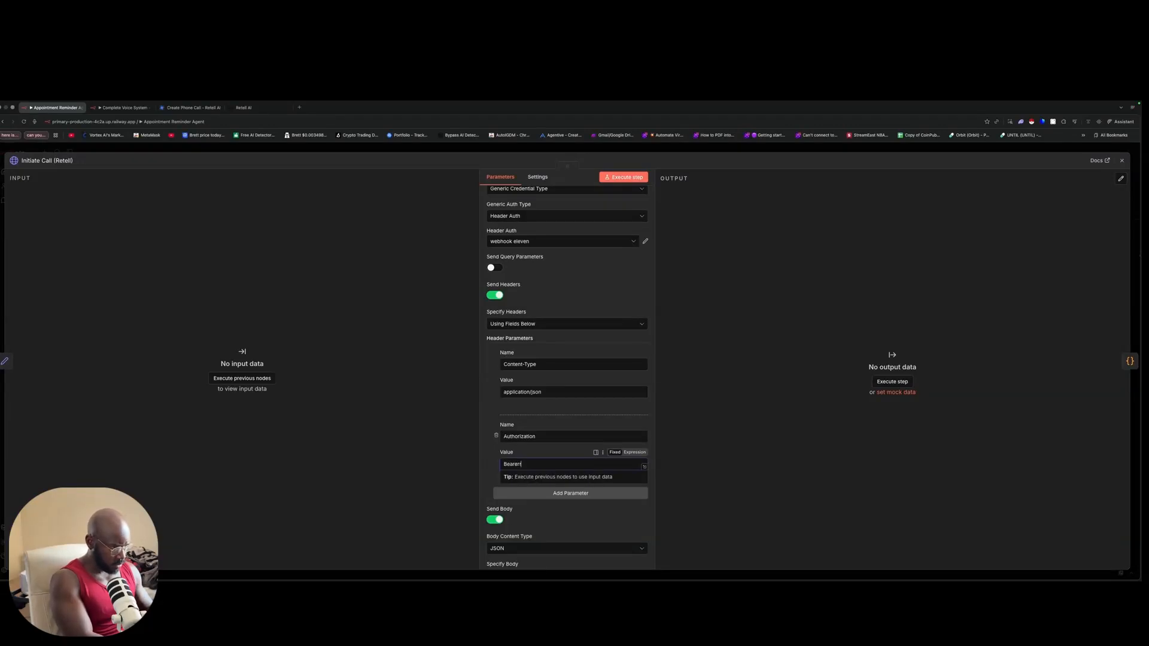
type("Authorization")
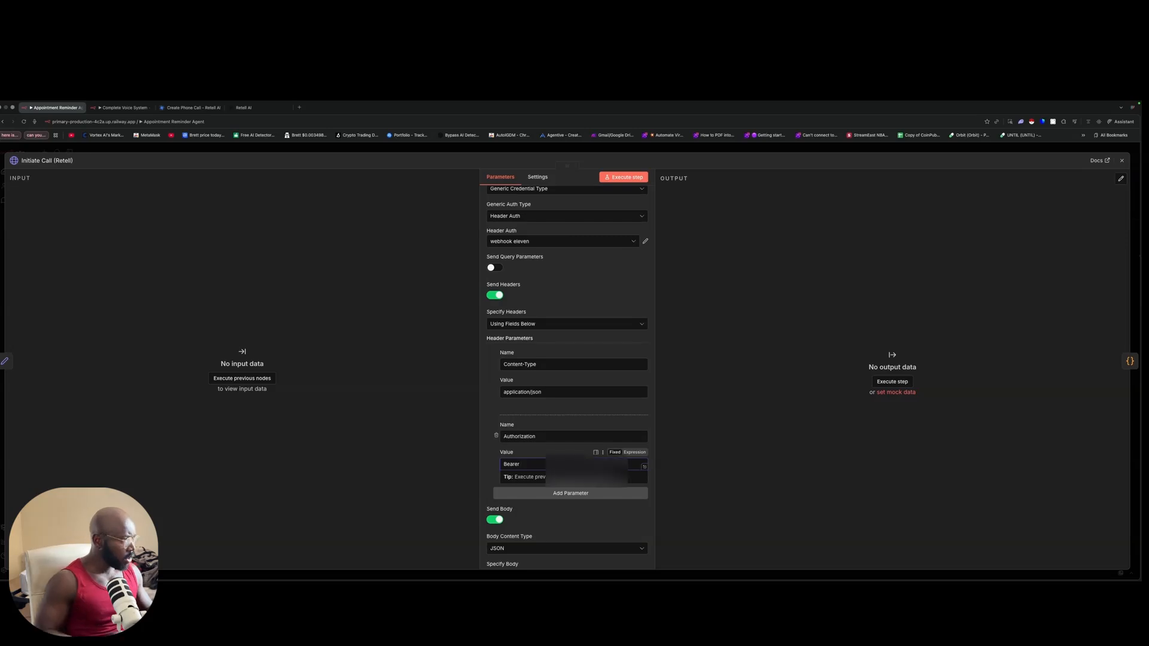
left_click(246, 108)
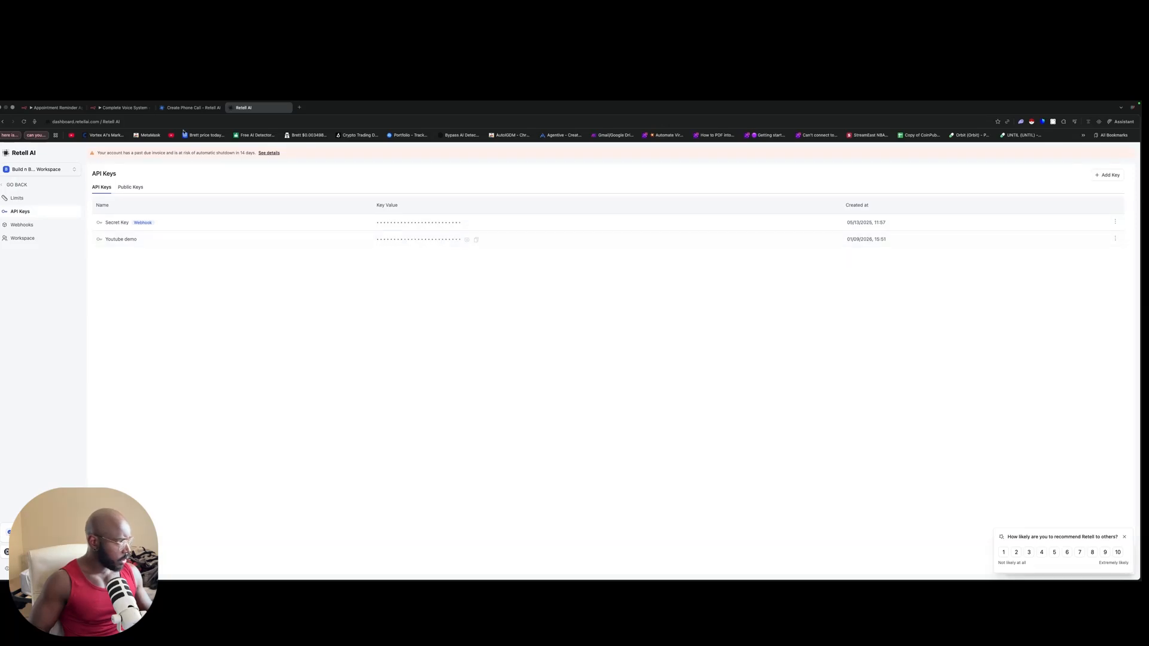
left_click(60, 107)
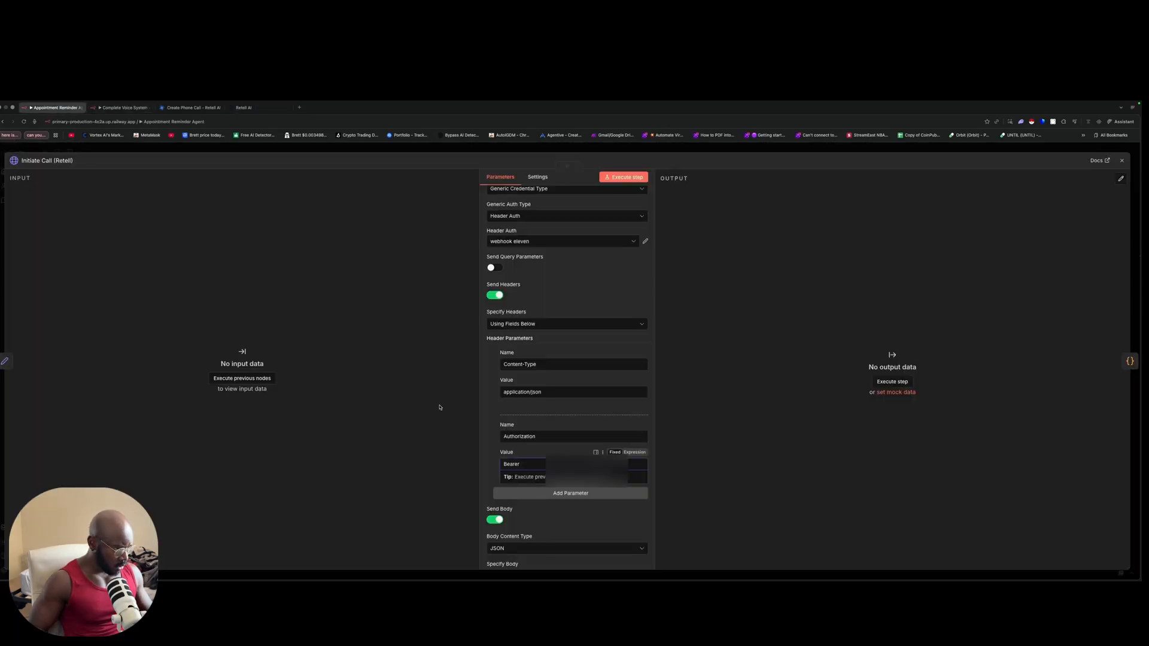
left_click(535, 464)
key("super+v")
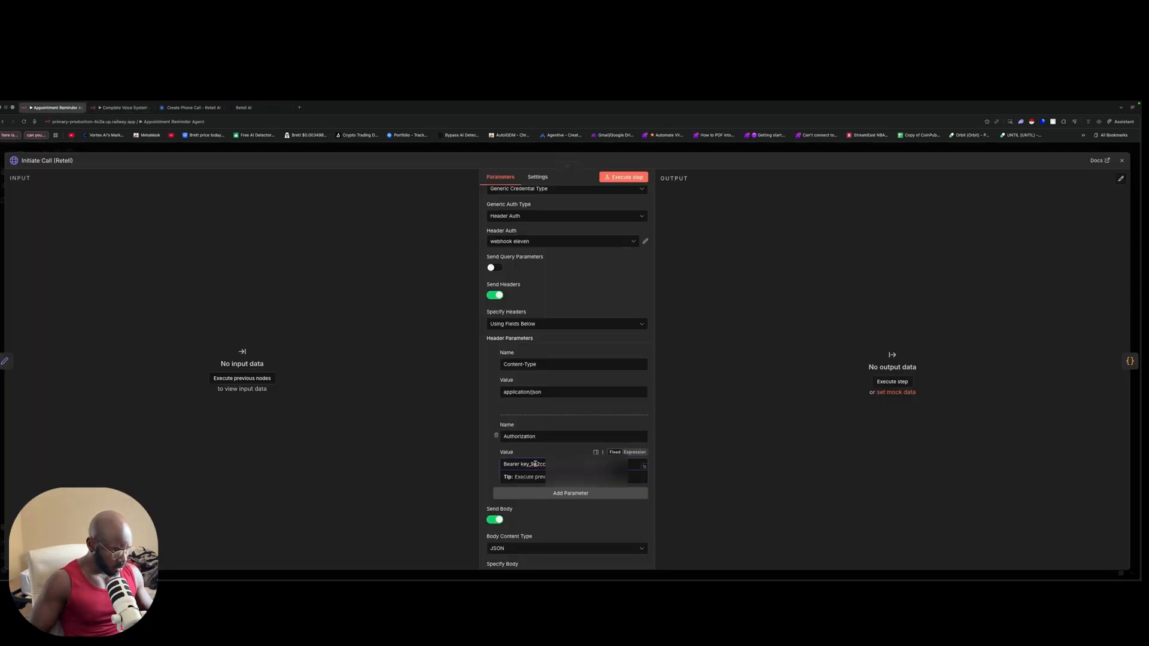
left_click(721, 430)
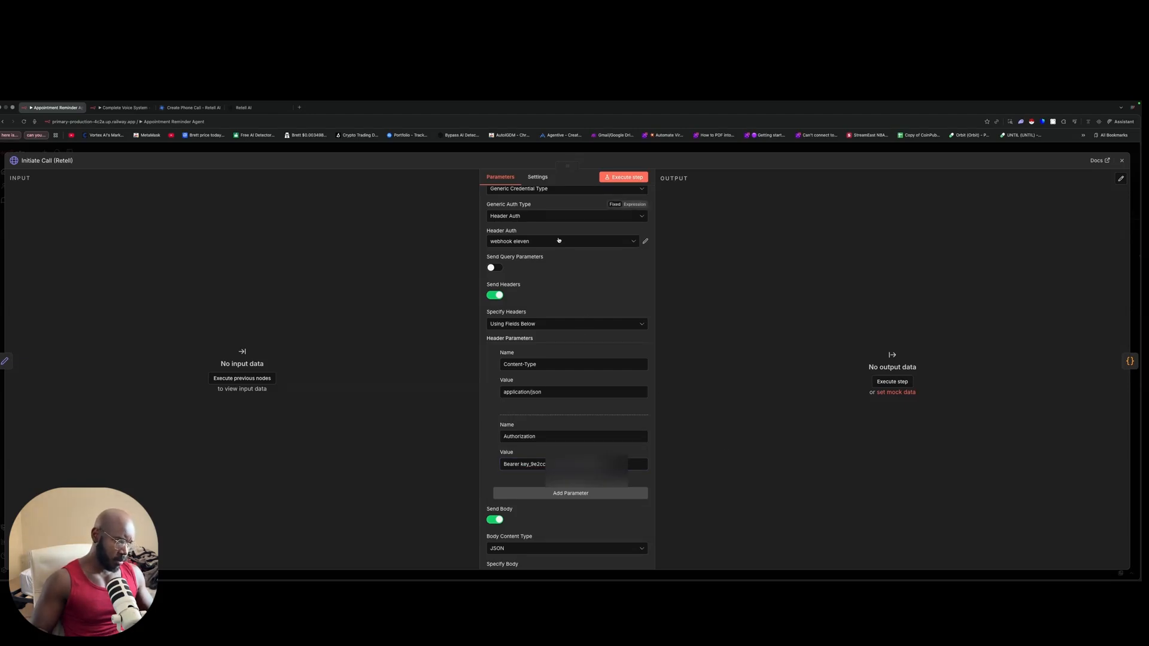
Step: Try the Retell.ai header auth credential, opening its editor and closing it again
left_click(615, 242)
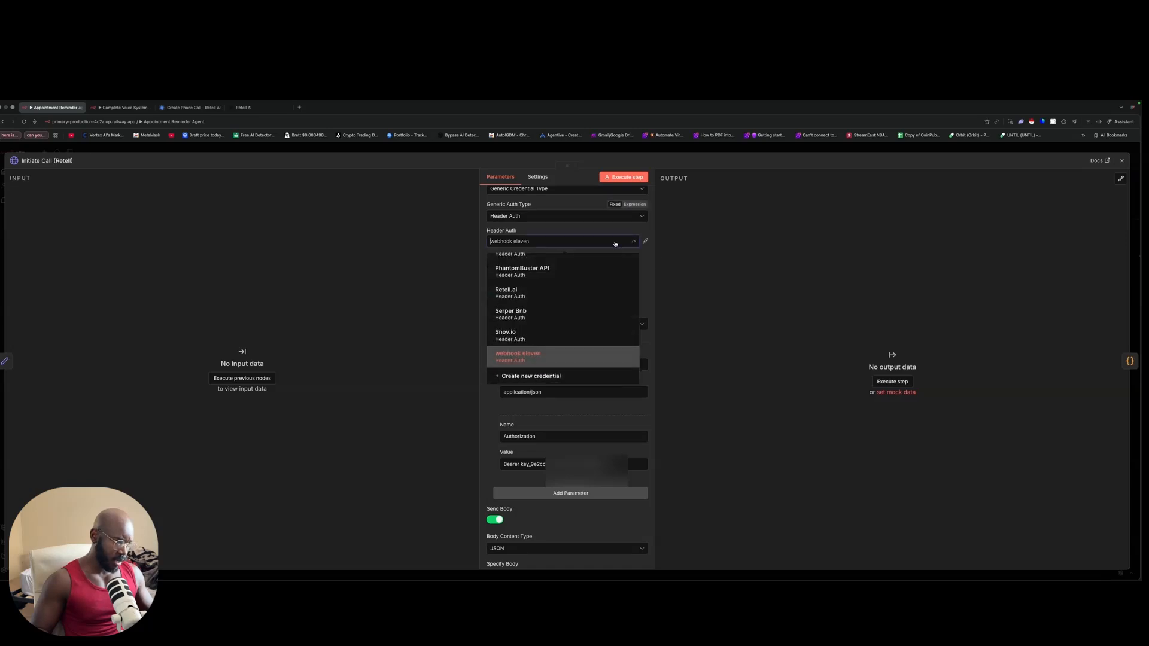
left_click(562, 293)
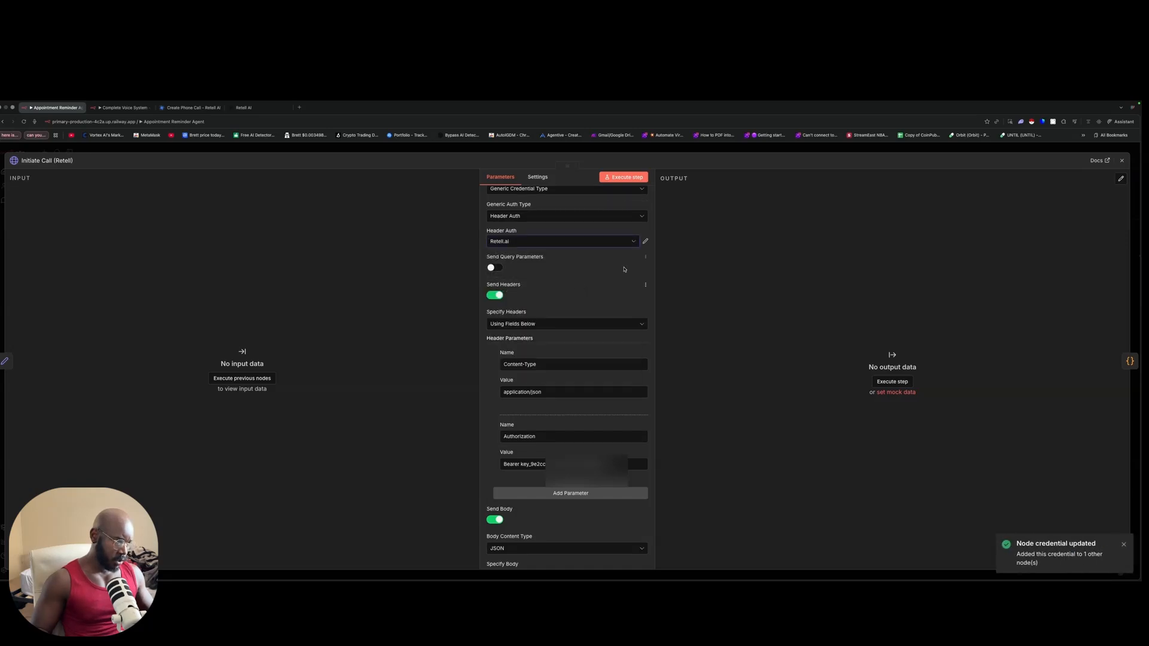
left_click(646, 241)
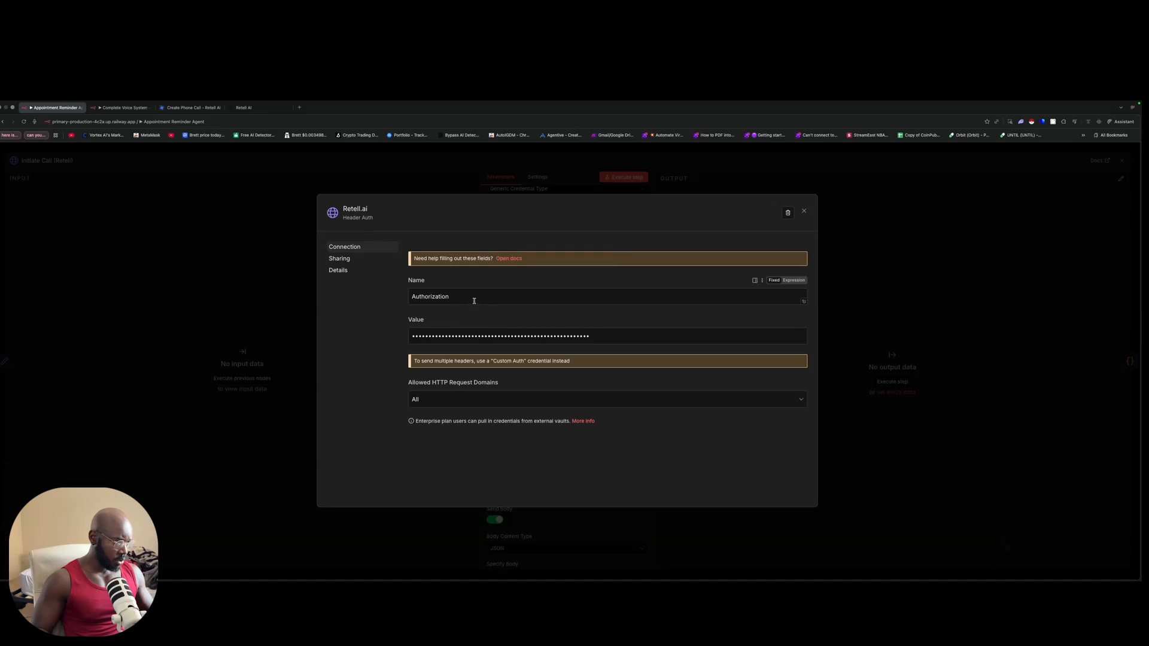
left_click(804, 210)
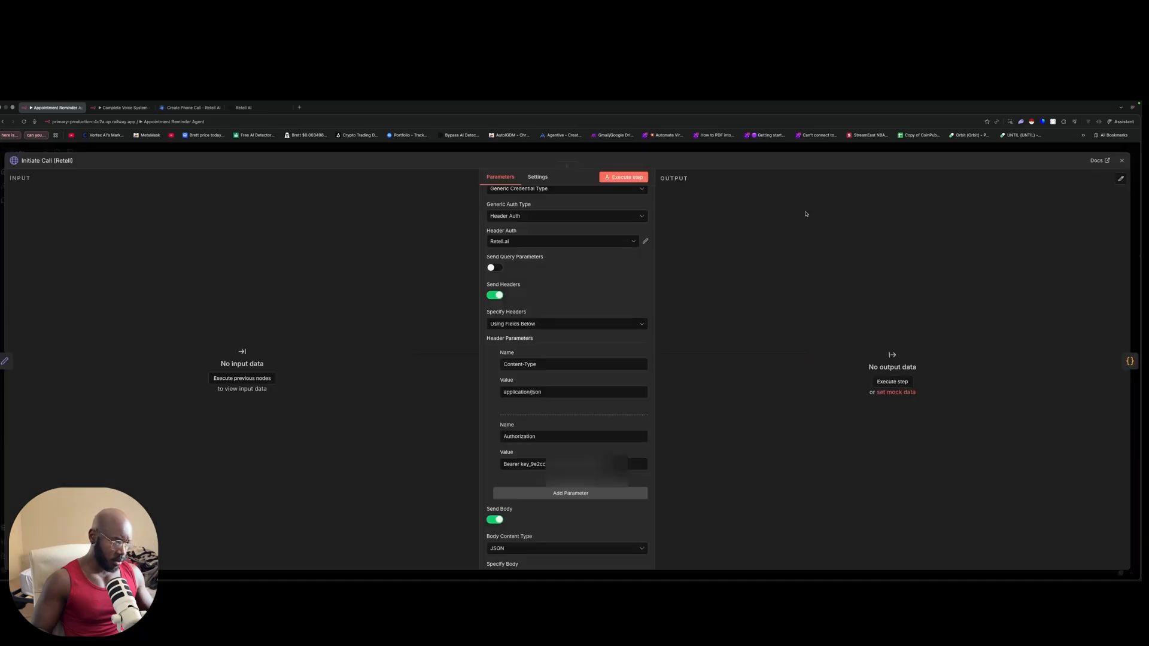
Step: Switch the Initiate Call header auth credential to webhook eleven and review the request settings
left_click(563, 242)
left_click(570, 359)
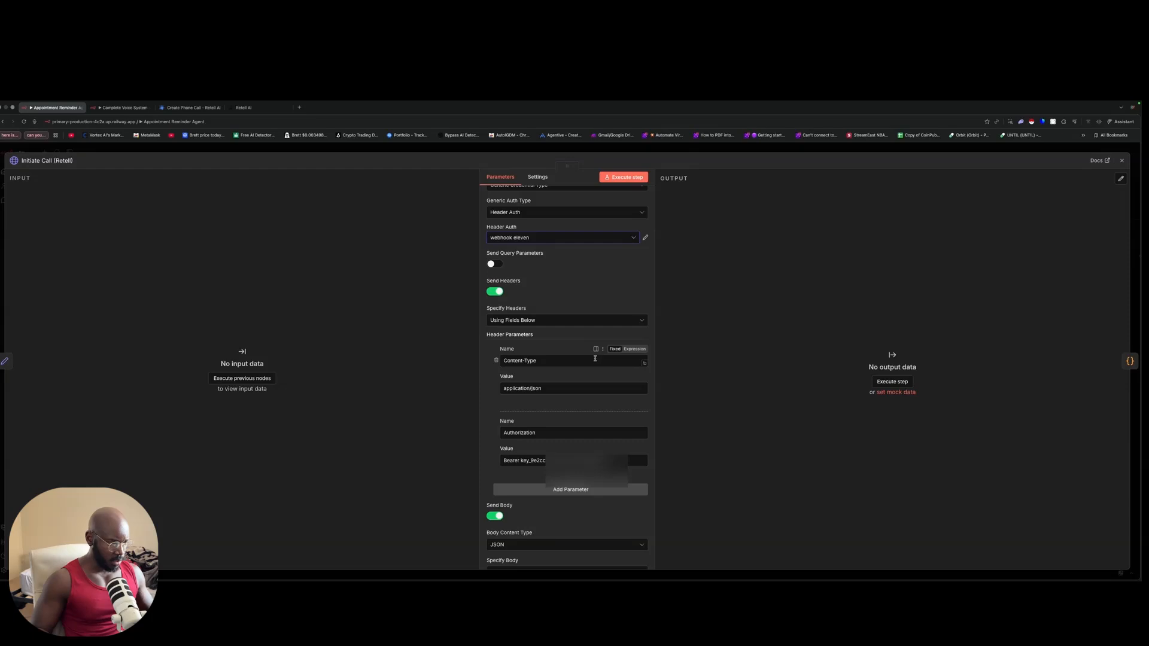
scroll(562, 354, "down", 1)
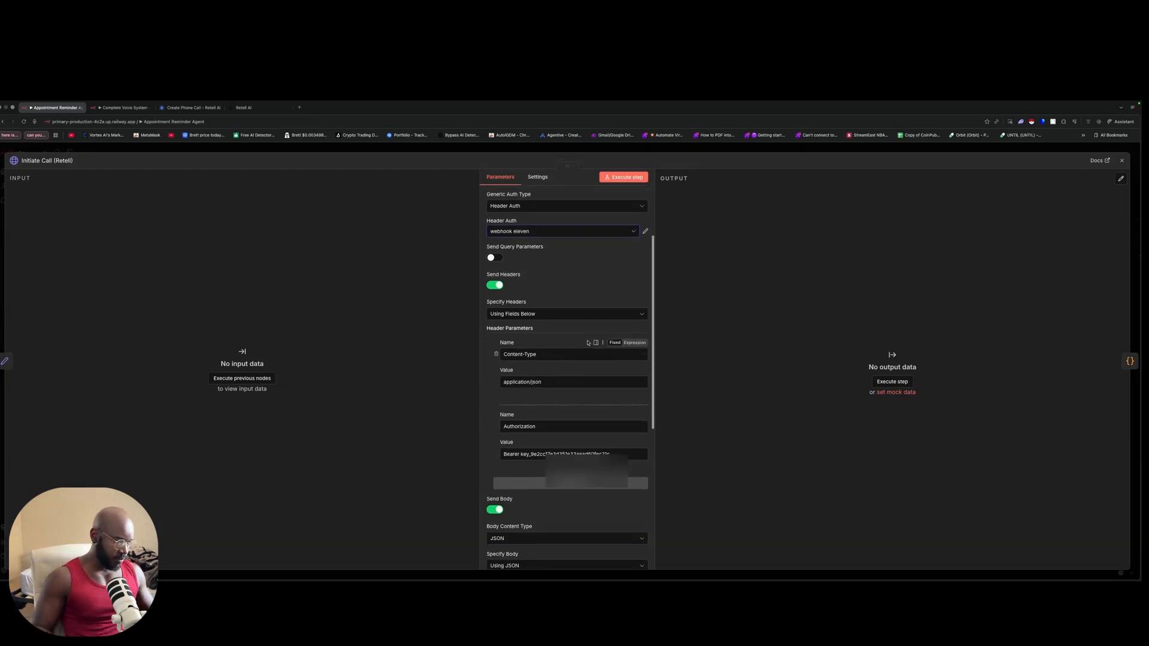
scroll(588, 393, "down", 5)
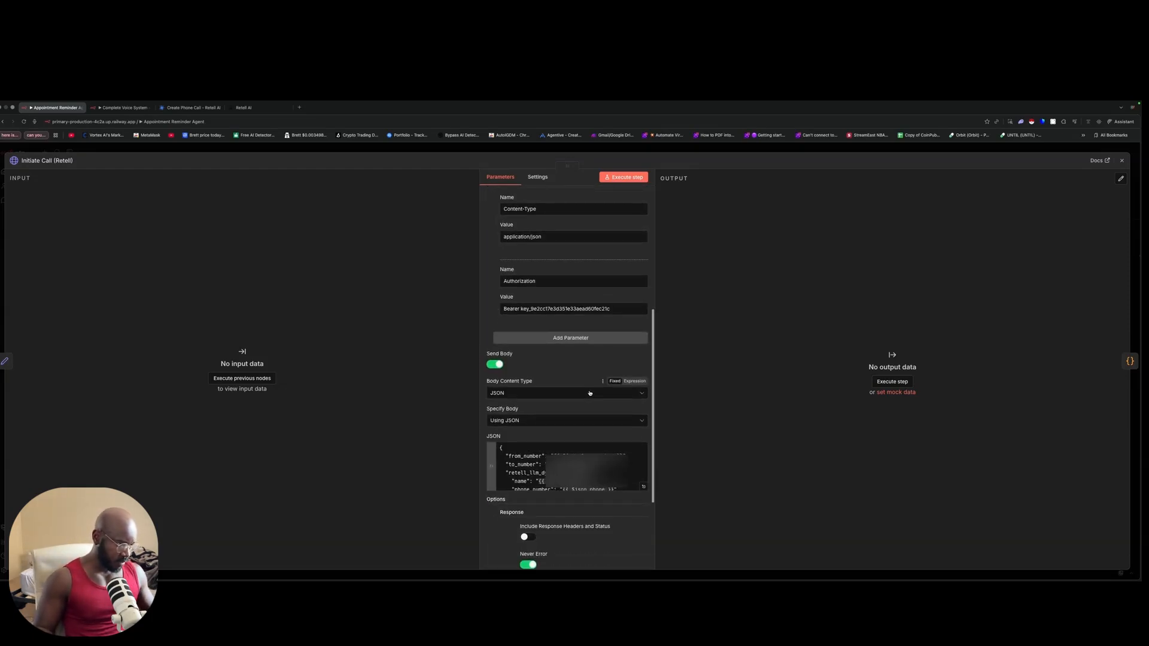
scroll(589, 393, "up", 8)
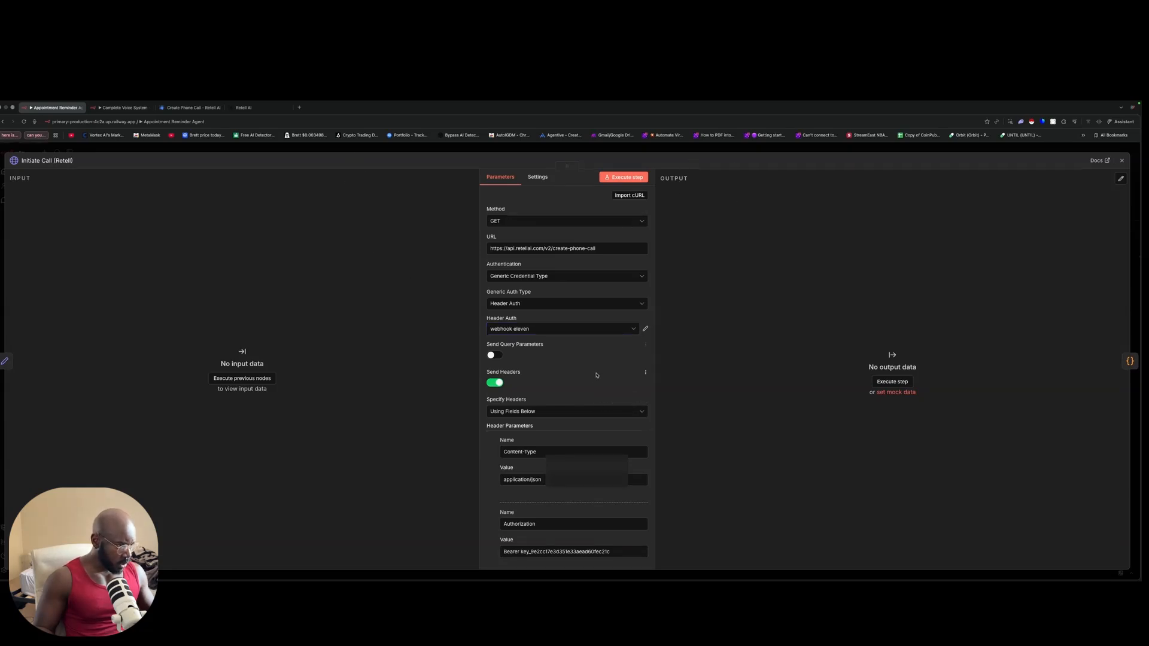
scroll(596, 375, "down", 10)
scroll(596, 375, "down", 3)
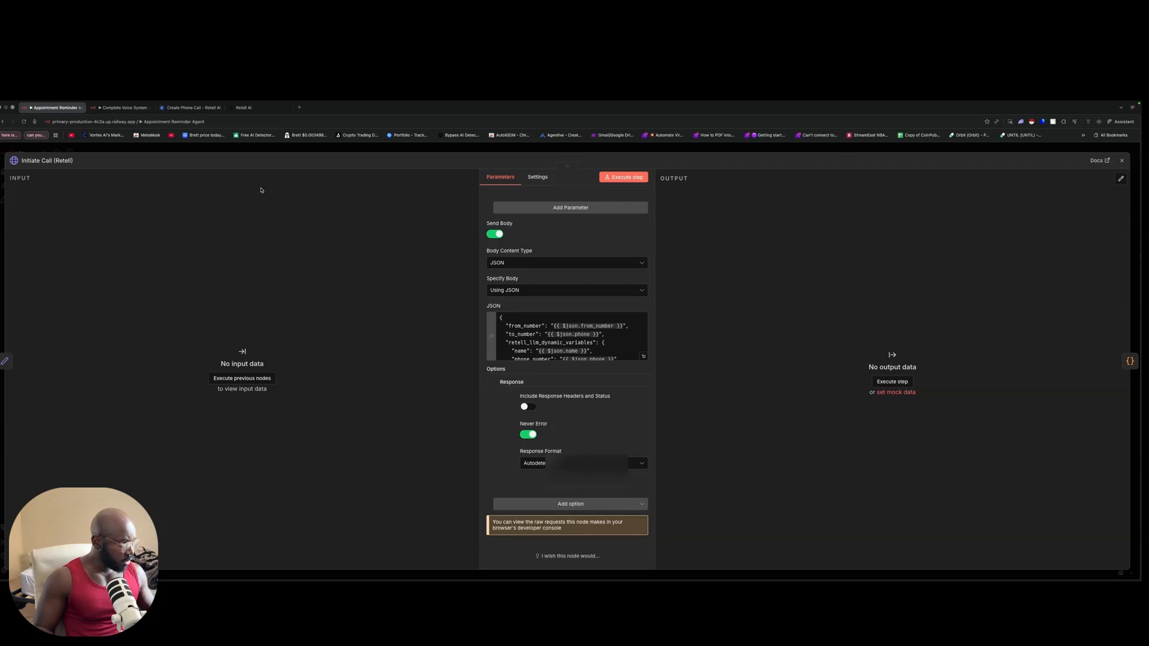
Step: Back on the canvas, inspect the SMS - Call Failed to Initiate node
left_click(230, 149)
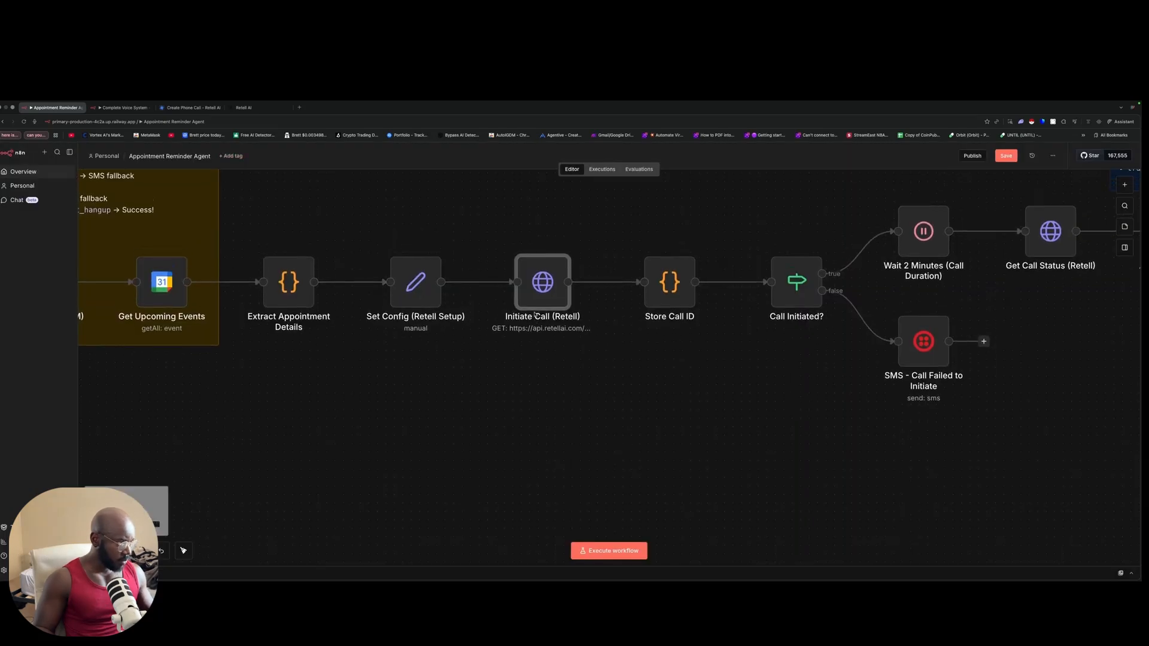
scroll(540, 313, "left", 1)
scroll(540, 314, "left", 4)
scroll(527, 311, "right", 12)
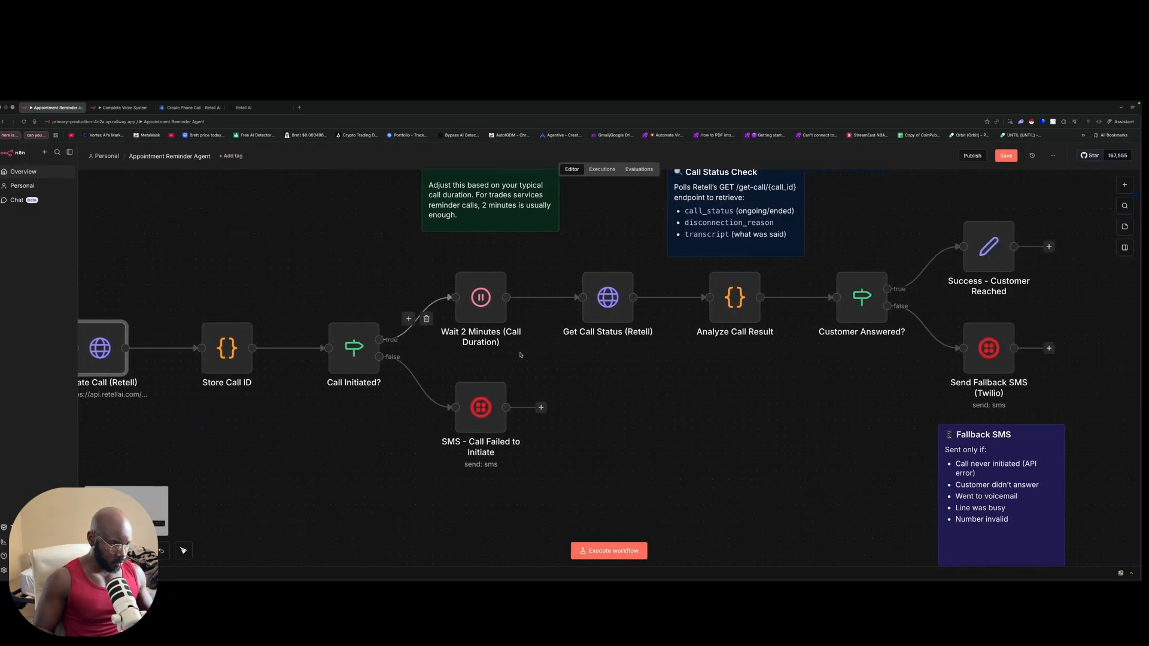
double_click(412, 407)
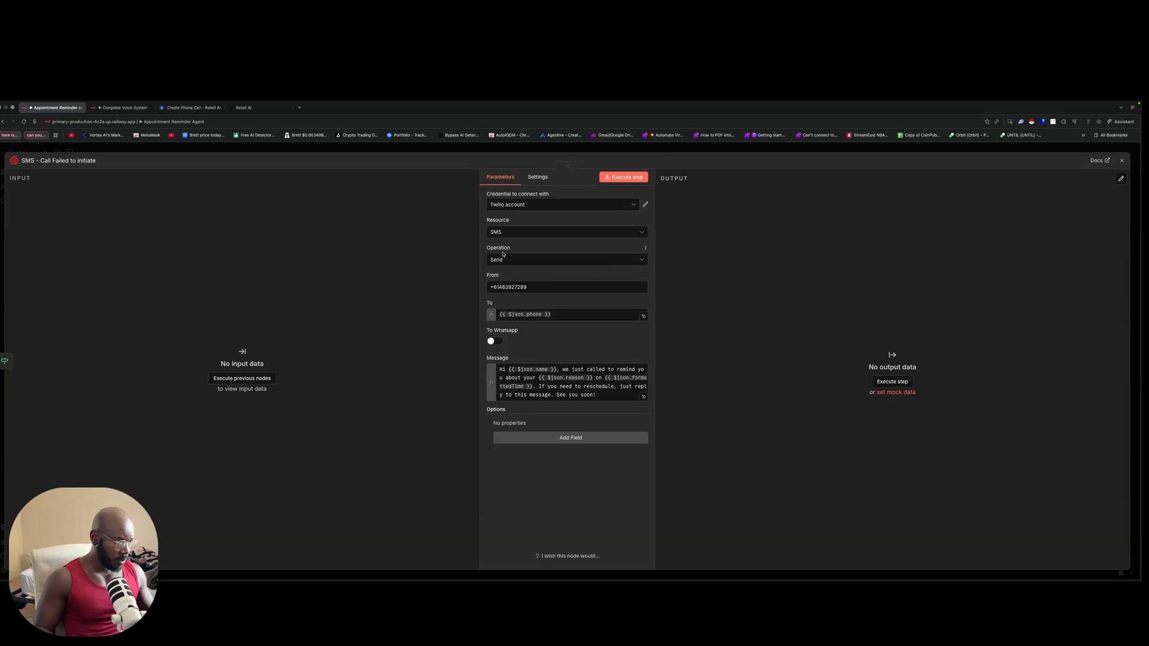
left_click(330, 153)
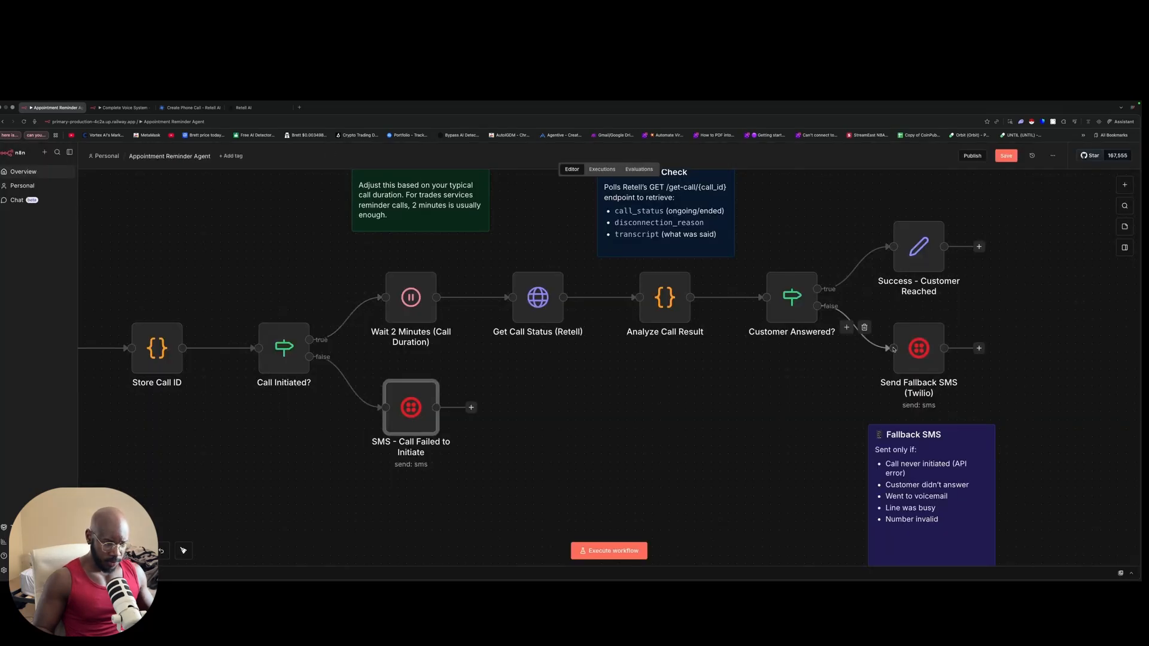
Step: Inspect the Send Fallback SMS (Twilio) node and save the Appointment Reminder Agent workflow
left_click(905, 349)
double_click(906, 349)
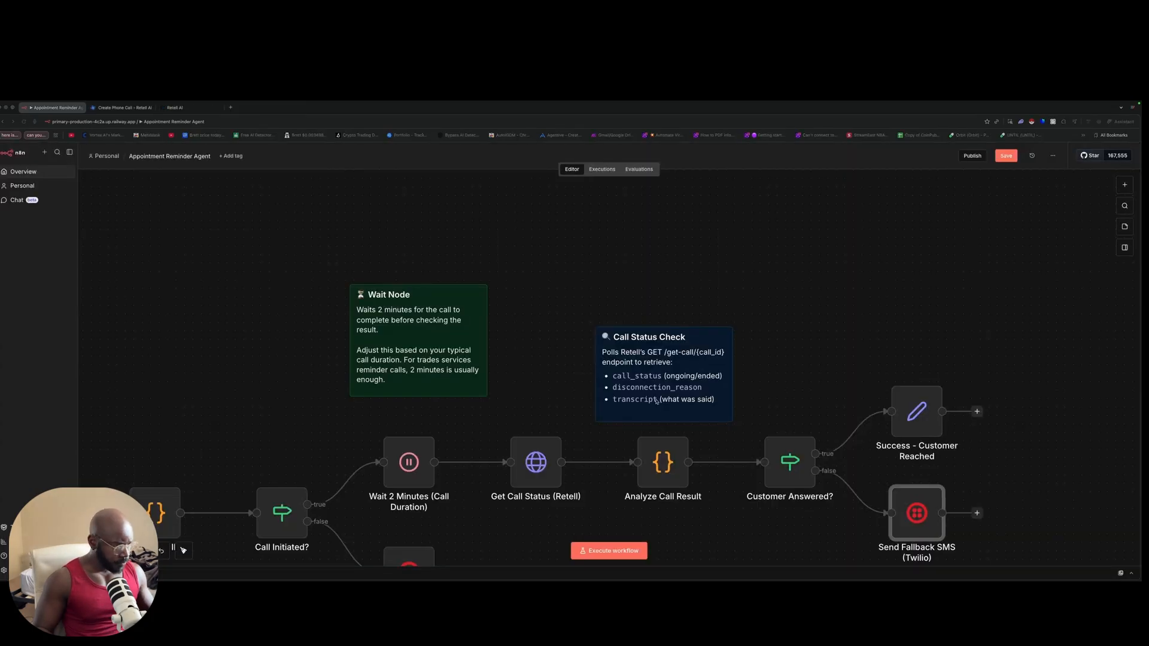
scroll(537, 370, "down", 4)
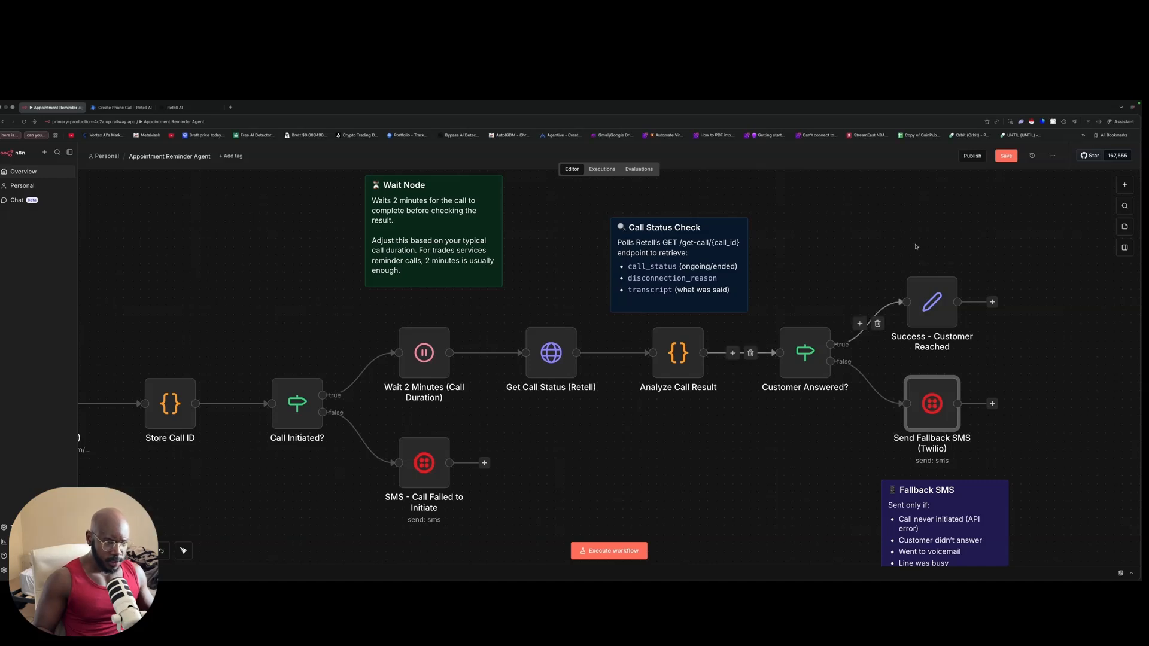
left_click(1006, 155)
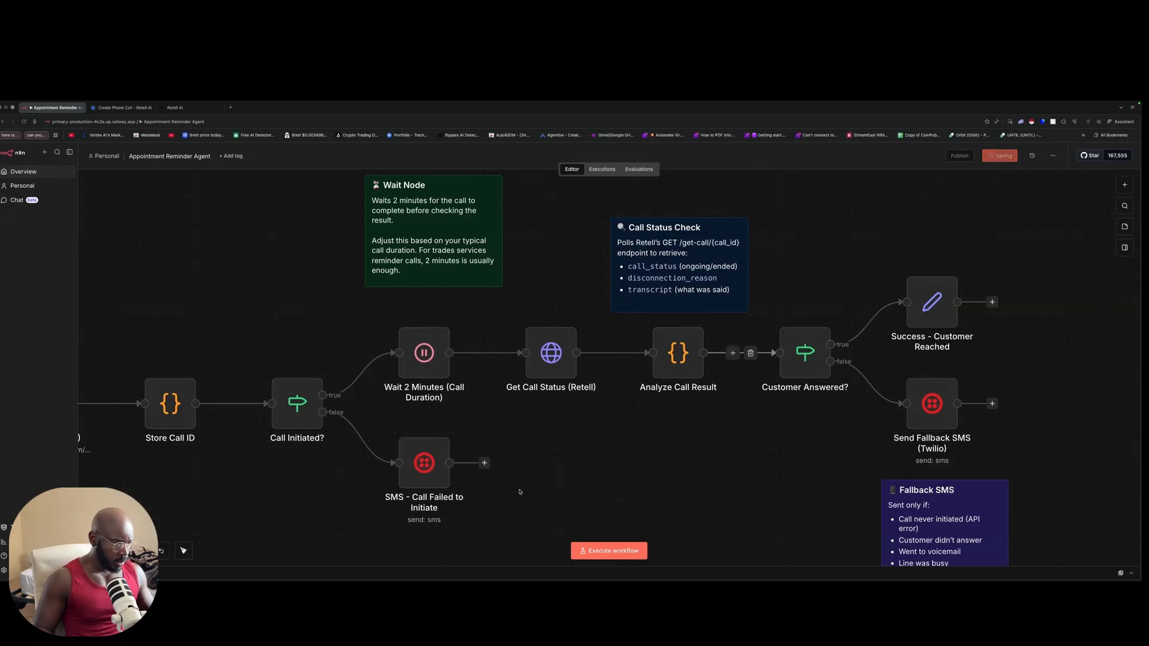
scroll(518, 480, "left", 10)
Step: Run the workflow, examine Get Upcoming Events' 'access to env vars denied' error details, then open a new tab
key("ctrl+Return")
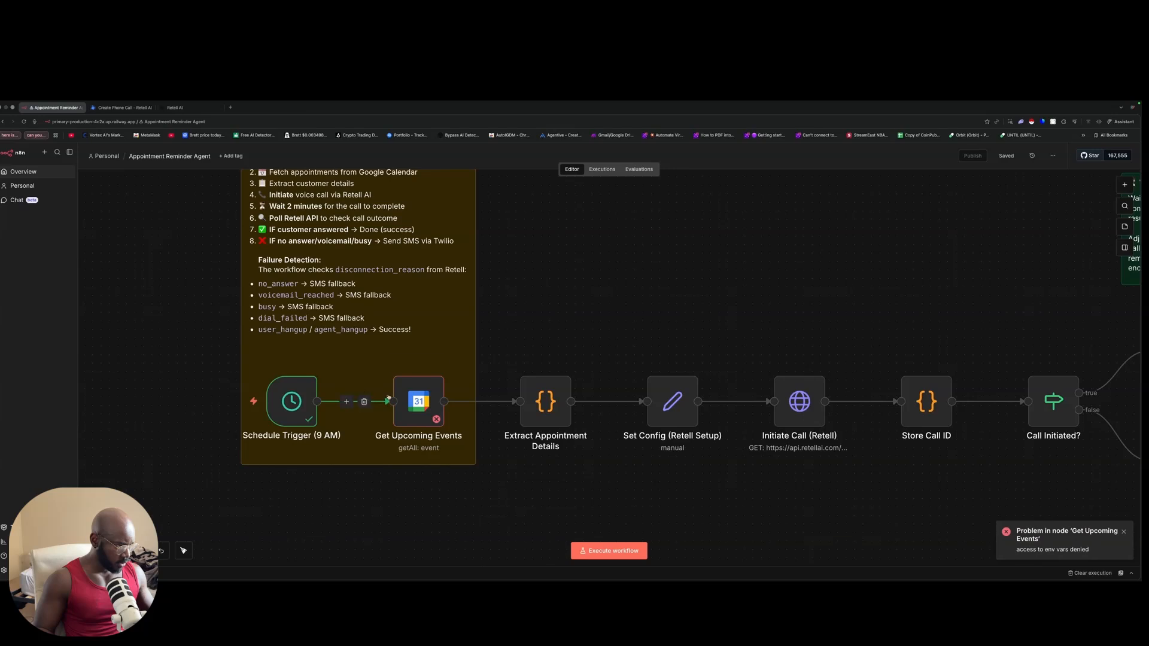
double_click(422, 397)
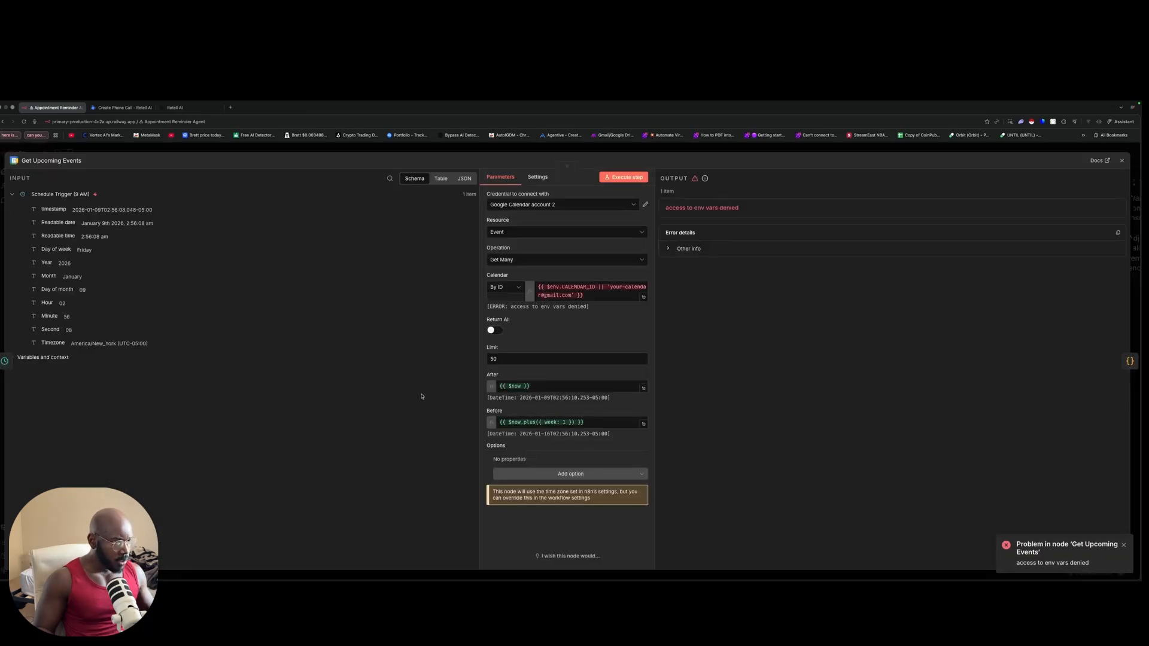
left_click(689, 249)
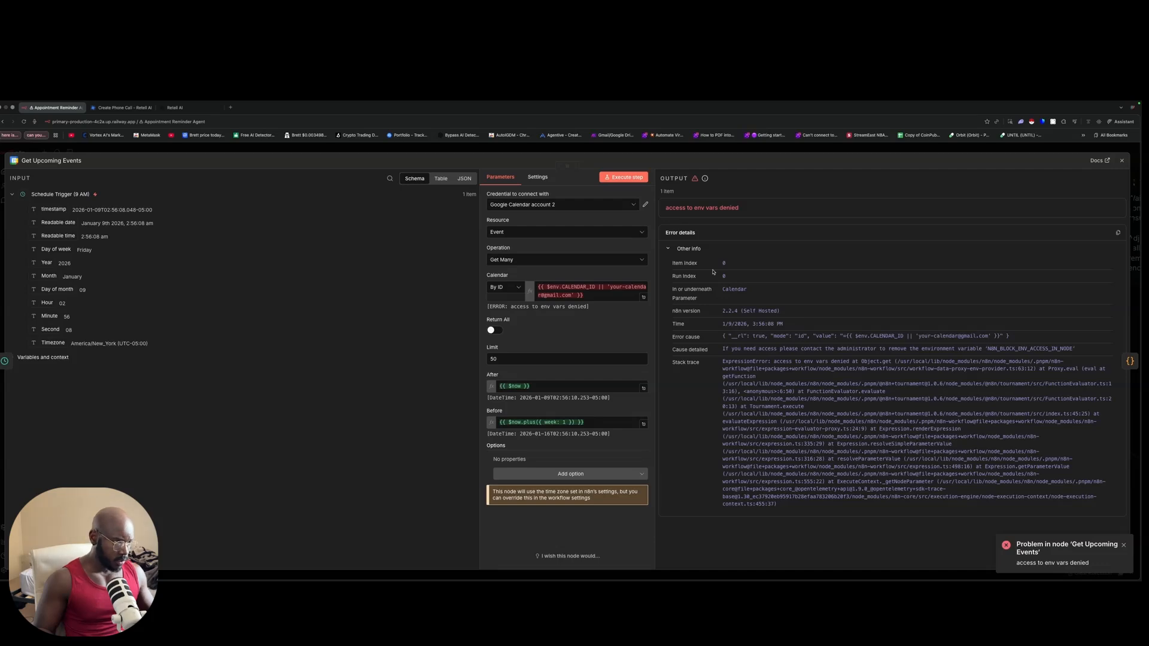
left_click(319, 152)
left_click(230, 108)
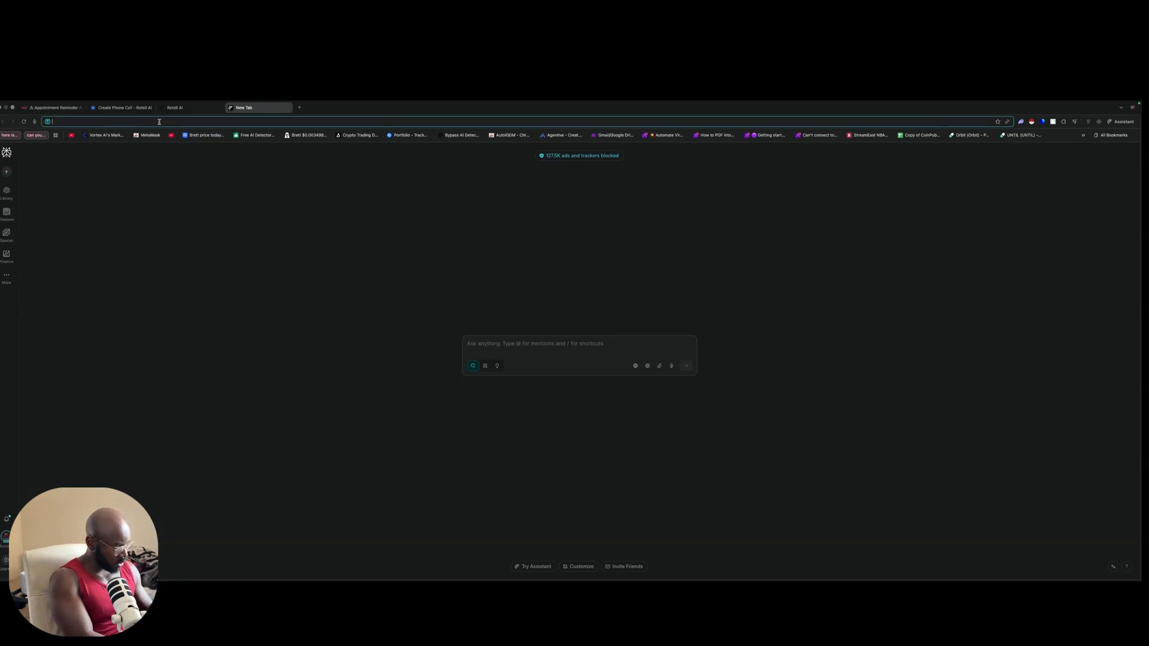
Step: Open Google Cloud Console and switch to the other signed-in Google account
type("google.con")
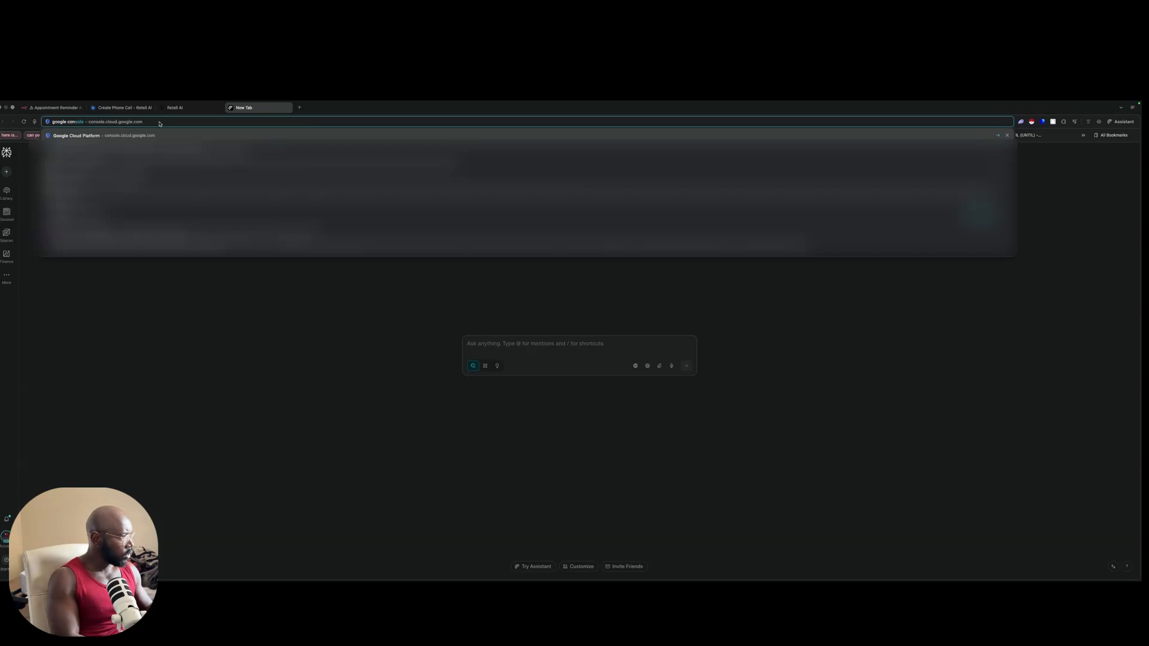
key("Return")
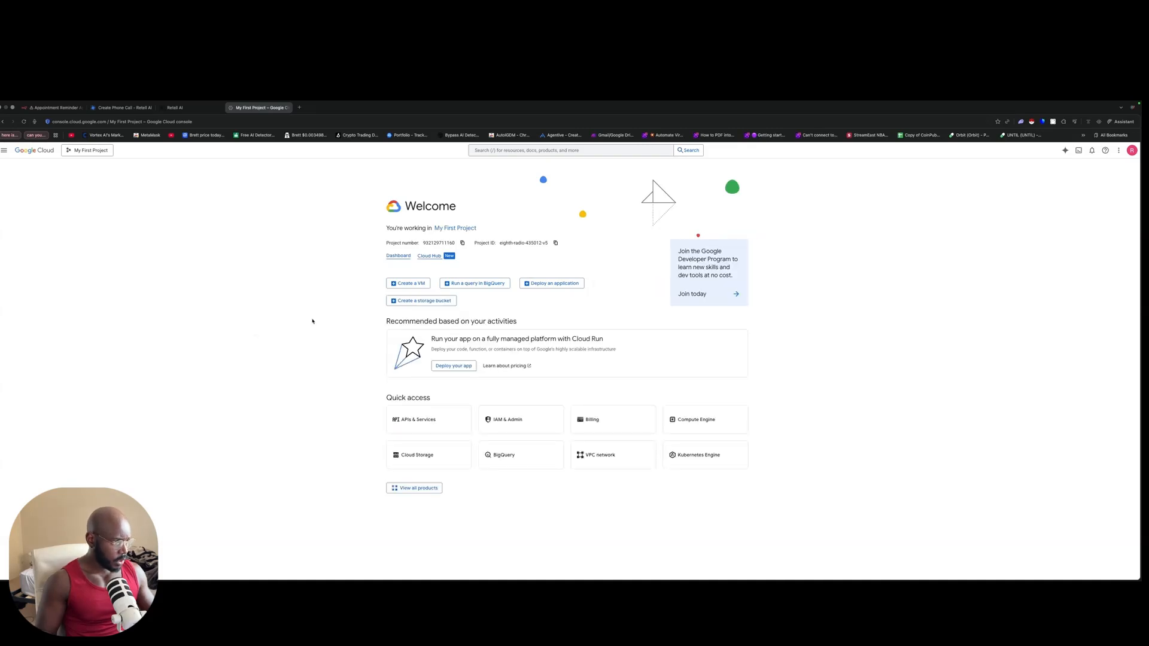
left_click(1131, 150)
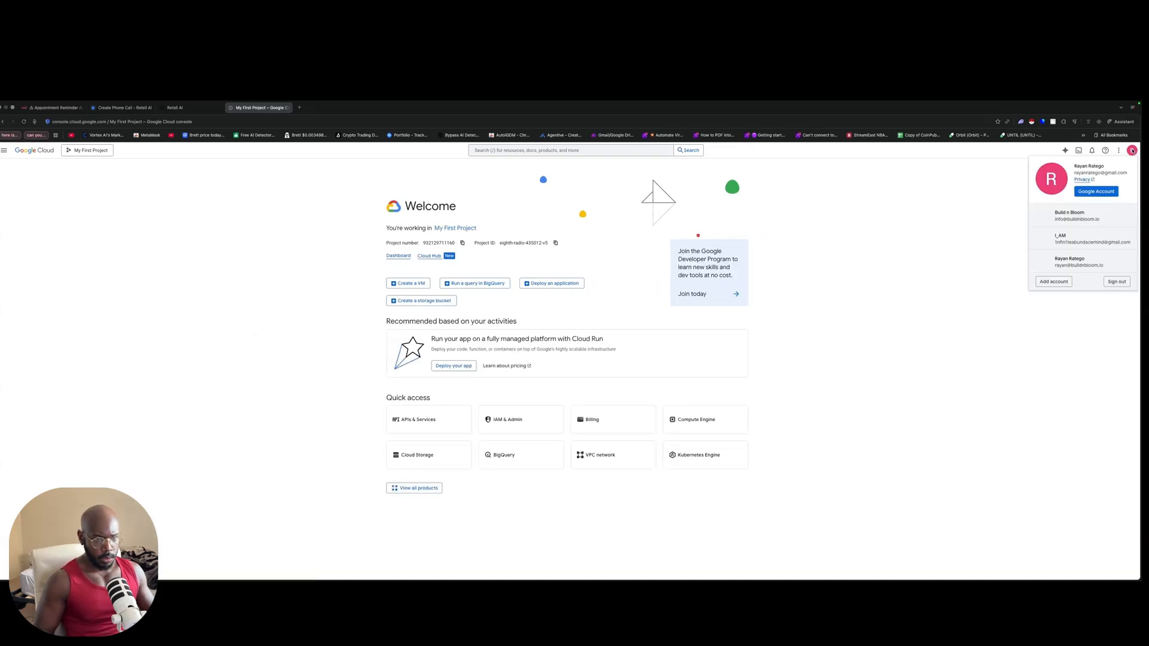
left_click(1071, 261)
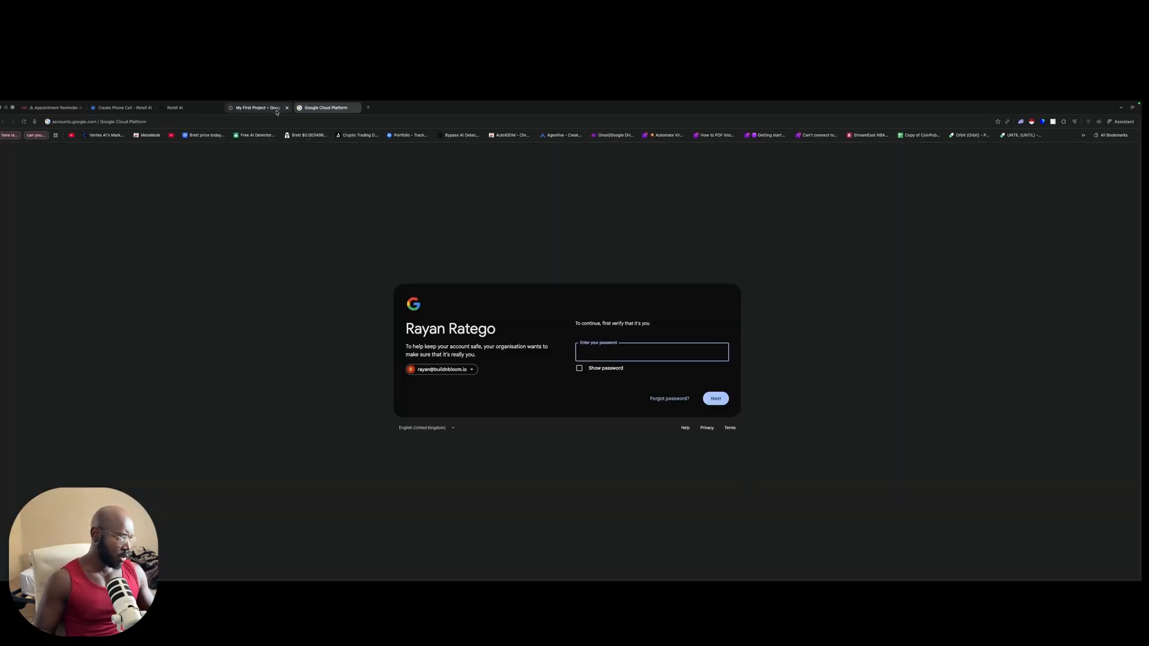
Step: Autofill that account's saved password and submit it for verification
left_click(624, 352)
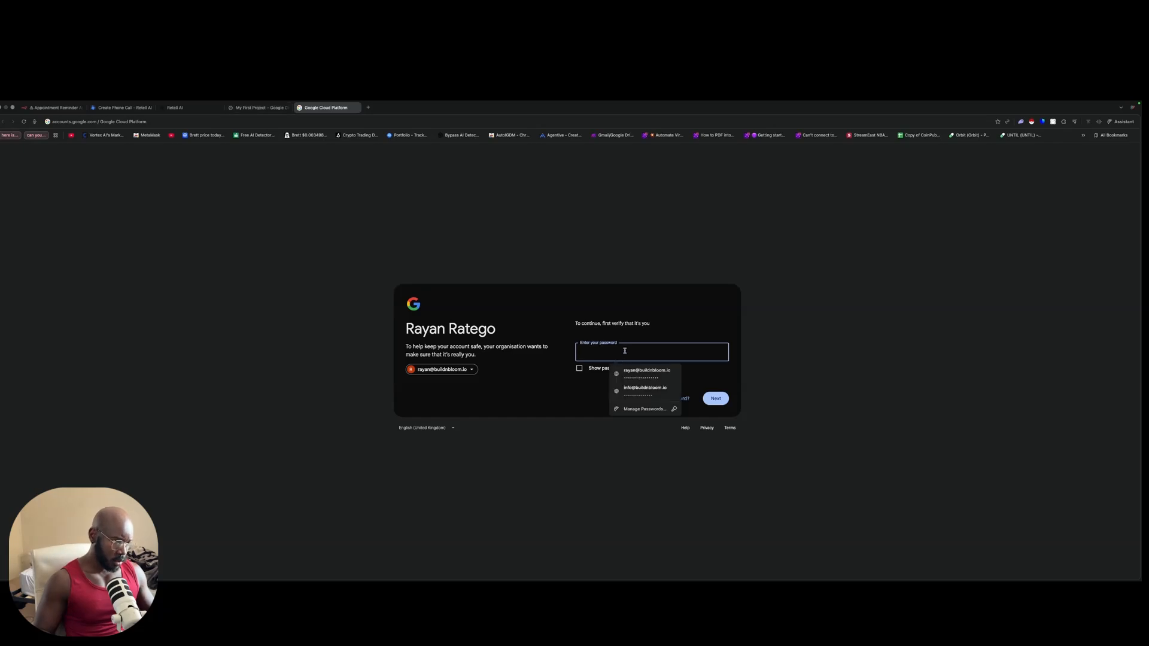
left_click(652, 376)
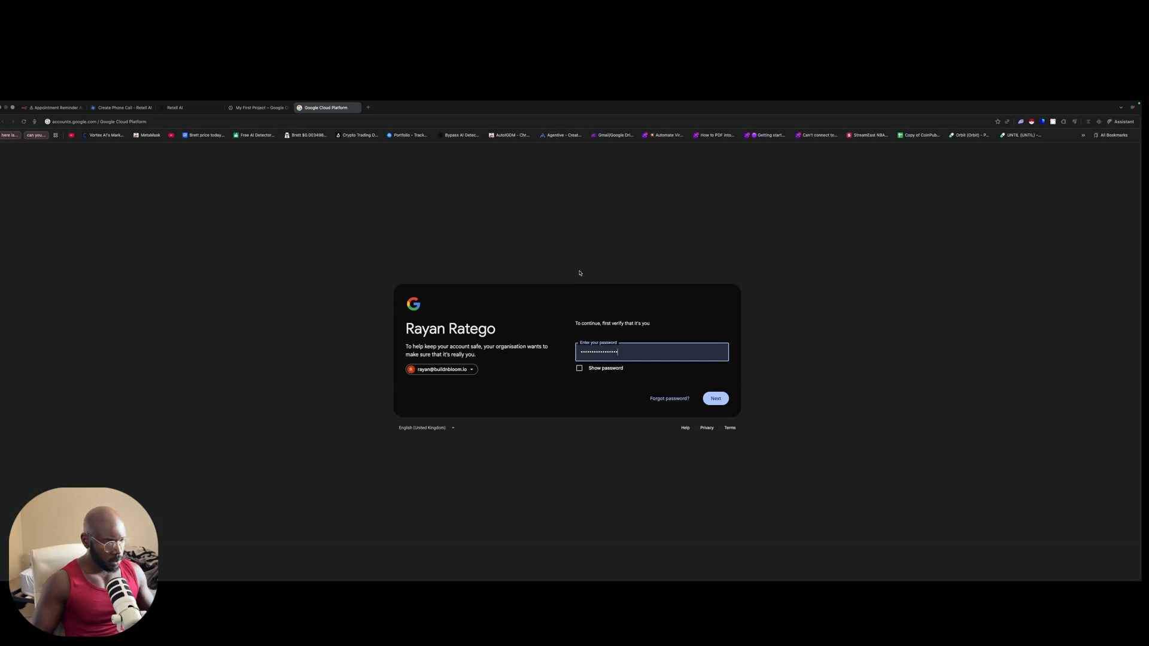
left_click(718, 399)
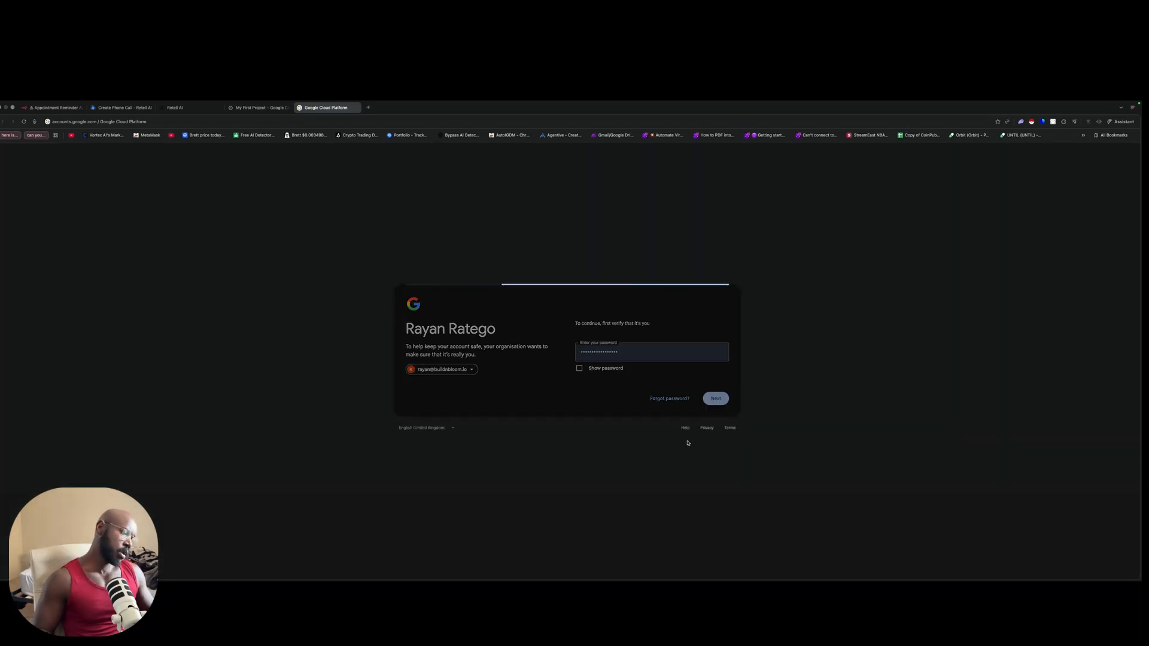
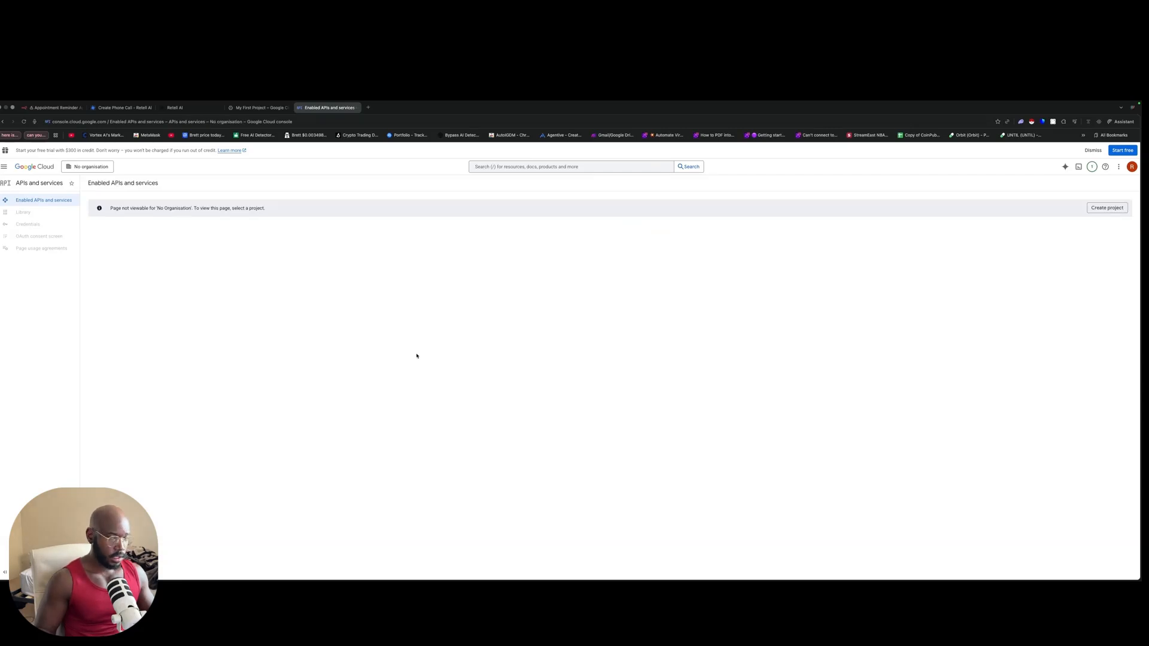
Step: Select the Youtube demo project in the project picker and open its Credentials page
left_click(1107, 207)
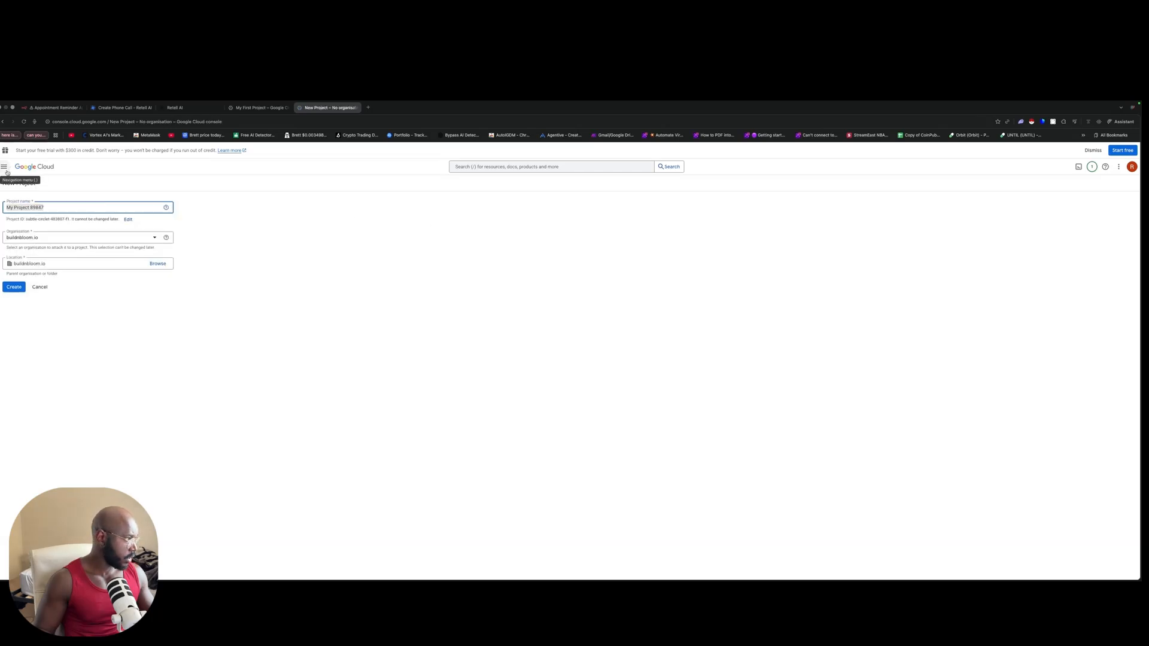
left_click(4, 167)
mouse_move(13, 173)
left_click(5, 150)
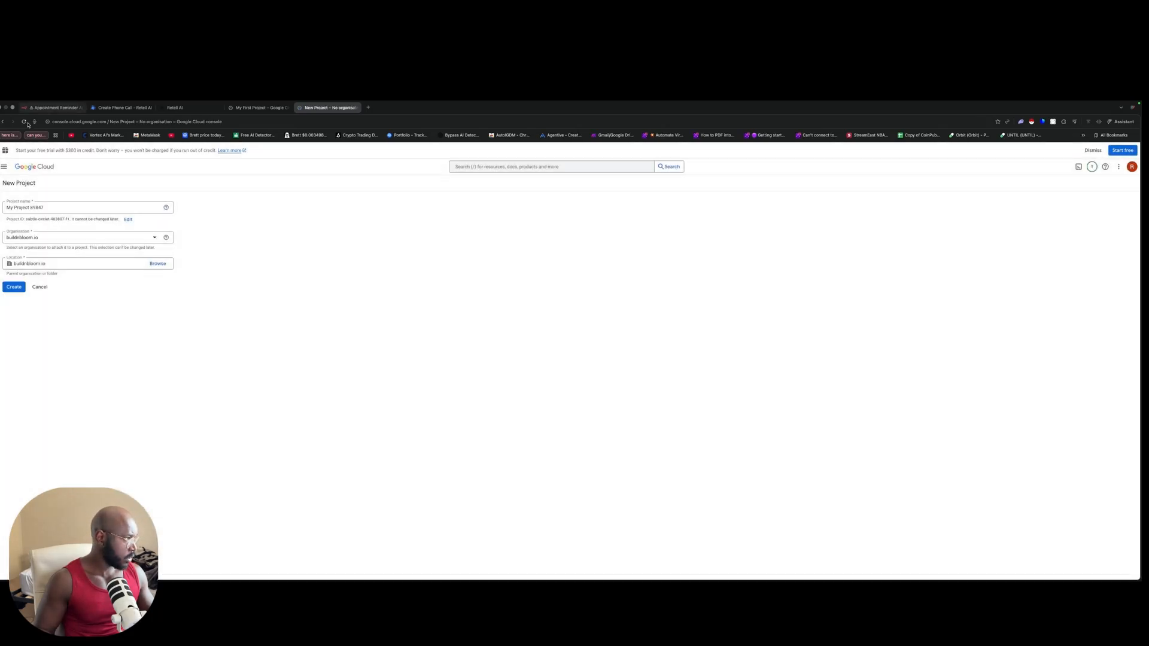
left_click(3, 120)
left_click(87, 166)
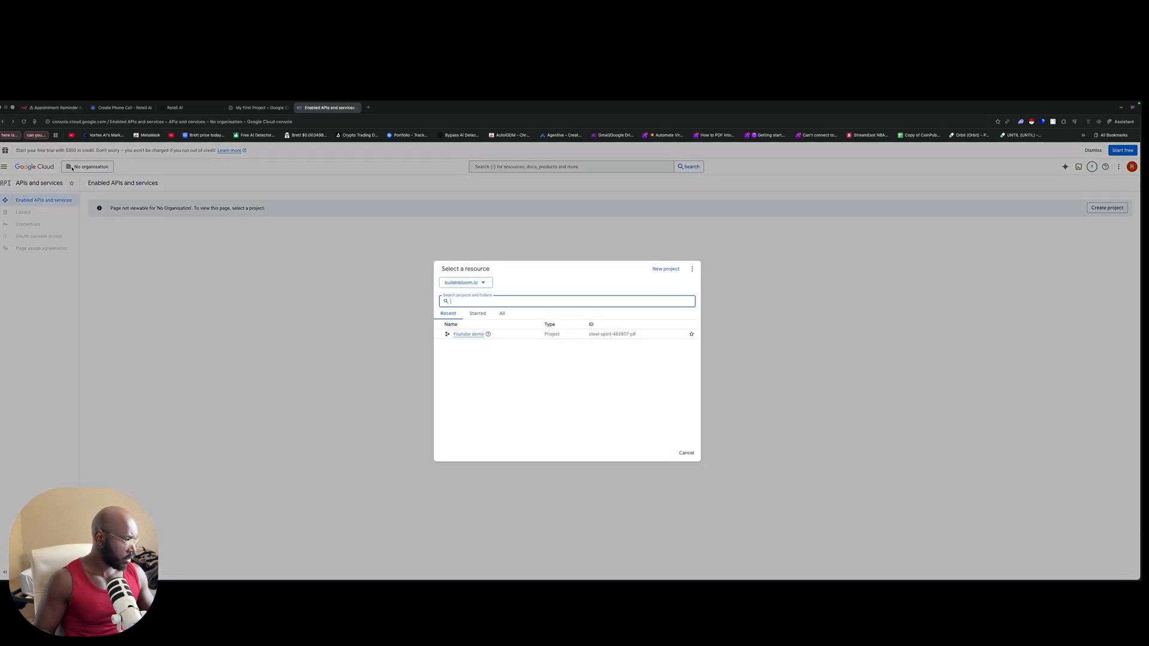
left_click(460, 334)
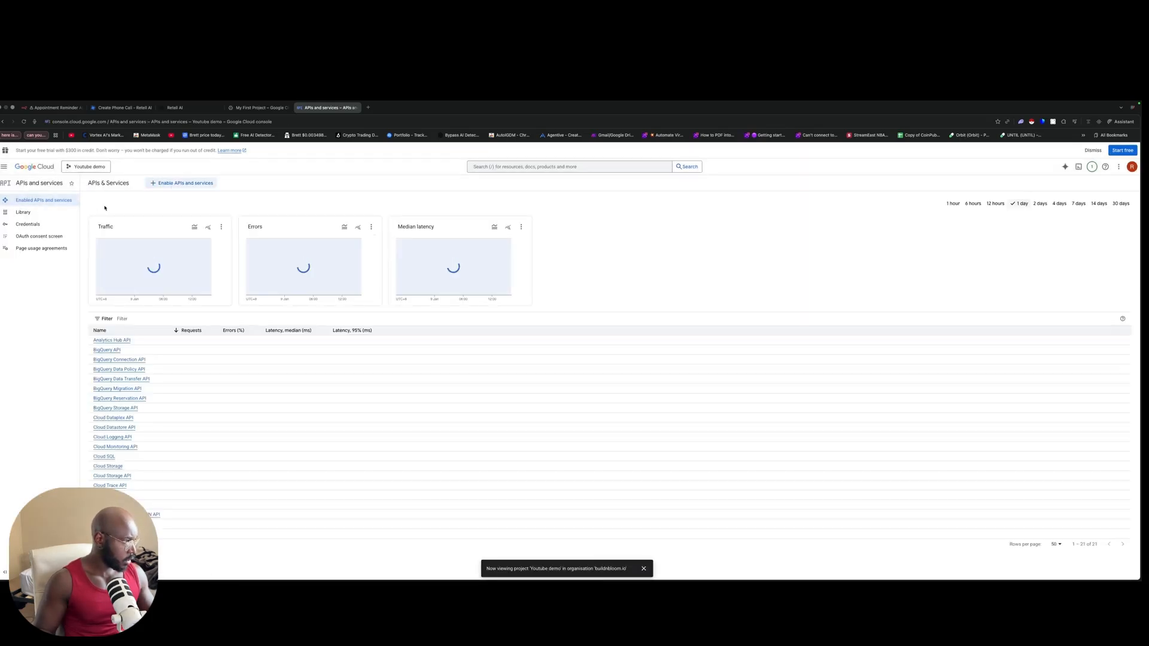
left_click(58, 225)
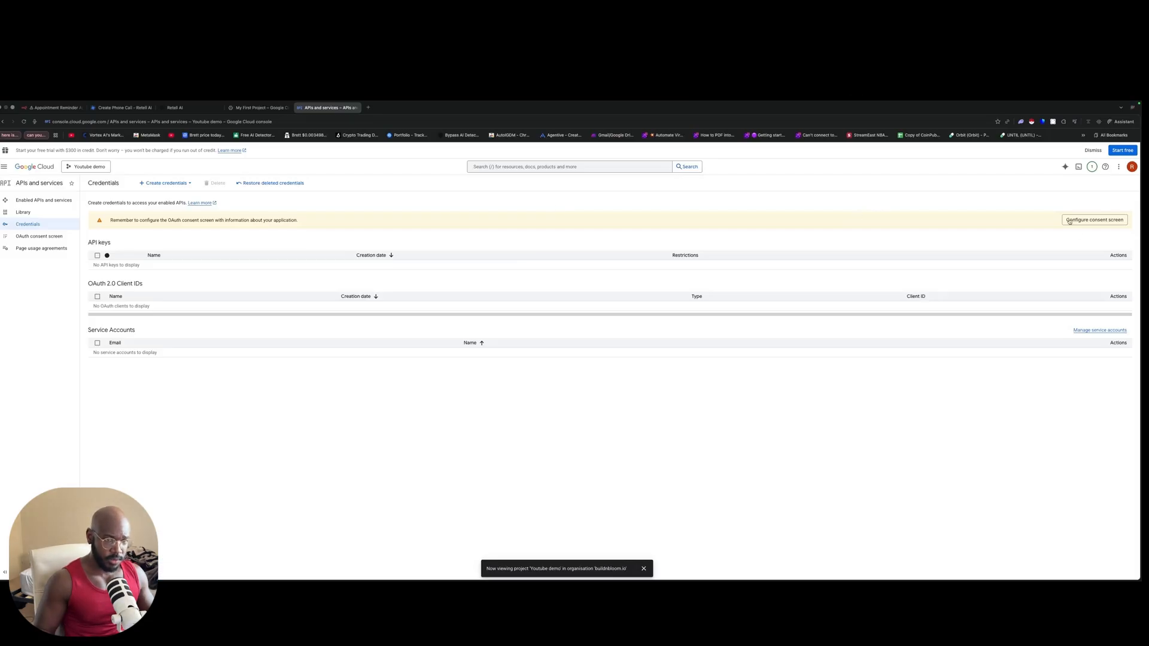
Step: Start the OAuth consent setup with app name 'Youtube Demo' and the account's support email
left_click(1069, 221)
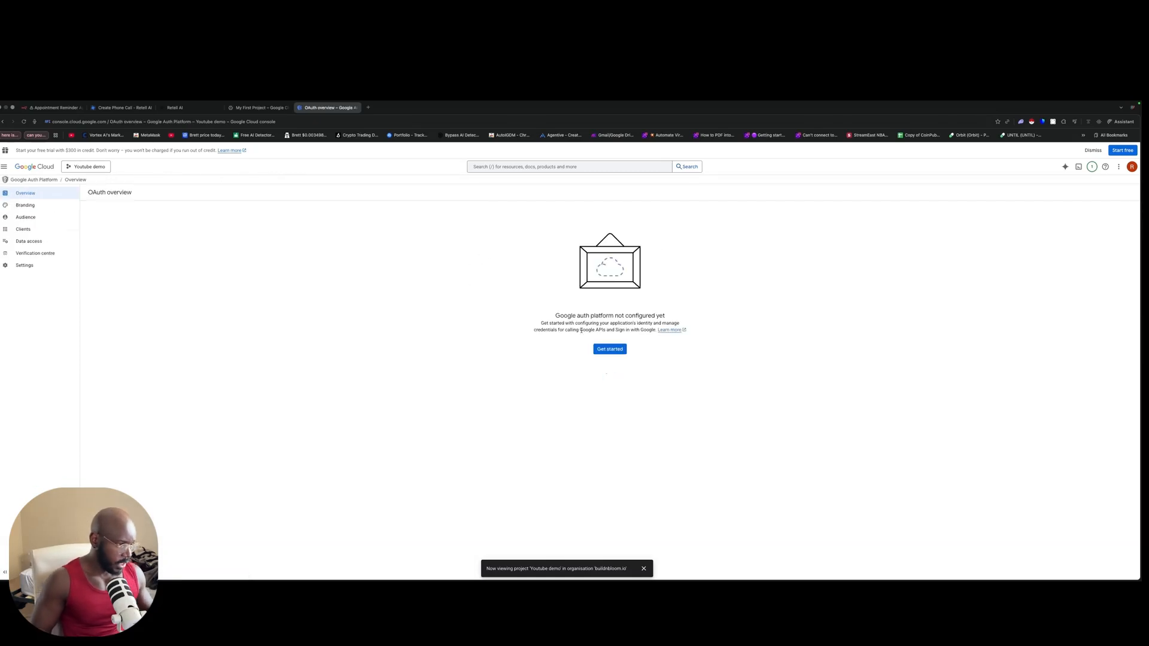
left_click(610, 349)
left_click(179, 234)
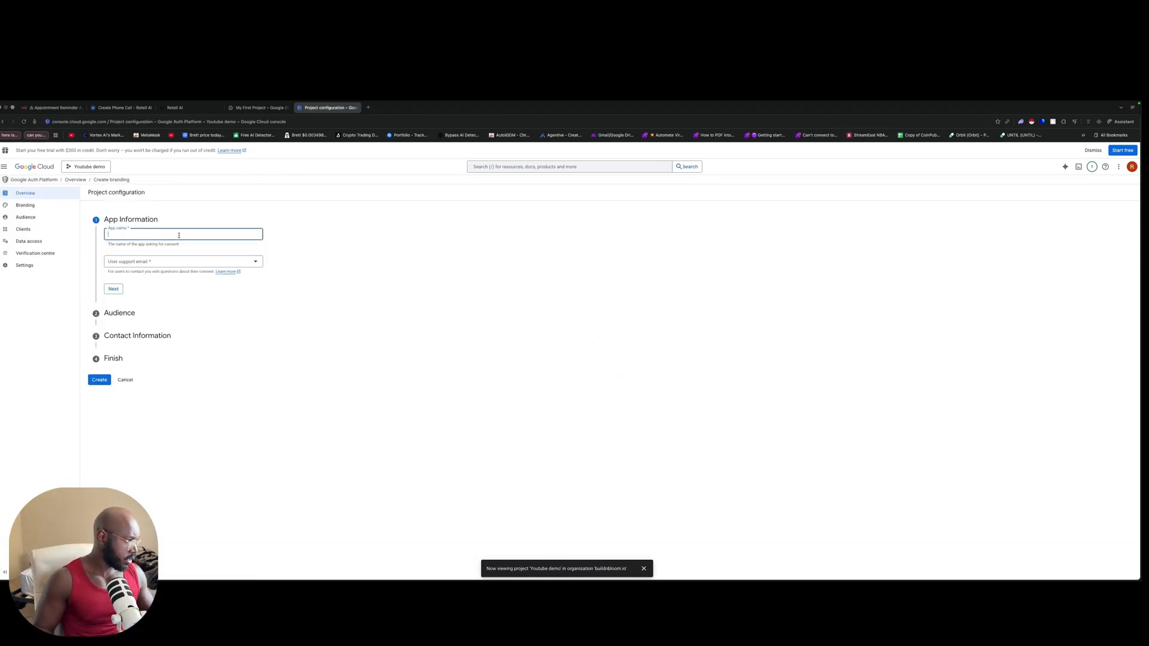
type("YTB")
type("outu")
type("be Demo")
key("Tab")
key("Down")
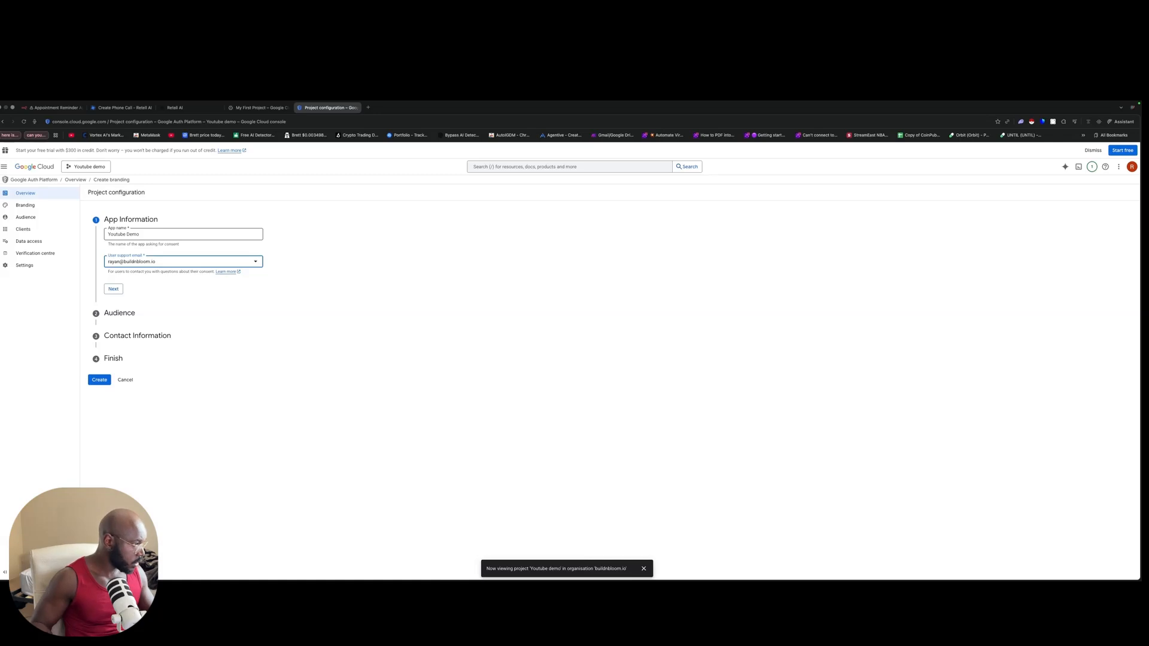
left_click(114, 290)
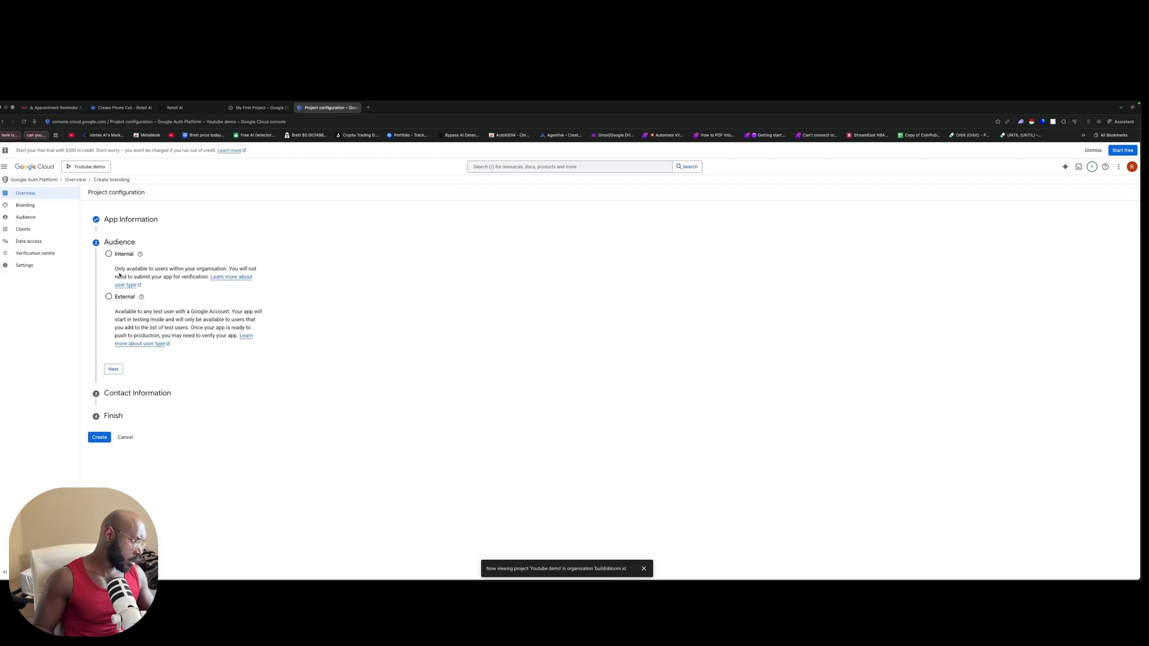
Step: Choose an External audience, add a contact email, accept the data policy and create the configuration
left_click(108, 297)
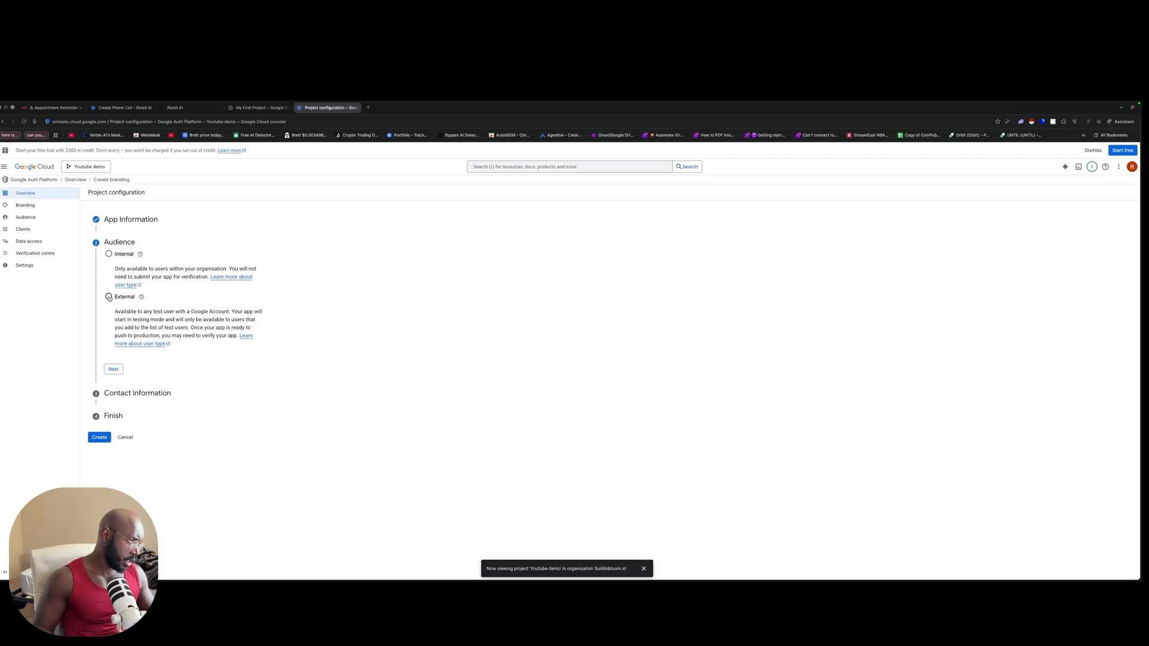
left_click(114, 369)
left_click(120, 278)
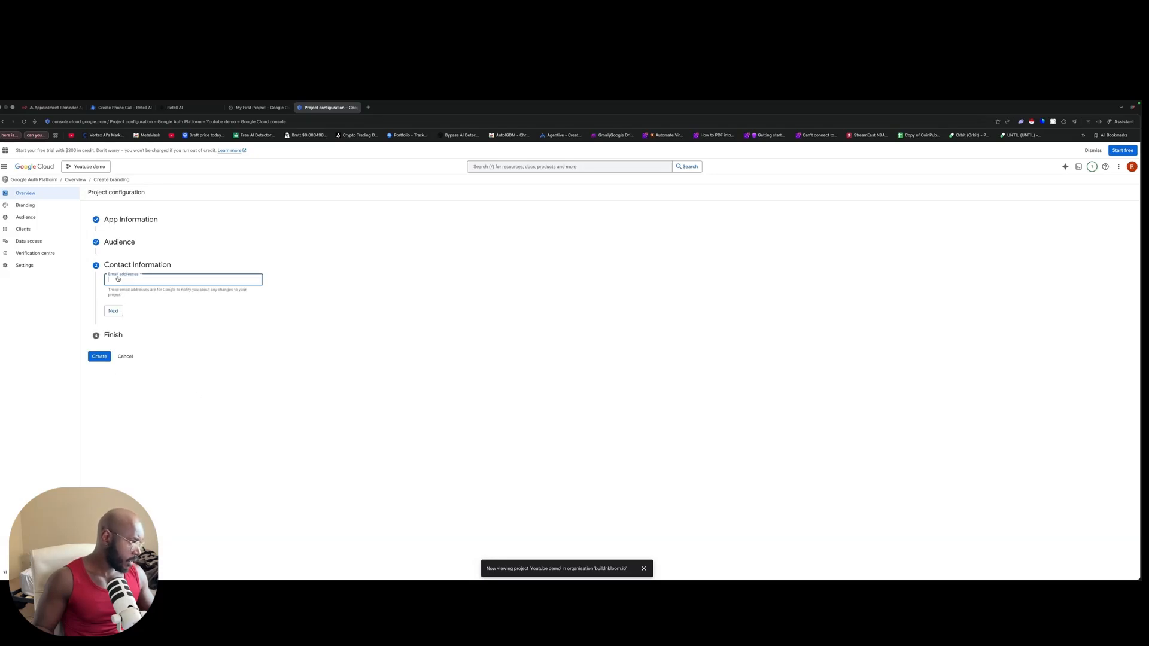
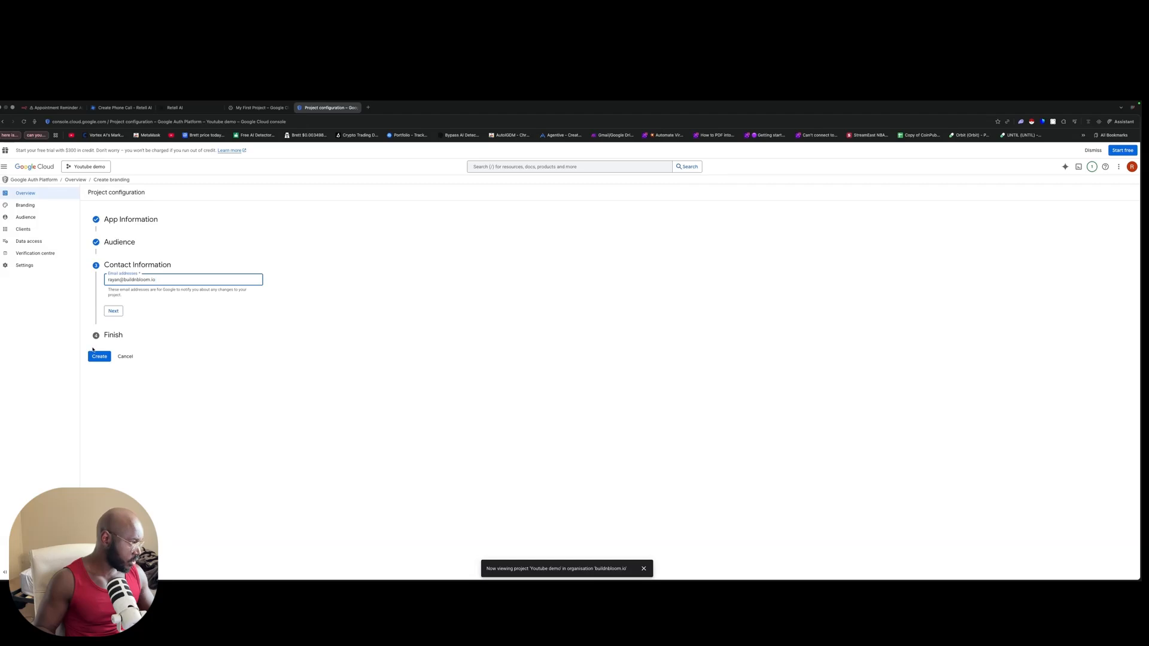
left_click(113, 311)
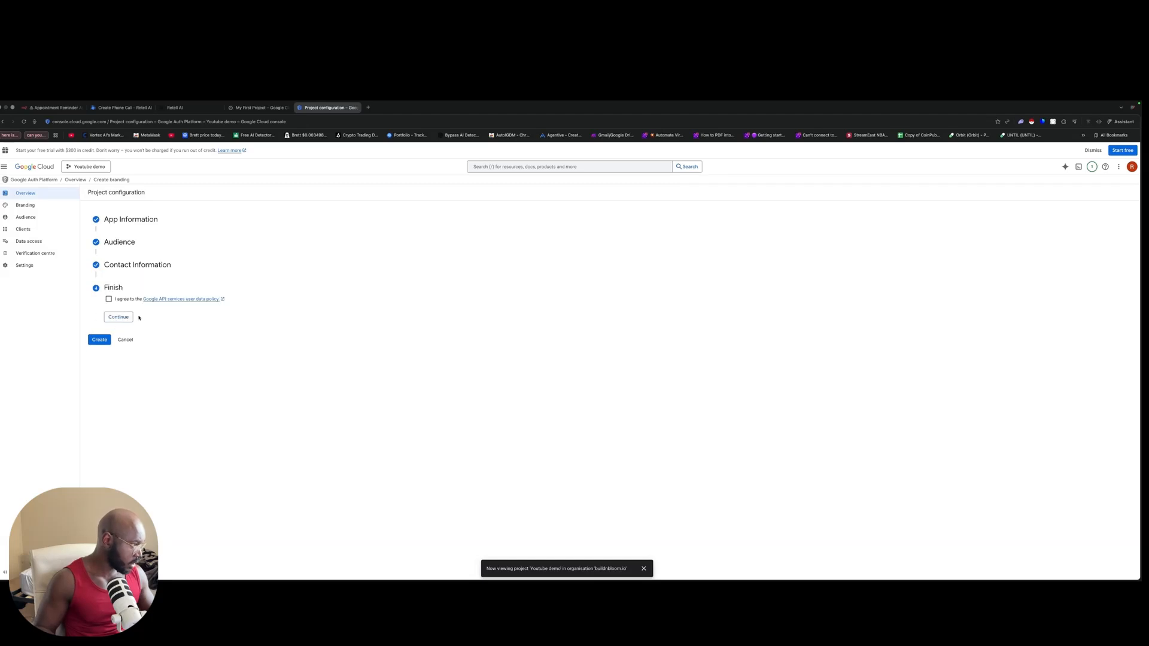
left_click(108, 299)
left_click(118, 317)
left_click(103, 309)
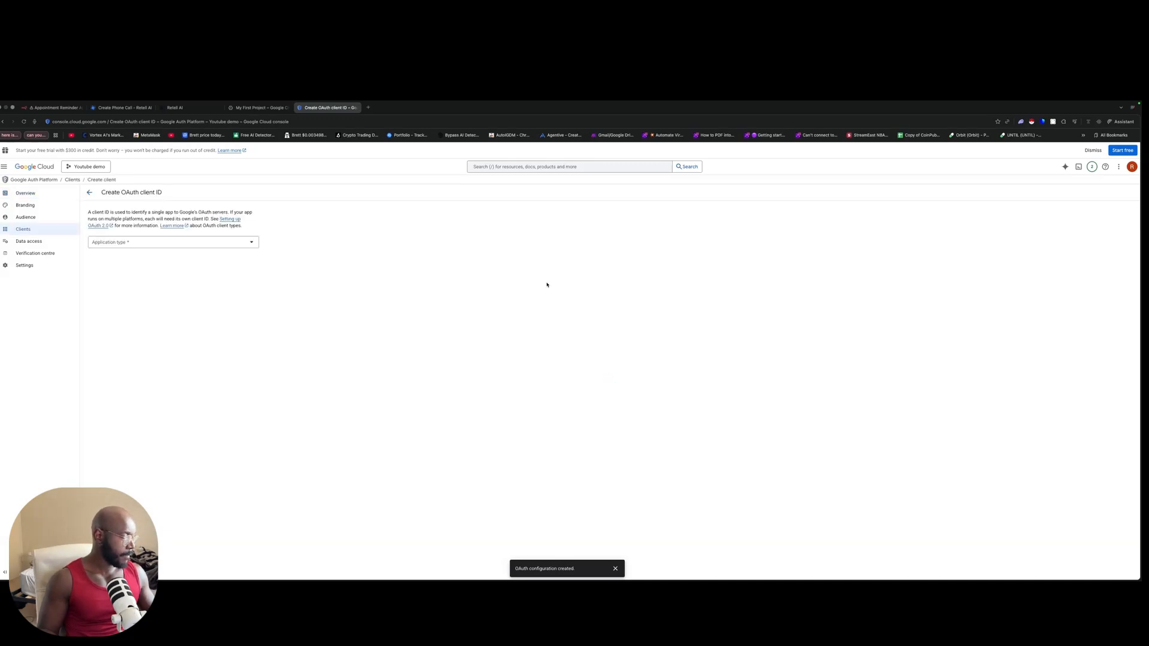
Step: Make the OAuth client a Web application named n8n_youtubedemo with an empty redirect URI row
left_click(216, 243)
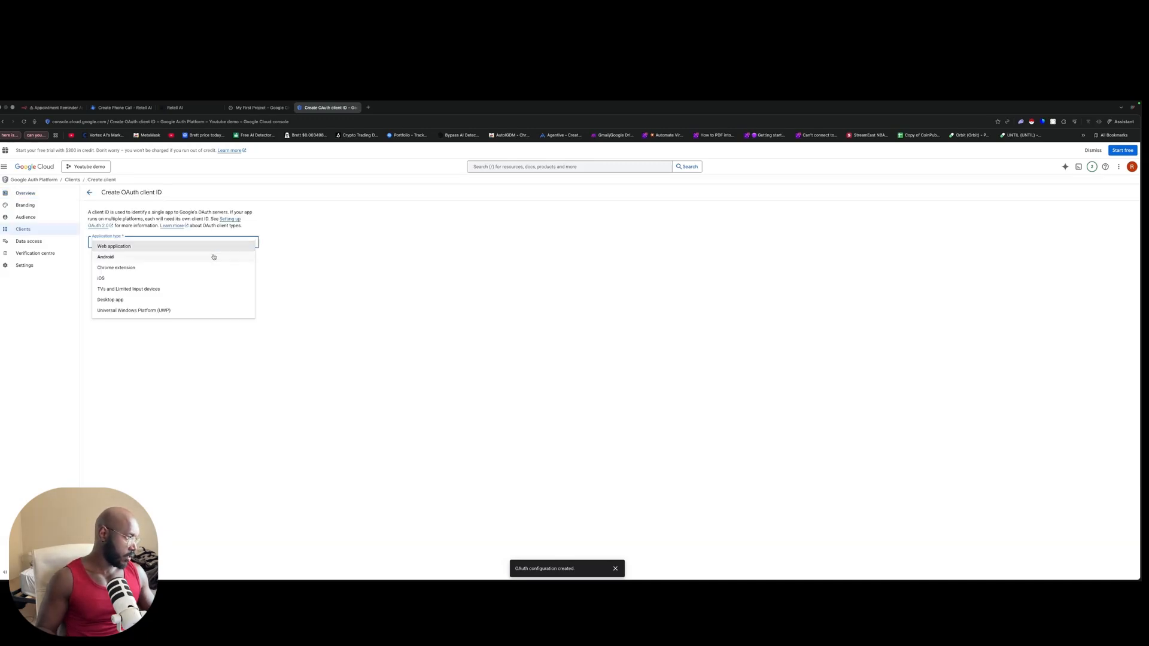
left_click(219, 247)
left_click(153, 264)
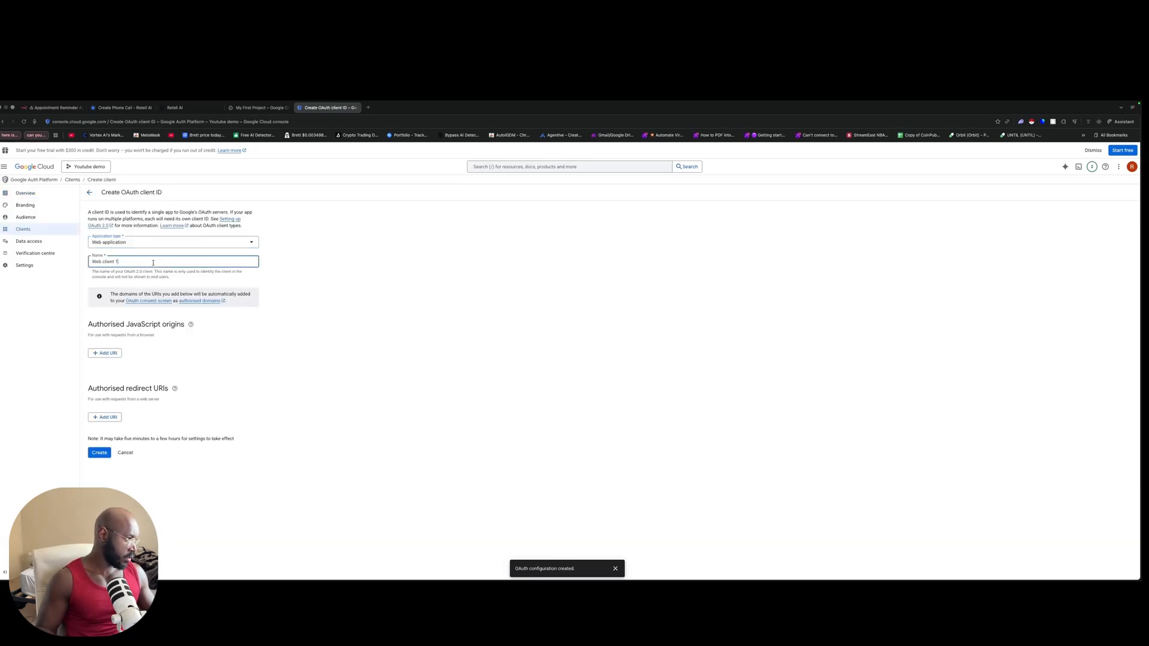
key("super+a")
type("N8n")
key("BackSpace")
key("BackSpace")
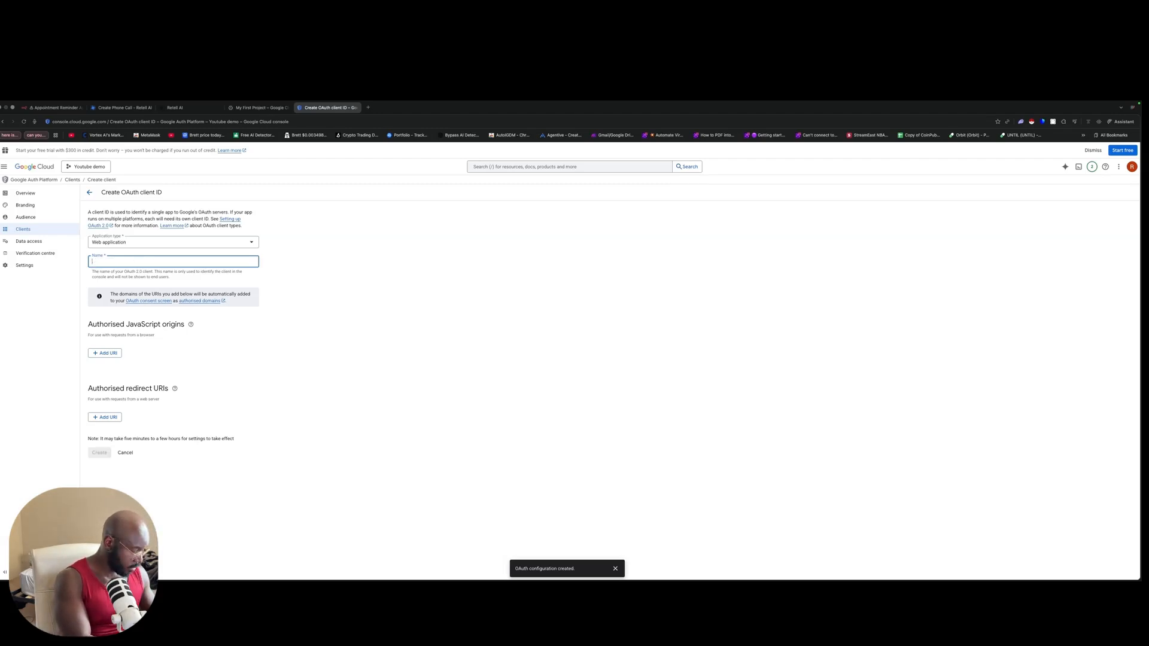
type("n8n")
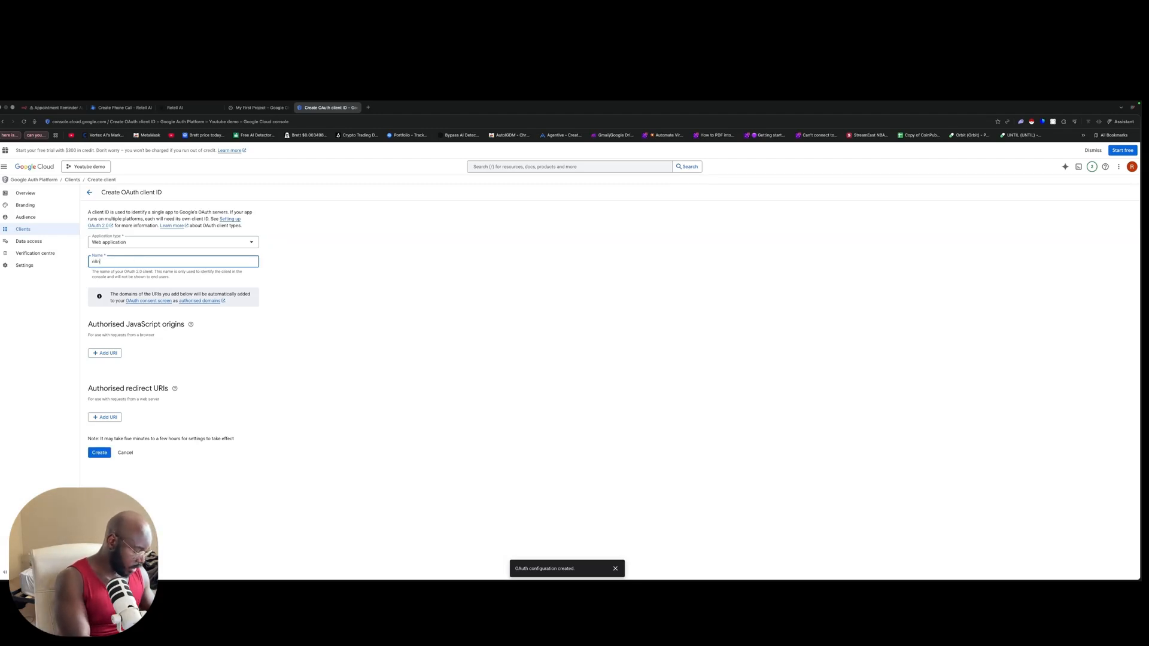
type("_youtub")
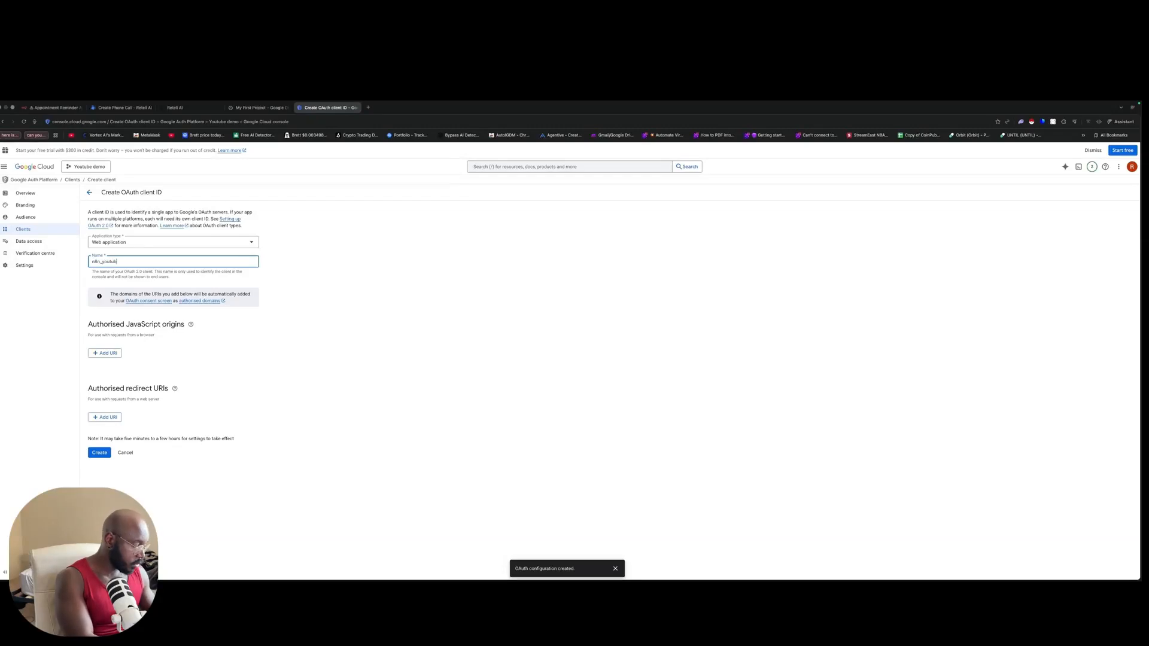
type("edemo")
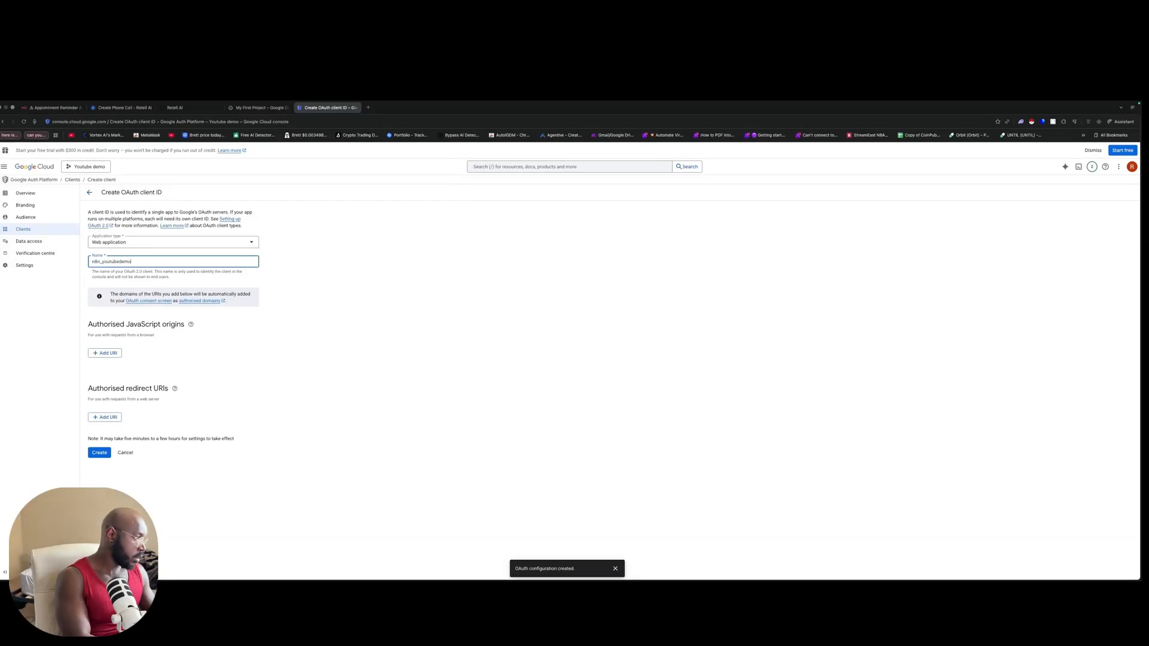
left_click(224, 325)
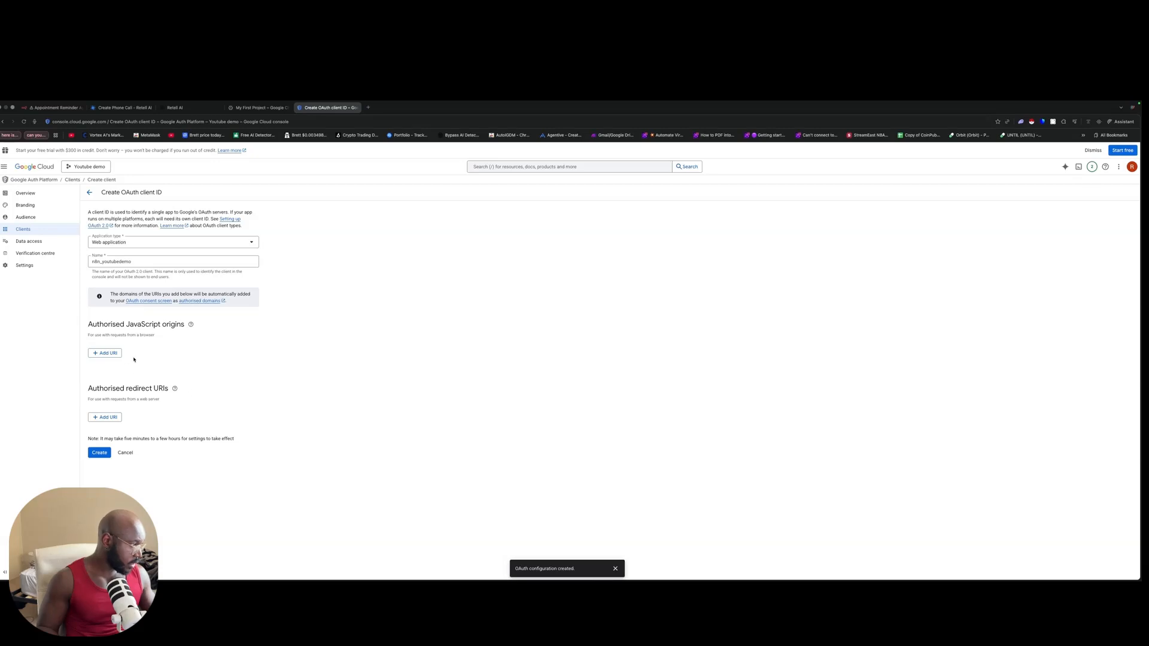
left_click(105, 417)
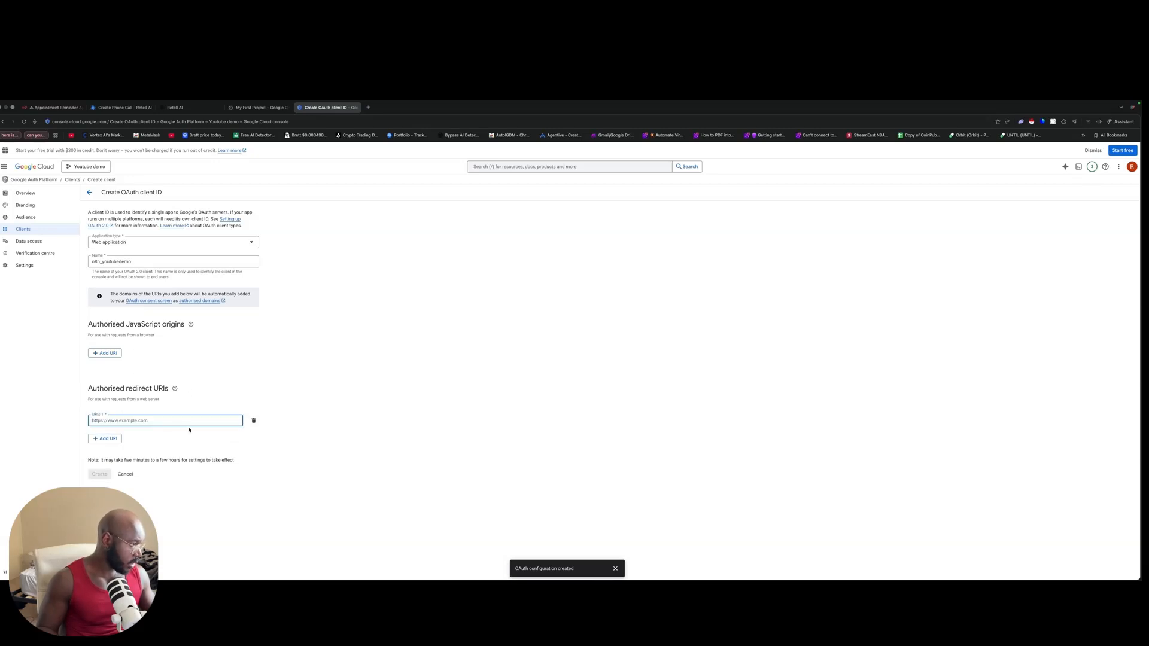
left_click(49, 116)
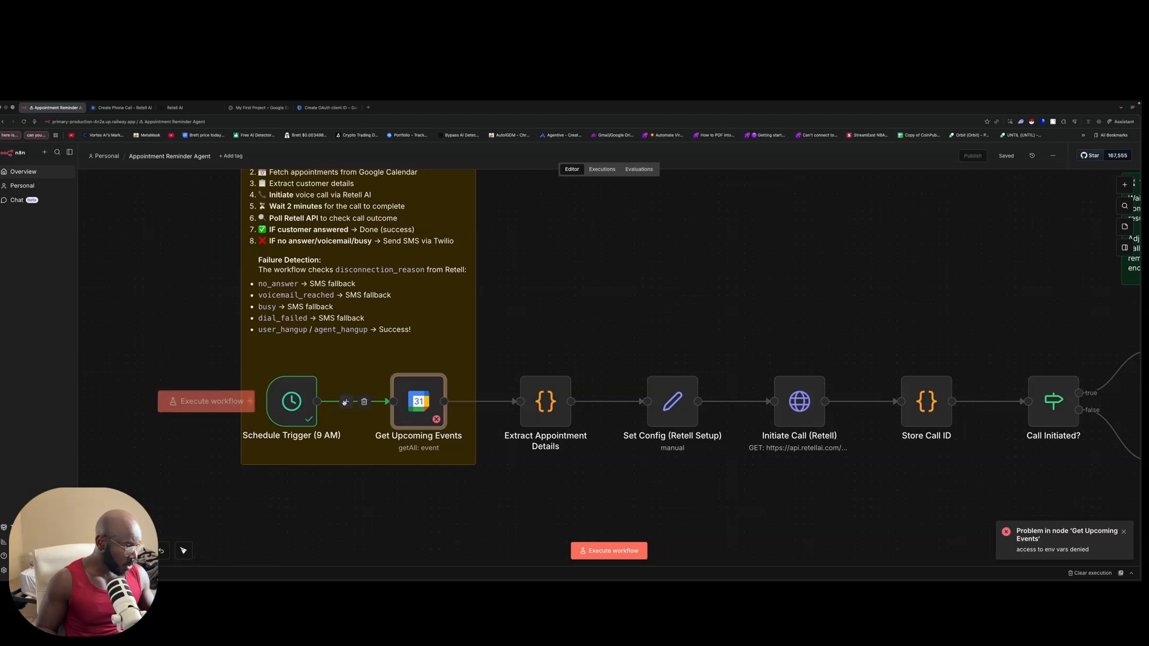
Step: In Get Upcoming Events, create a new Google Calendar credential and copy its OAuth redirect URL
double_click(418, 401)
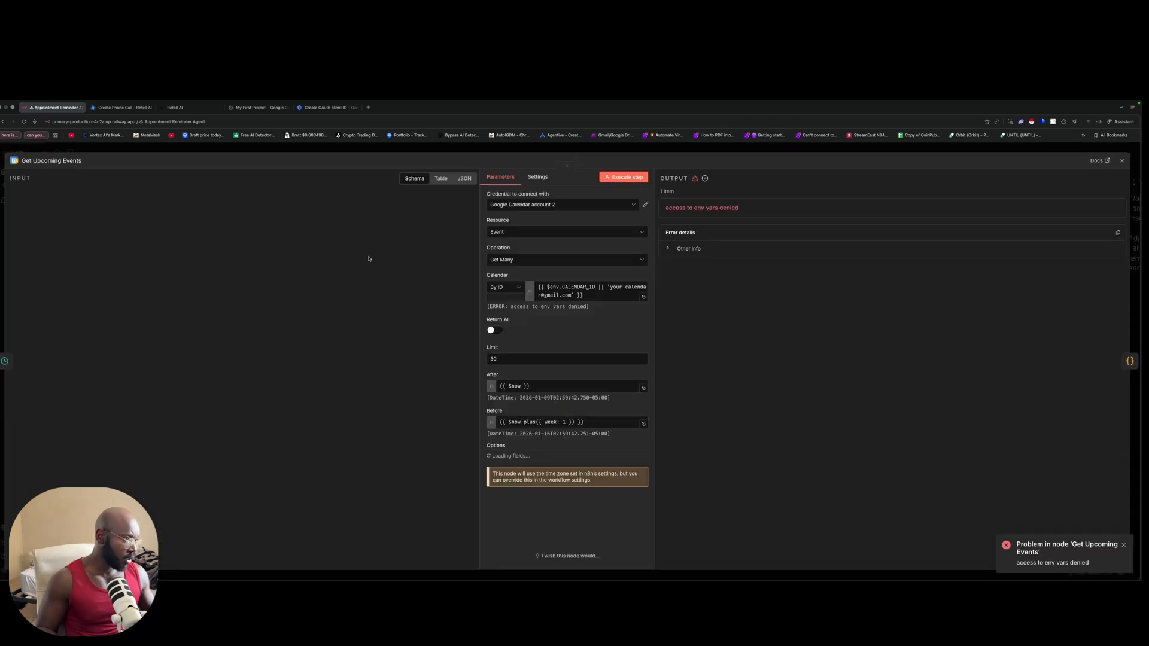
left_click(647, 205)
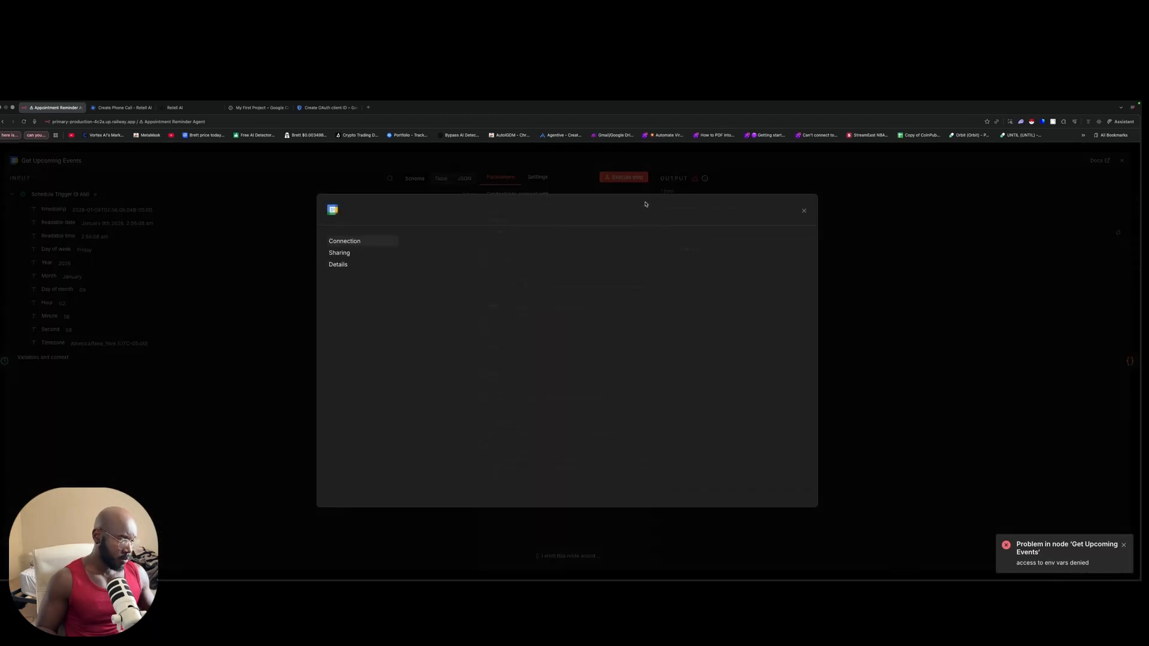
left_click(804, 211)
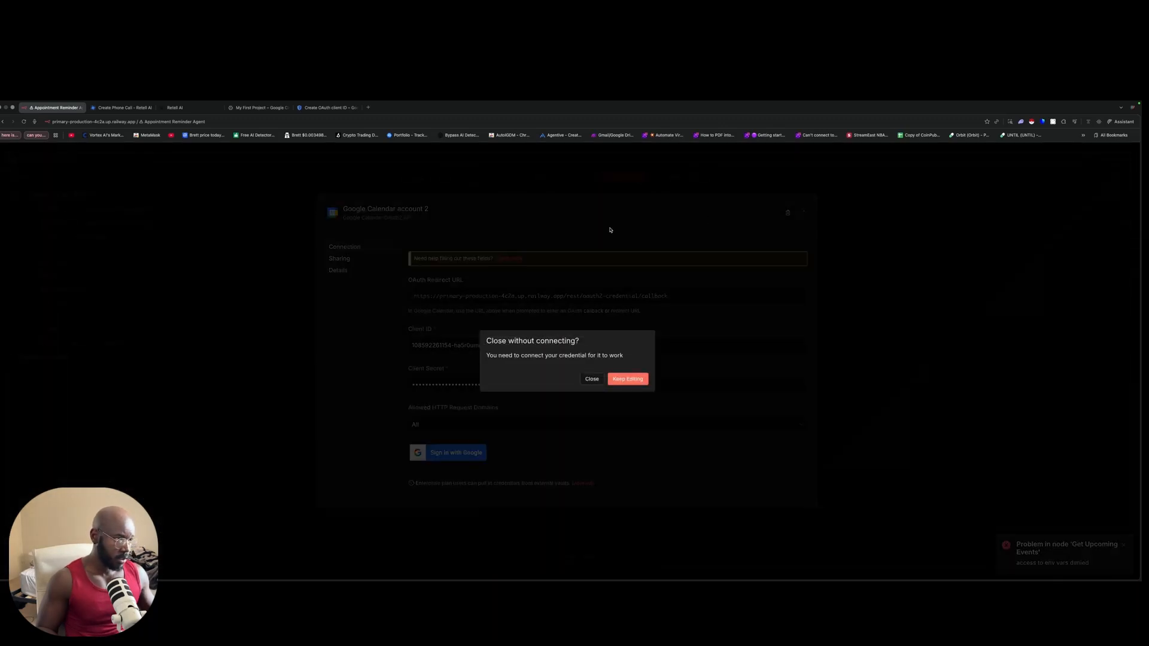
left_click(591, 379)
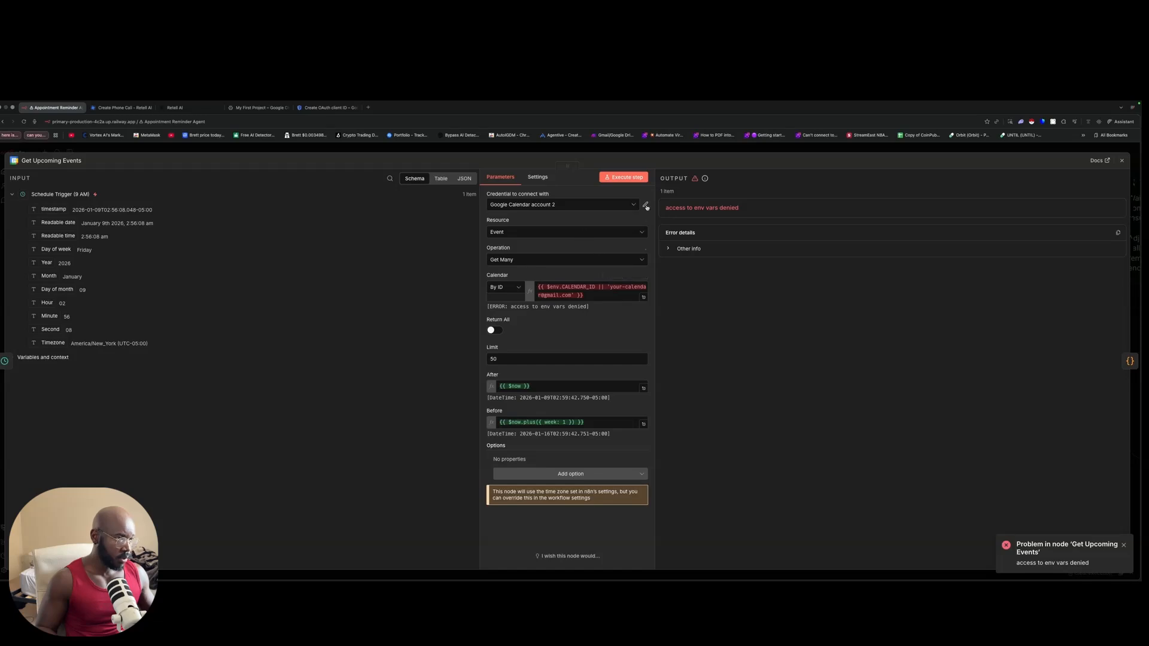
left_click(598, 205)
left_click(581, 329)
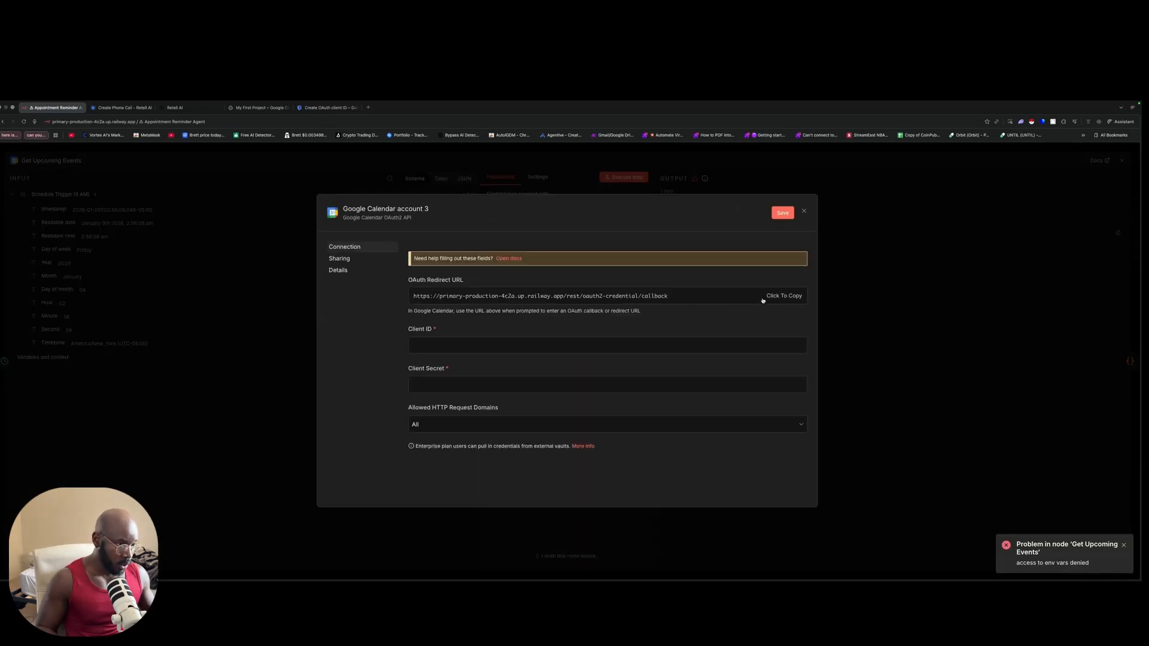
left_click(784, 296)
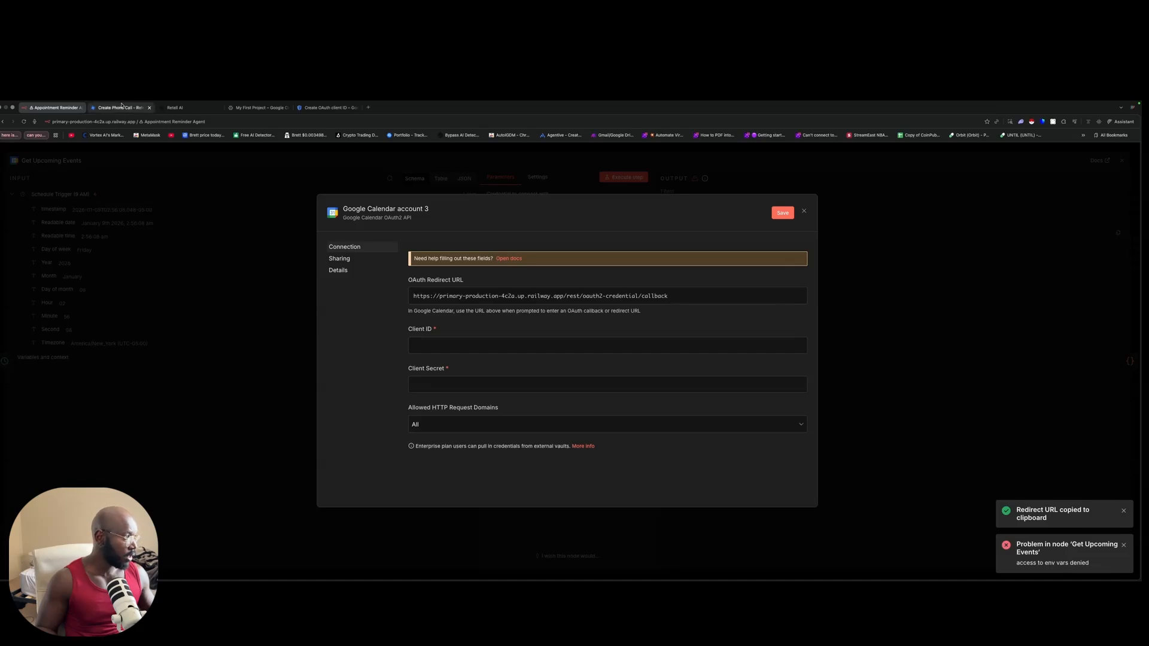
left_click(307, 109)
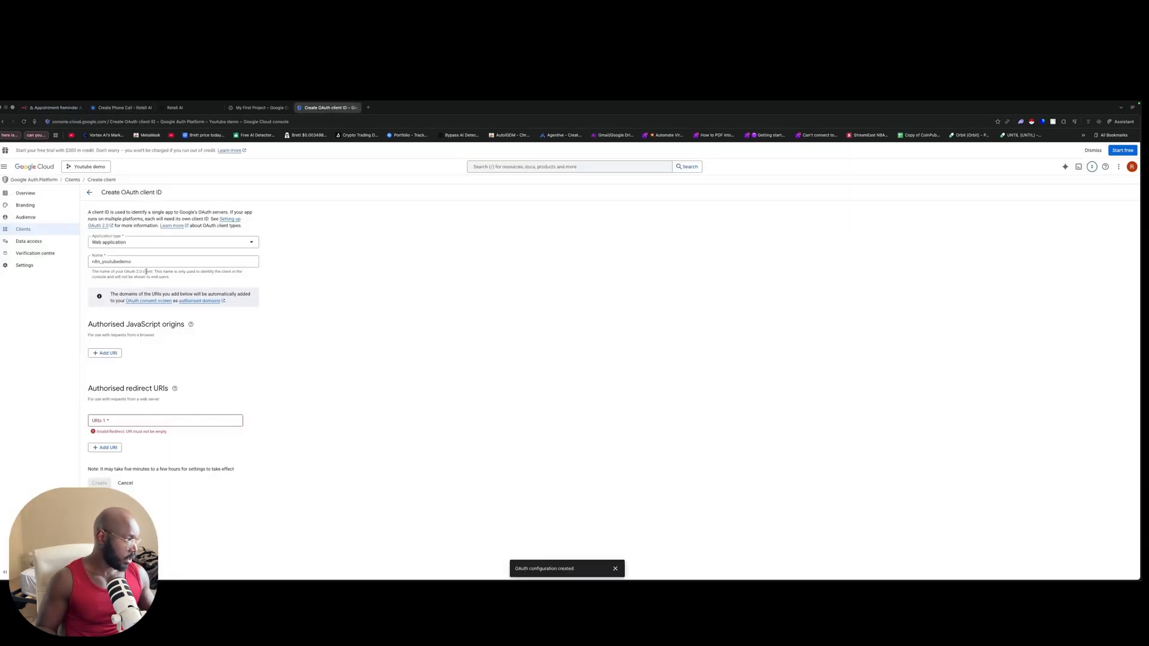
Step: Paste the n8n callback URL as the authorised redirect URI and create the client
left_click(127, 420)
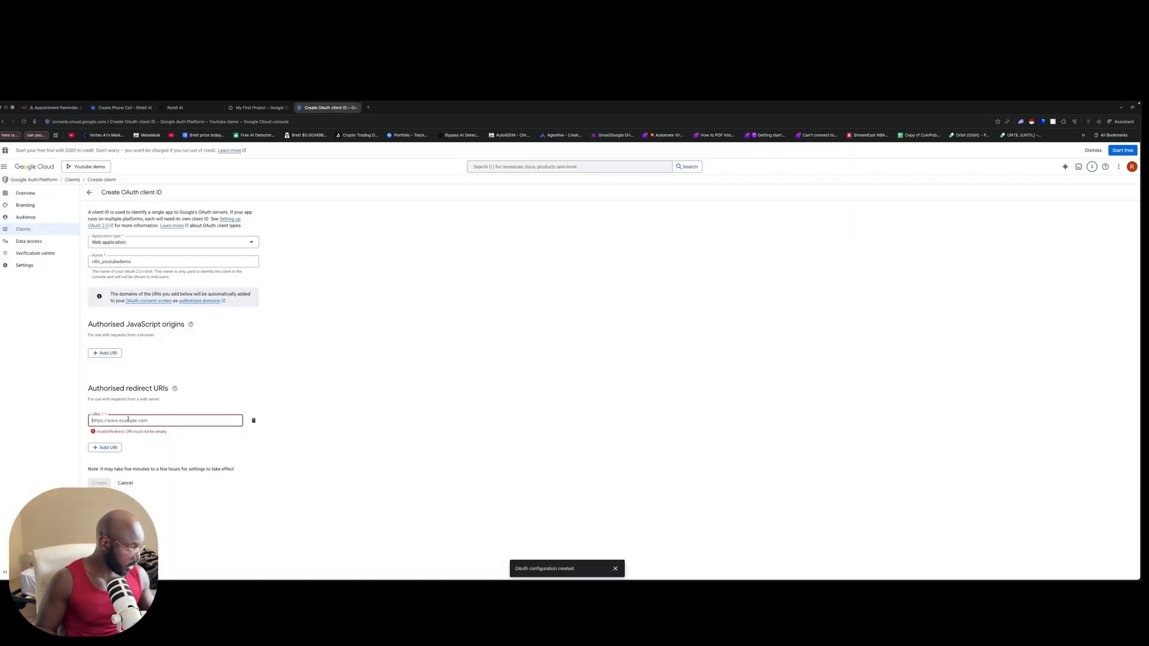
key("super+v")
left_click(100, 473)
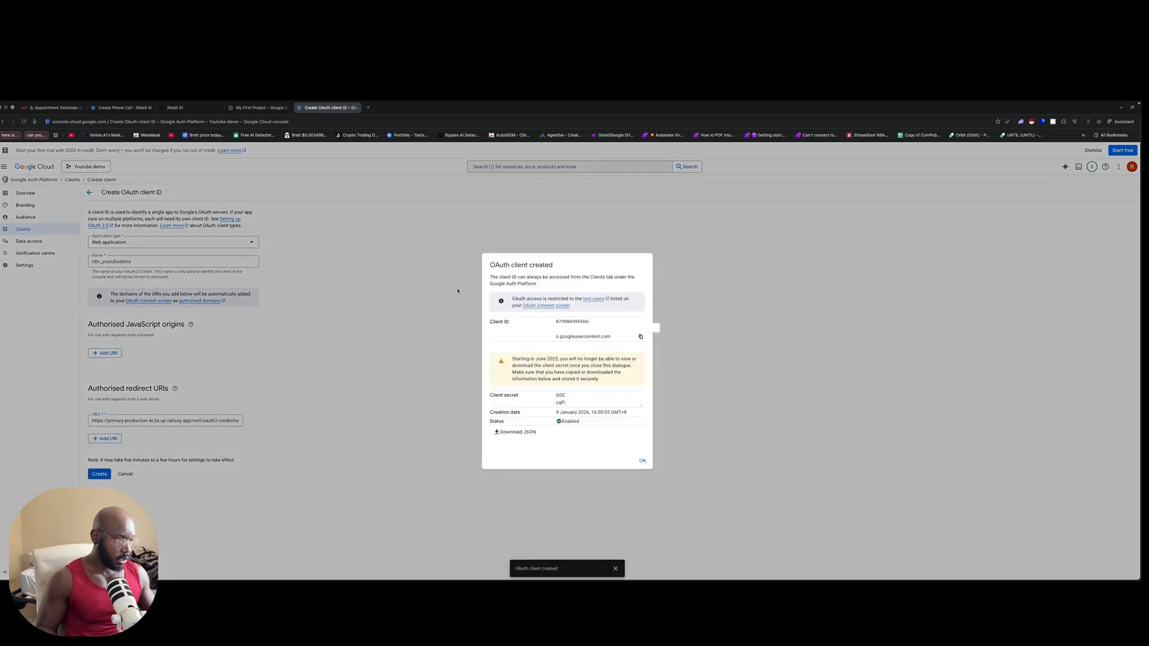
Step: Dismiss the client-created confirmation and copy the n8n_youtubedemo client ID
key("ctrl+Up")
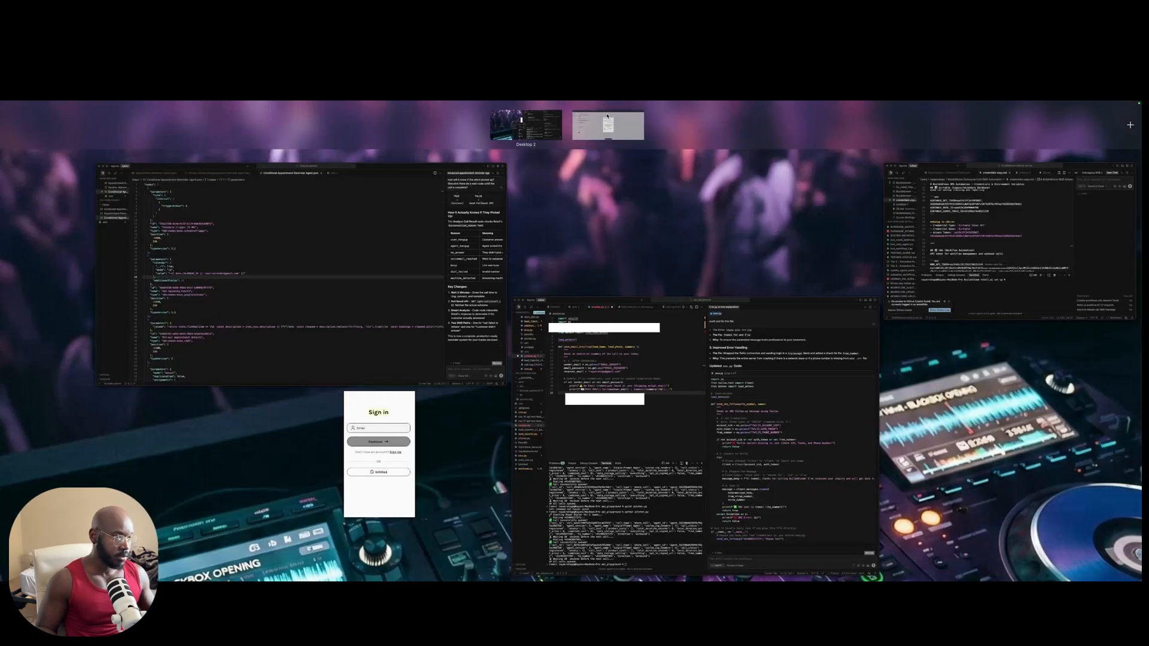
left_click(607, 120)
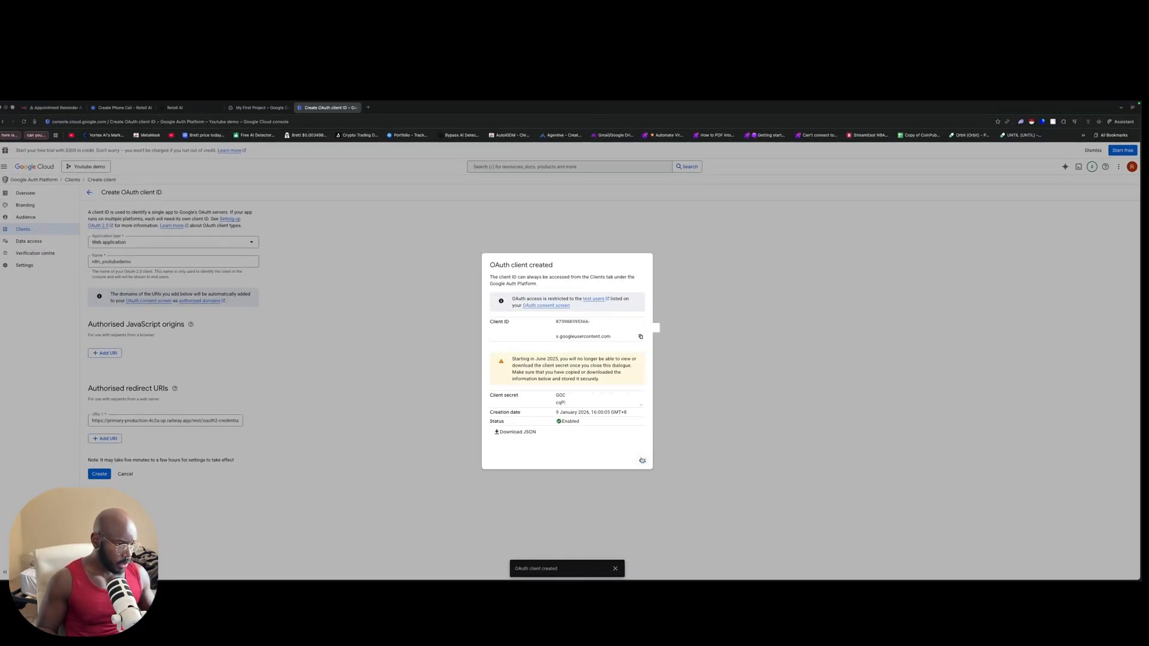
left_click(643, 462)
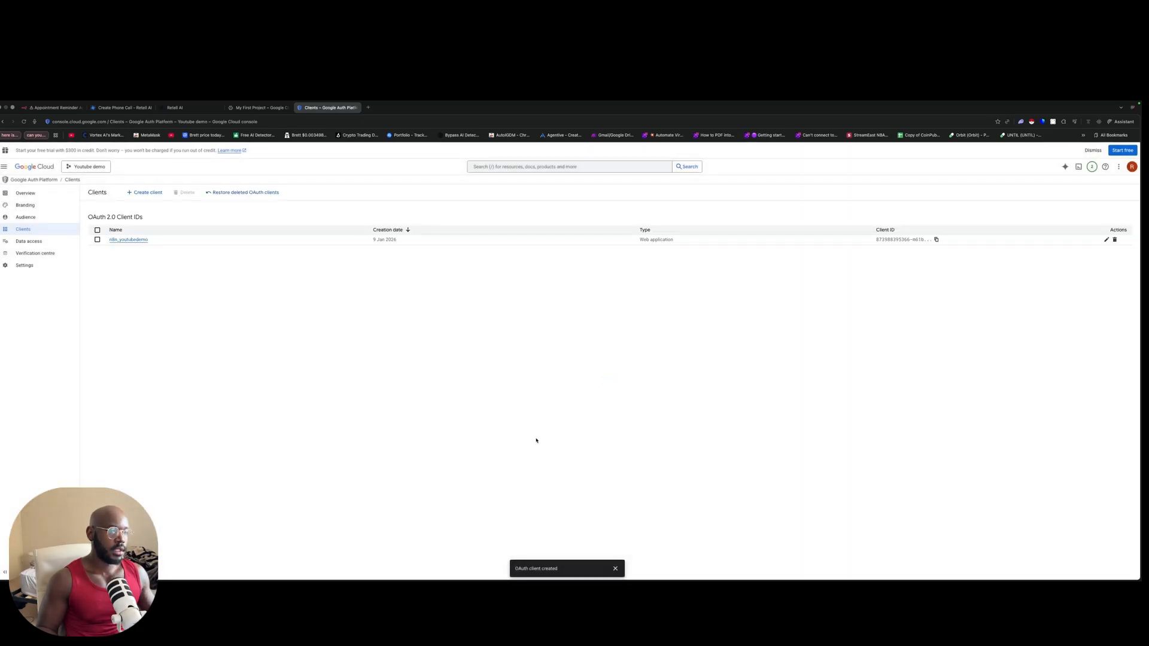
left_click(919, 241)
left_click(936, 240)
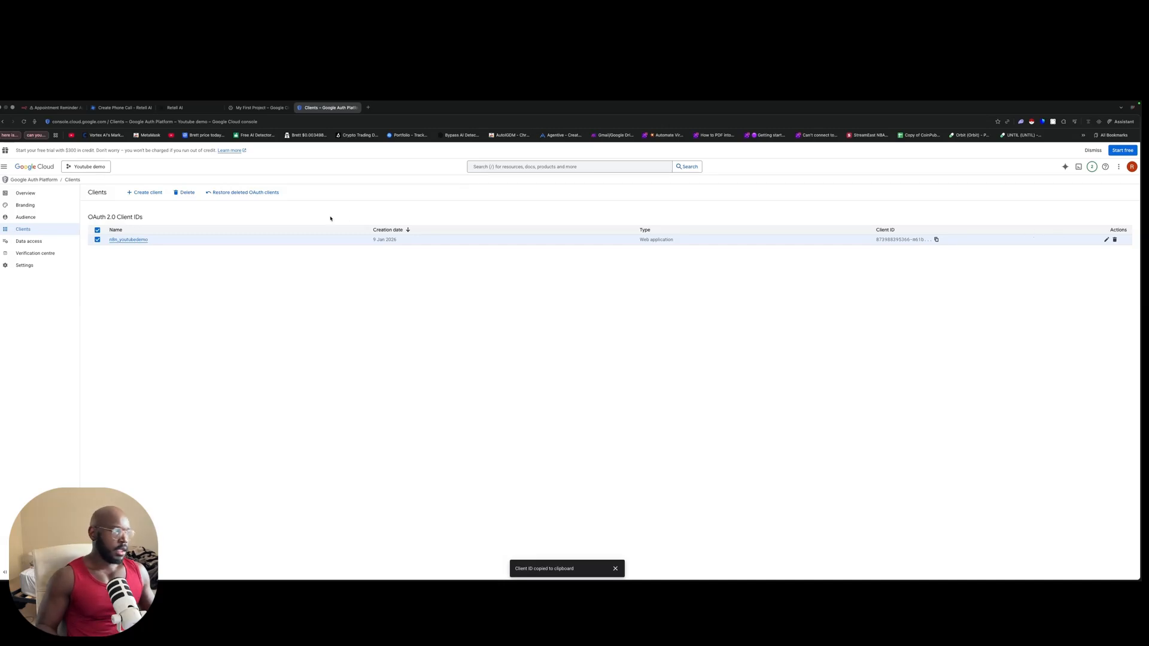
Step: Paste the client ID and the copied client secret into the n8n Google Calendar credential
left_click(45, 108)
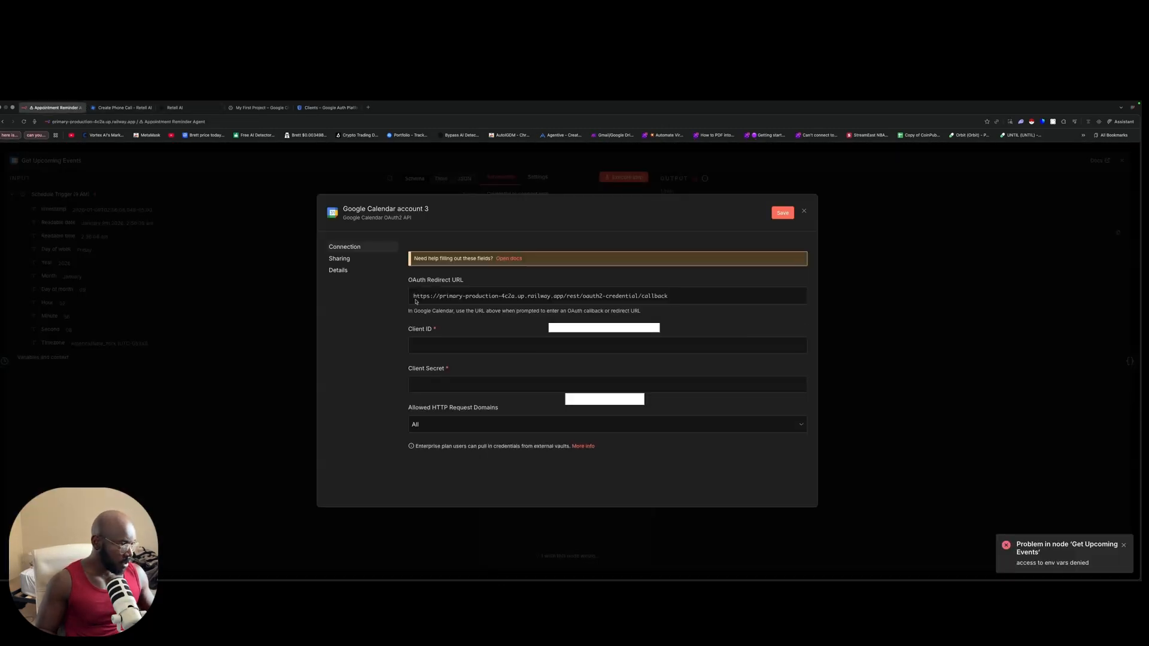
key("super+v")
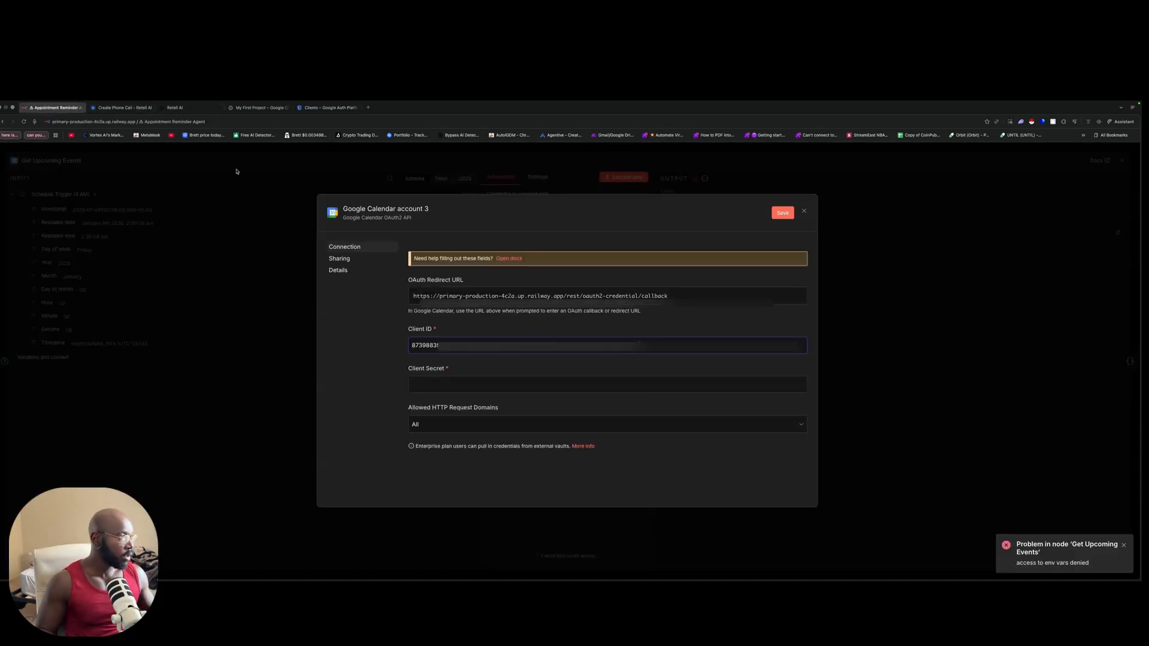
left_click(333, 108)
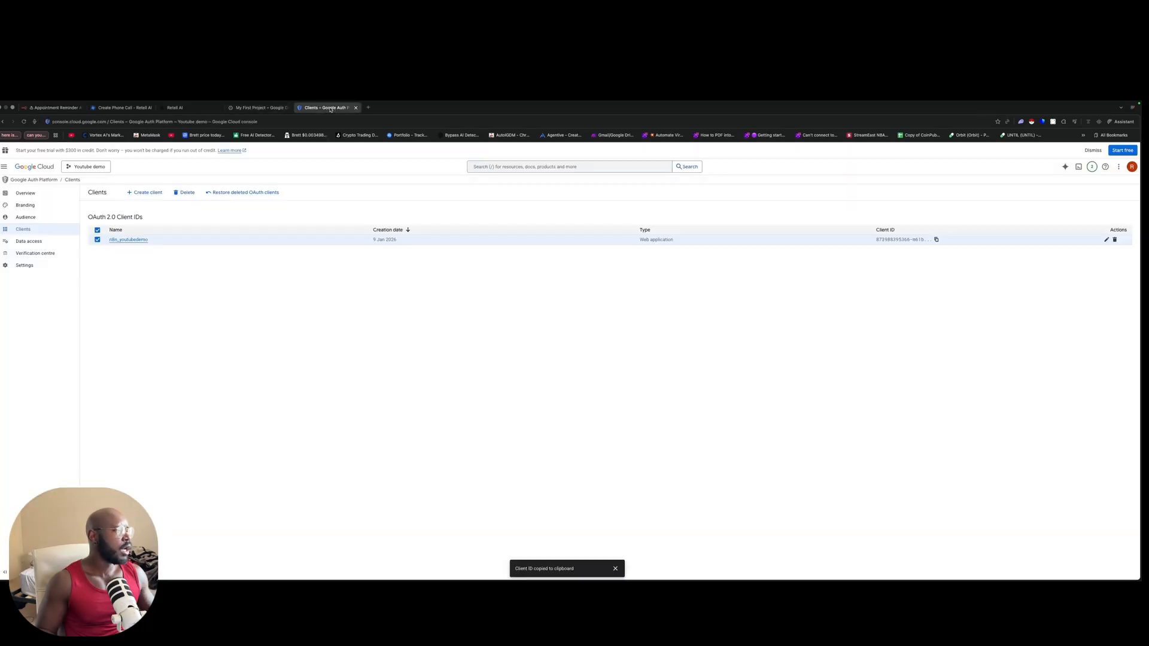
left_click(131, 240)
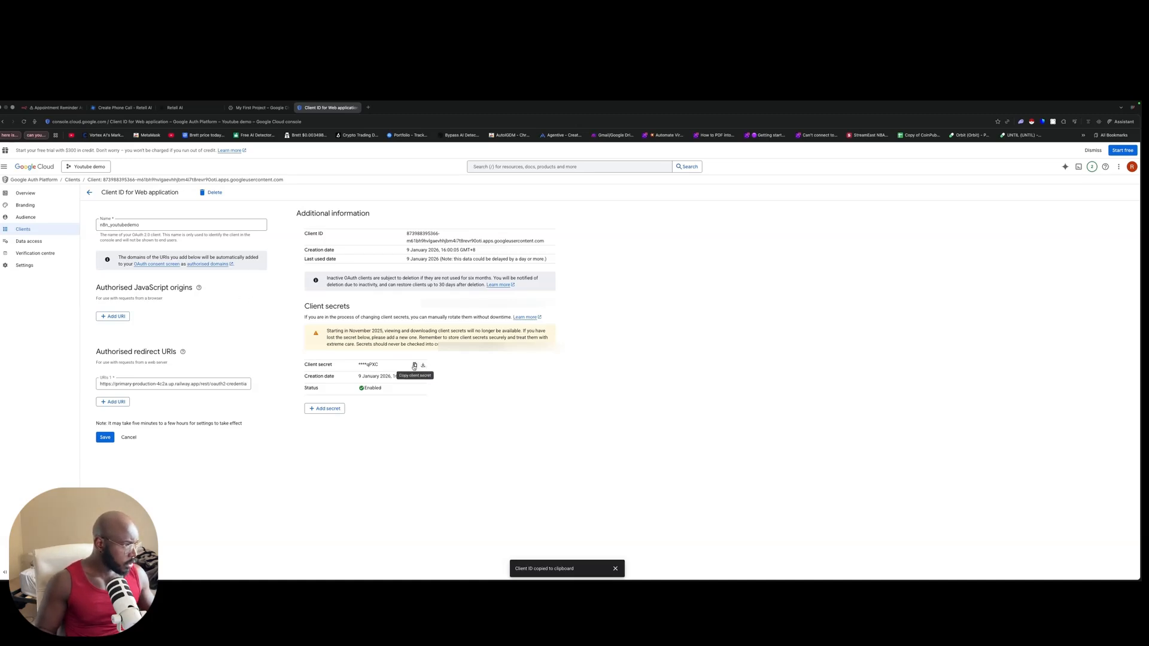
left_click(414, 366)
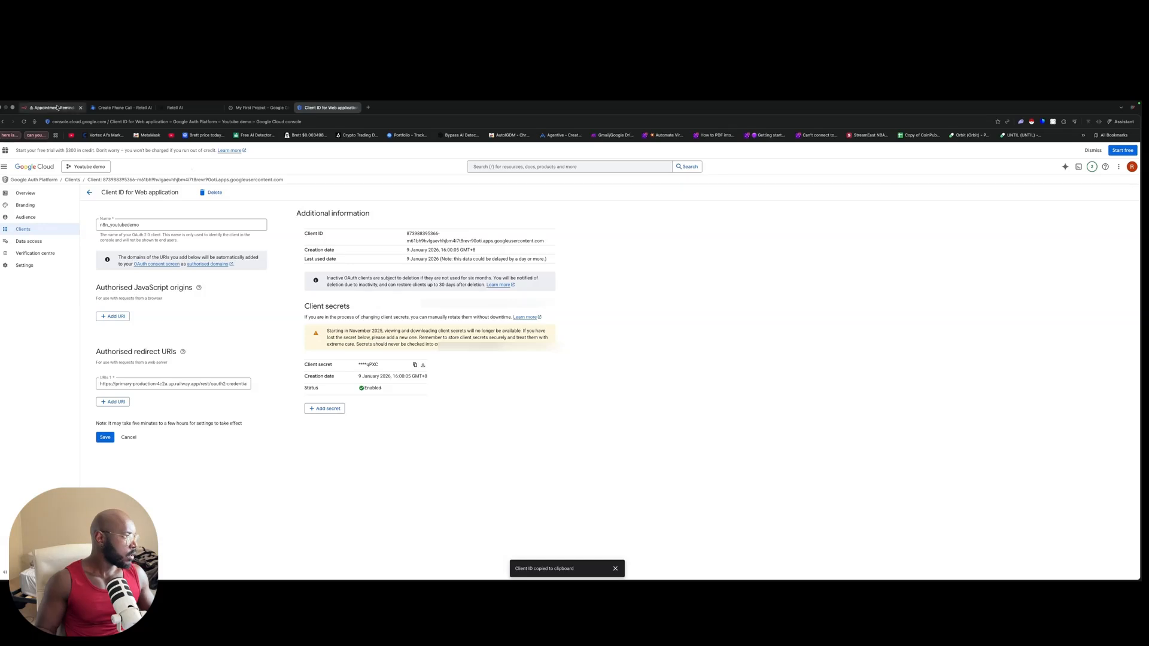
left_click(54, 108)
left_click(498, 383)
key("ctrl+v")
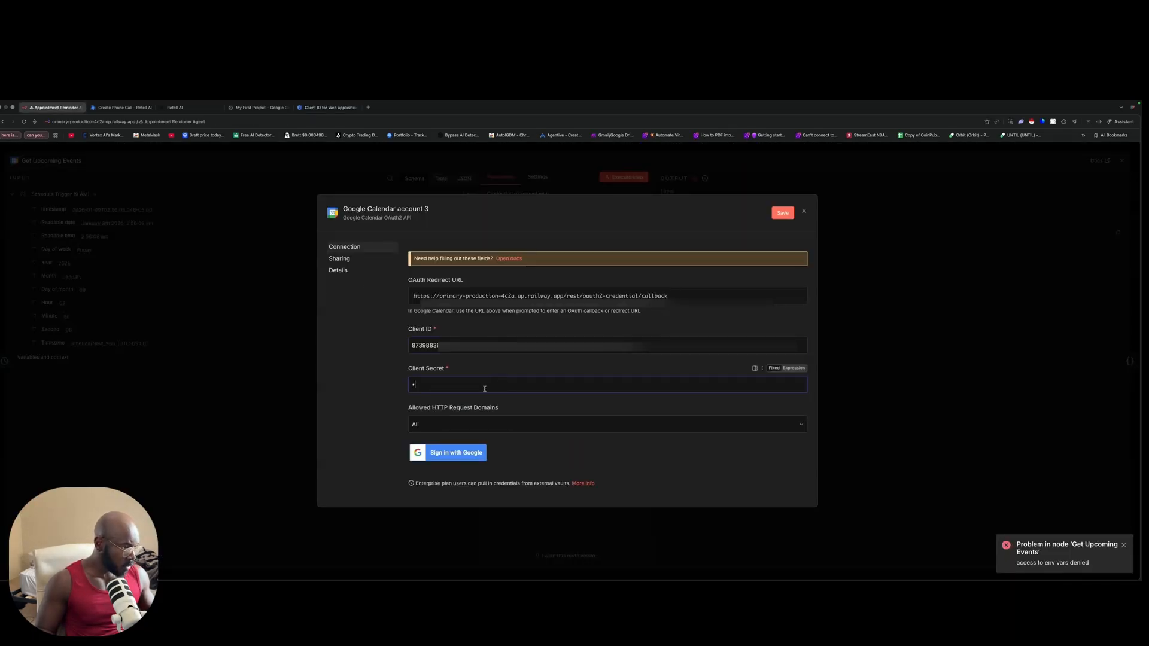
key("super+v")
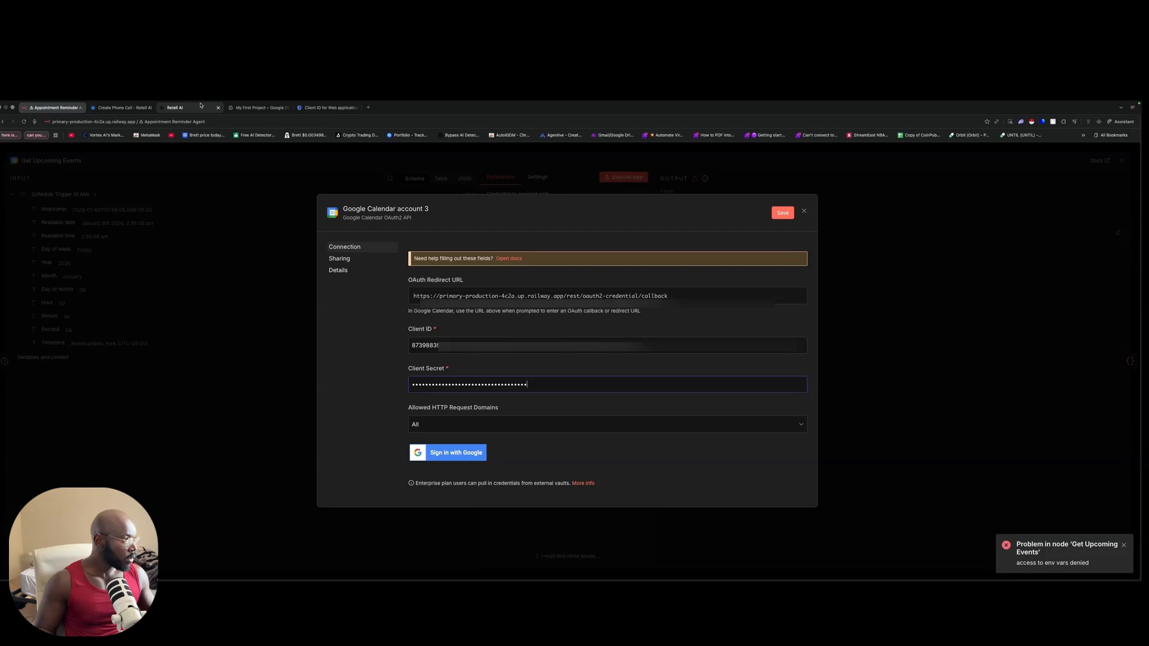
Step: Keep the unsaved credential open and rename it 'Bnb Youtube'
left_click(324, 108)
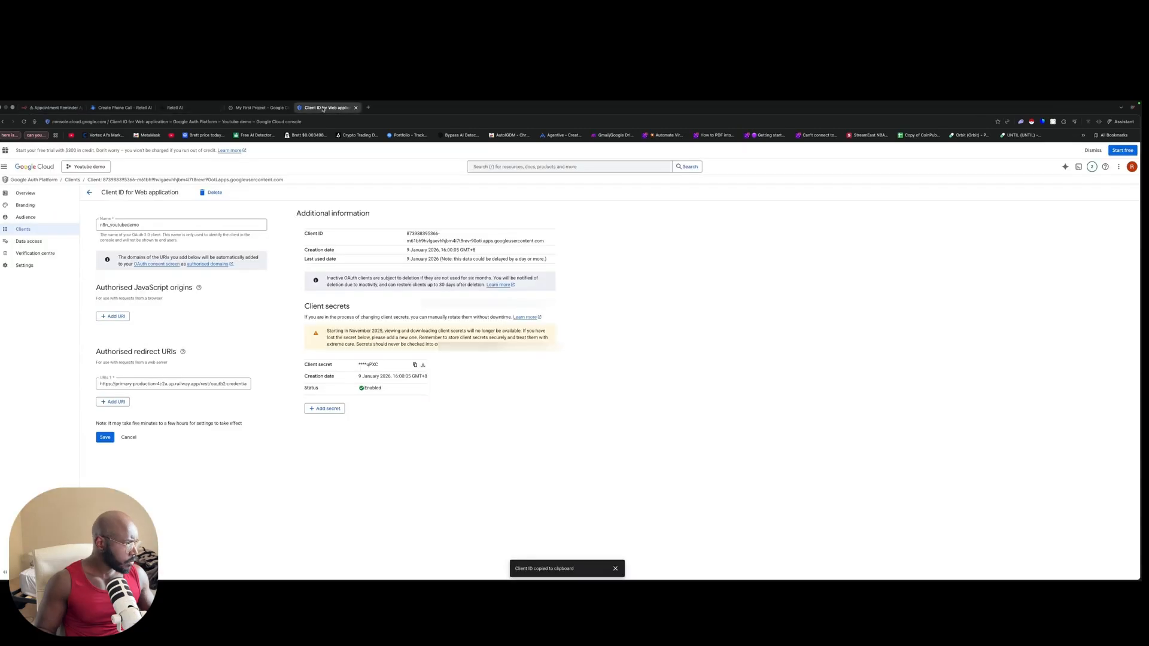
left_click(55, 108)
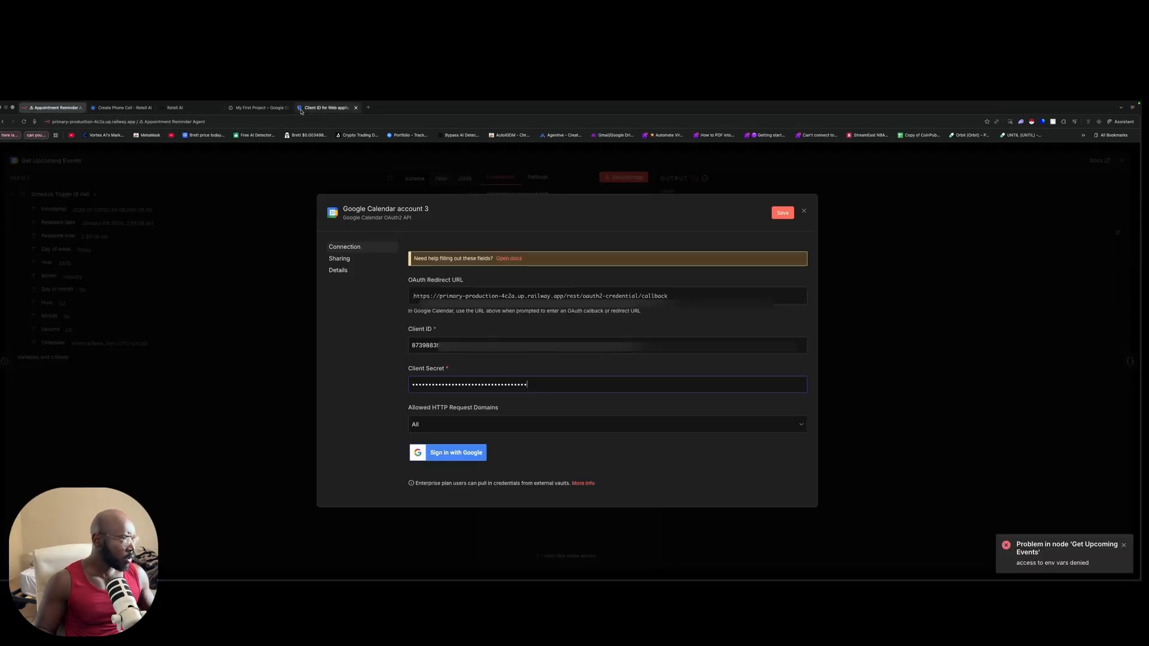
left_click(330, 109)
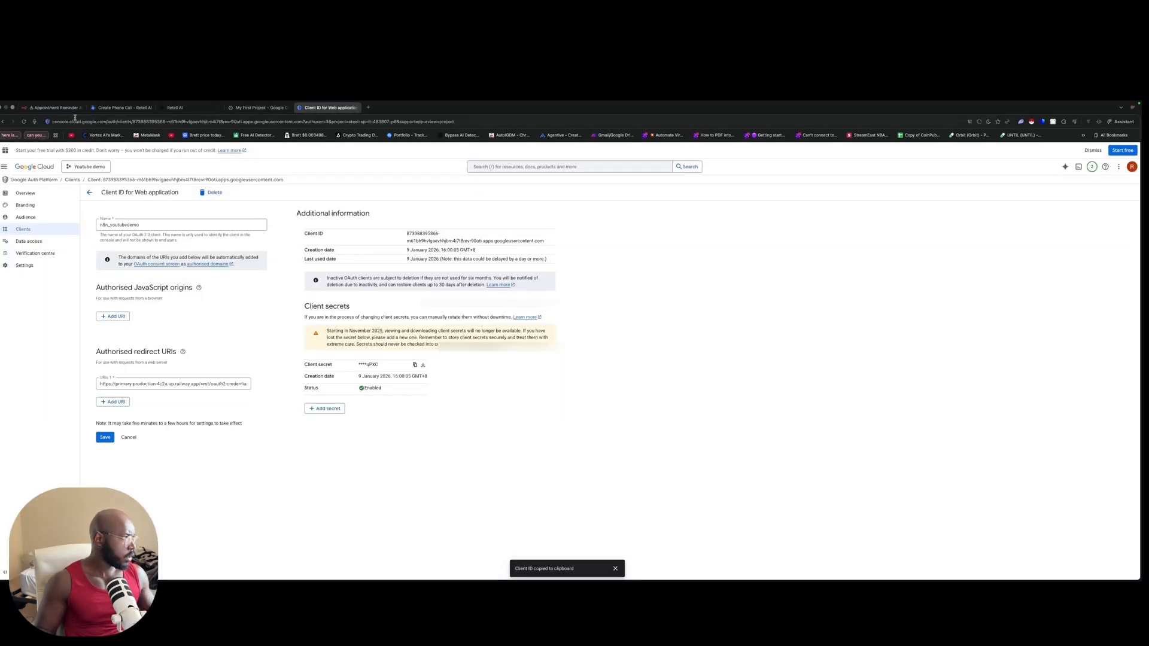
left_click(55, 108)
left_click(288, 368)
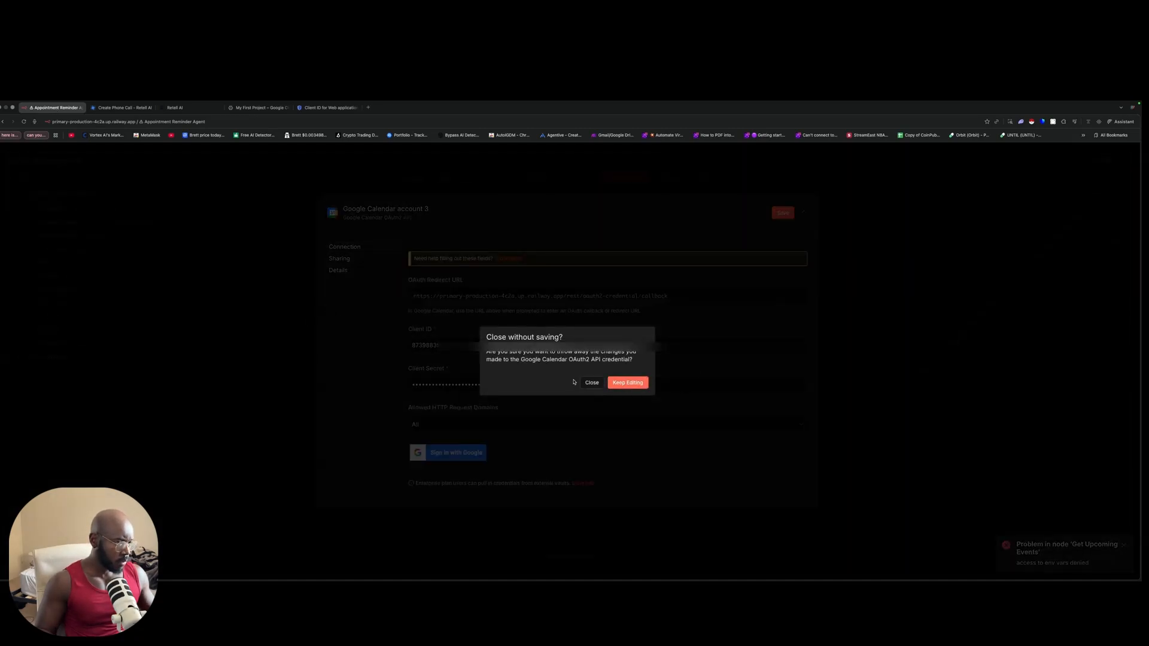
left_click(628, 382)
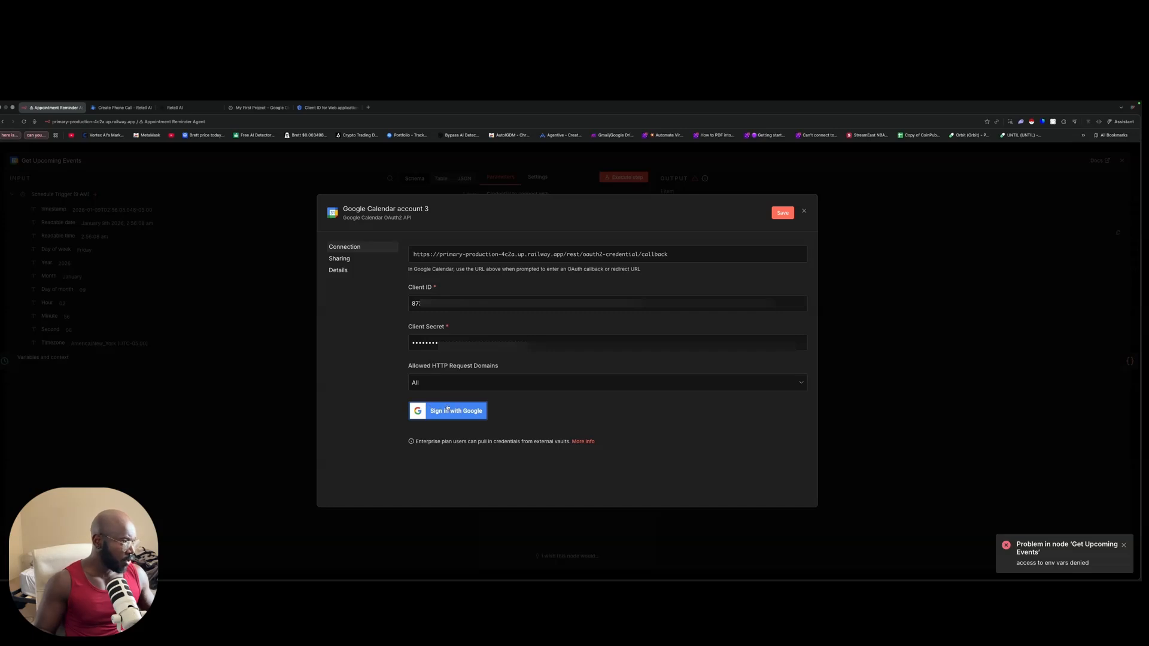
left_click(390, 208)
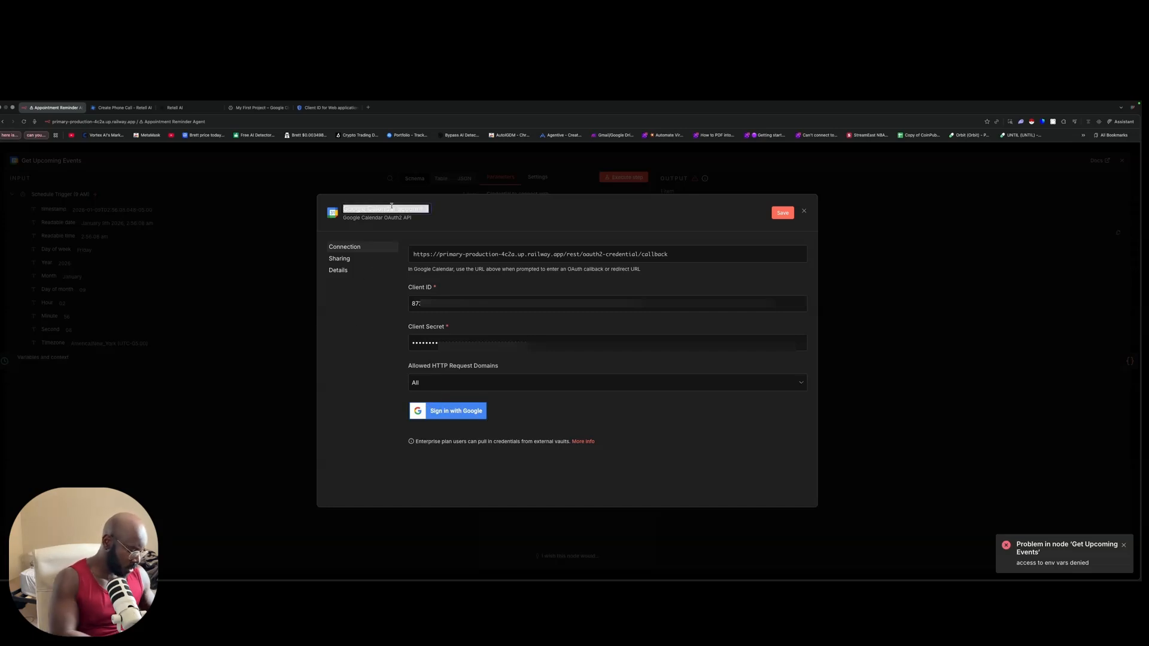
type("Bnb")
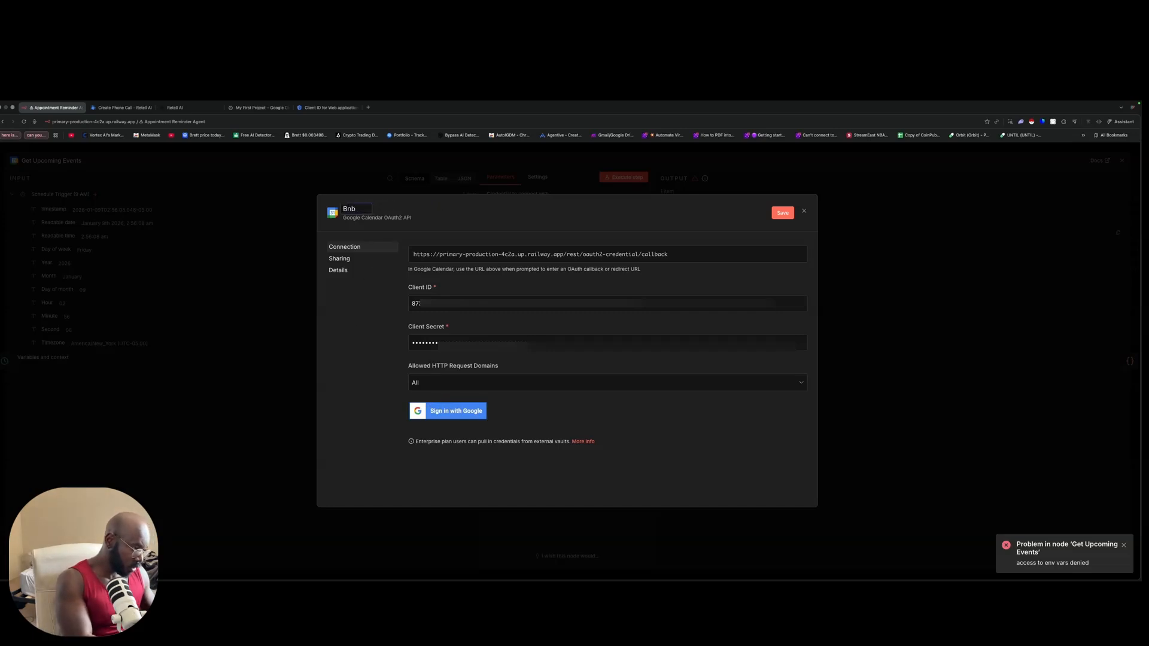
type(" Youtube")
key("BackSpace")
key("BackSpace")
key("BackSpace")
key("BackSpace")
key("BackSpace")
key("BackSpace")
type("outbe")
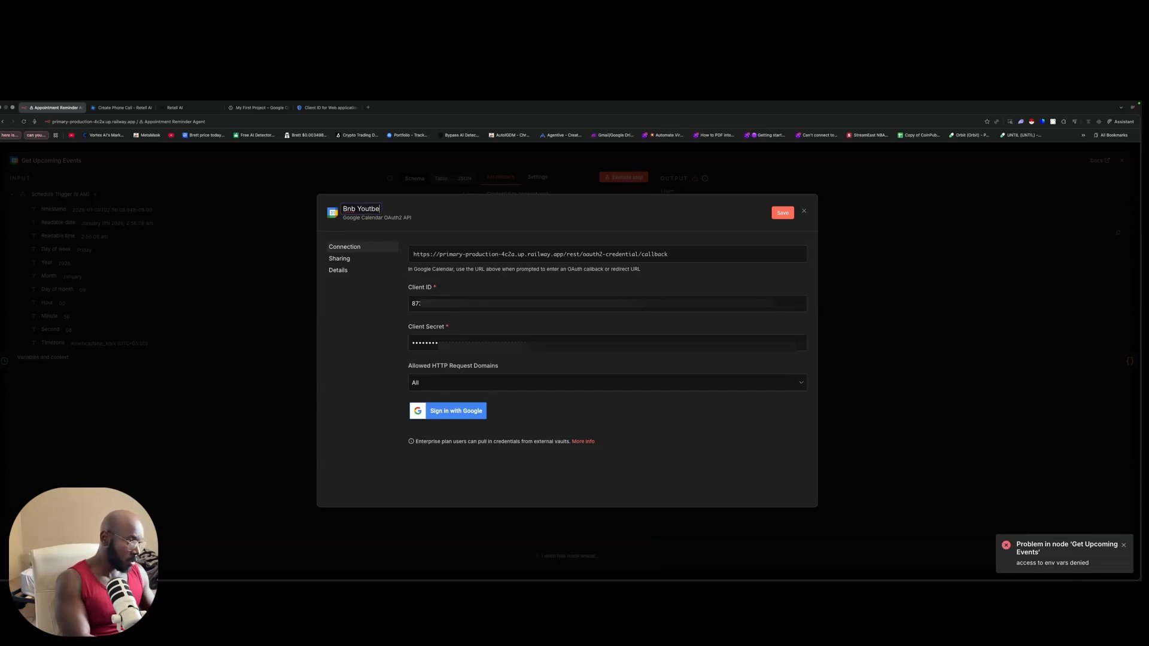
key("BackSpace")
key("BackSpace")
type("ube")
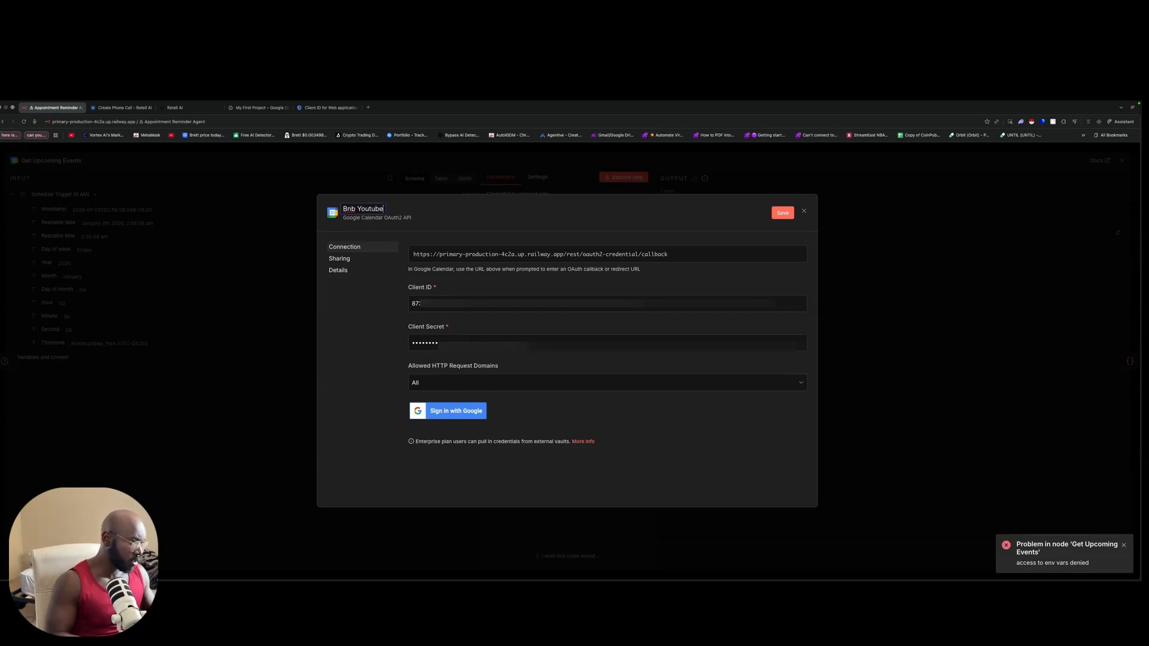
Step: Save the credential, sign in with the Google account and allow n8n calendar access
left_click(450, 417)
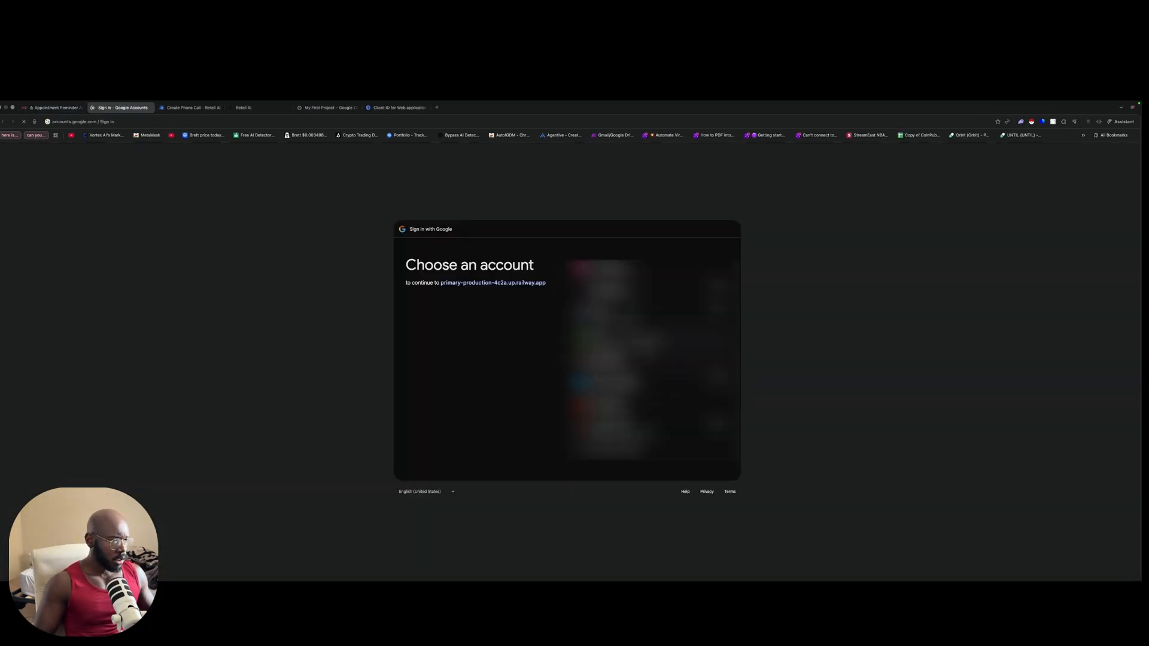
left_click(712, 411)
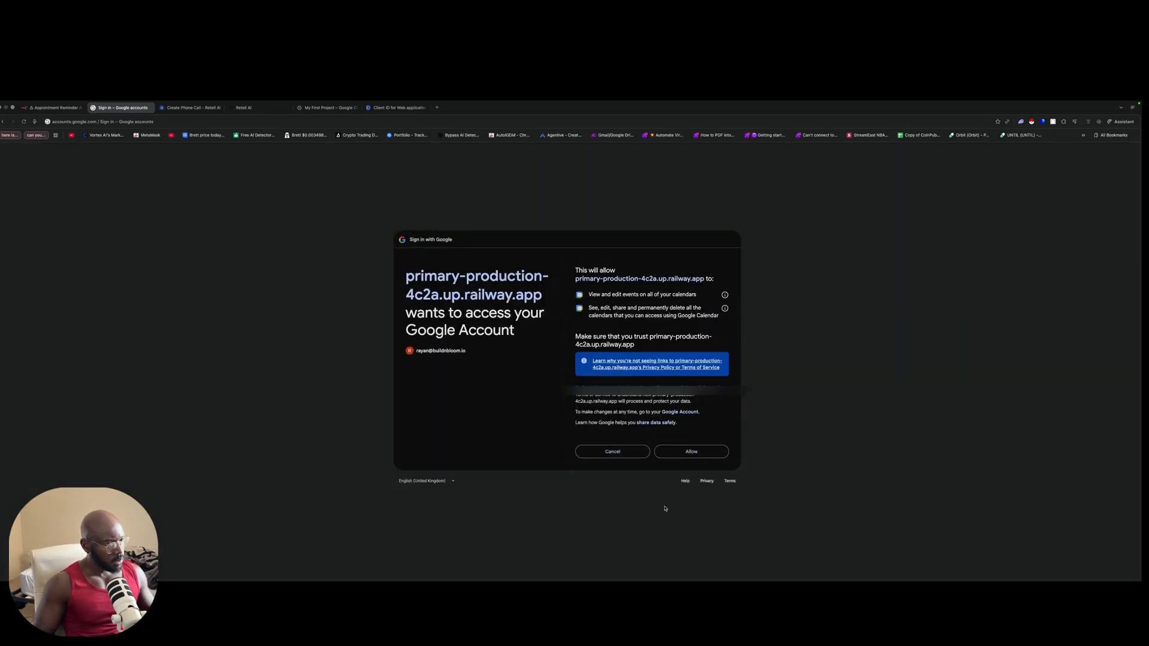
left_click(689, 453)
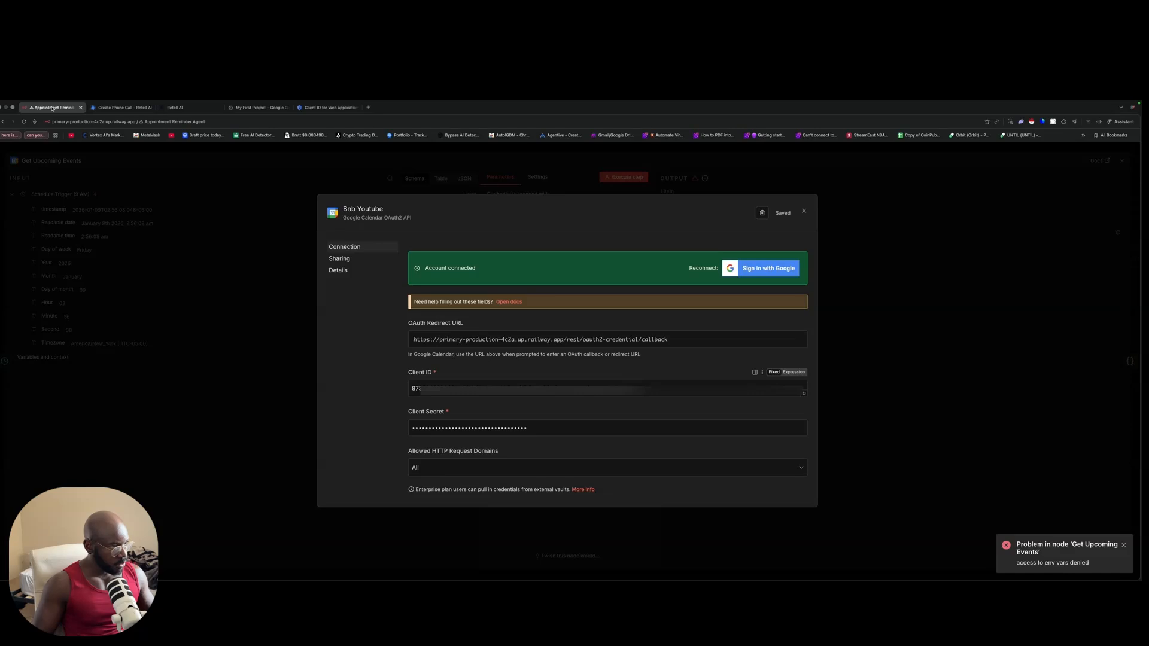
Step: Close the connected credential dialog and return to the n8n_youtubedemo client details in Google Cloud
left_click(805, 212)
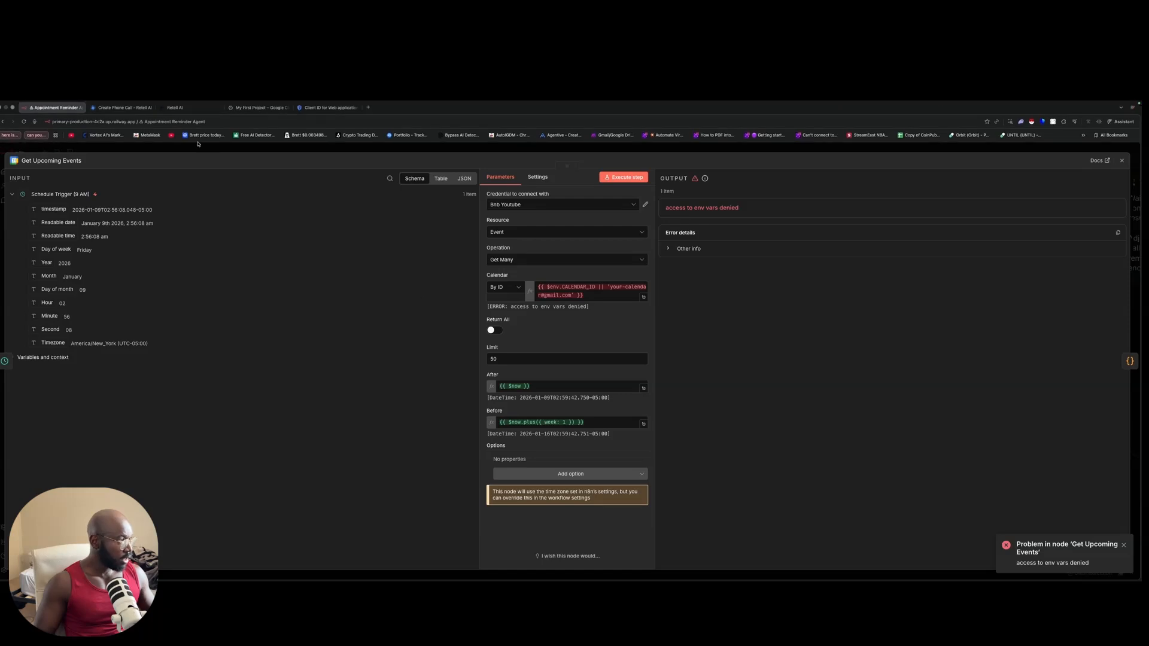
left_click(327, 108)
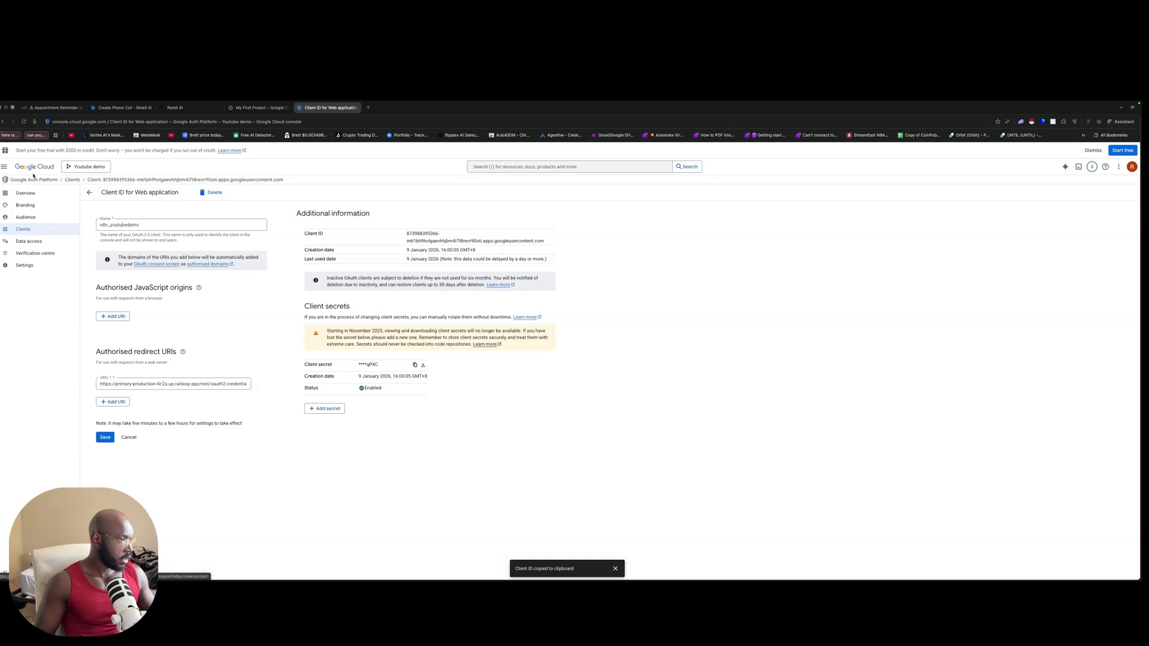
Step: Search for 'google calendar' and enable the Google Calendar API
left_click(587, 168)
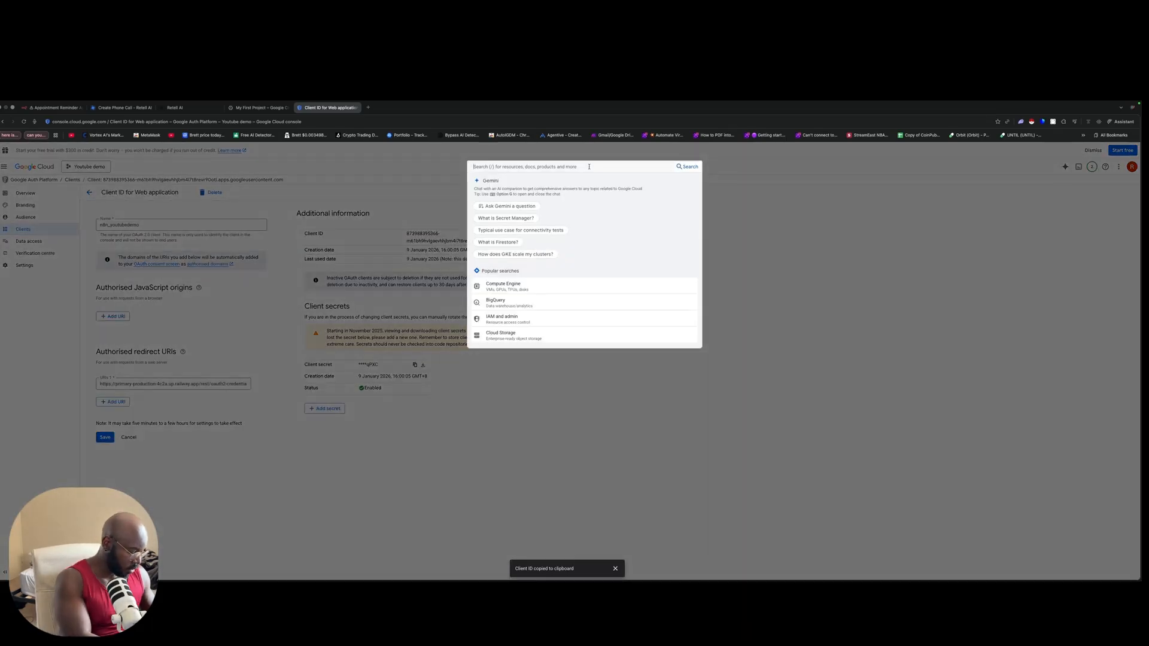
type("google calendar")
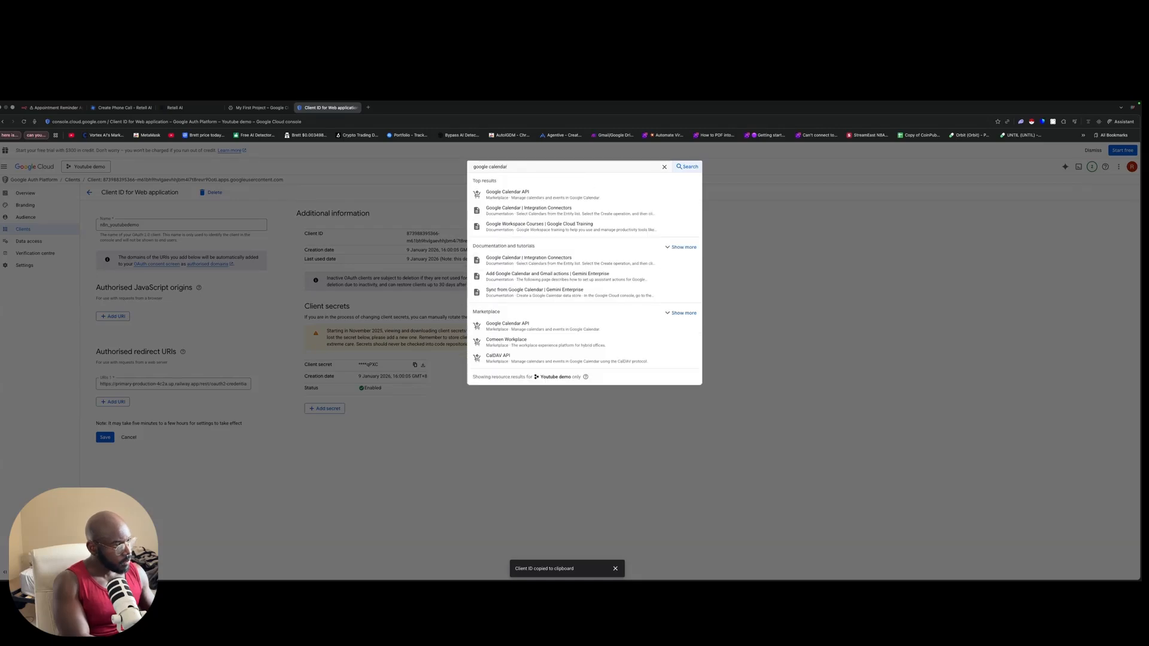
left_click(566, 191)
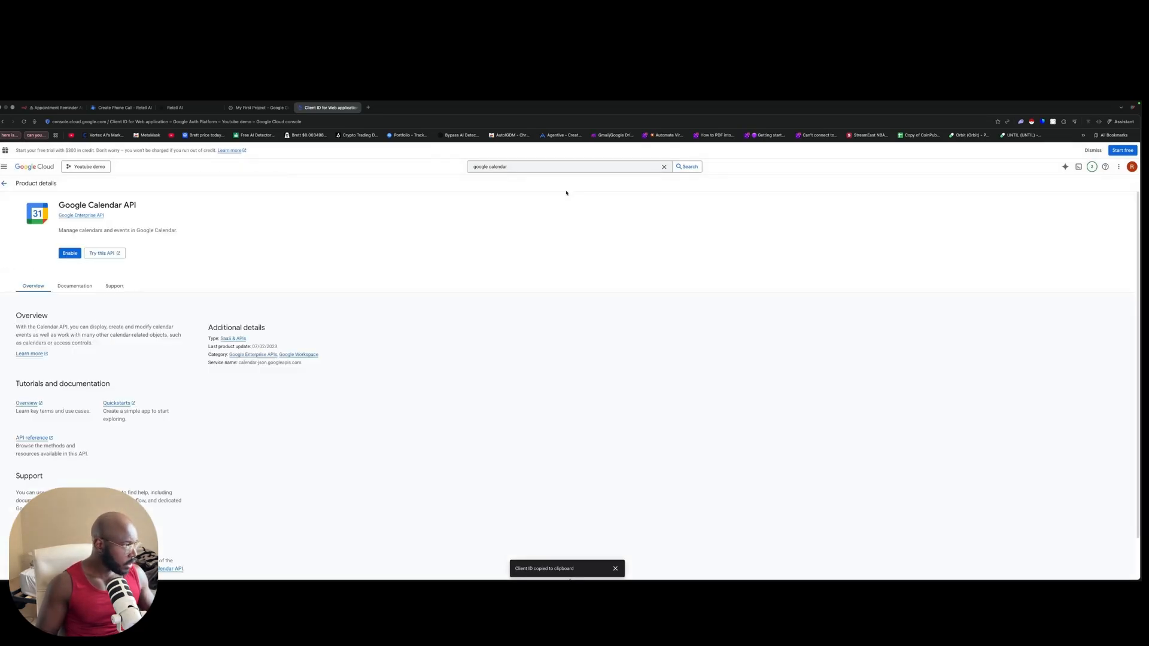
left_click(70, 253)
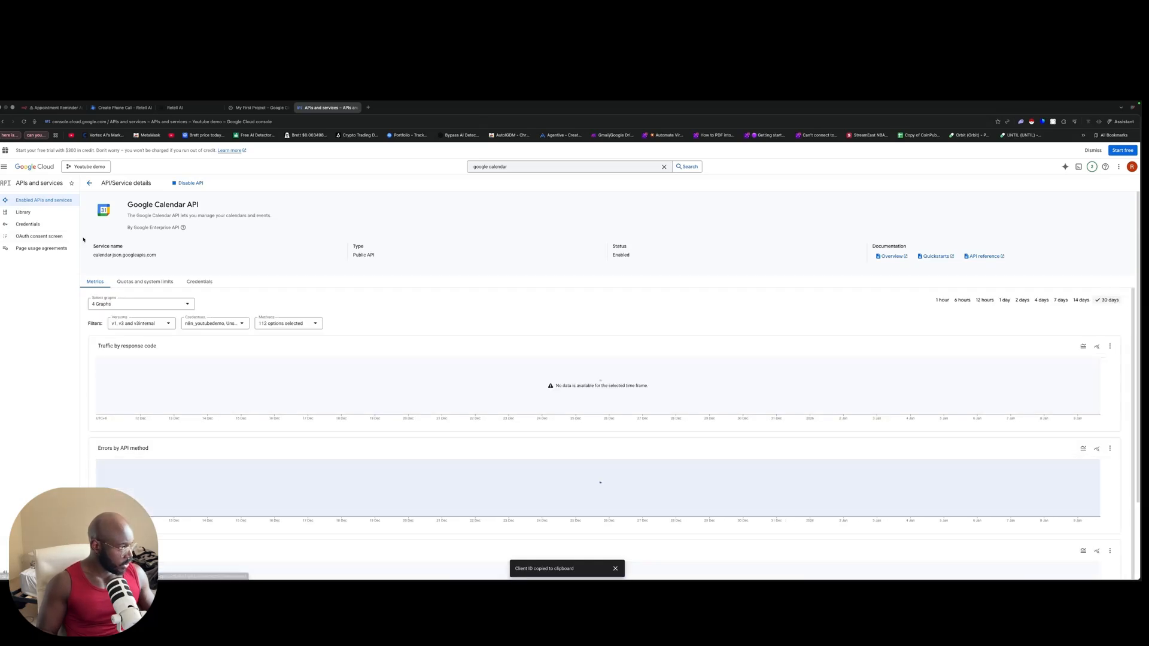
Step: Check the n8n_youtubedemo OAuth client, then go to the Data access scopes page
left_click(193, 280)
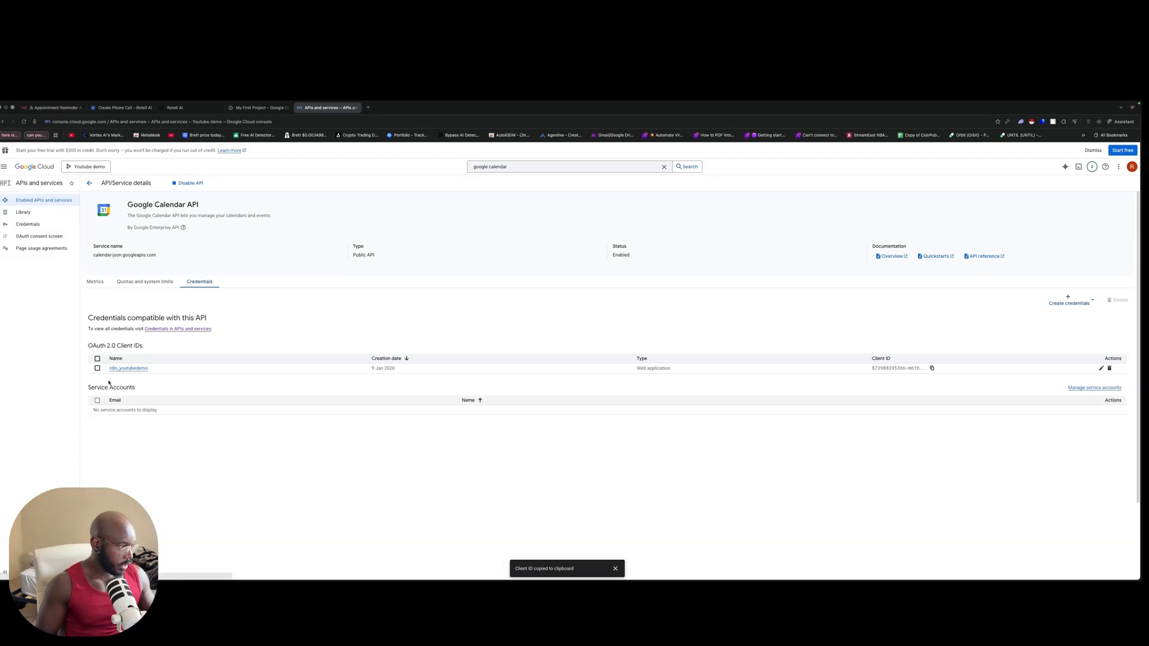
left_click(129, 368)
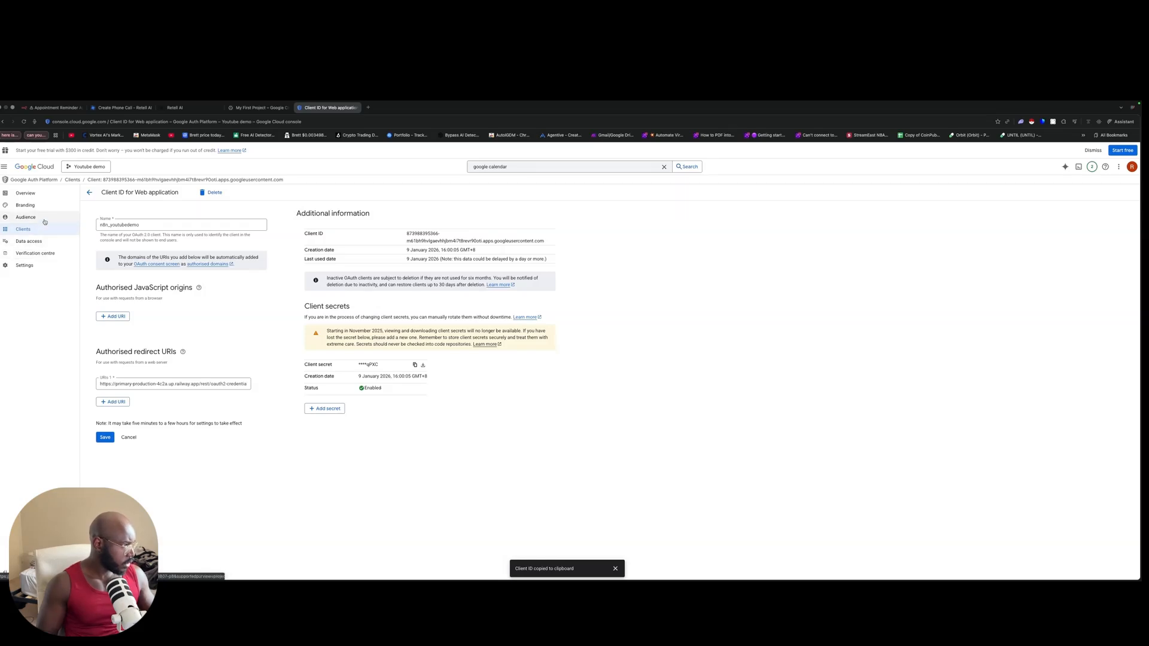
left_click(91, 192)
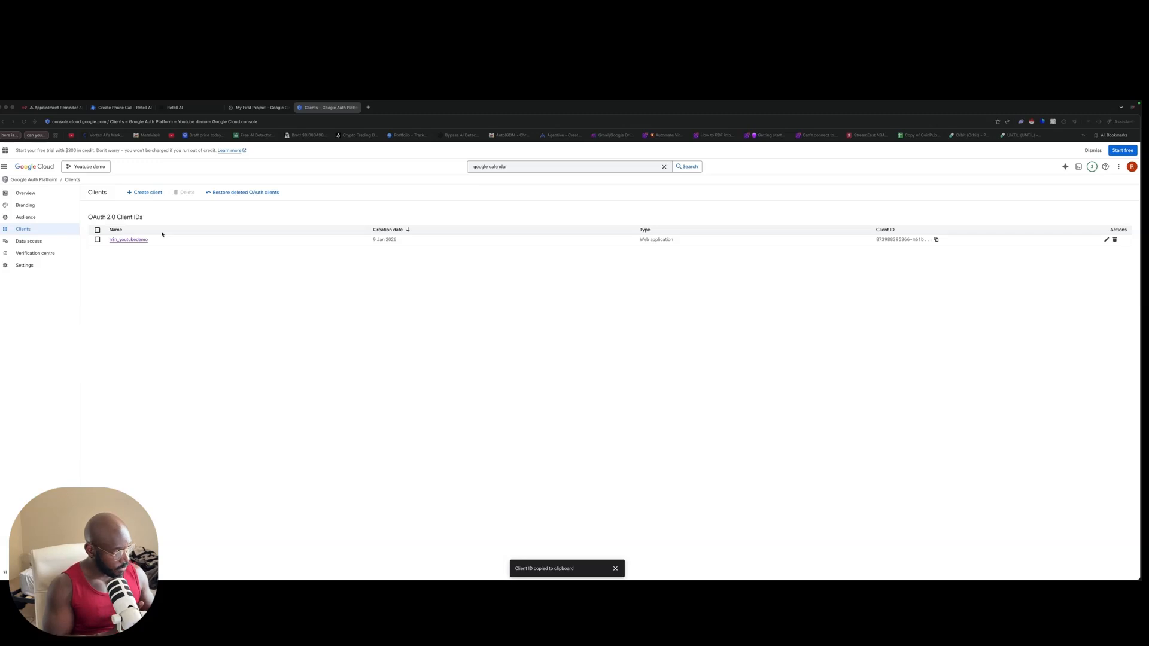
left_click(36, 241)
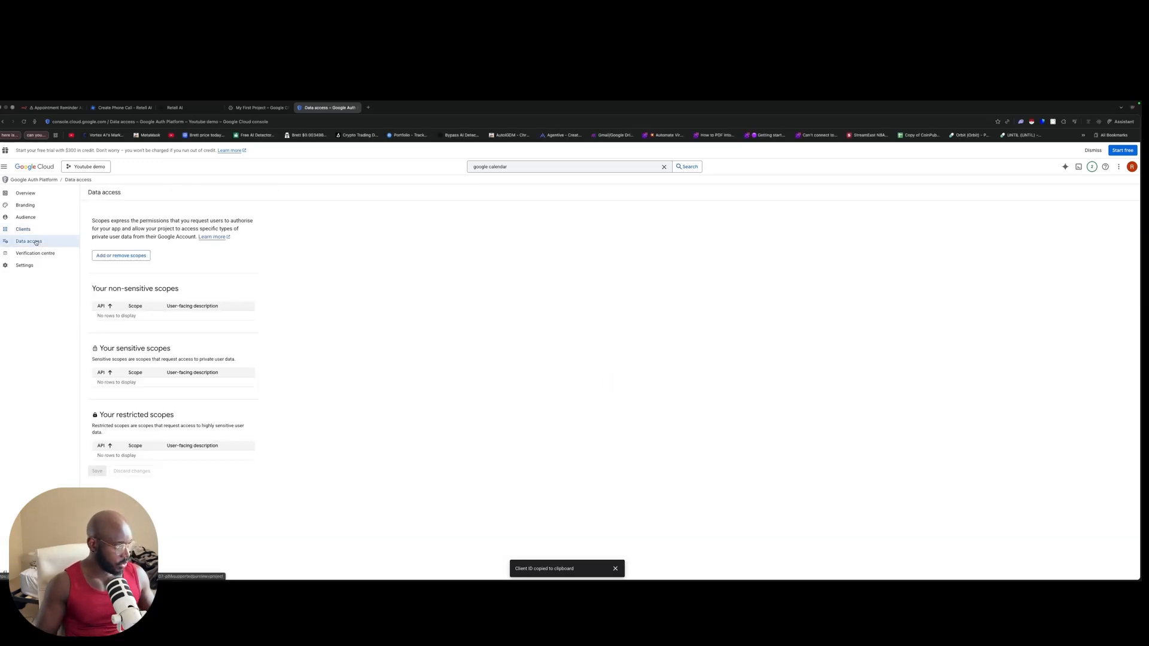
Step: Open the scope picker and filter it to the Google Calendar API
left_click(122, 256)
key("ctrl+Up")
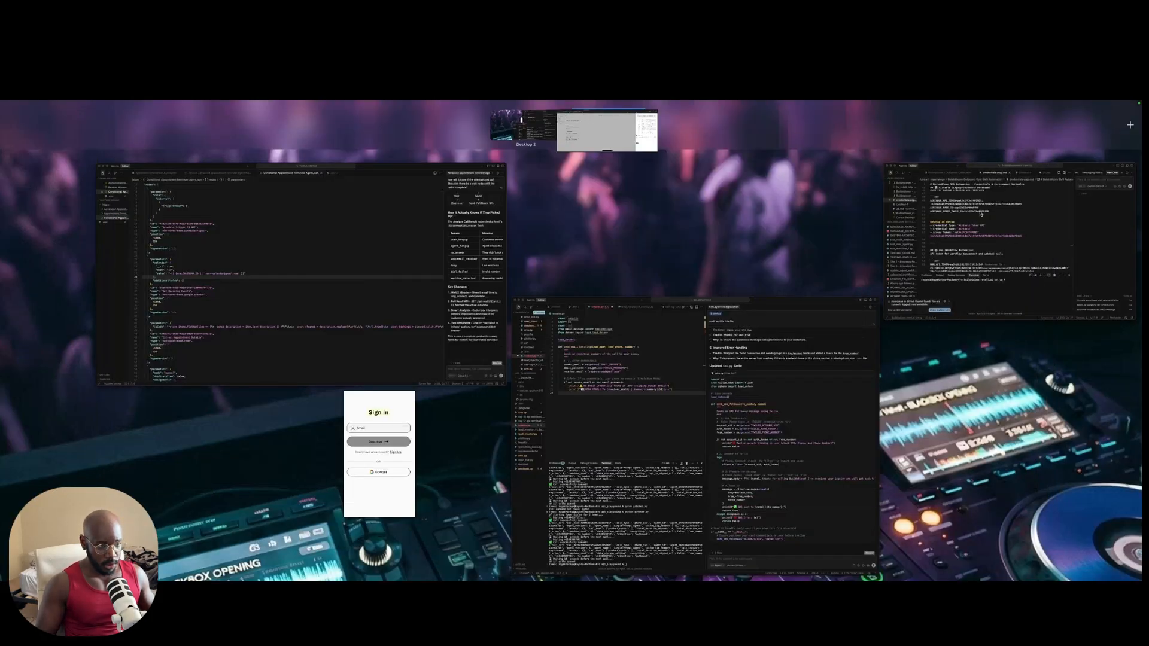
left_click(609, 128)
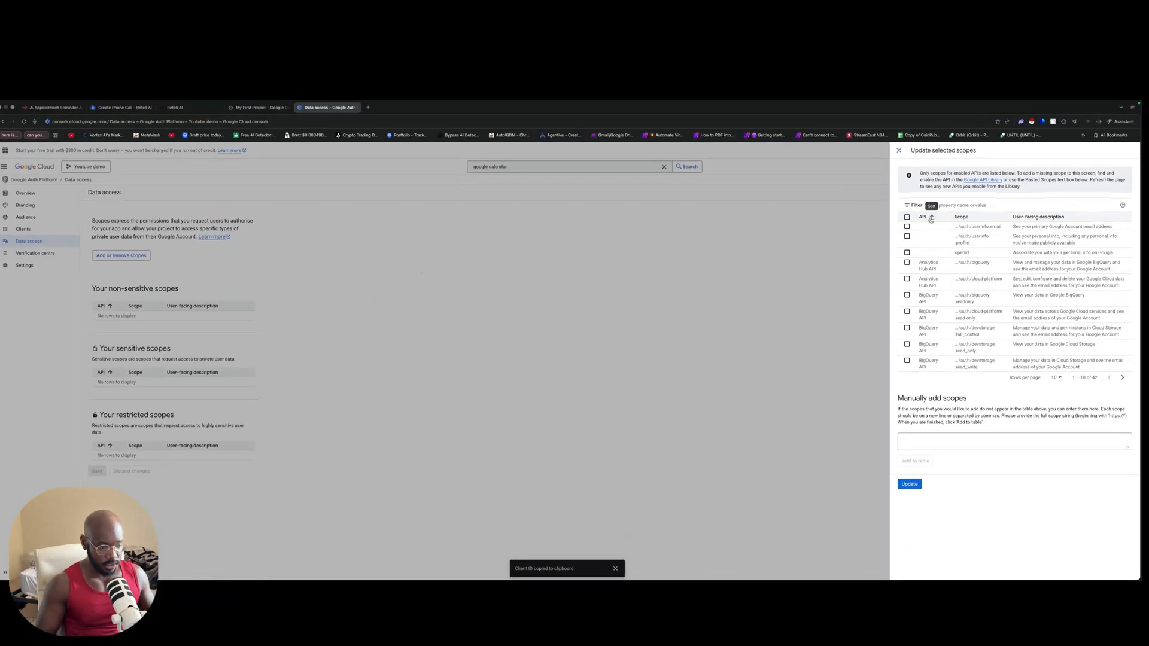
left_click(947, 205)
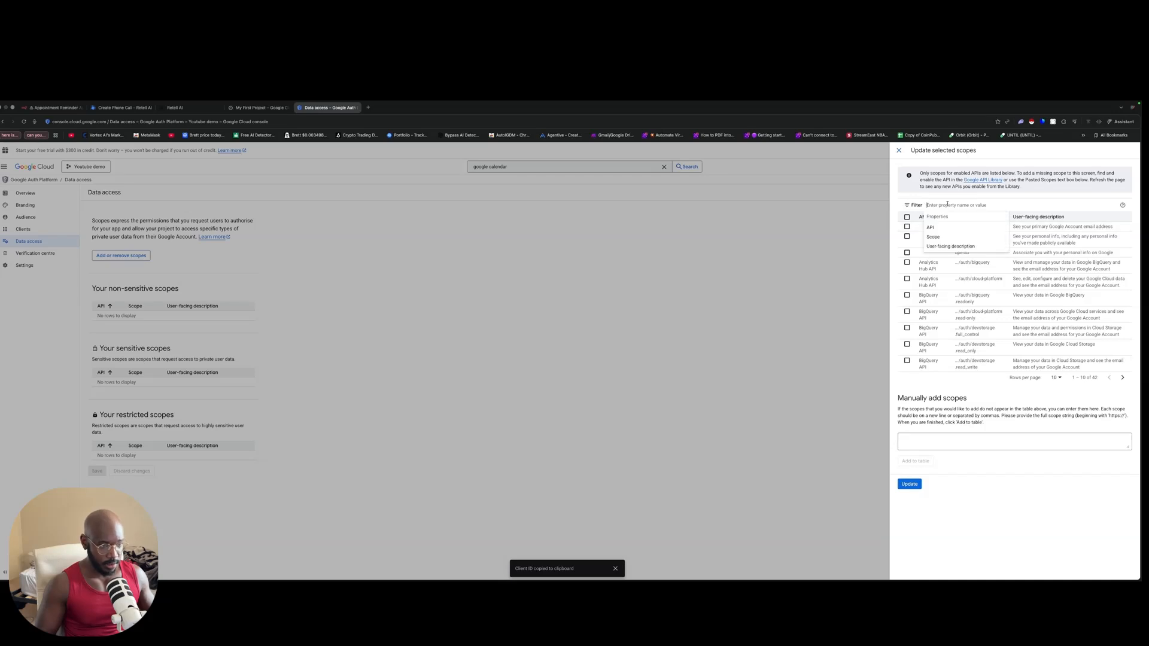
type("c")
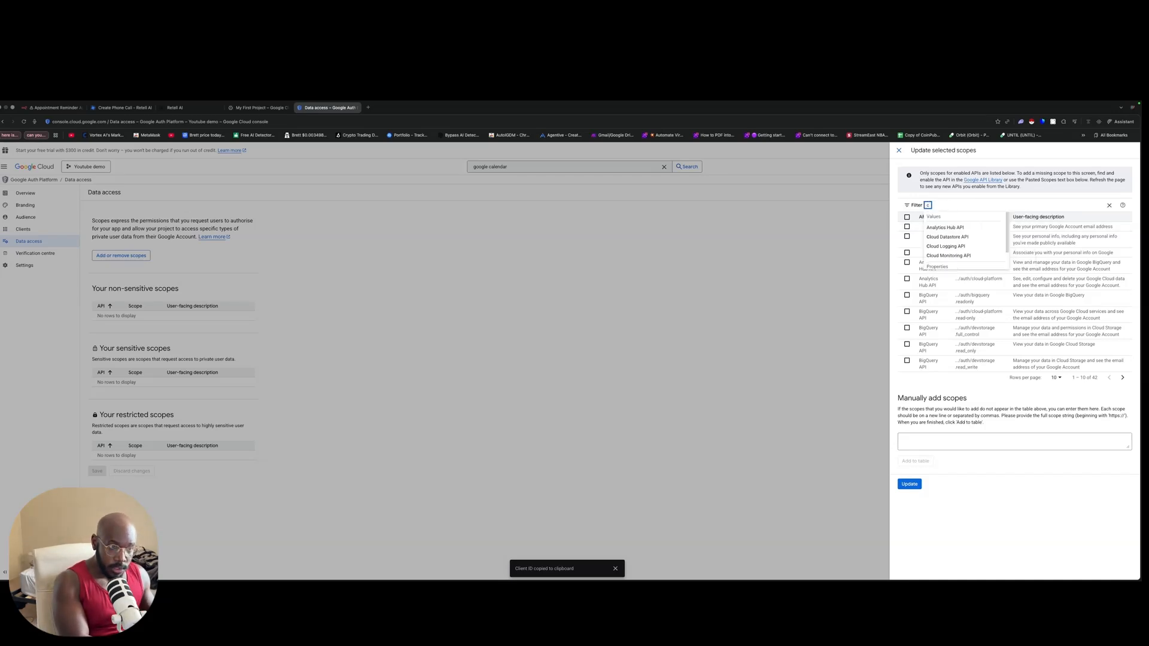
type("ale")
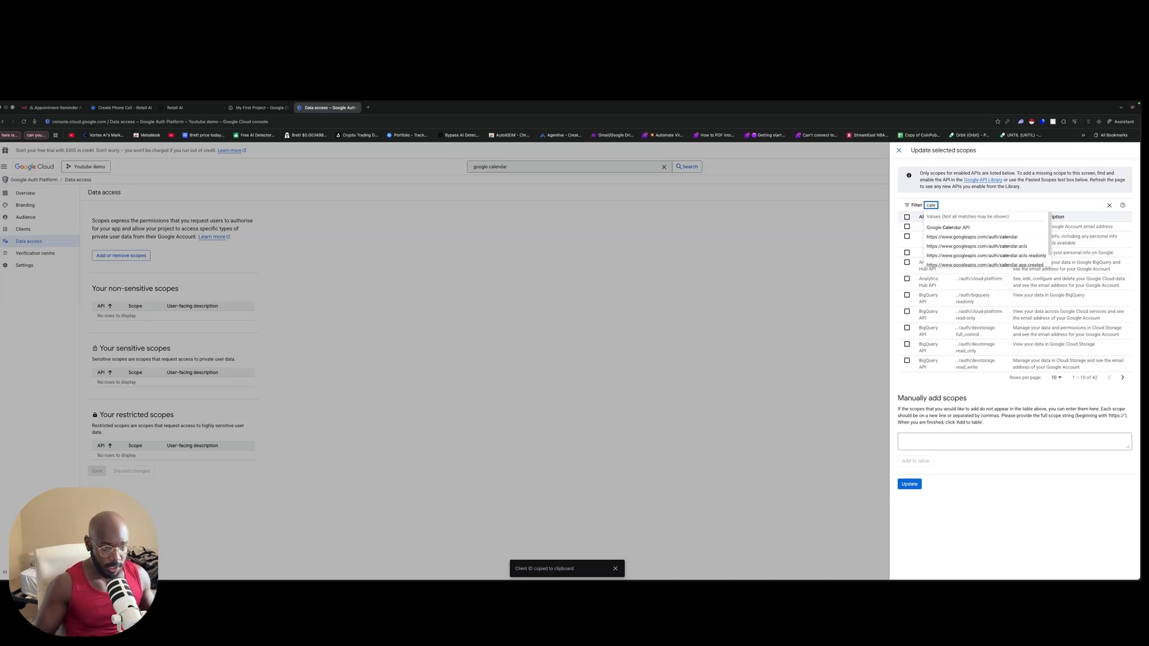
left_click(947, 229)
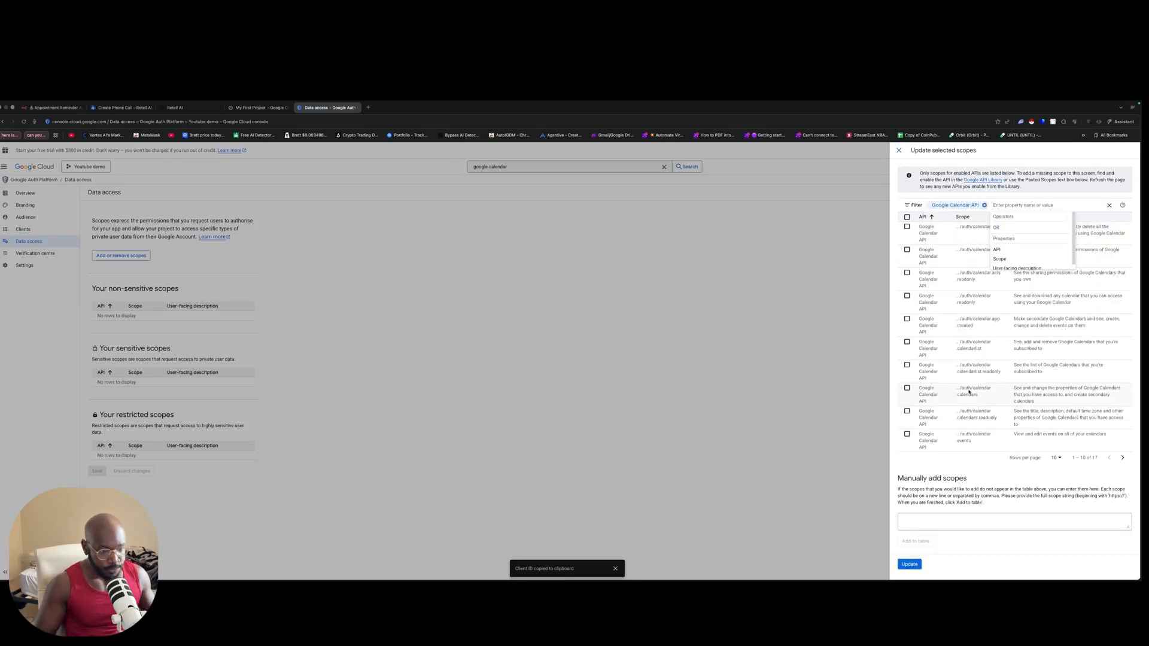
left_click(1043, 197)
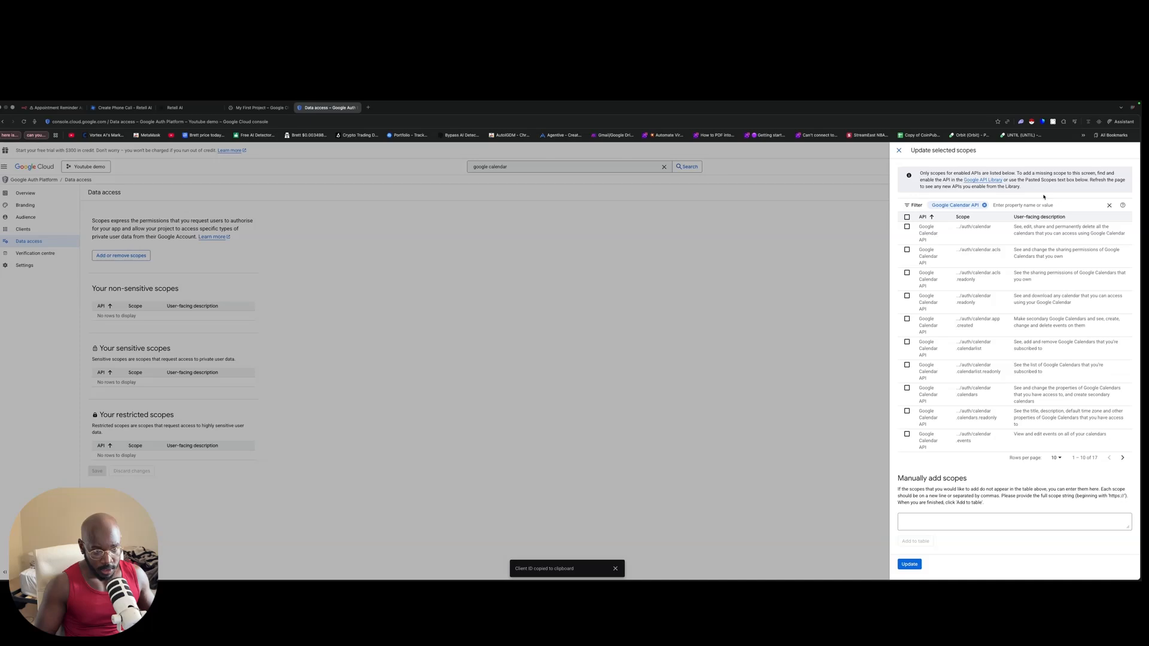
Step: Tick calendar, calendar.readonly, calendar.events, events.owned, events.readonly, freebusy and related scopes, then update
left_click(907, 227)
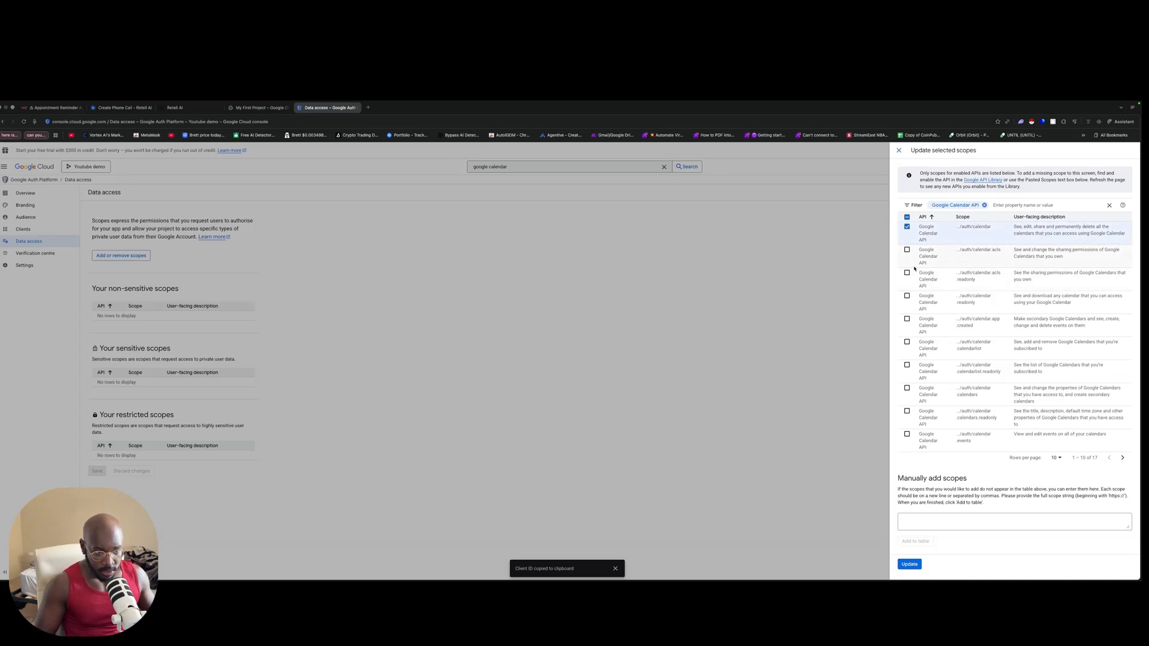
left_click(907, 297)
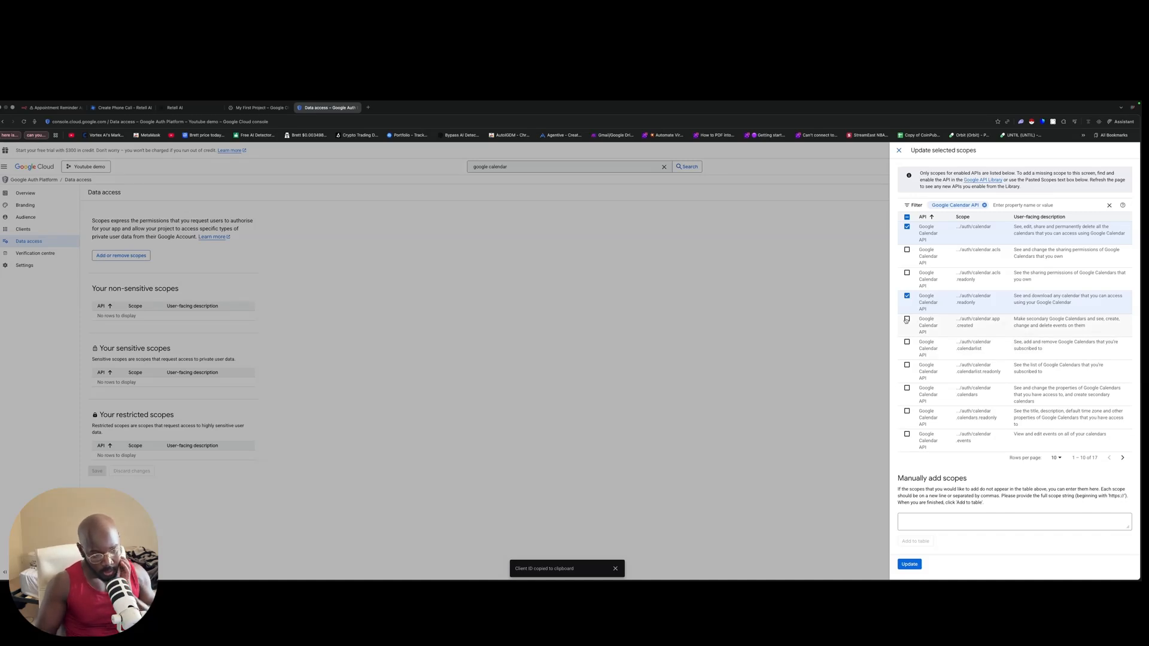
left_click(906, 320)
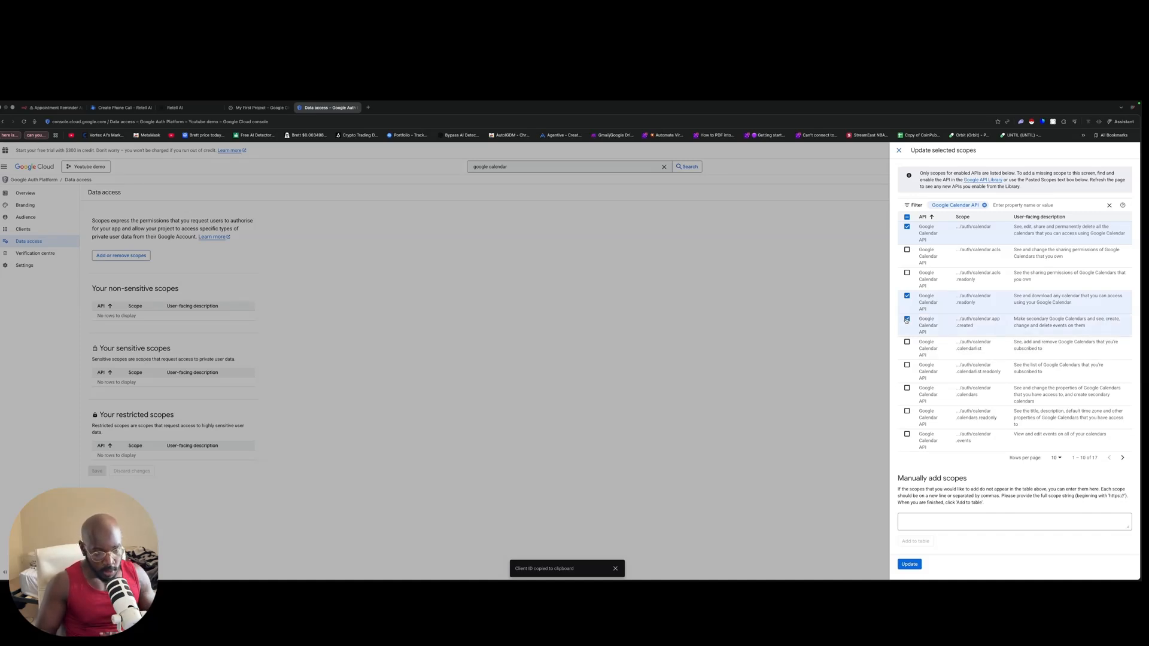
left_click(906, 343)
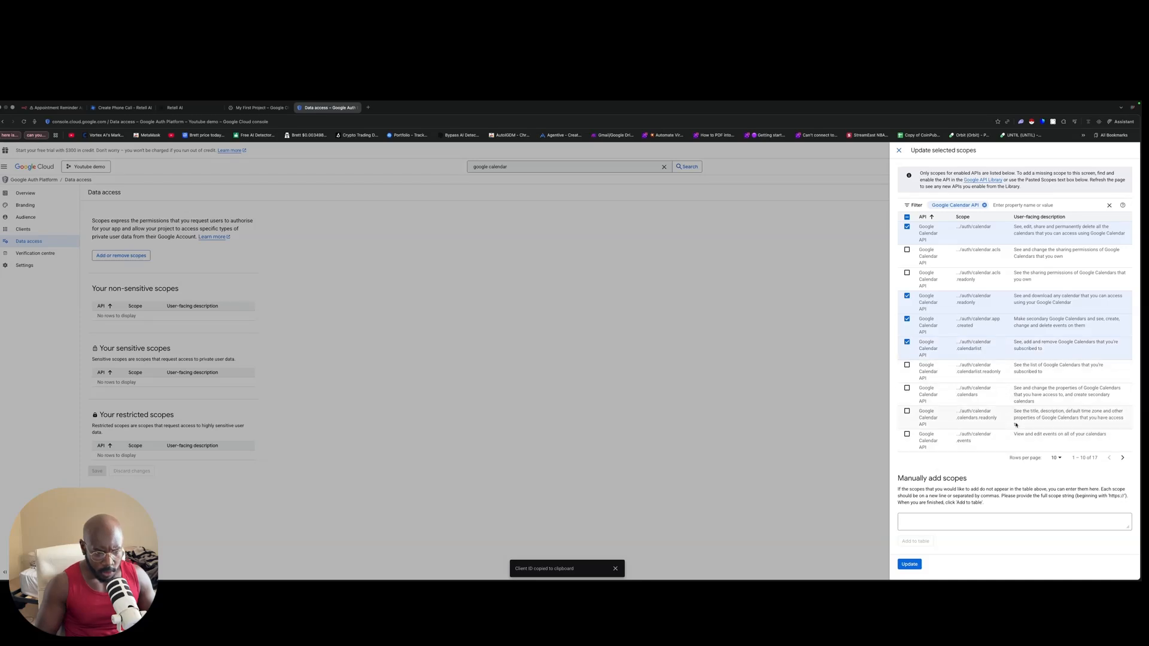
left_click(907, 435)
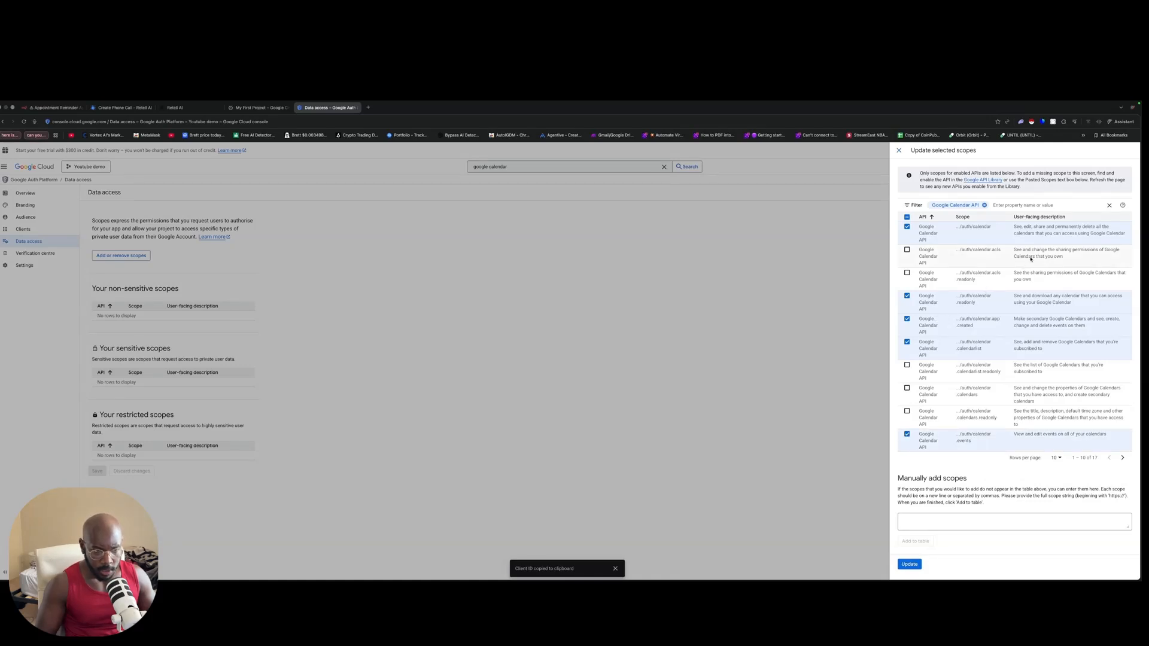
left_click(1122, 458)
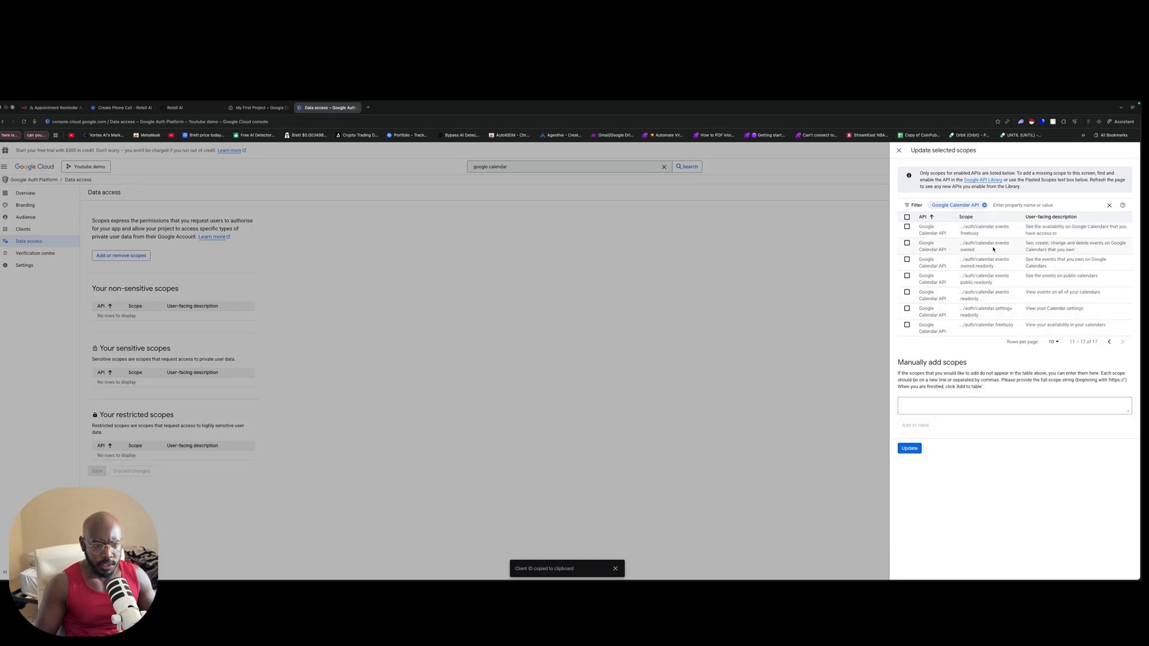
left_click(907, 243)
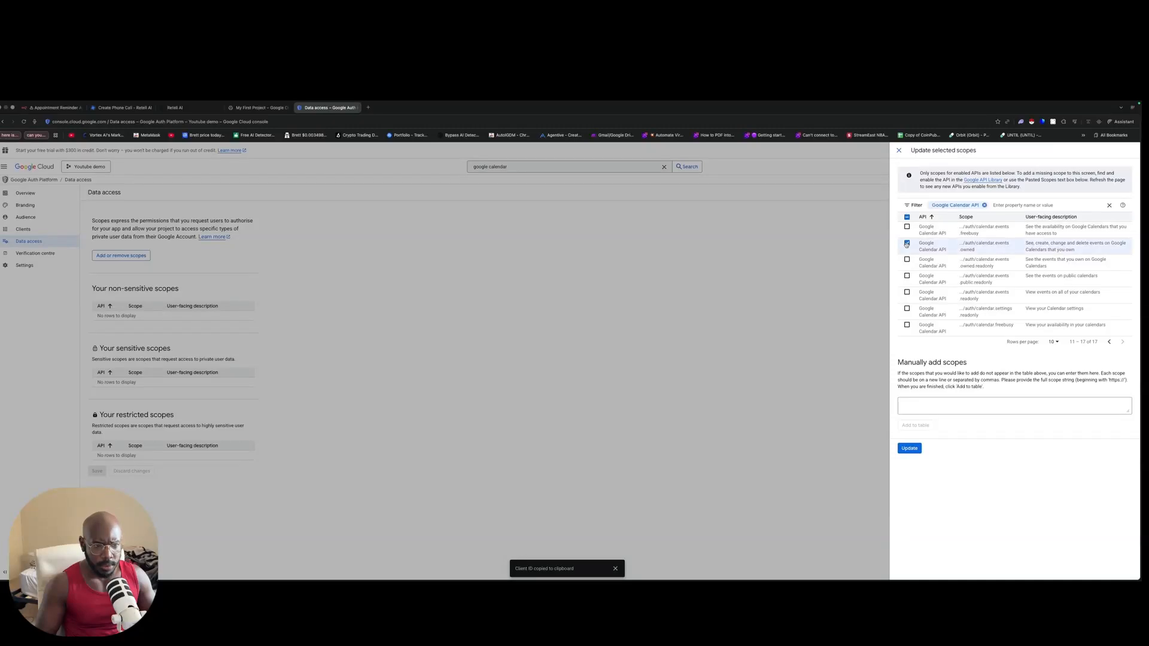
left_click(907, 293)
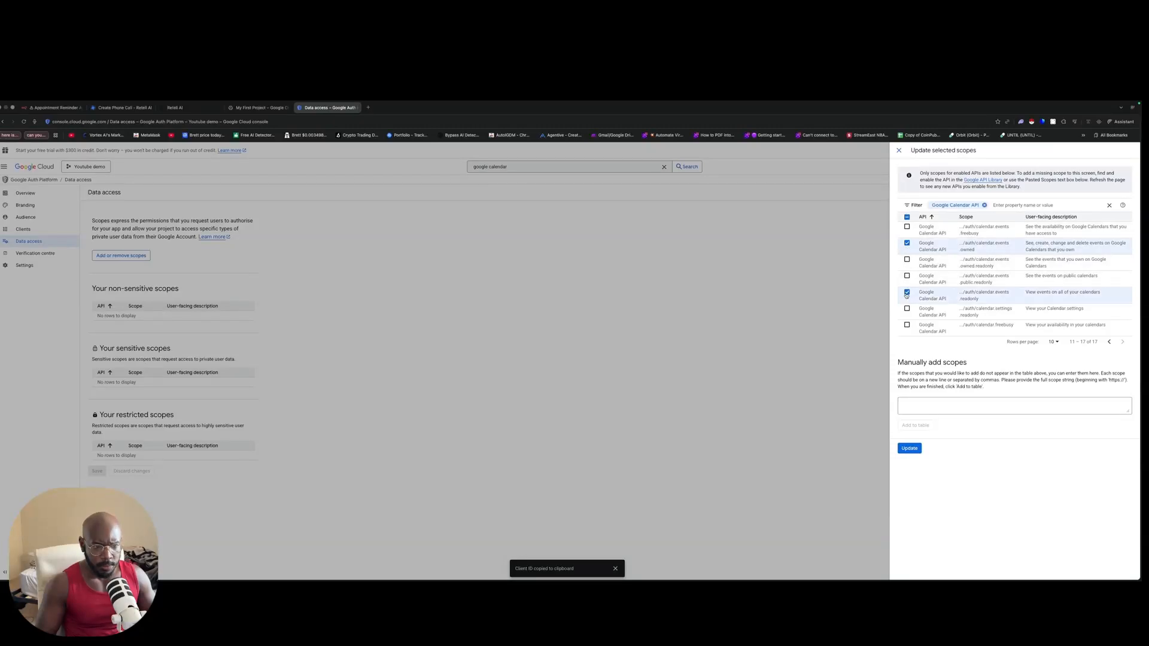
left_click(907, 325)
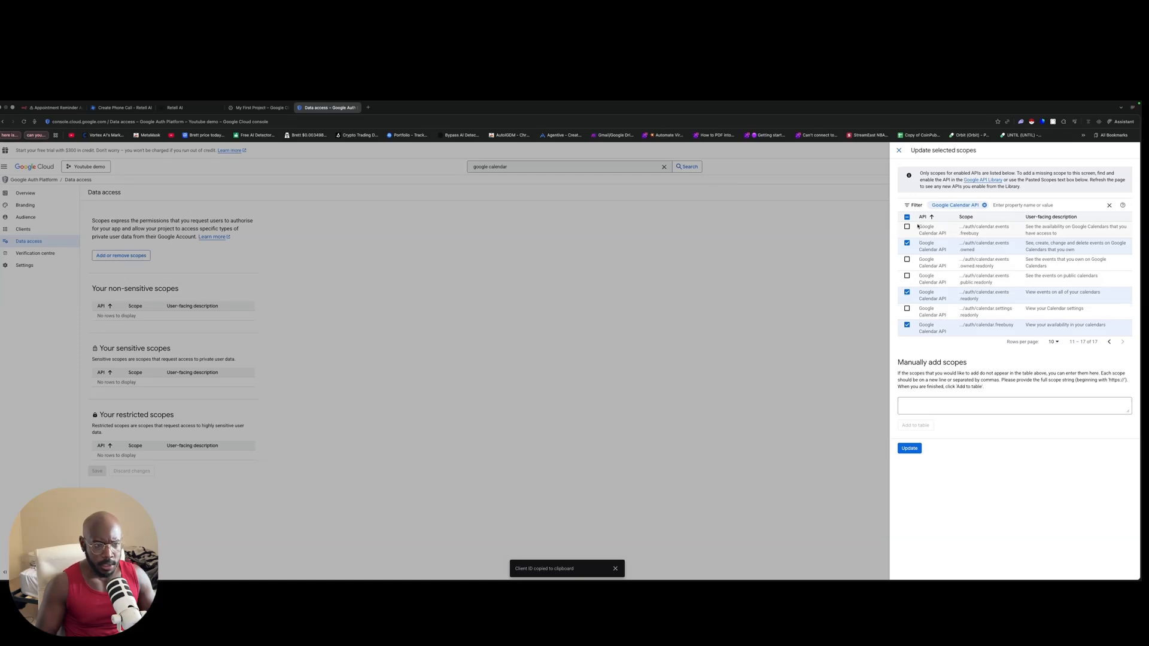
left_click(907, 227)
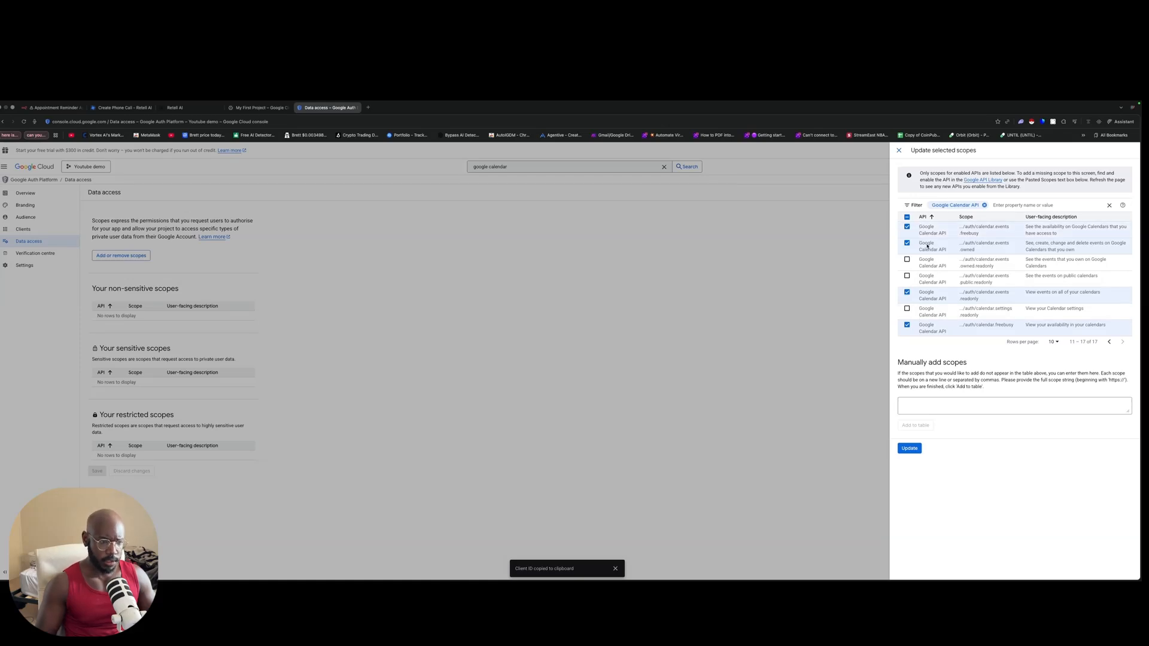
left_click(908, 449)
Step: Review the six saved sensitive Calendar scopes, then return to the Appointment Reminder workflow in n8n
scroll(286, 348, "down", 3)
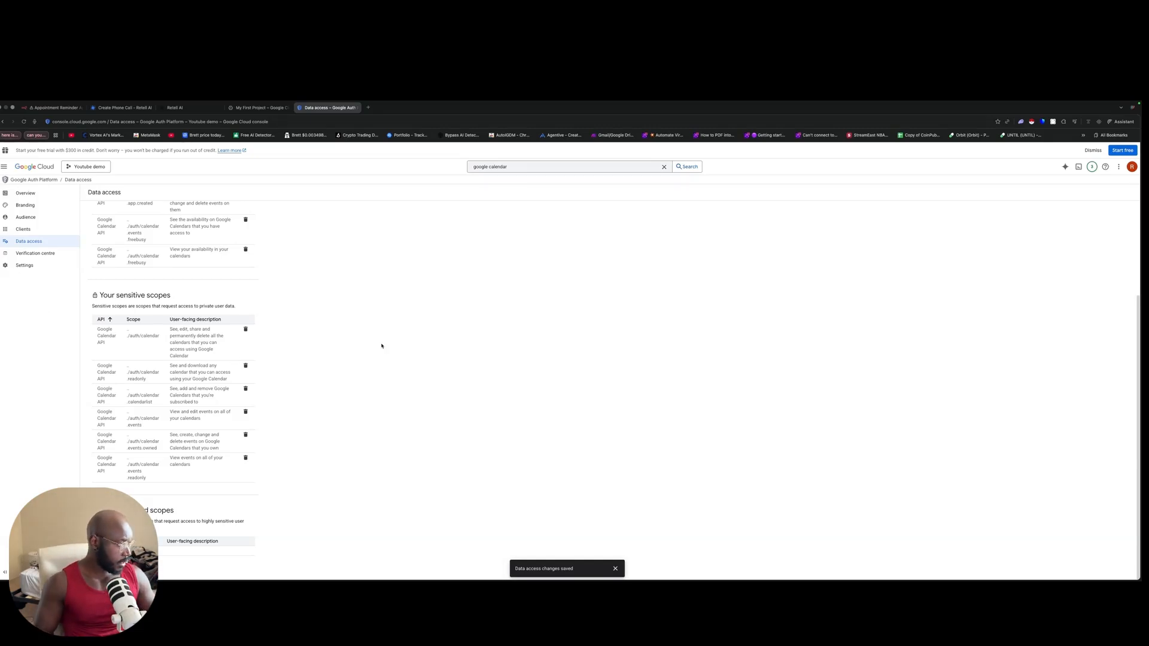
left_click(54, 107)
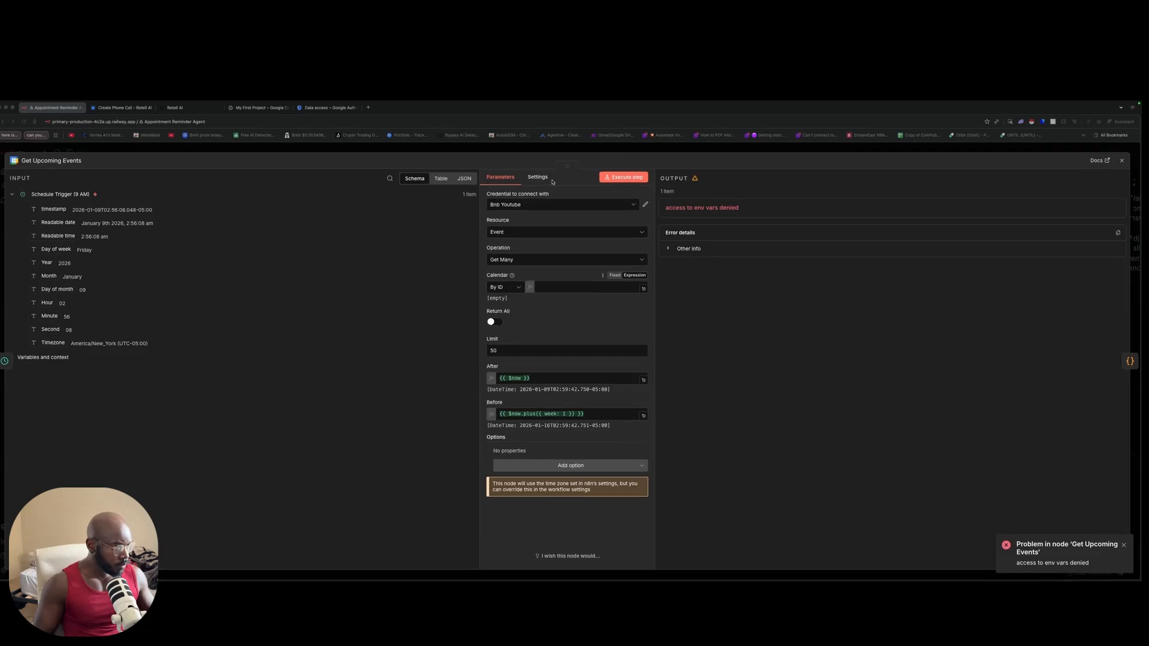
Step: Try the Get Upcoming Events Calendar ID as a fixed value and as an expression
left_click(513, 288)
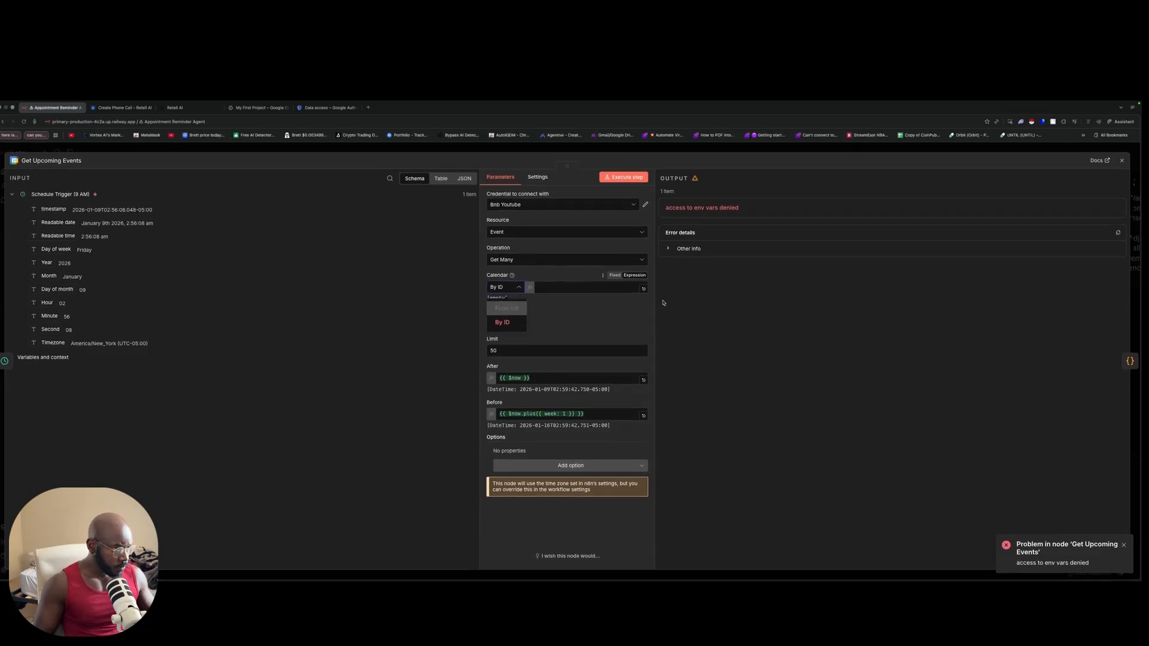
left_click(407, 154)
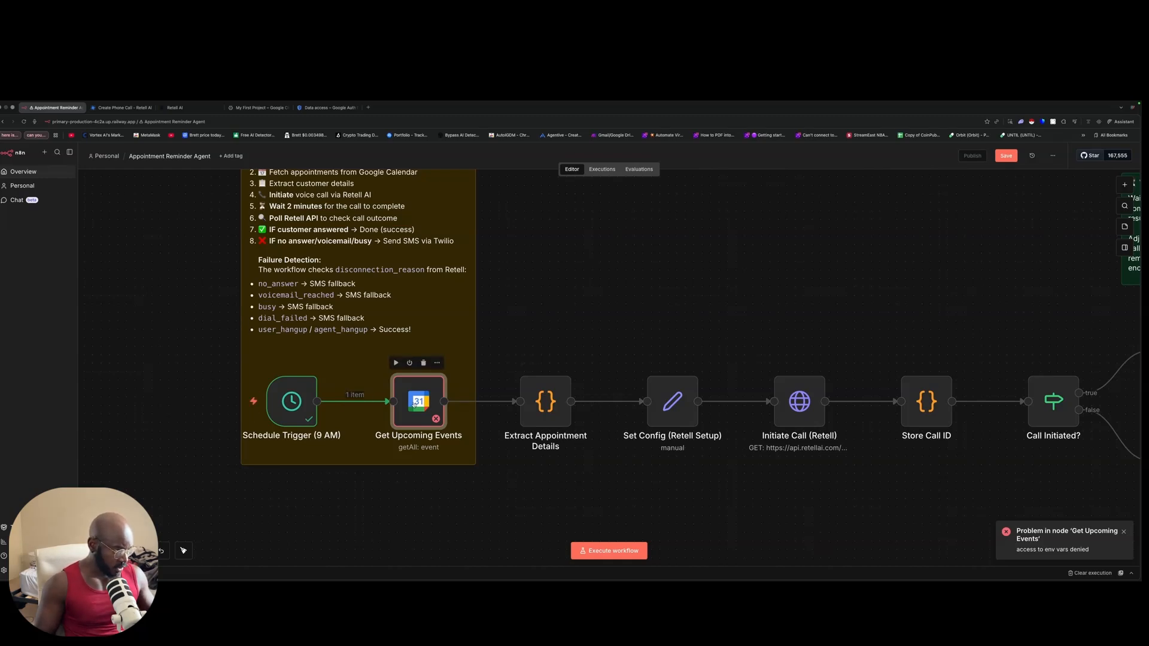
double_click(415, 405)
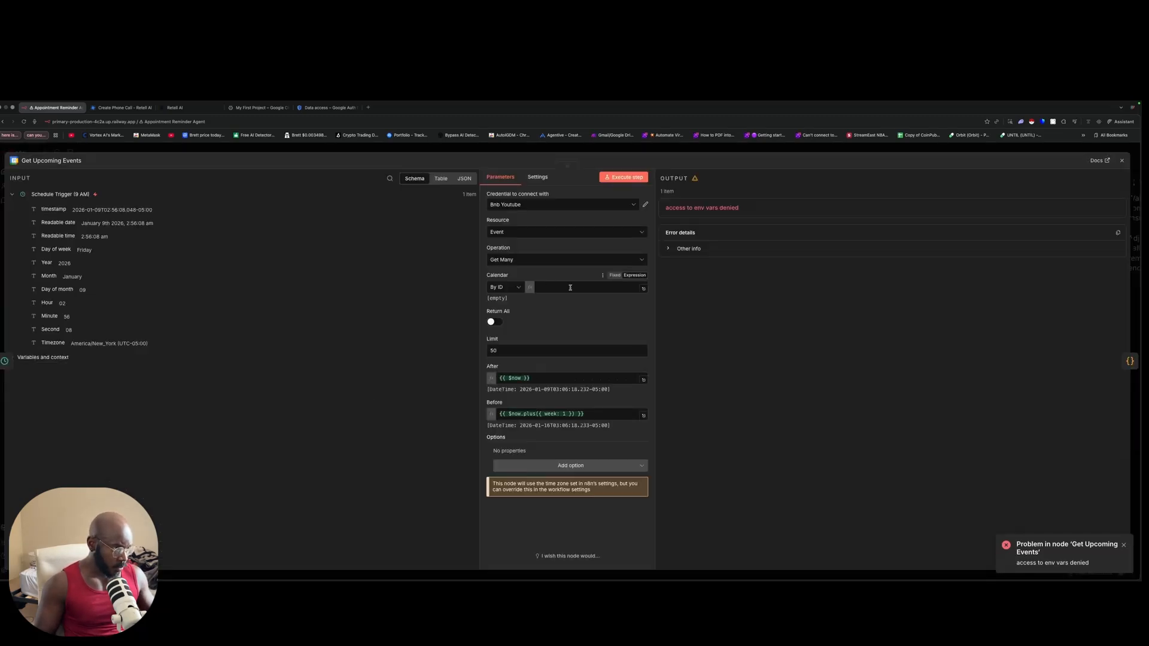
left_click(616, 288)
left_click(615, 276)
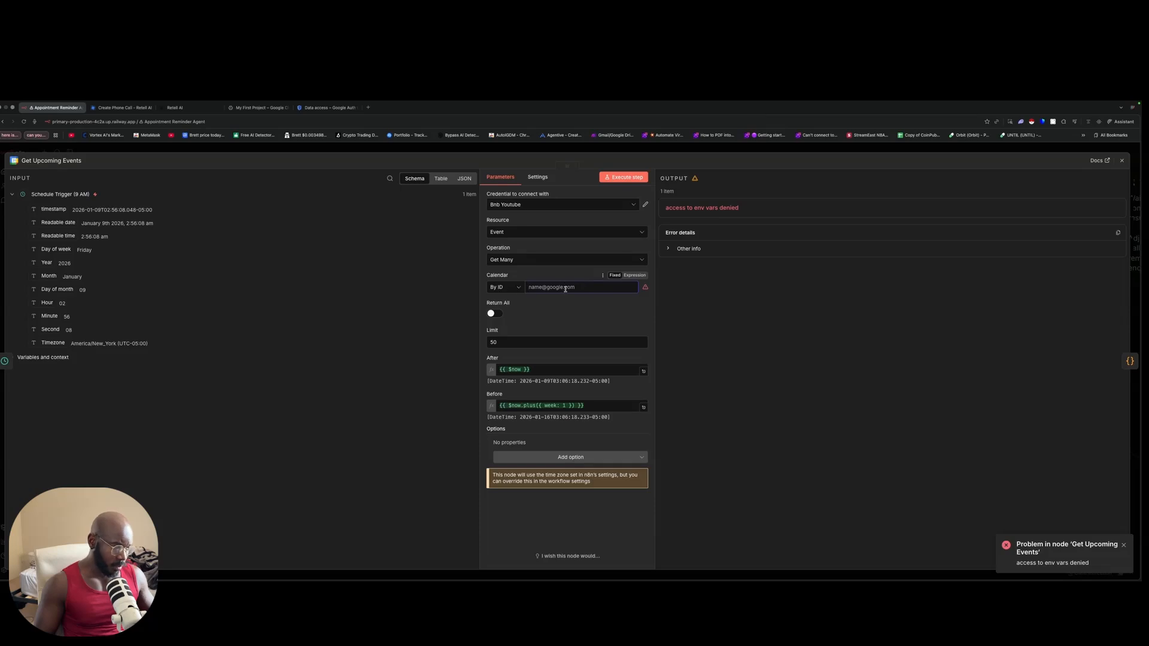
left_click(633, 275)
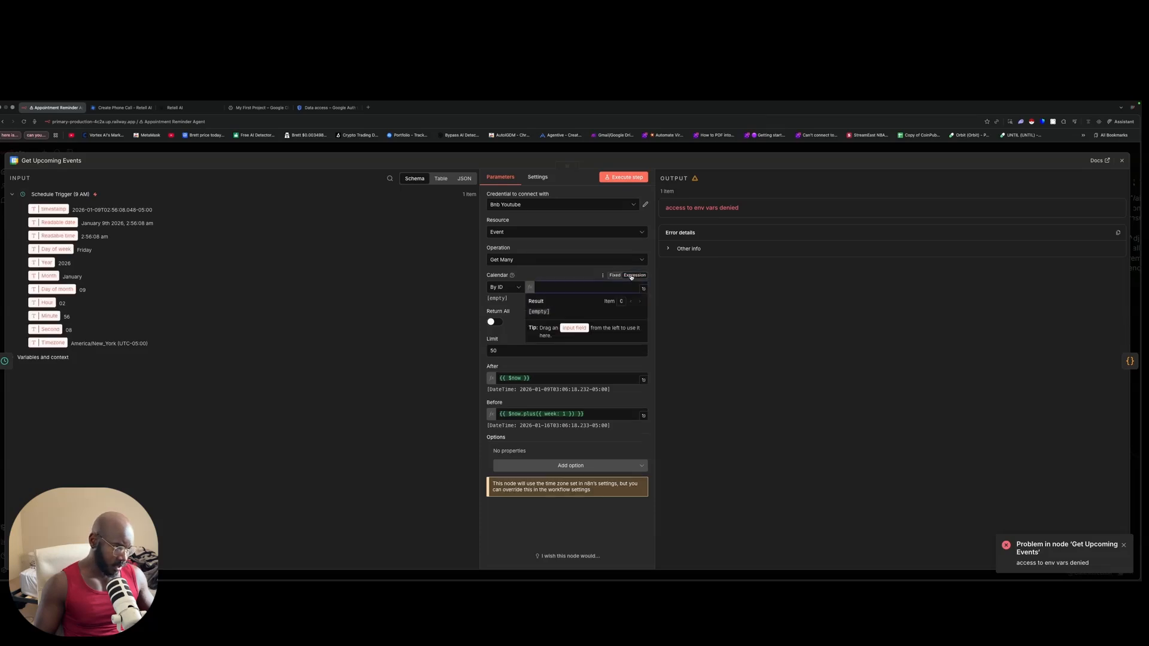
left_click(722, 324)
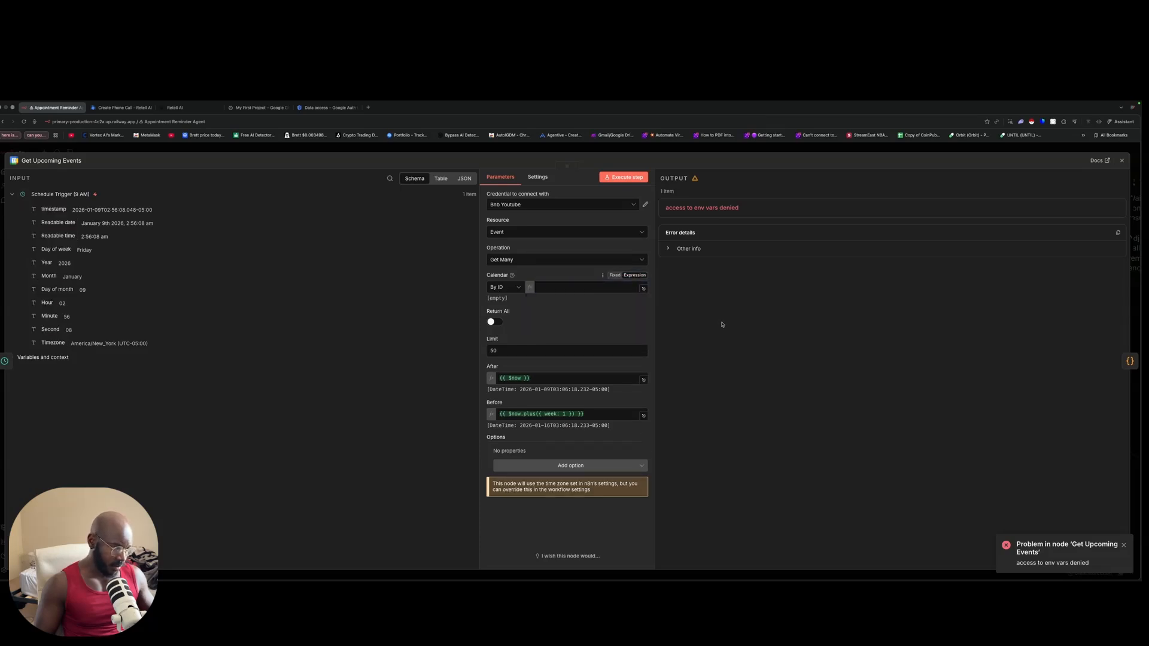
Step: Set the Calendar field to the account's own calendar, picked from the list
left_click(510, 289)
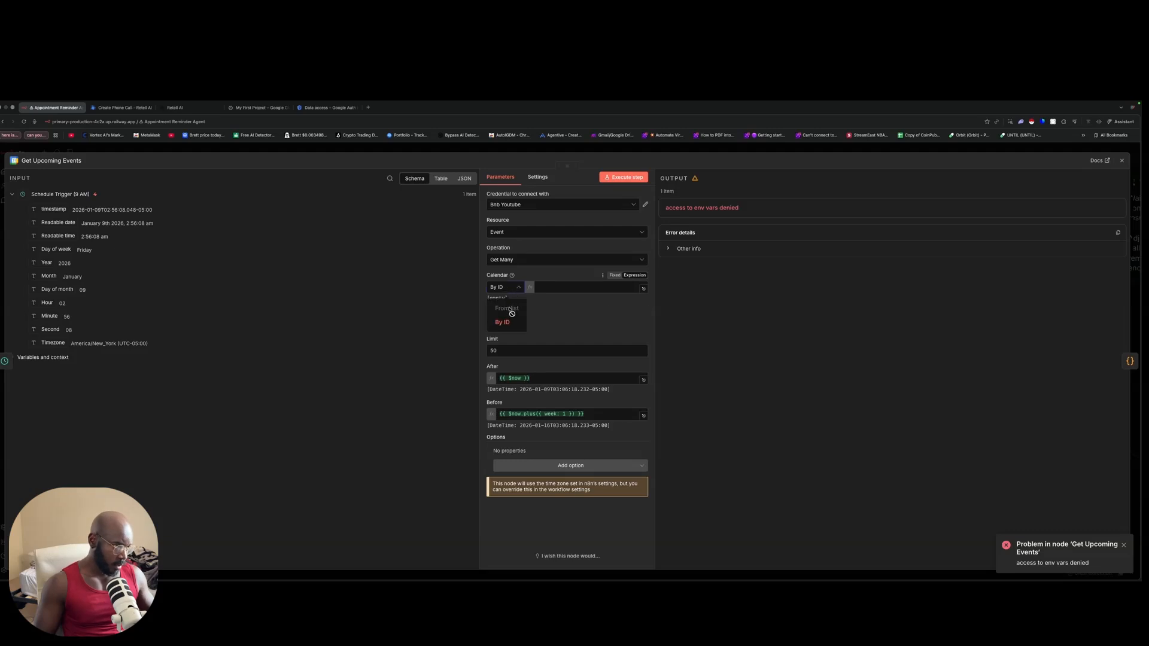
left_click(563, 281)
left_click(613, 277)
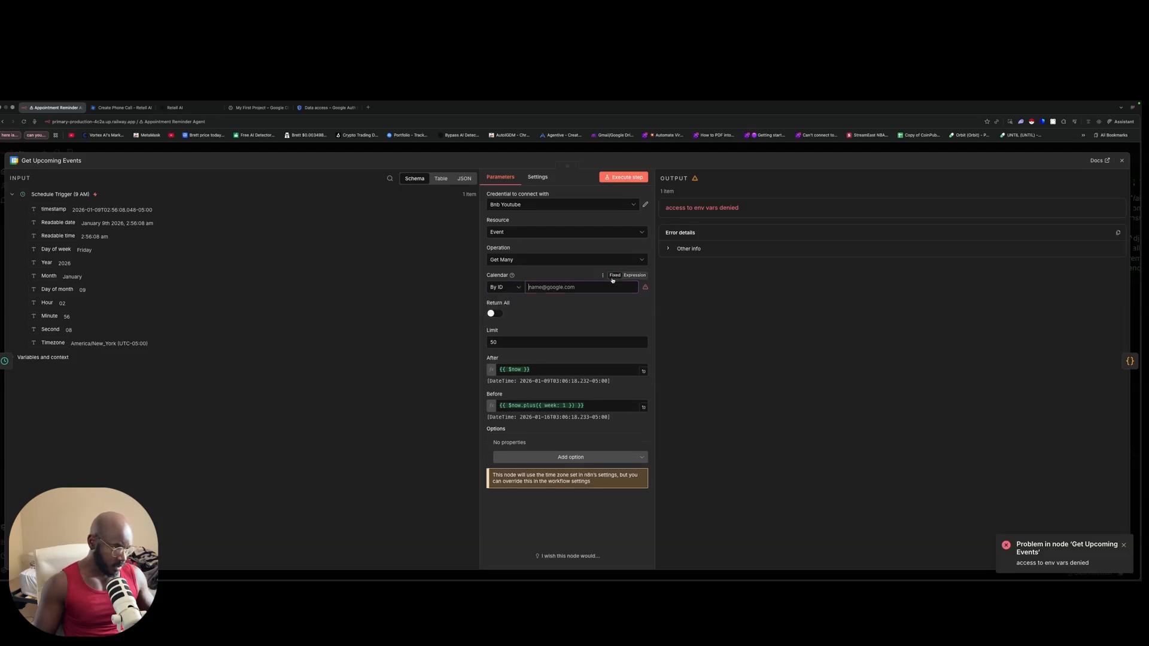
left_click(515, 288)
left_click(513, 304)
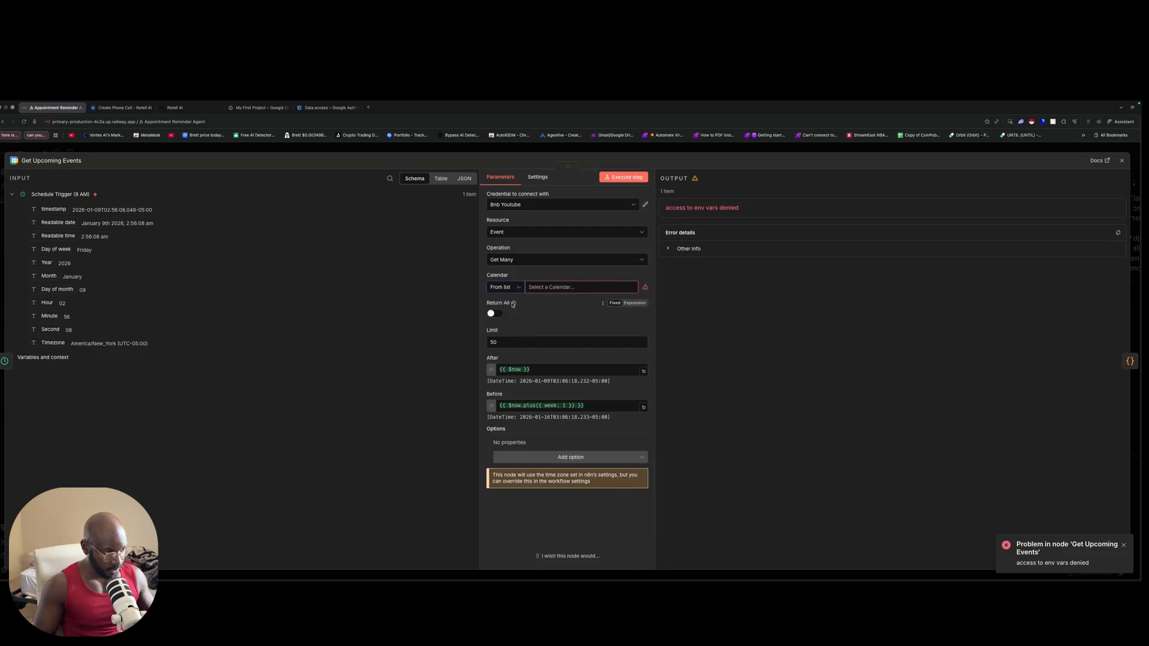
left_click(557, 288)
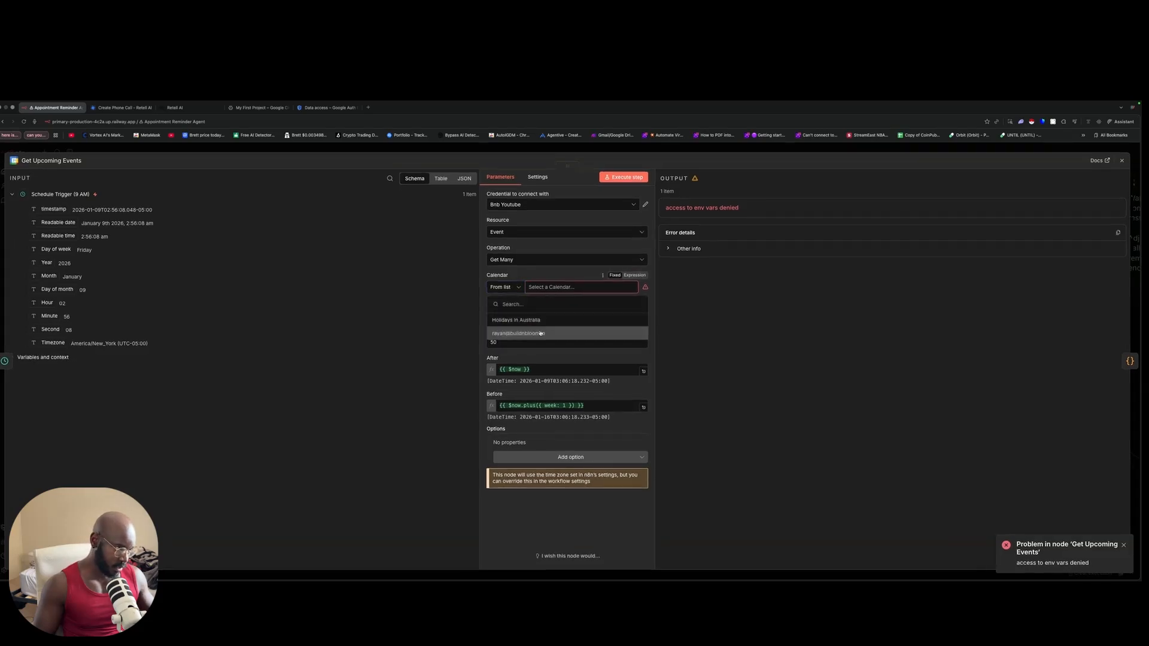
left_click(540, 333)
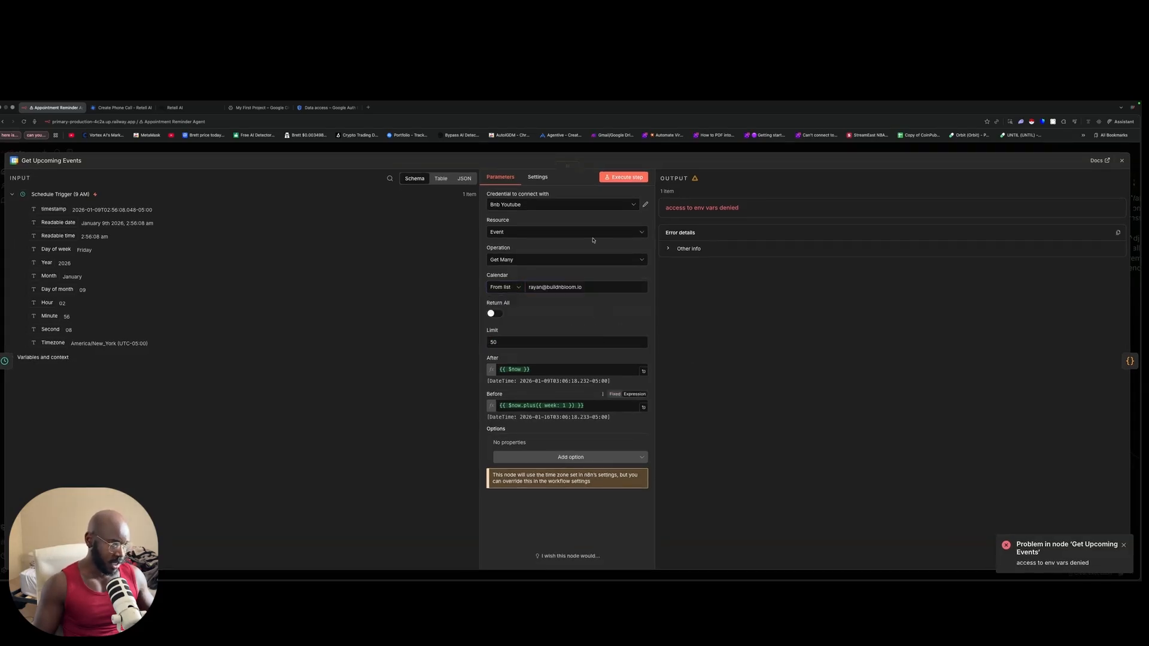
Step: Run Get Upcoming Events and review the returned Weekly Meeting event in the JSON output
left_click(623, 177)
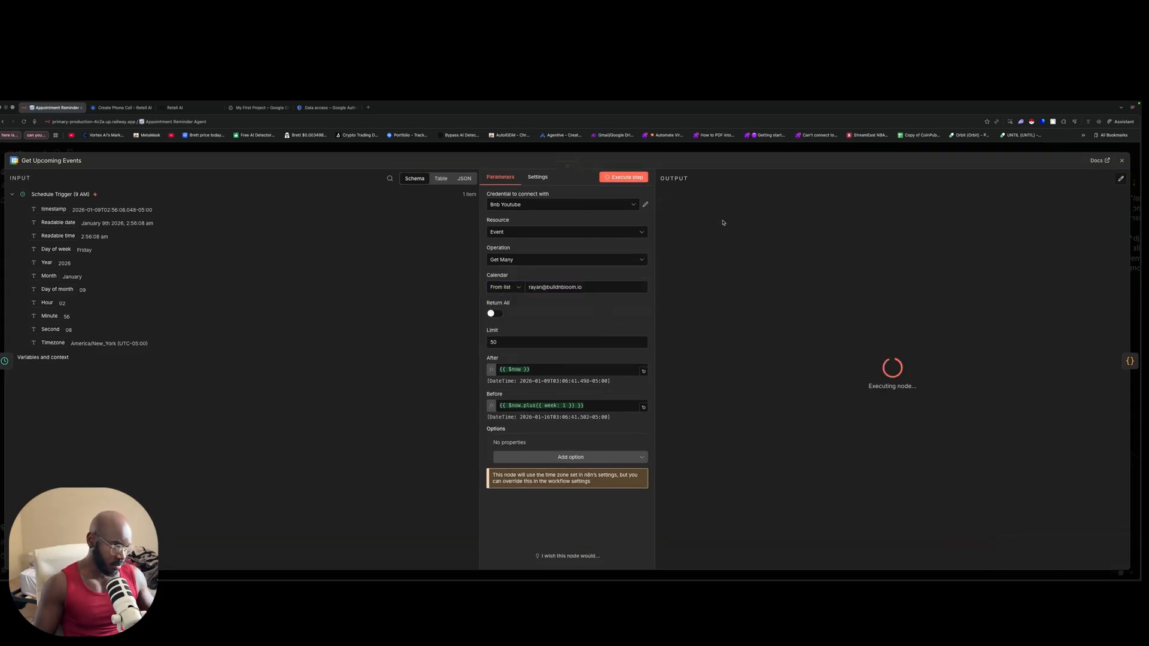
scroll(744, 289, "down", 10)
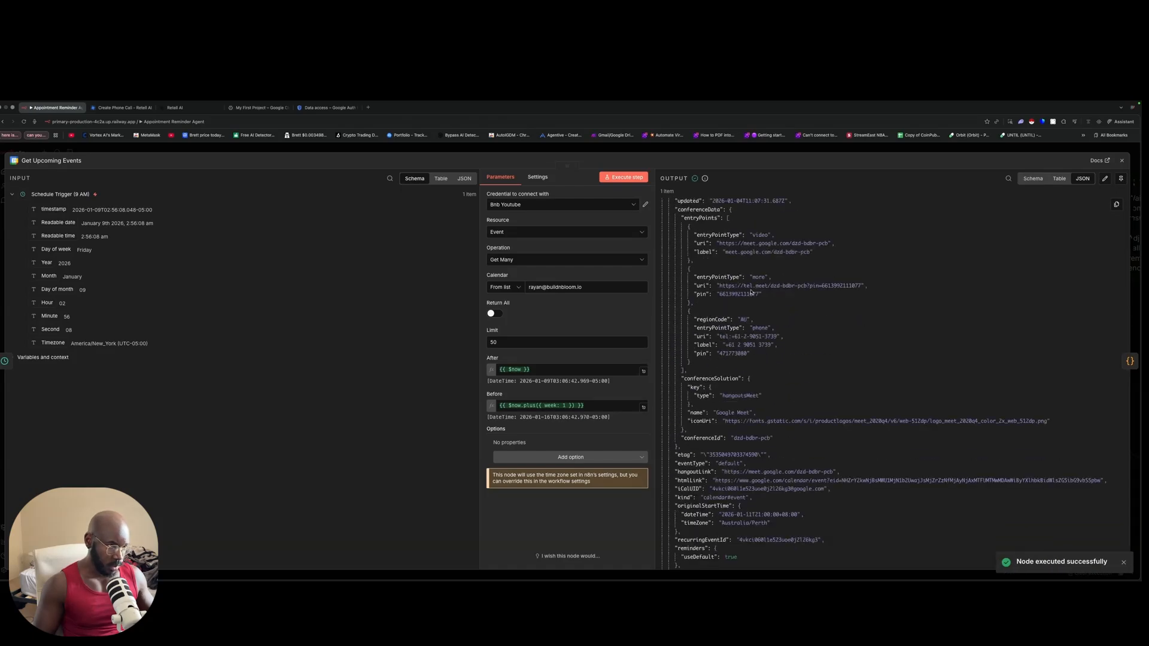
scroll(751, 292, "down", 2)
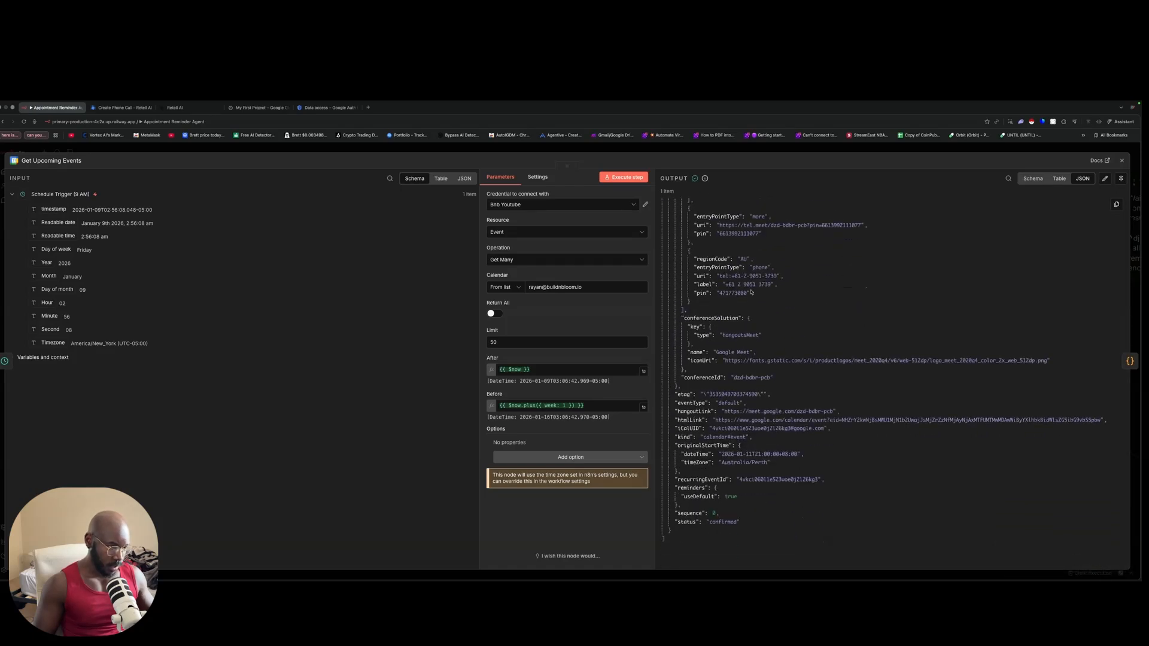
scroll(752, 292, "up", 12)
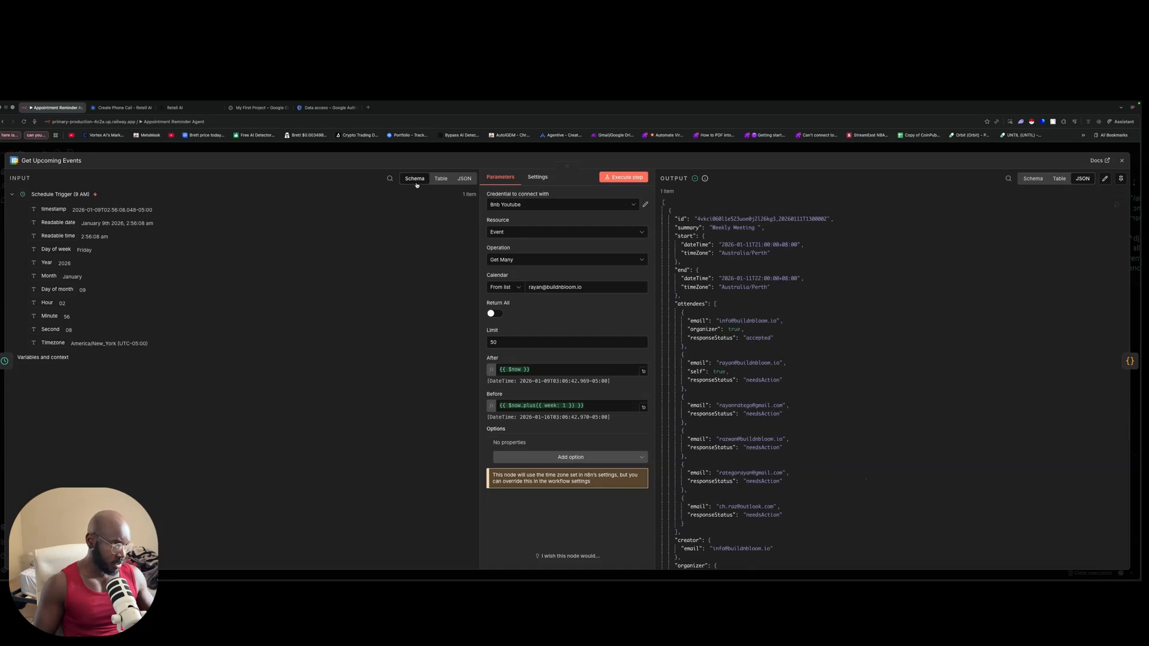
Step: Return to the workflow canvas and briefly inspect the Extract Appointment Details node
left_click(396, 152)
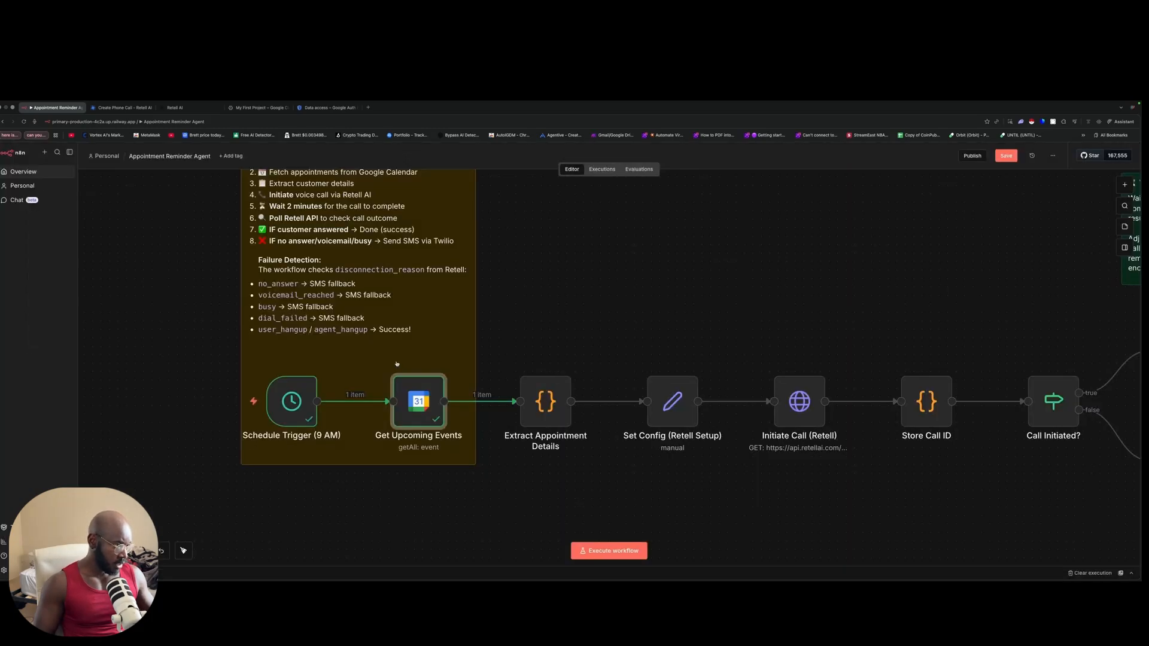
scroll(458, 441, "right", 3)
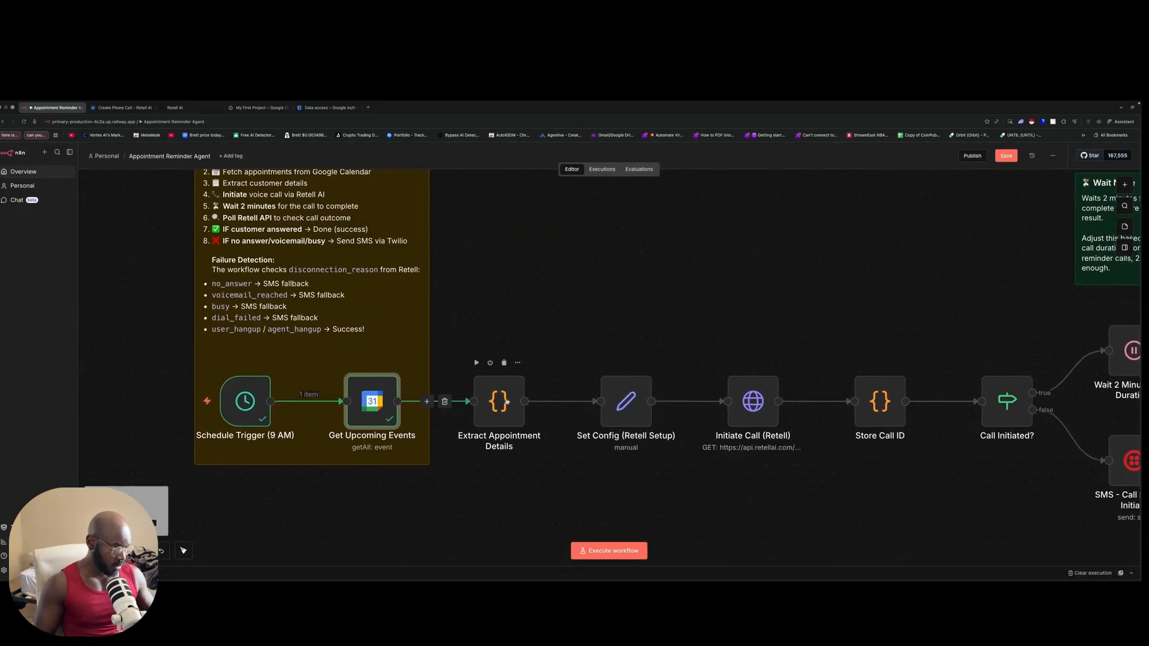
double_click(497, 398)
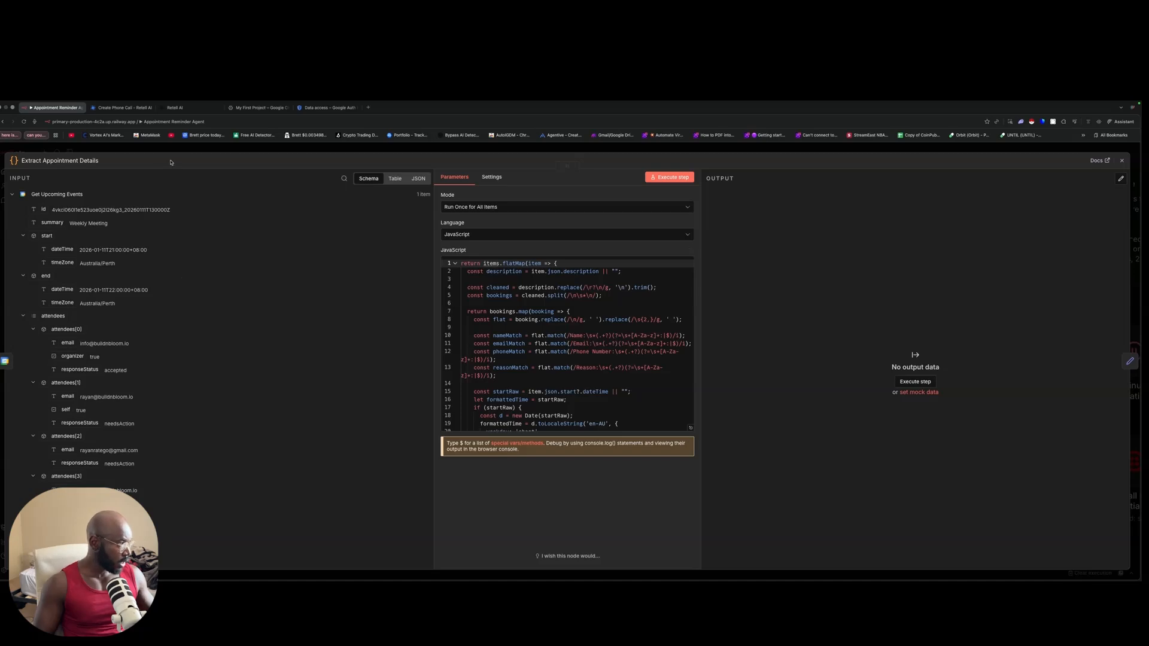
key("Escape")
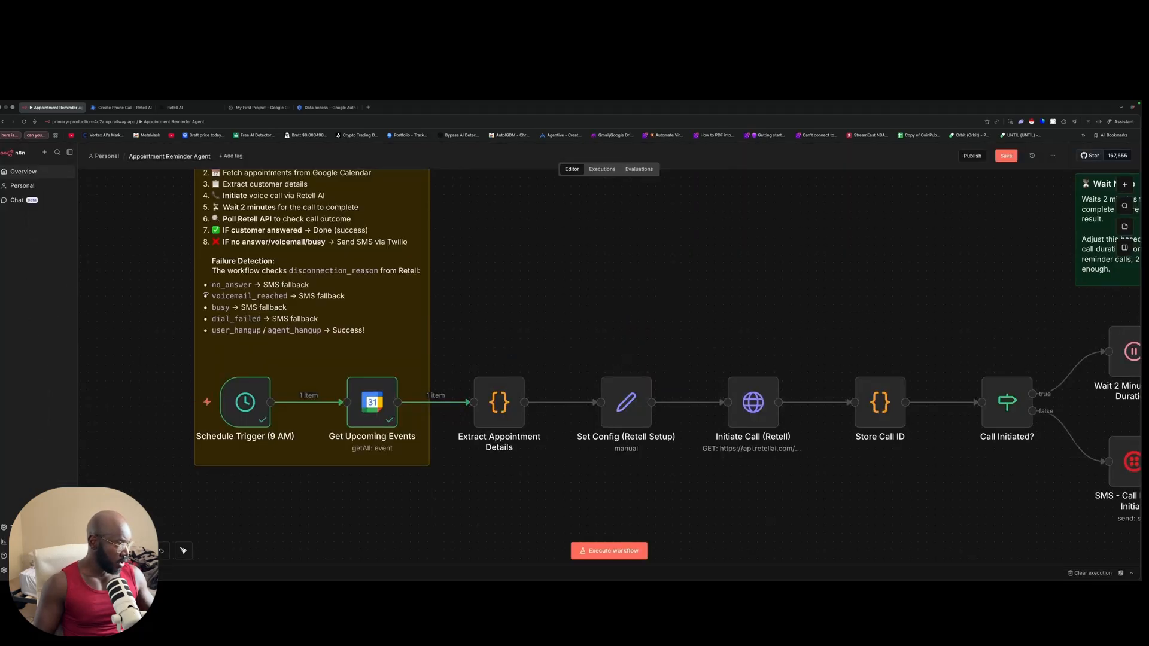
scroll(252, 407, "up", 1)
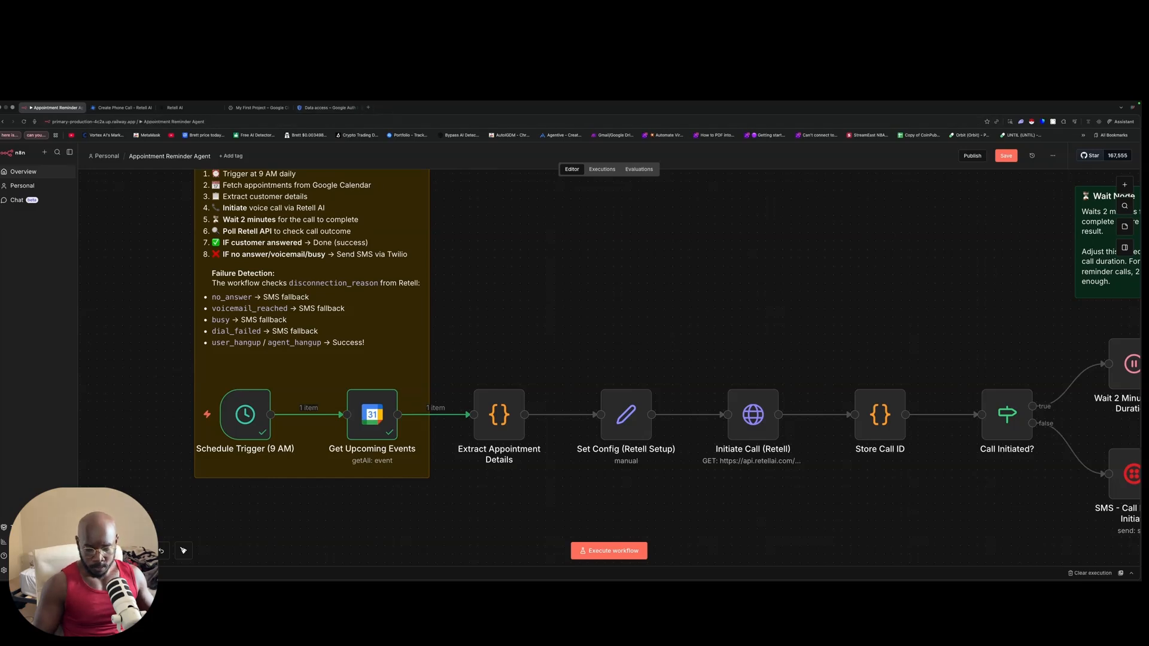
Step: Recheck Get Upcoming Events and Extract Appointment Details, then run Extract Appointment Details alone
double_click(372, 414)
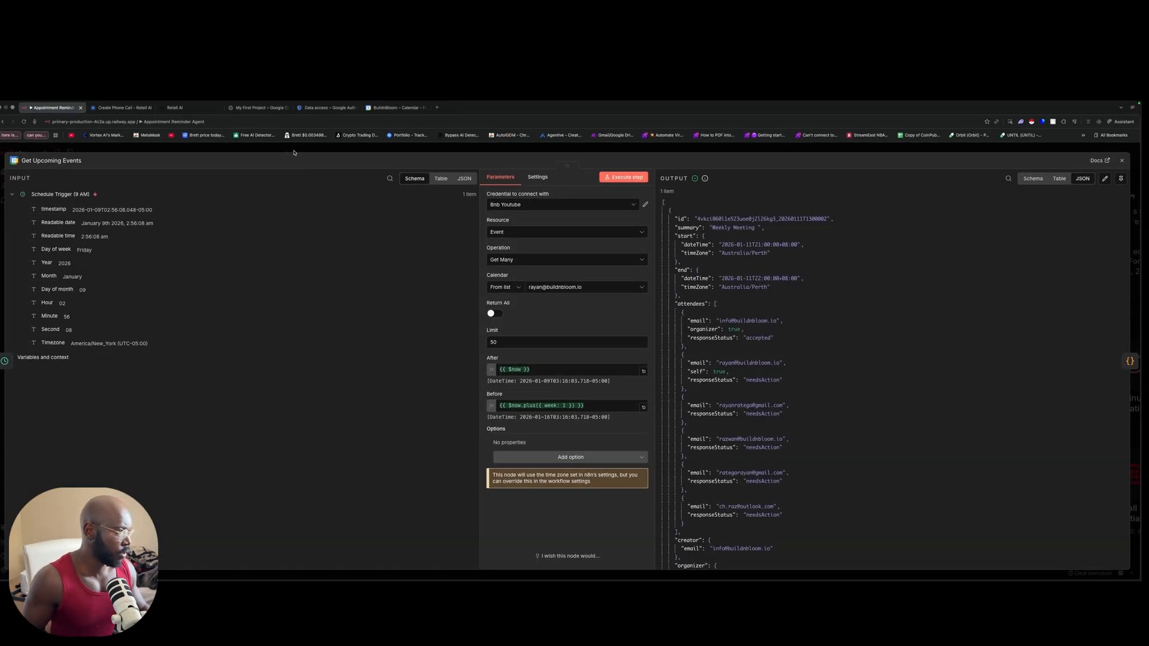
left_click(197, 151)
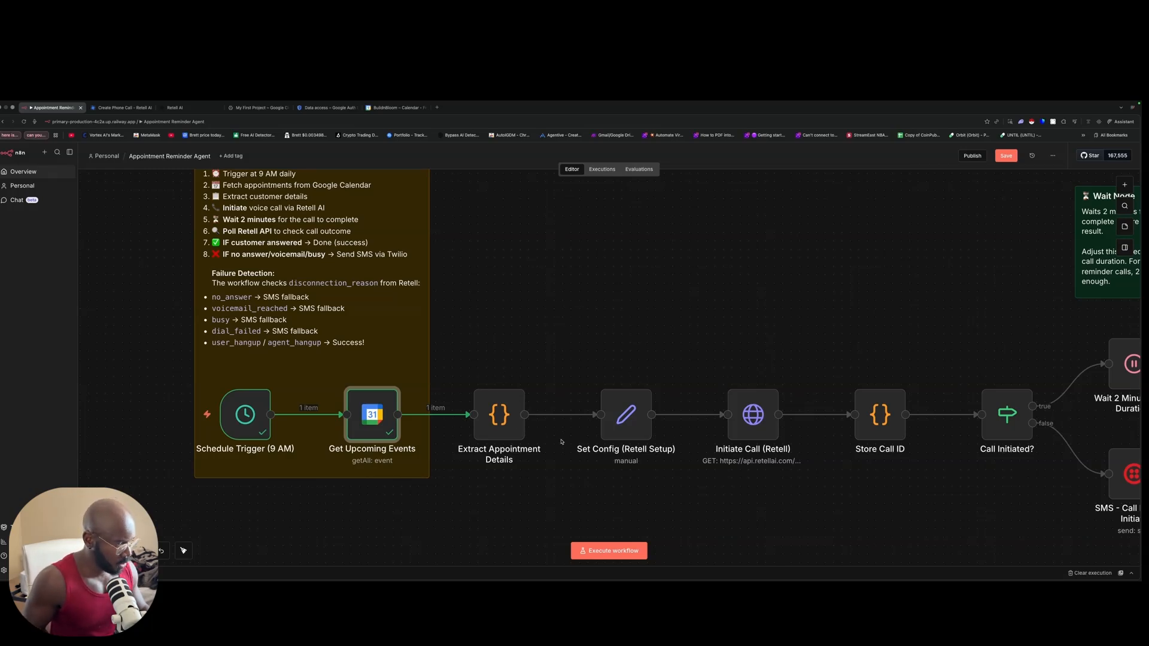
double_click(506, 417)
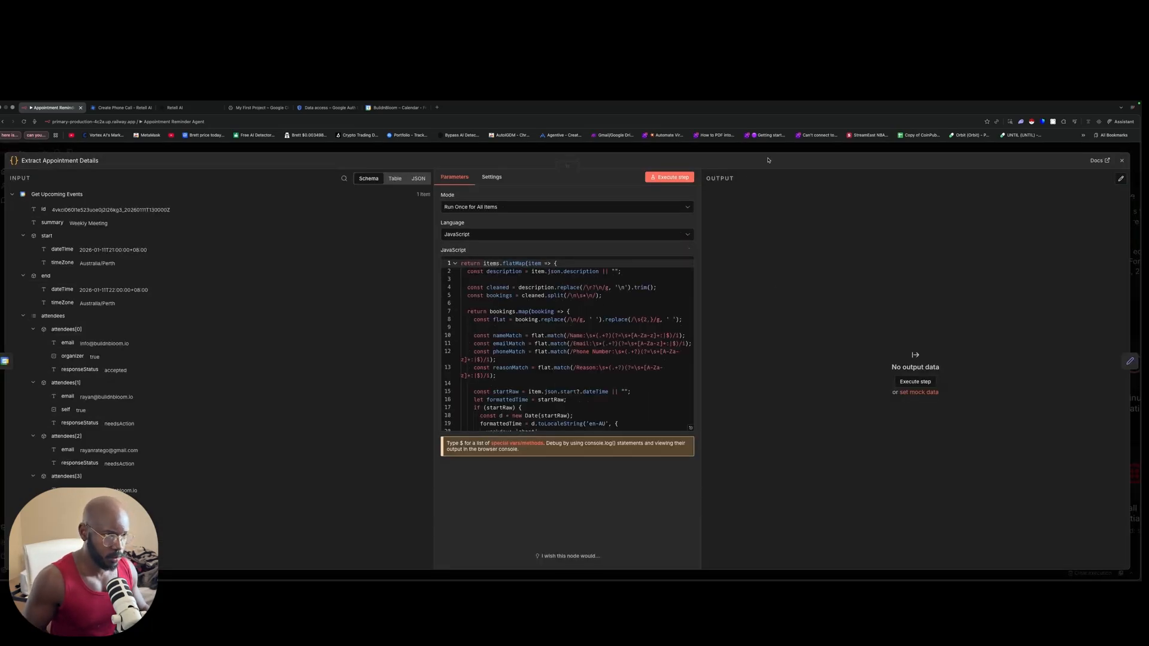
left_click(767, 152)
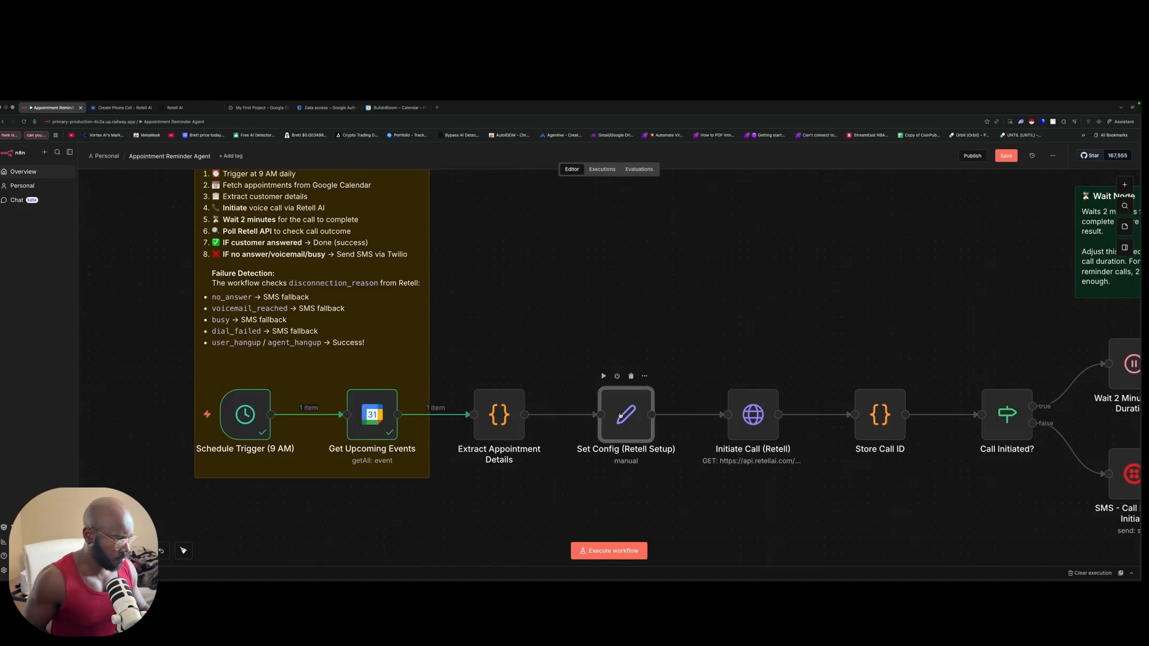
left_click(496, 419)
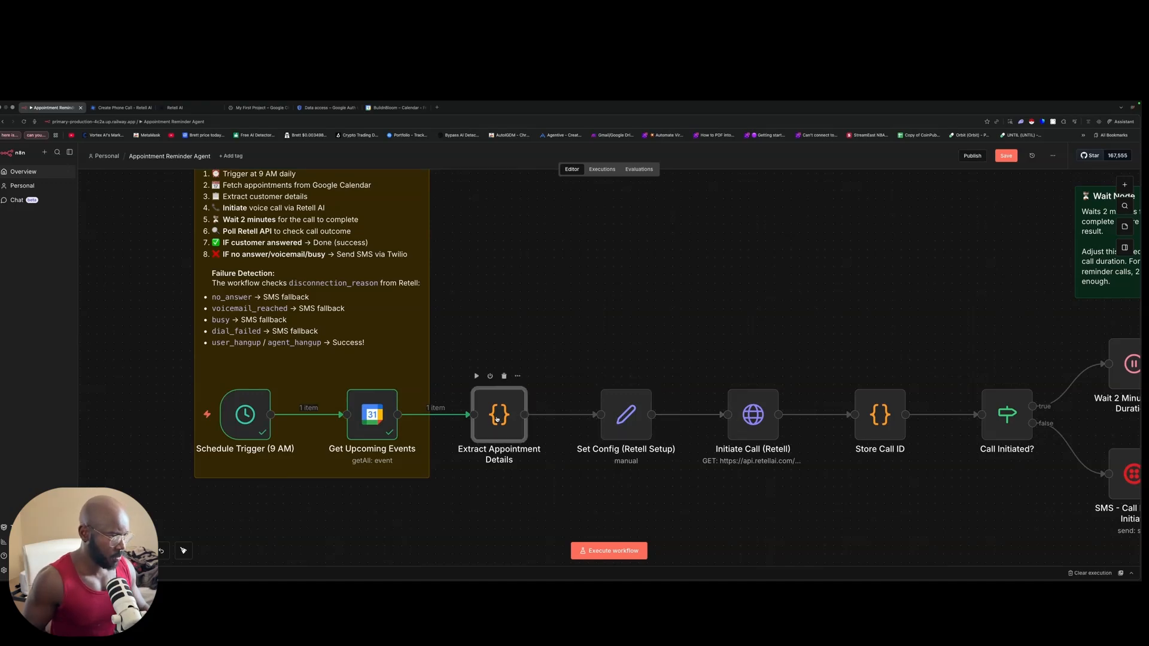
left_click(476, 376)
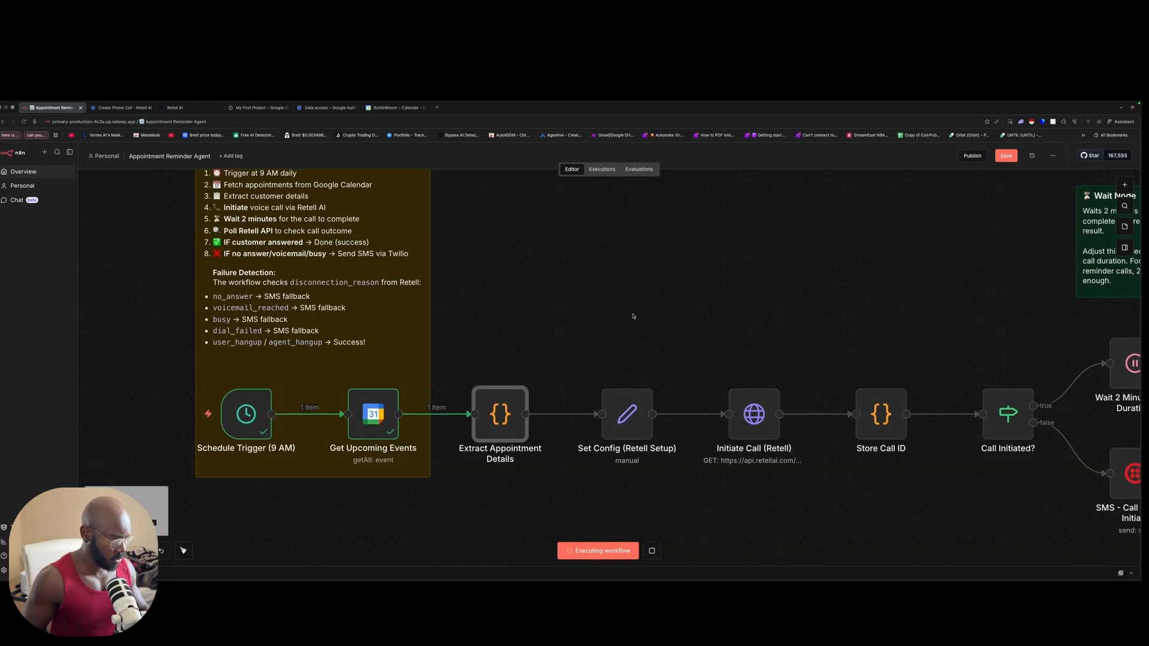
Step: Inspect Extract Appointment Details' placeholder Customer output and compare it with Google Calendar's 9 January view
scroll(638, 317, "right", 5)
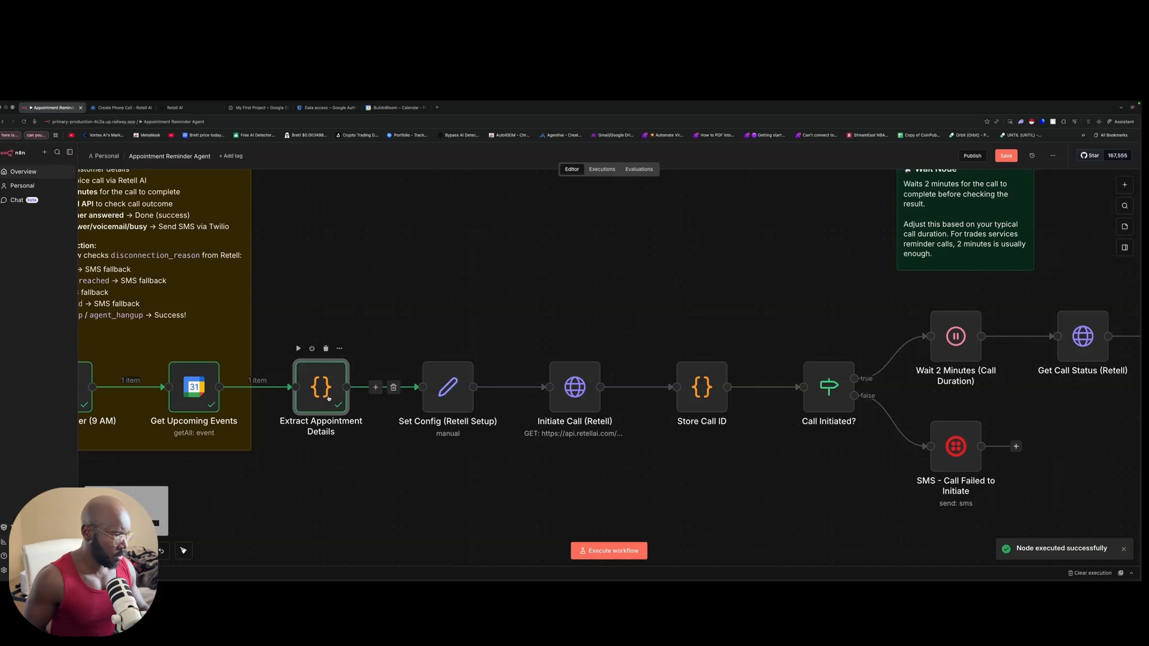
double_click(329, 398)
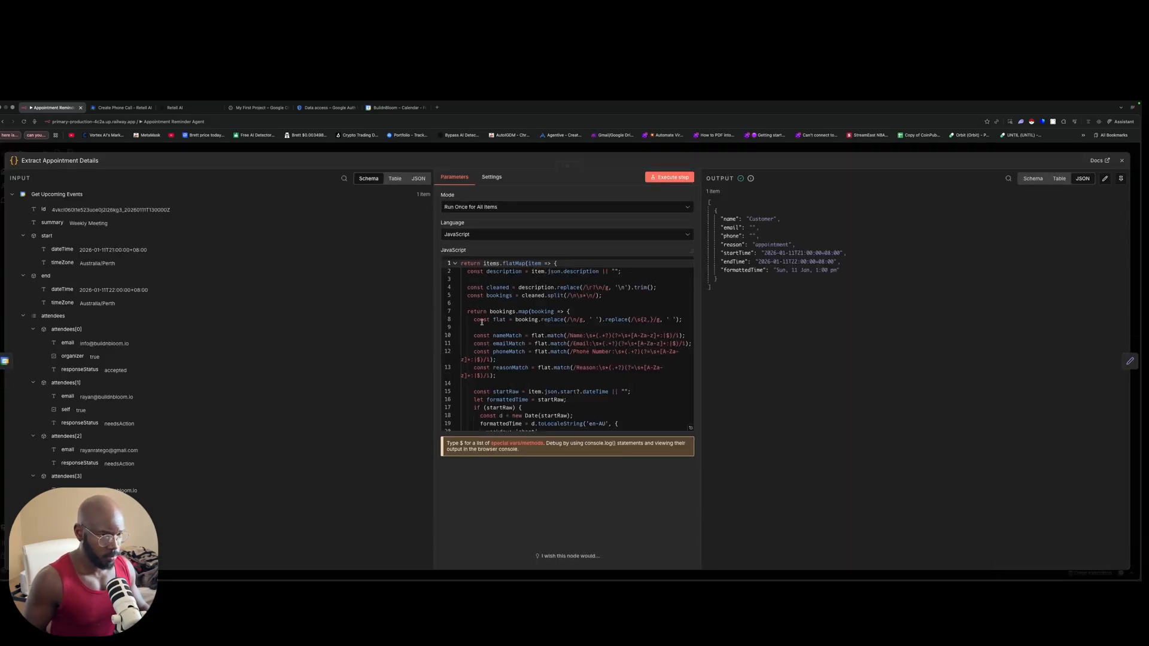
scroll(483, 316, "down", 1)
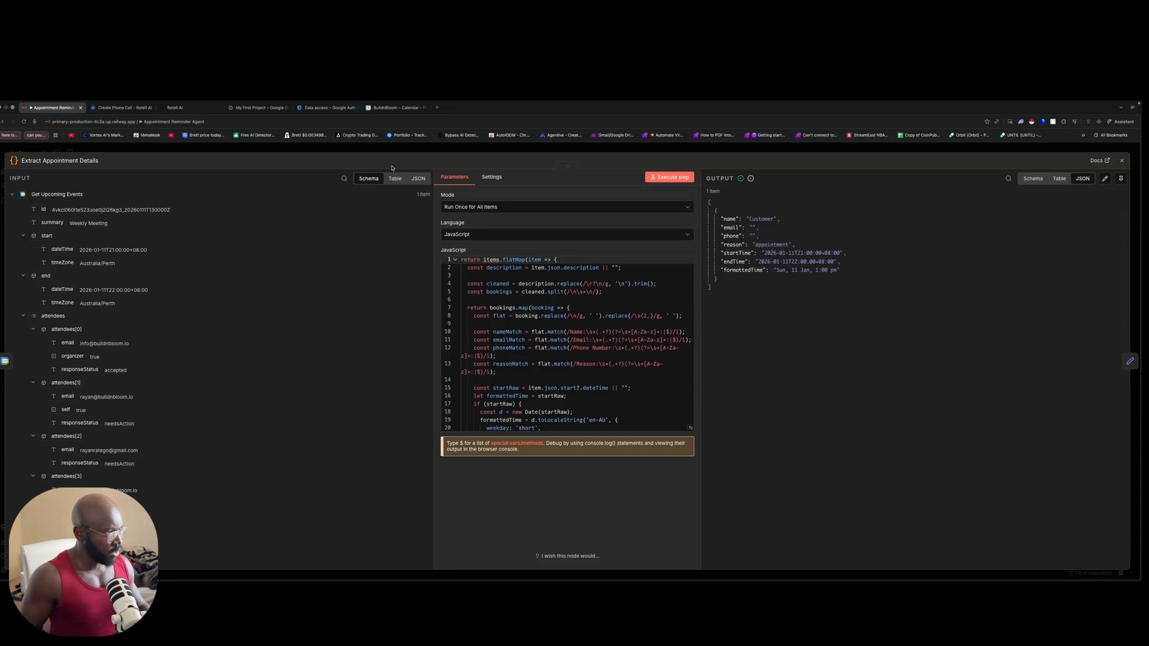
left_click(395, 108)
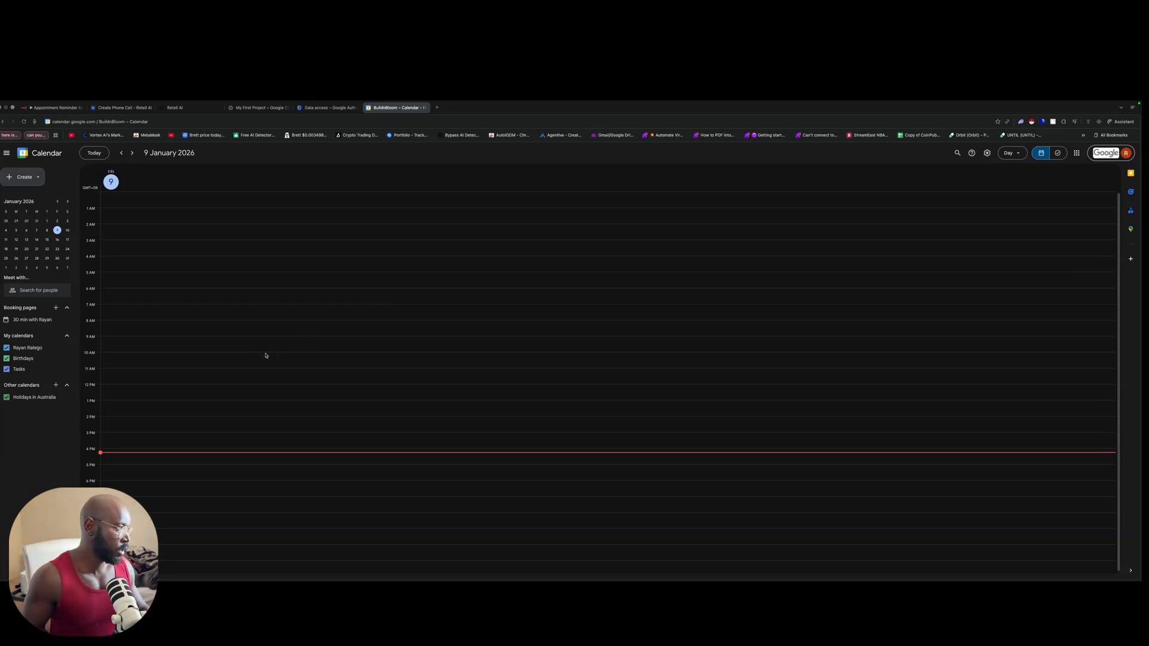
left_click(53, 108)
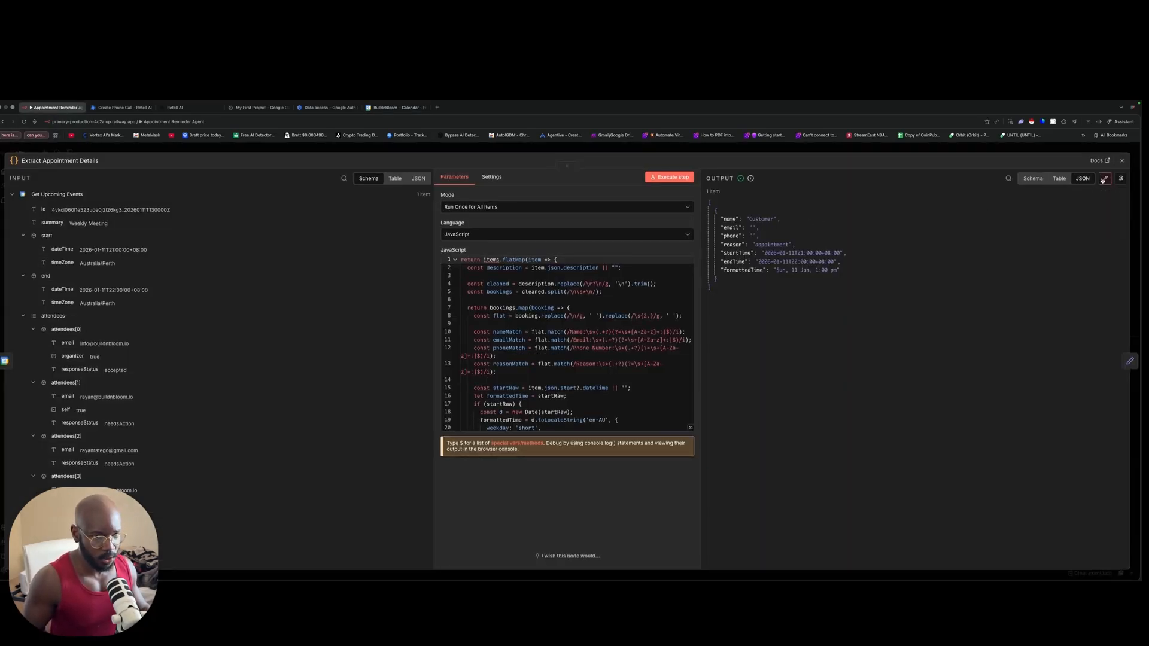
Step: Pin the Extract Appointment Details output with the customer's phone number filled in
left_click(1105, 178)
left_click(776, 226)
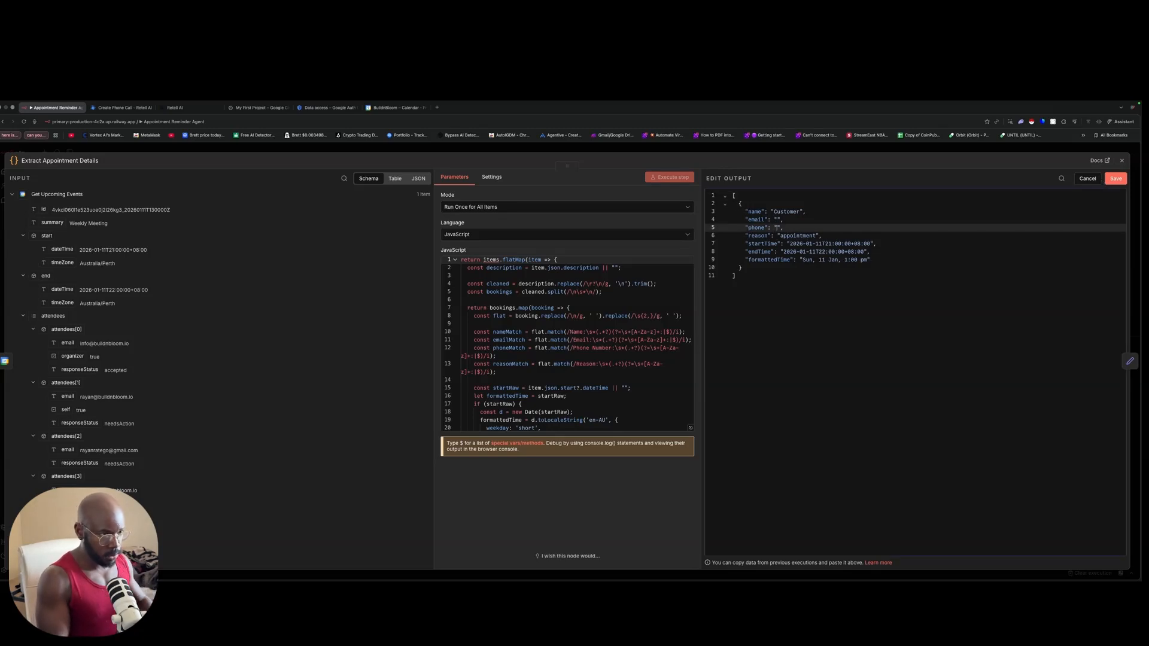
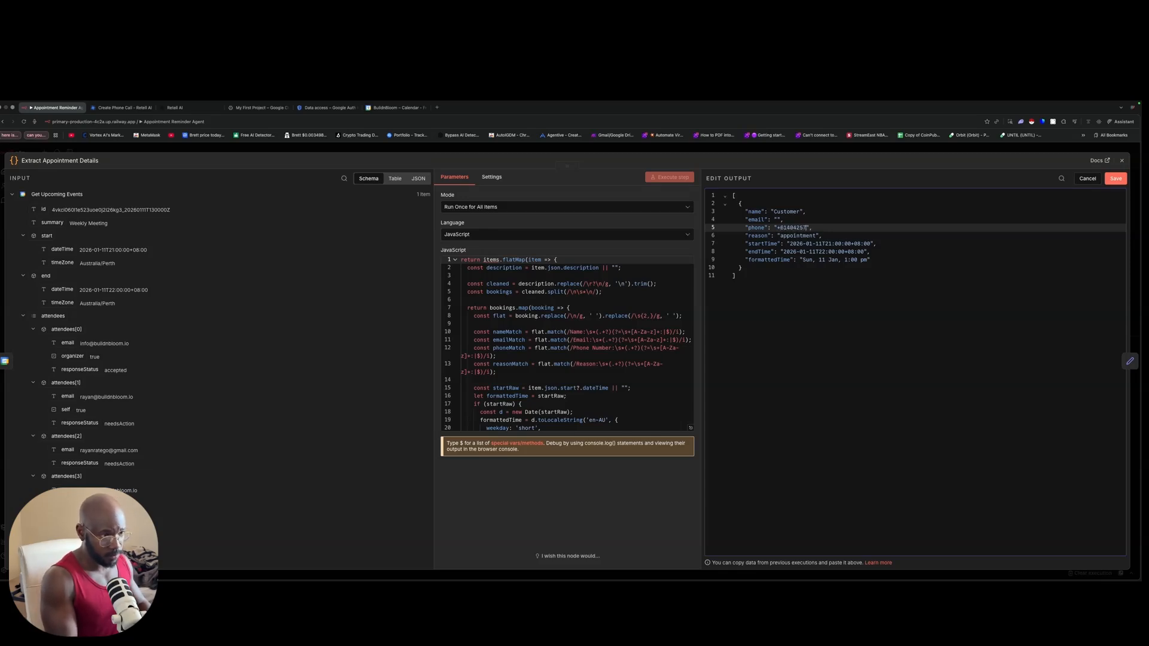
left_click(1115, 178)
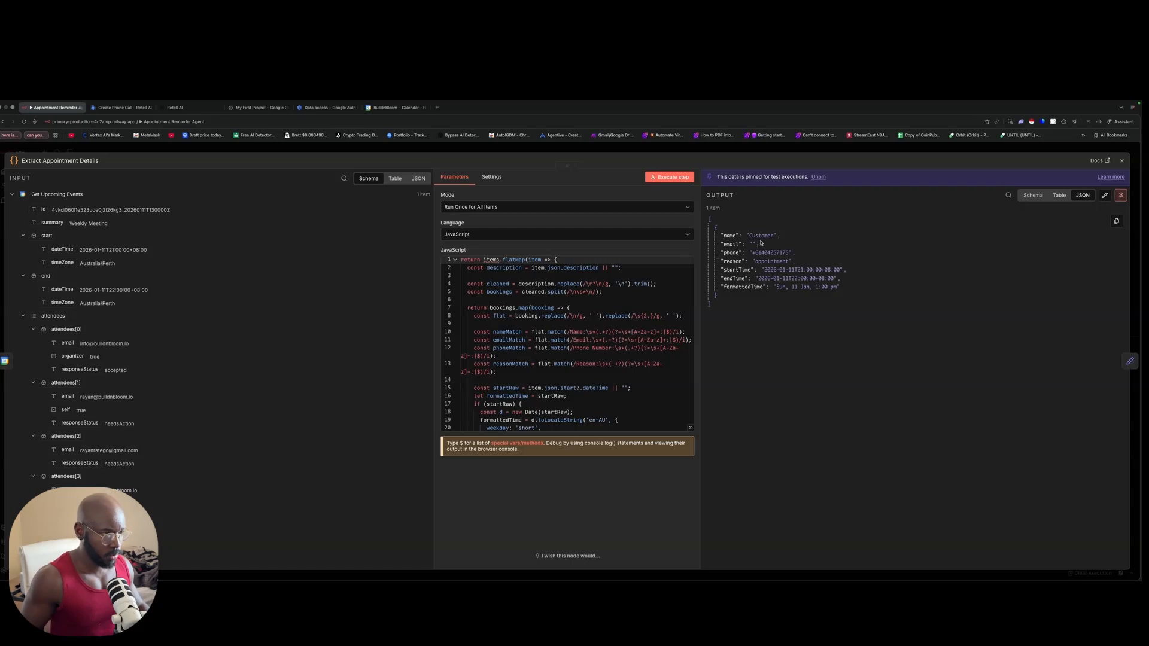
Step: Replace the placeholder Customer with the customer's name and add their e-mail to the pinned data
left_click(1105, 195)
left_click_drag(798, 212, 774, 213)
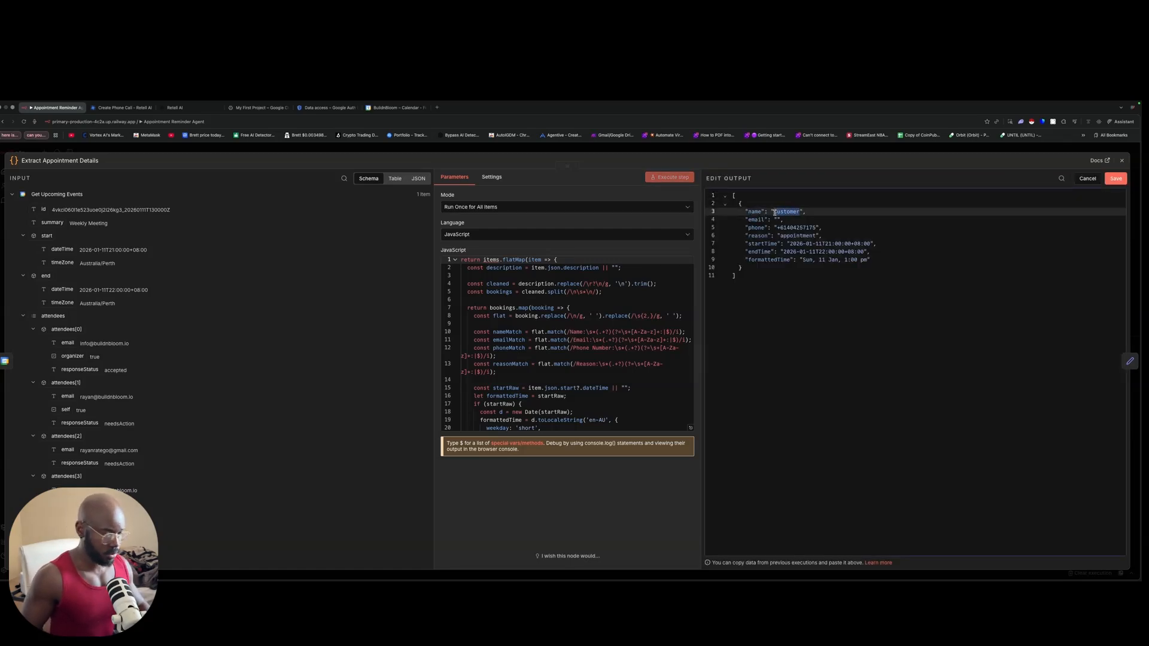
type("Bill")
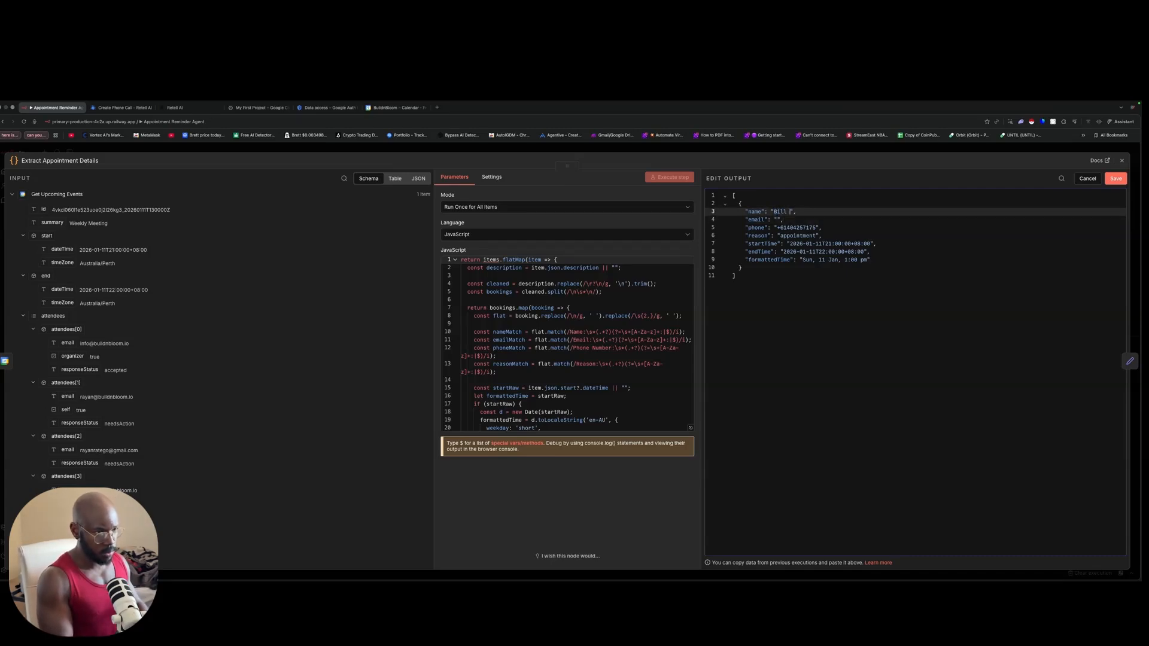
key("BackSpace")
left_click(783, 220)
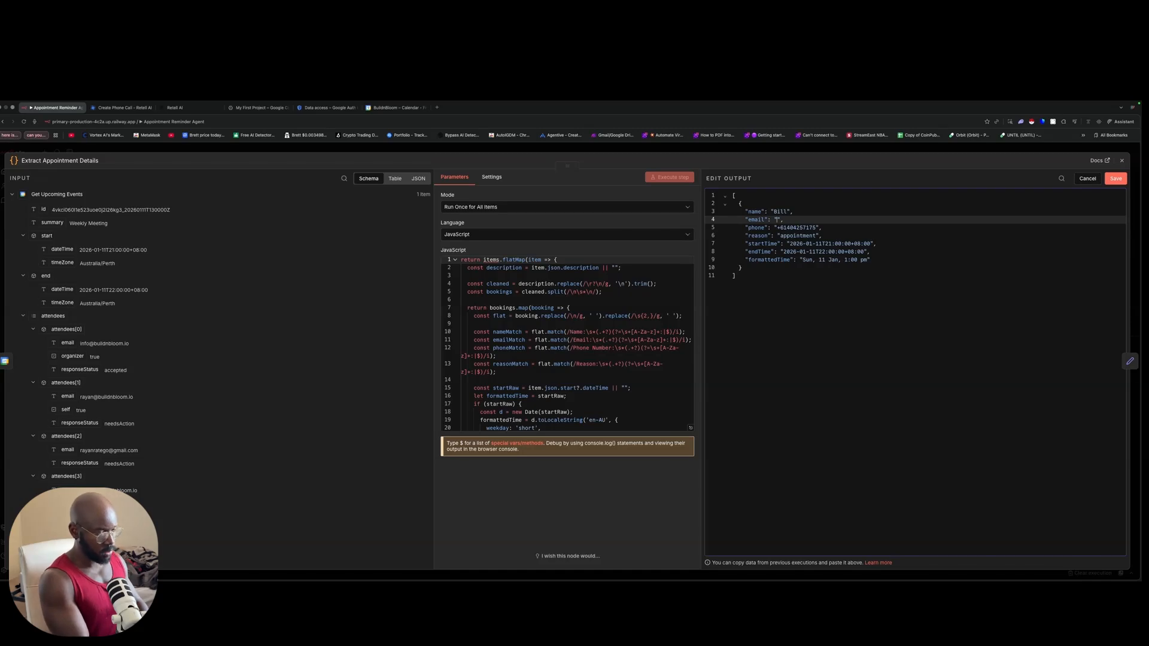
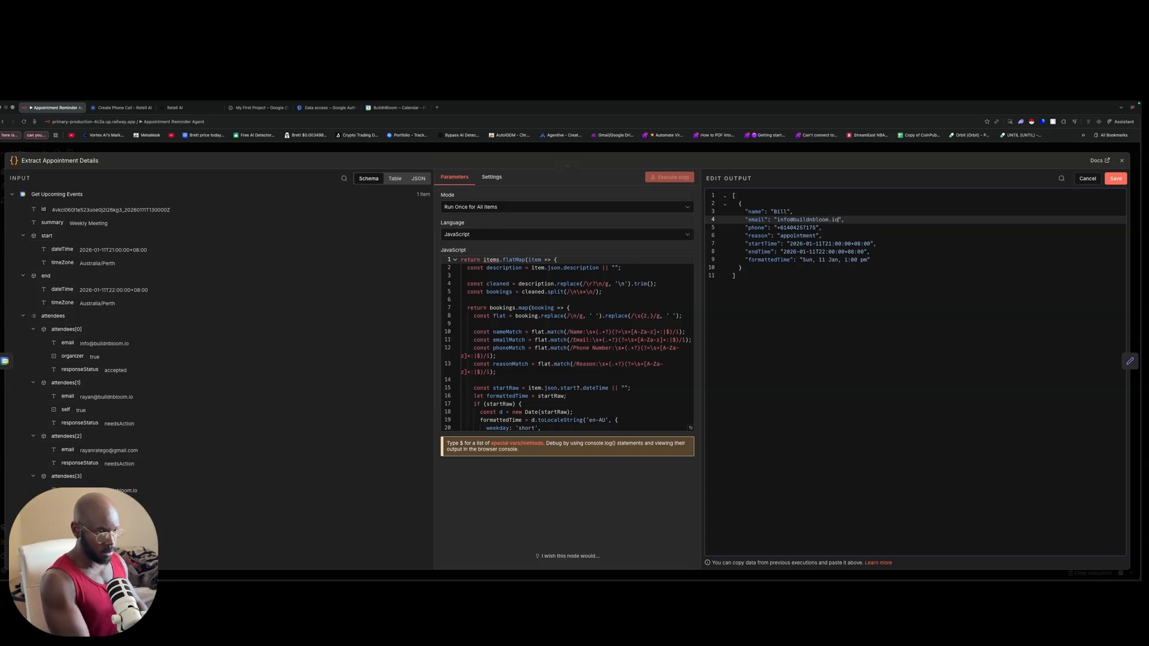
left_click(1115, 178)
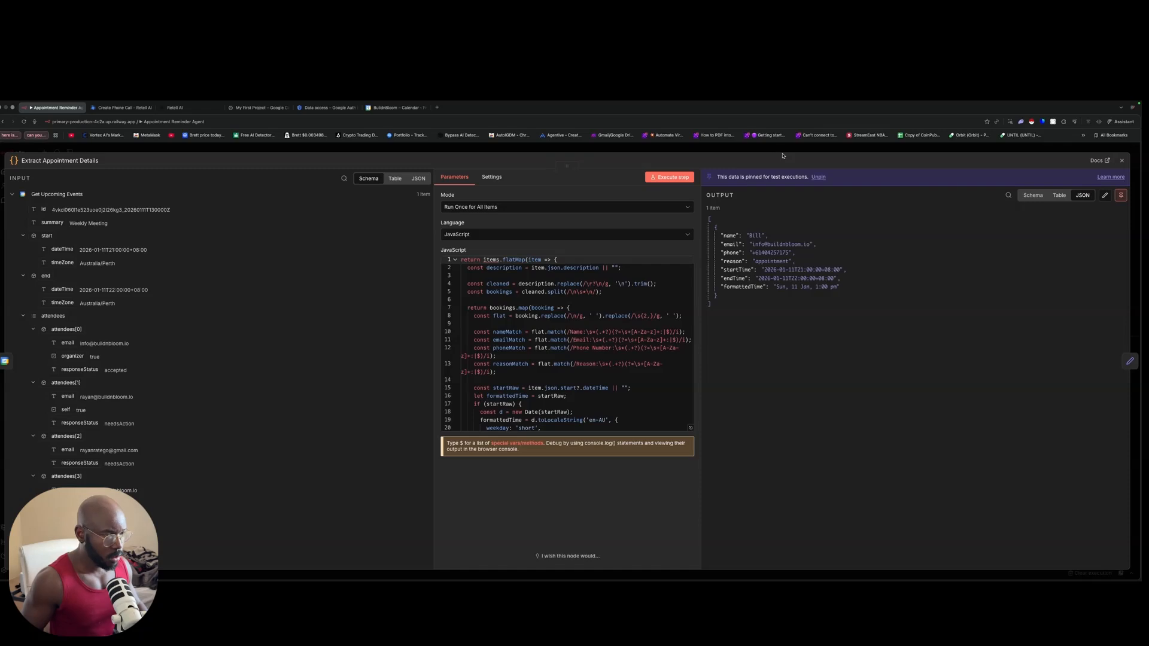
Step: Review the Set Config (Retell Setup) fields, then inspect Initiate Call (Retell)'s JSON body and Options
left_click(782, 153)
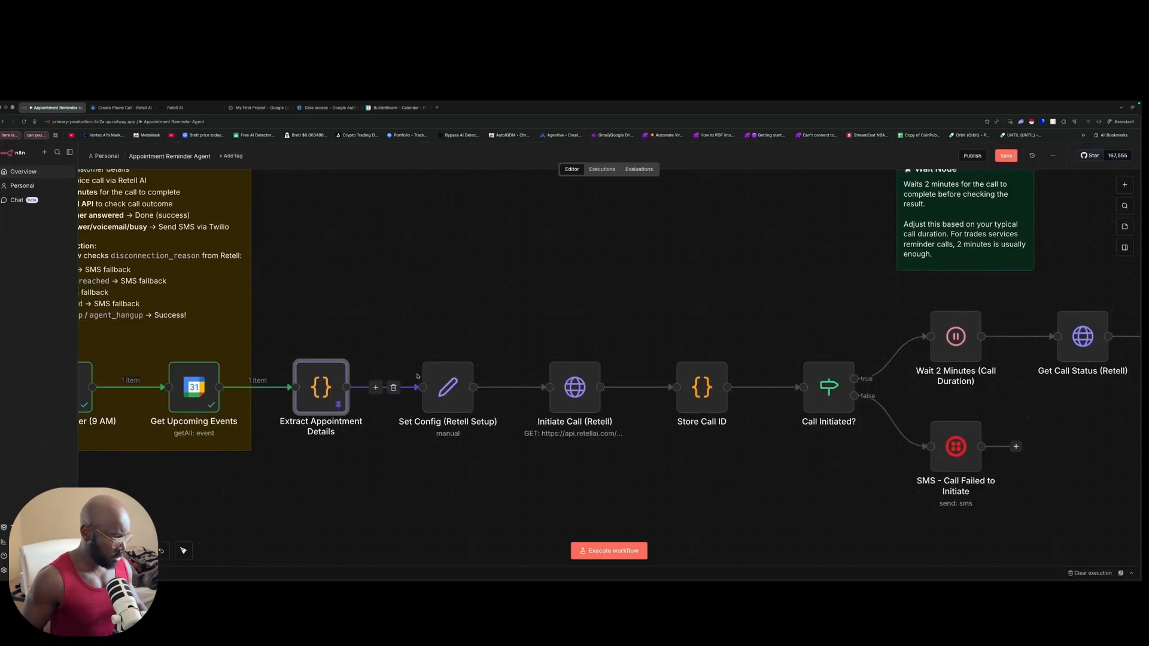
double_click(449, 386)
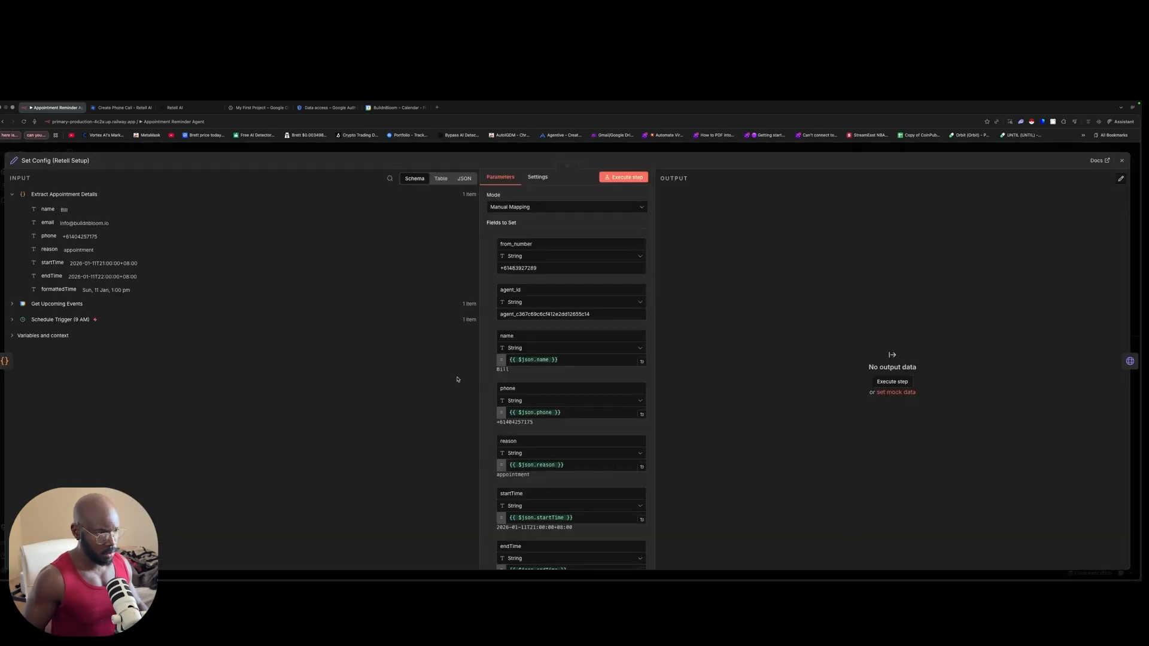
scroll(545, 368, "down", 3)
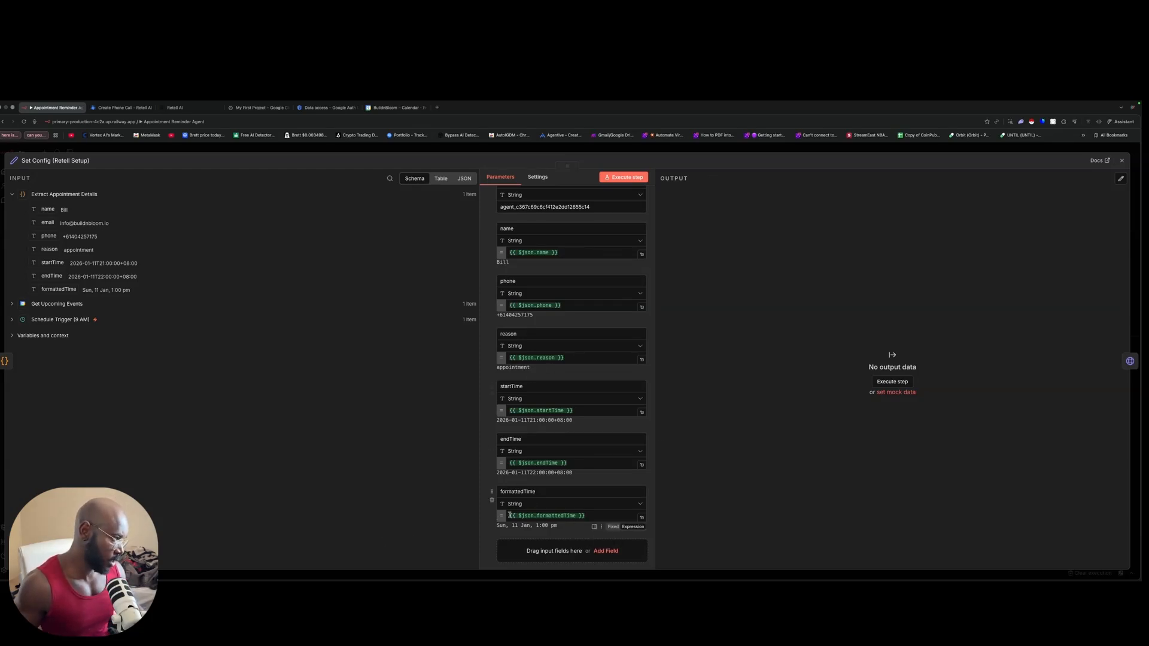
left_click(357, 150)
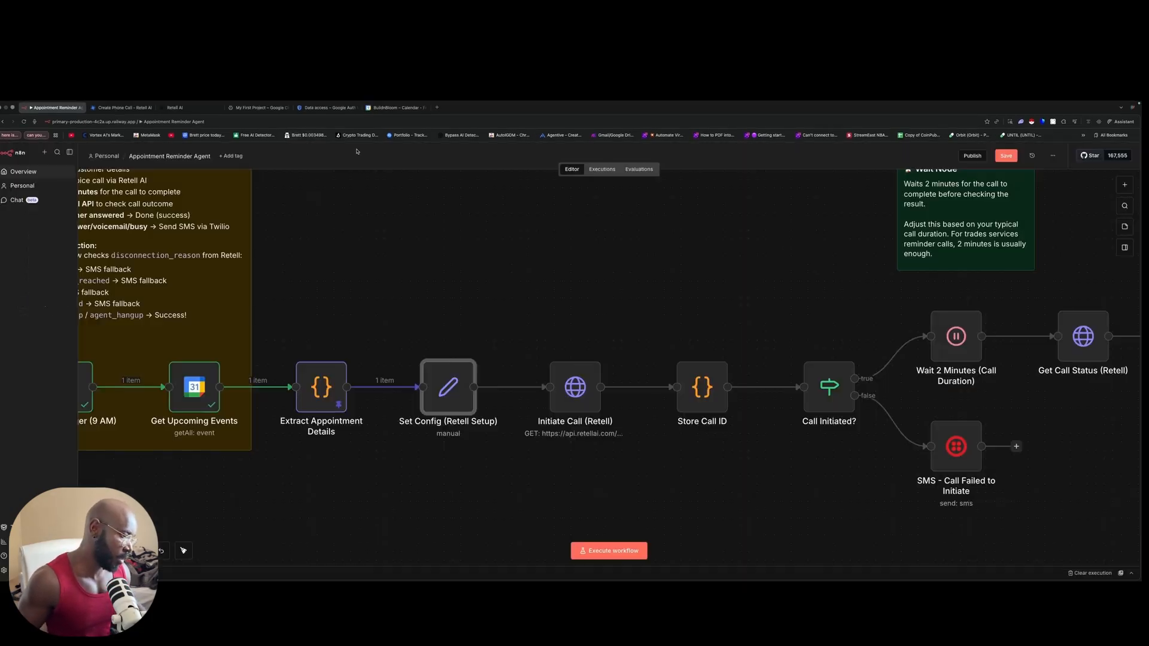
double_click(567, 386)
scroll(560, 395, "down", 3)
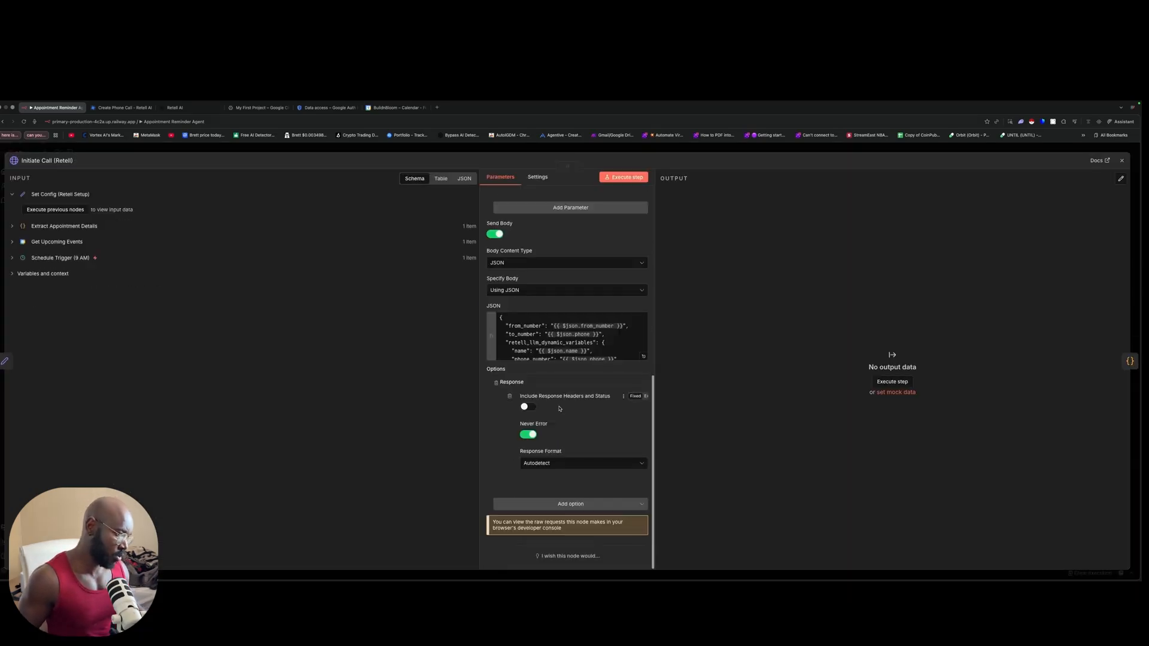
Step: Run the workflow up to Set Config and review Initiate Call (Retell)'s input and JSON body
left_click(485, 152)
left_click(426, 348)
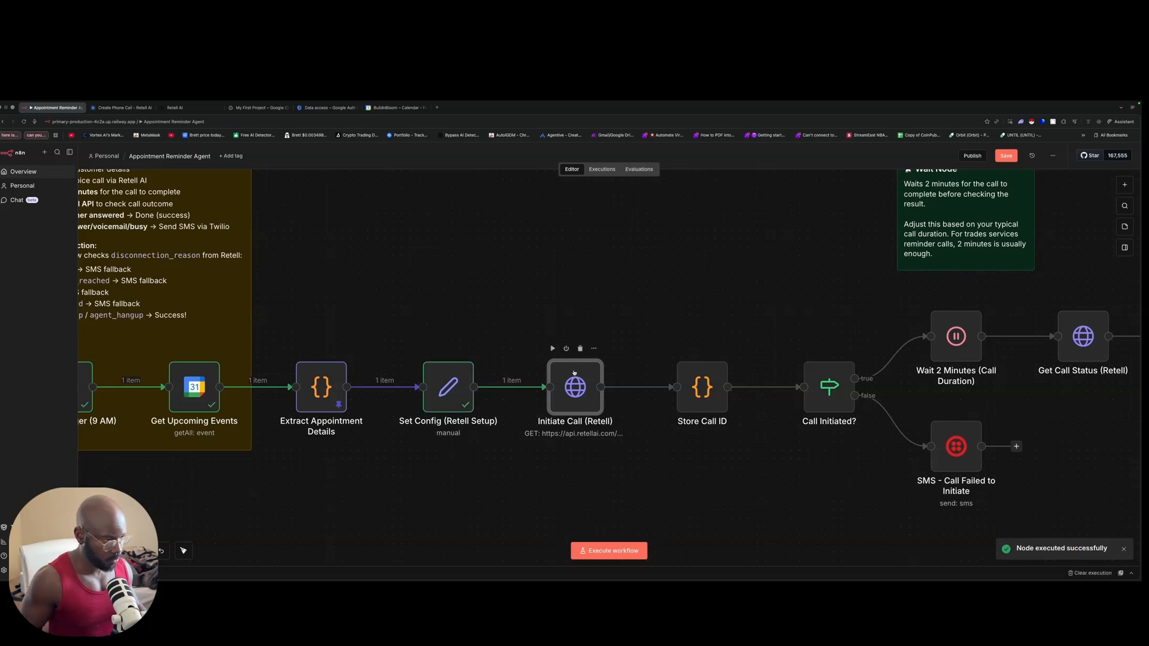
double_click(574, 372)
scroll(571, 359, "down", 10)
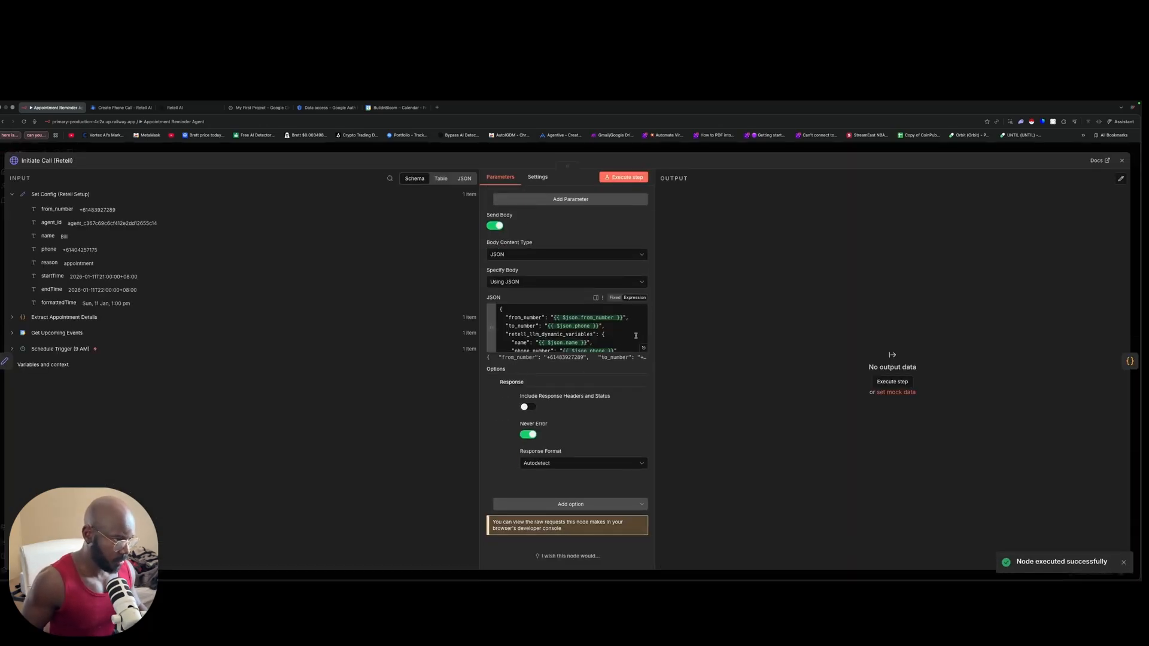
scroll(564, 335, "up", 3)
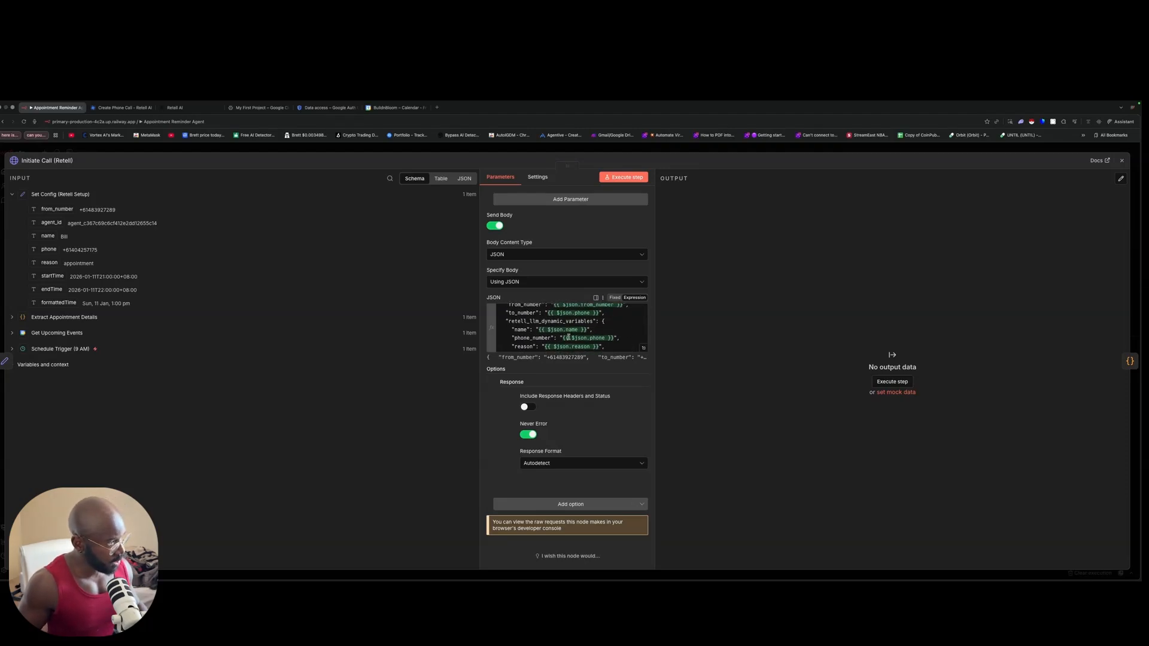
scroll(568, 337, "up", 2)
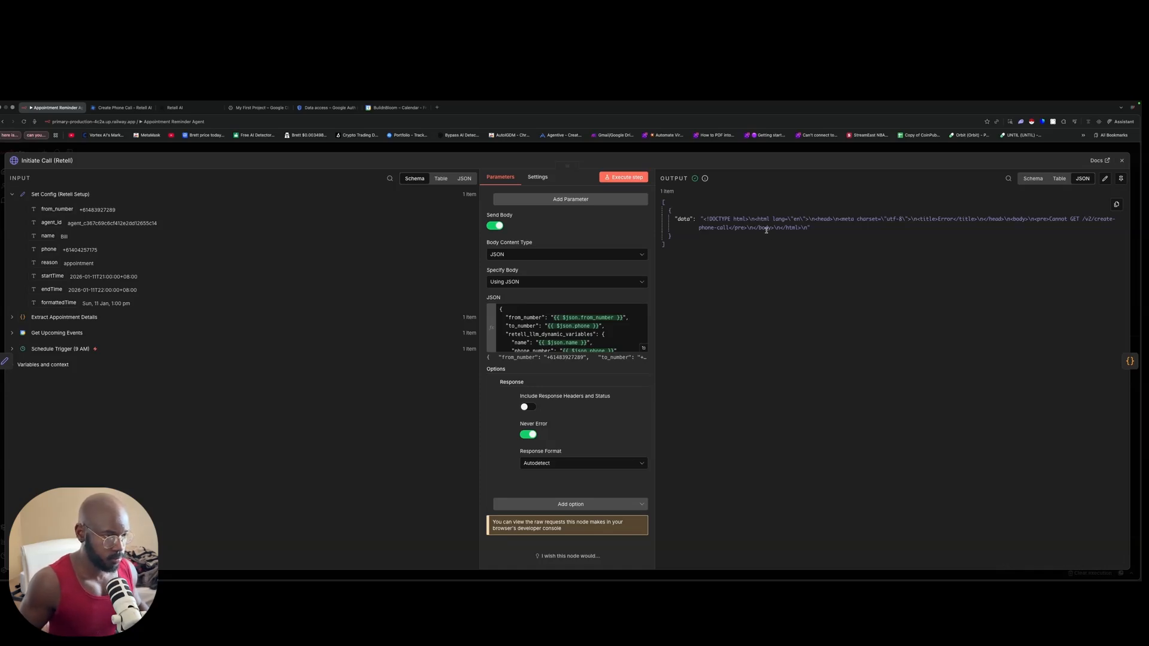
Step: Read the assistant's explanation of the 404 error and select the error message in the output
scroll(597, 280, "up", 15)
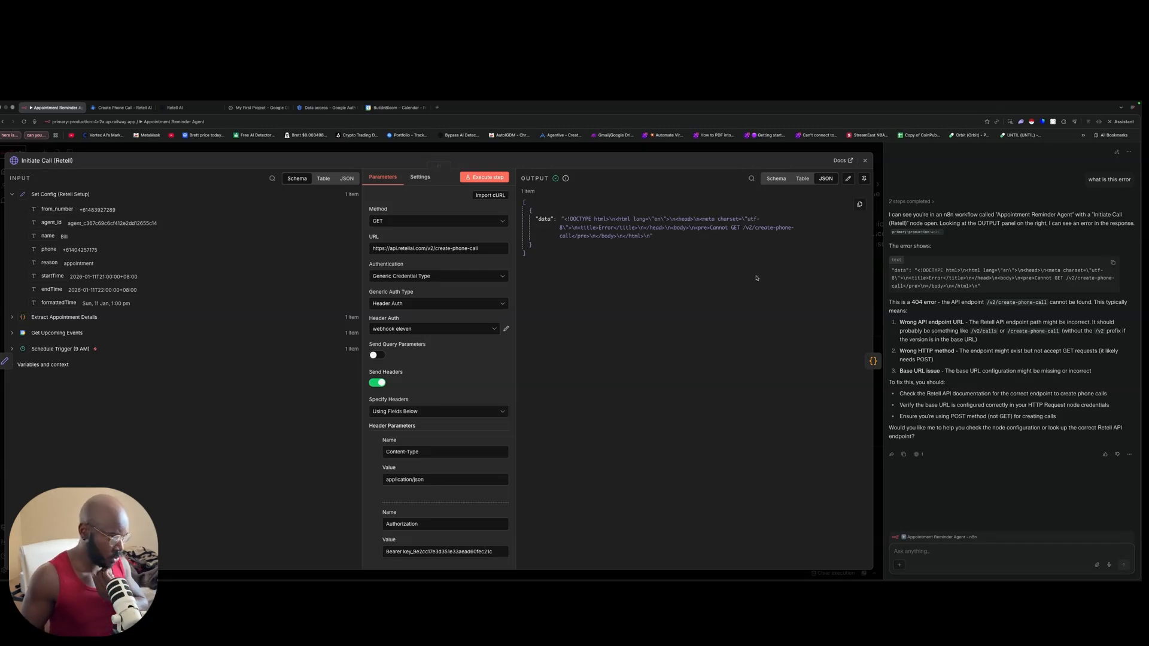
left_click(737, 225)
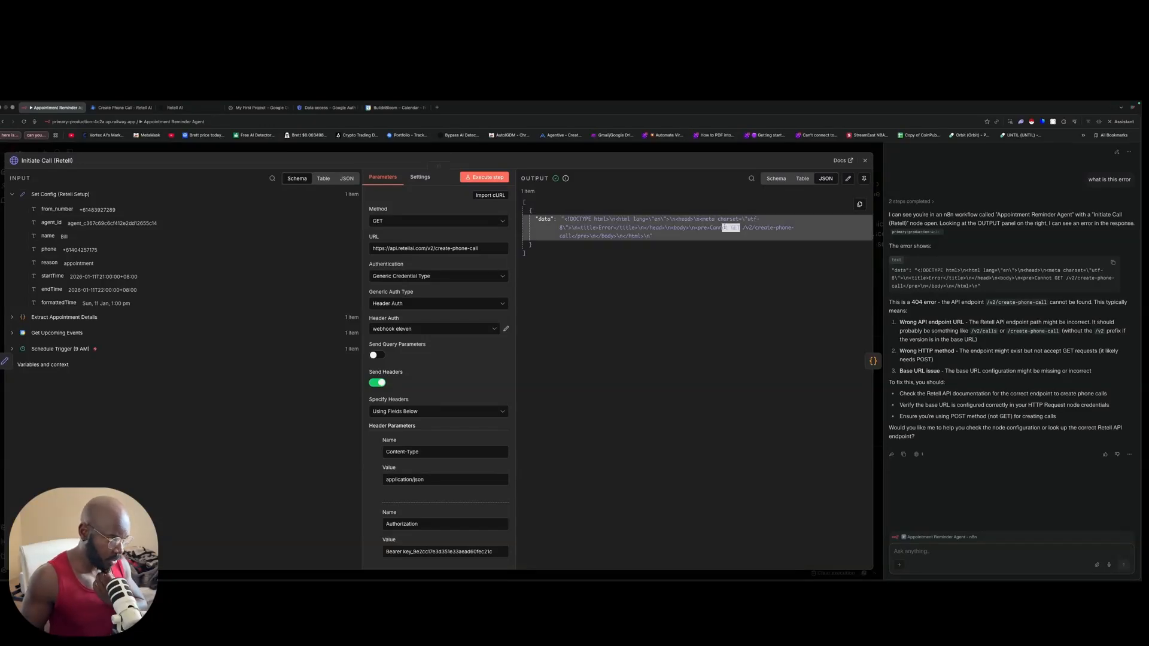
left_click(123, 108)
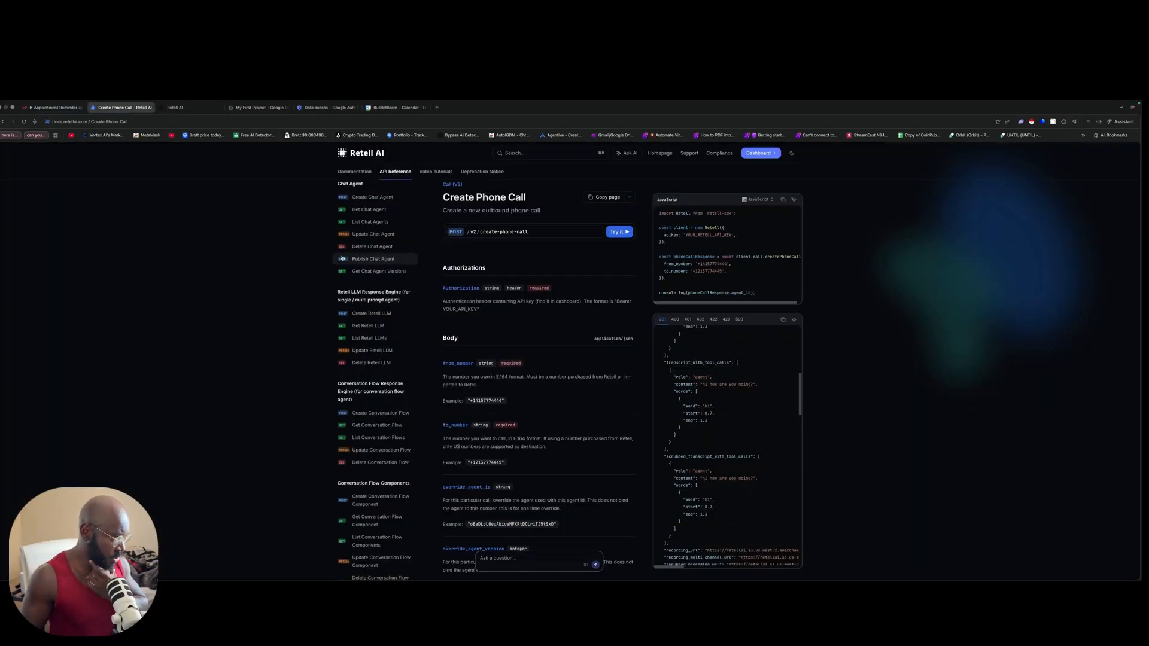
left_click_drag(449, 198, 515, 195)
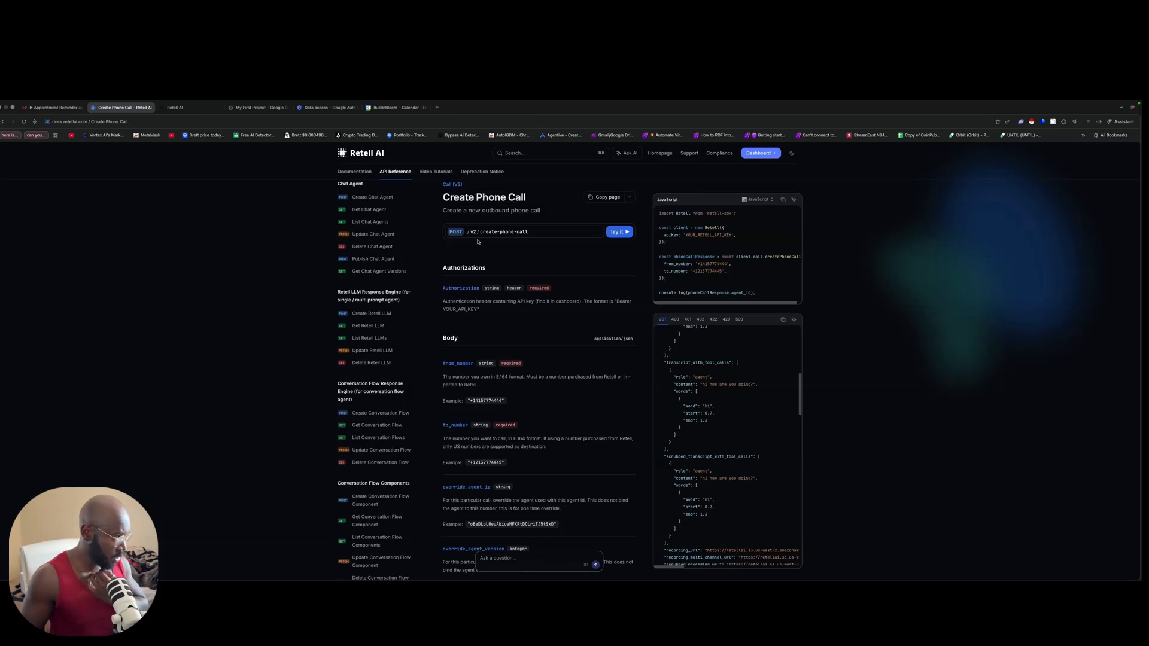
left_click(54, 108)
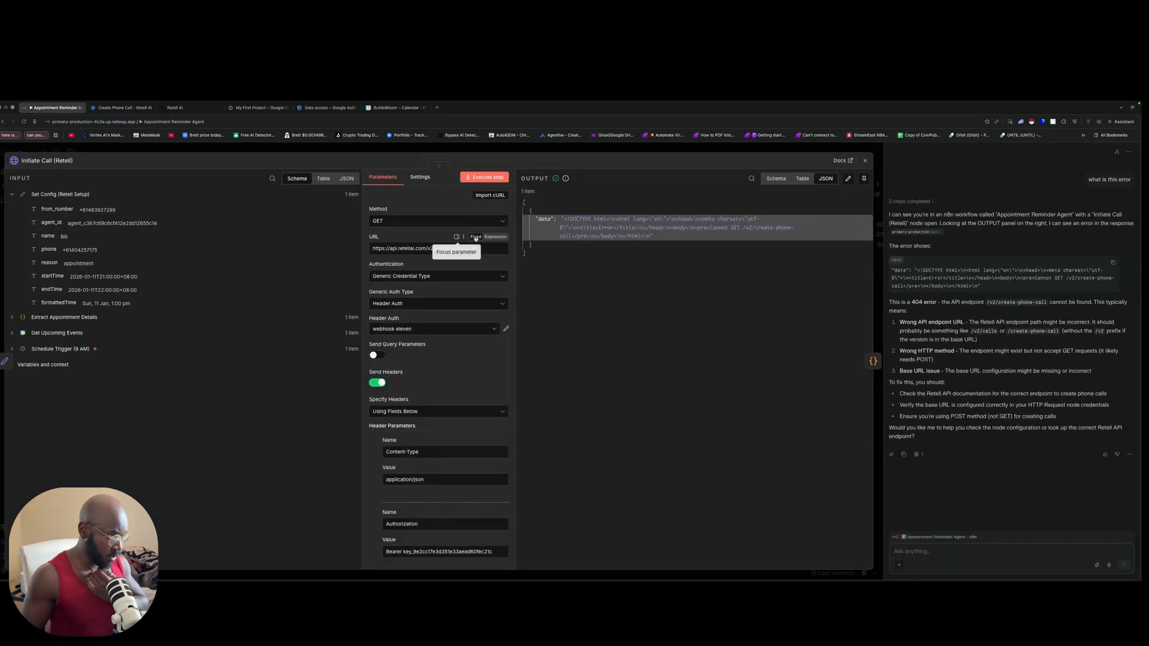
left_click(413, 221)
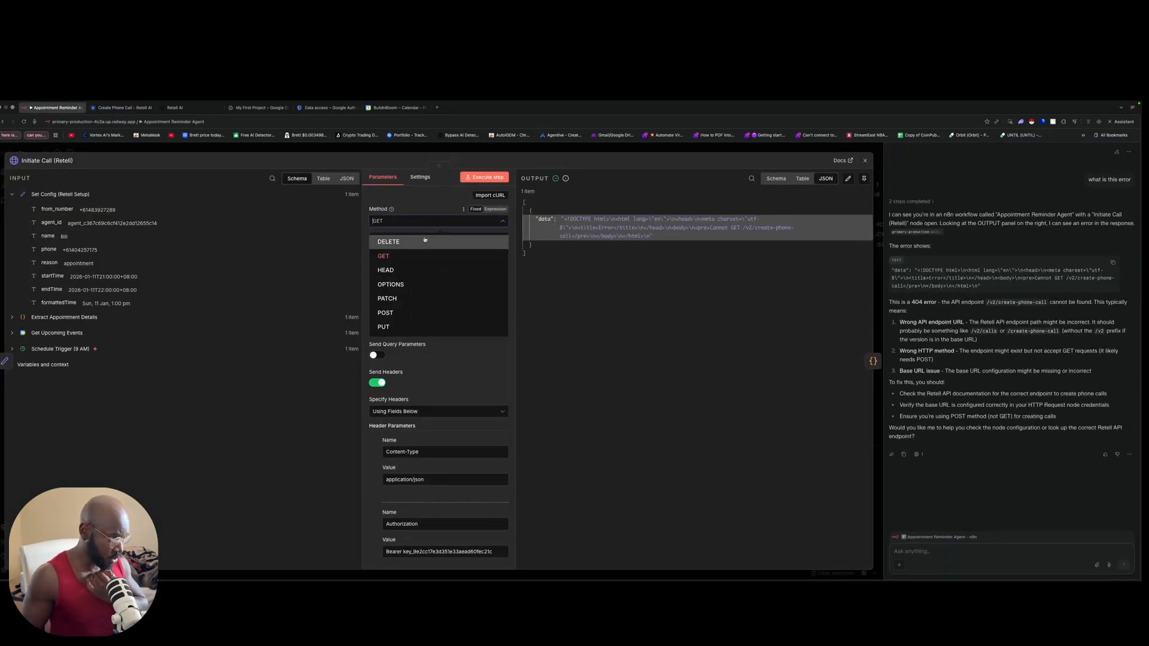
Step: Switch Initiate Call (Retell) to POST, rerun it successfully, then run Store Call ID
left_click(395, 313)
left_click(486, 179)
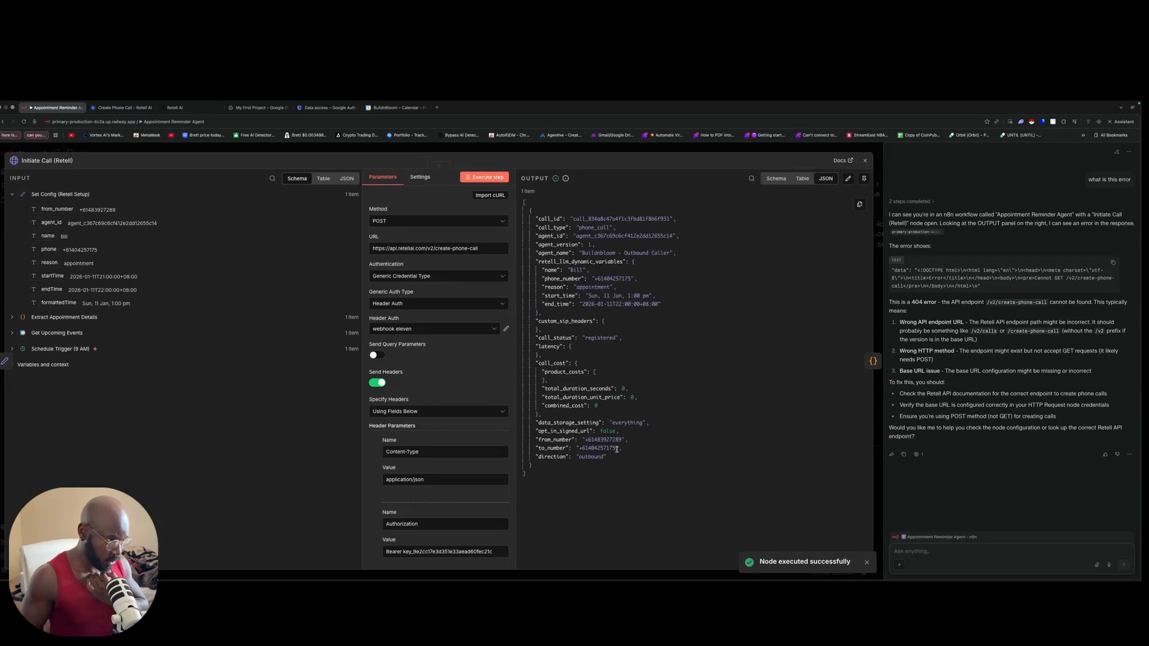
left_click(611, 152)
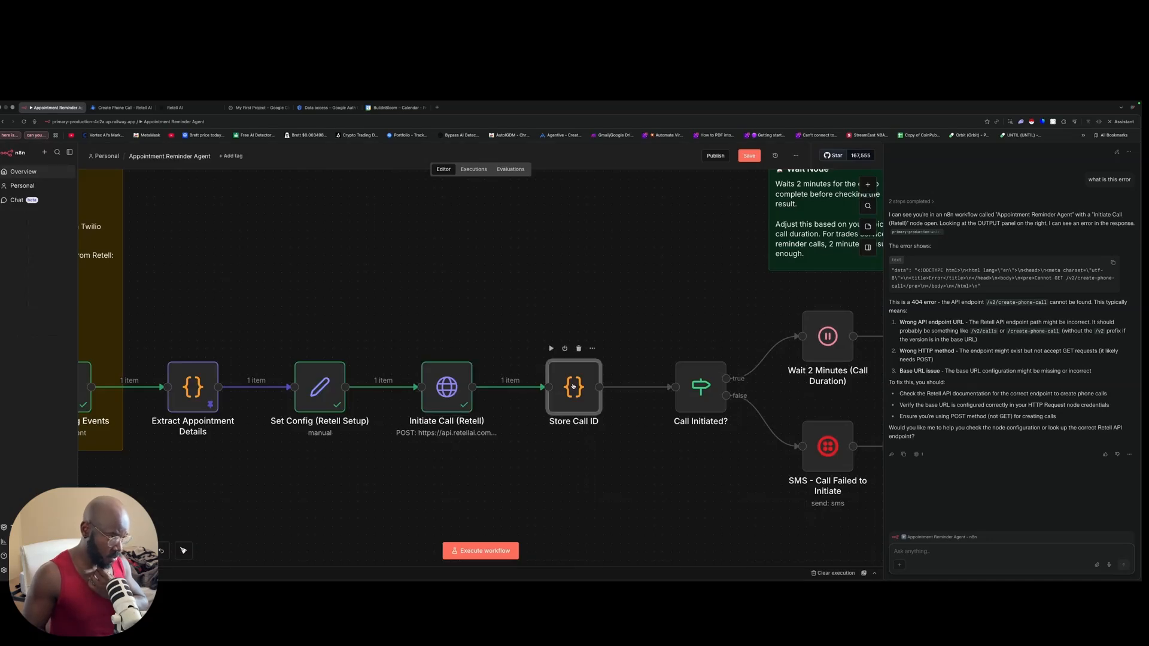
double_click(573, 386)
left_click(556, 177)
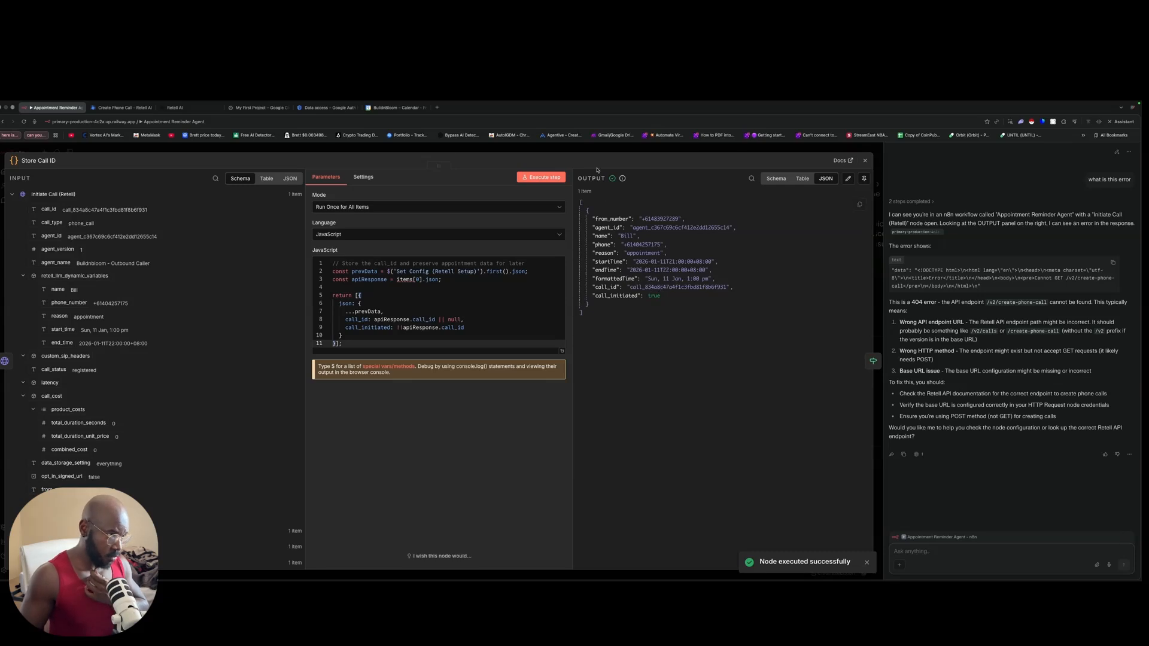
key("Escape")
Step: Run the Call Initiated? check so call_initiated is true, then glance at the Wait node
scroll(603, 347, "right", 5)
double_click(585, 391)
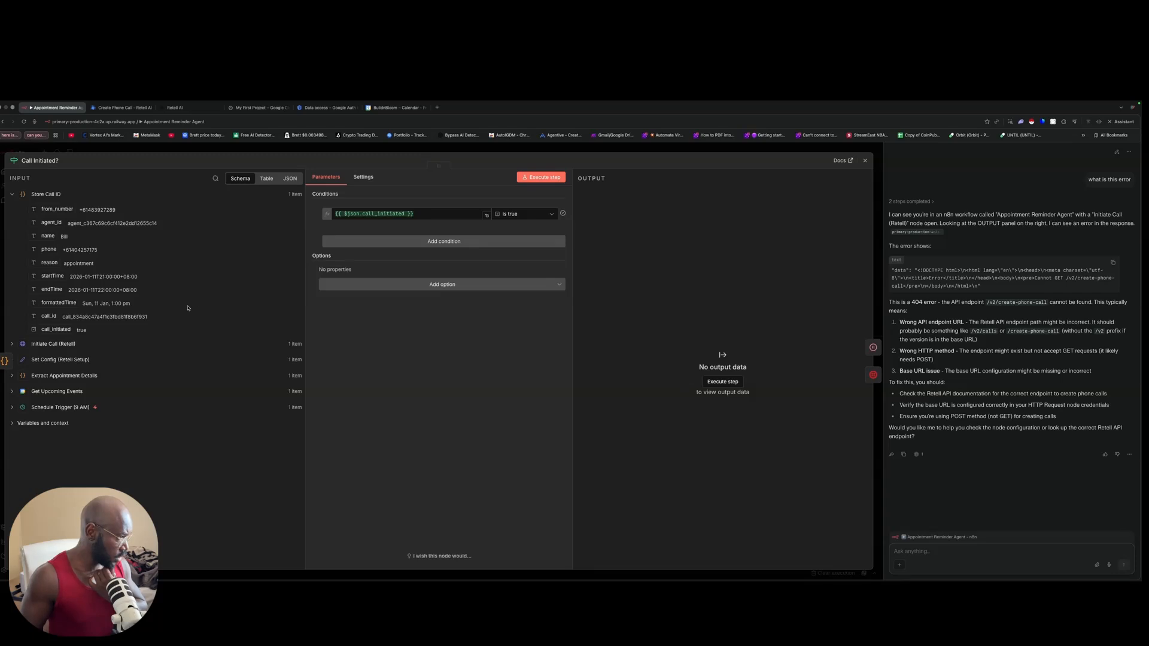
left_click(553, 177)
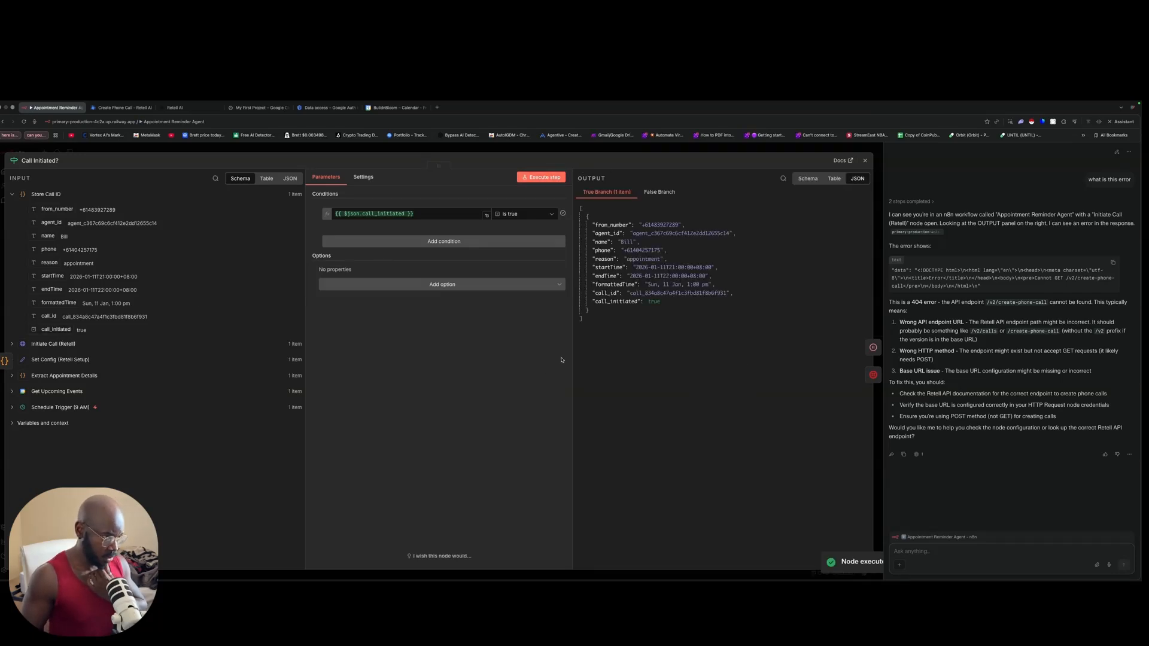
left_click(654, 152)
double_click(704, 347)
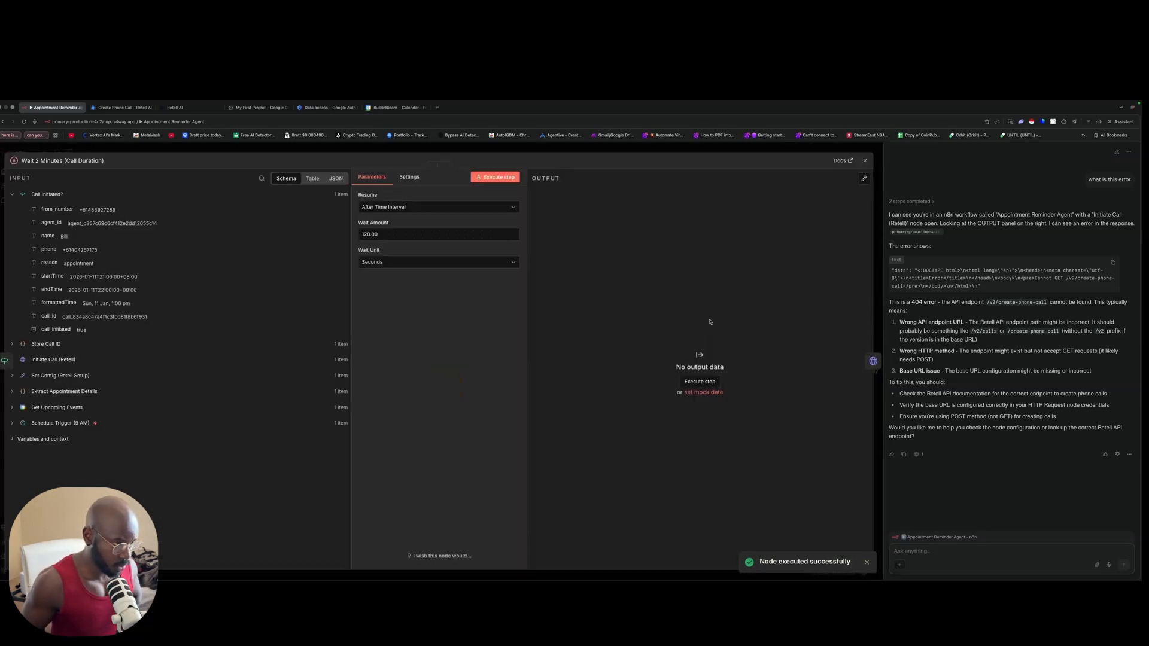
left_click(610, 153)
scroll(637, 358, "right", 2)
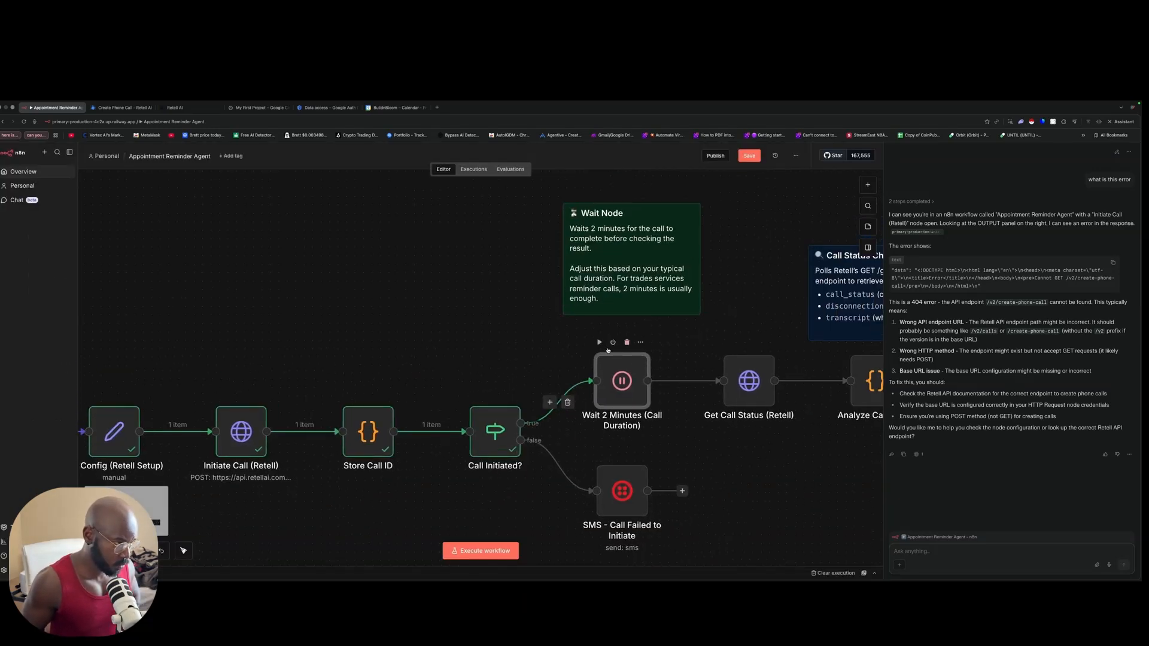
Step: Run up to the Wait node, stop the execution, and deactivate Wait 2 Minutes
left_click(600, 343)
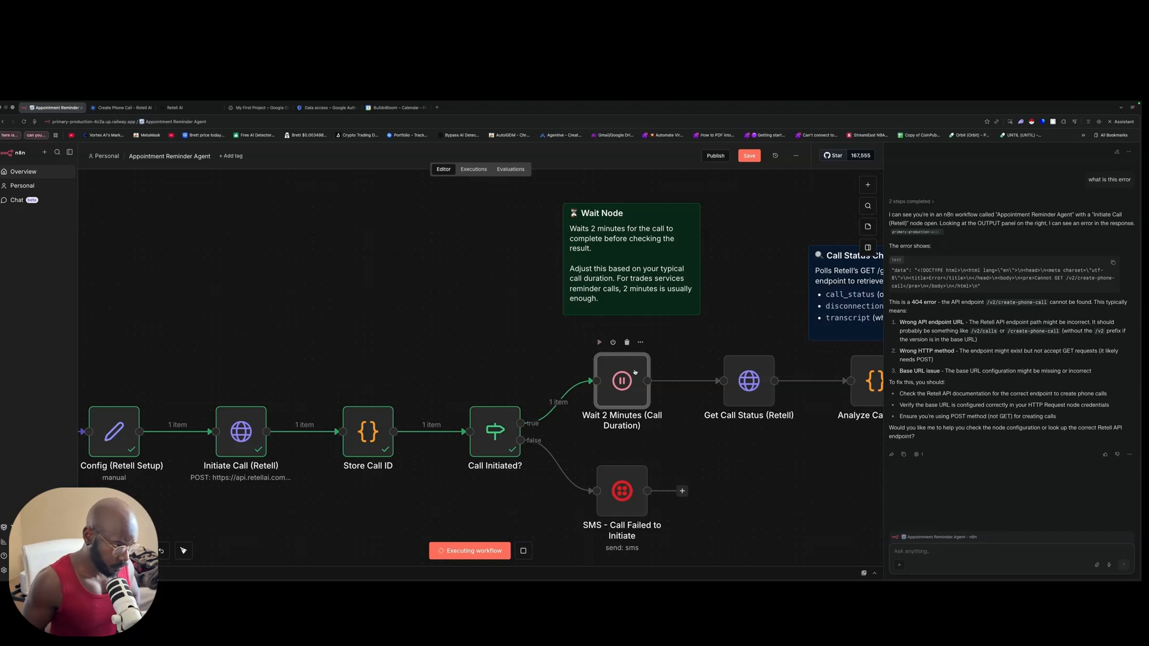
scroll(673, 368, "right", 3)
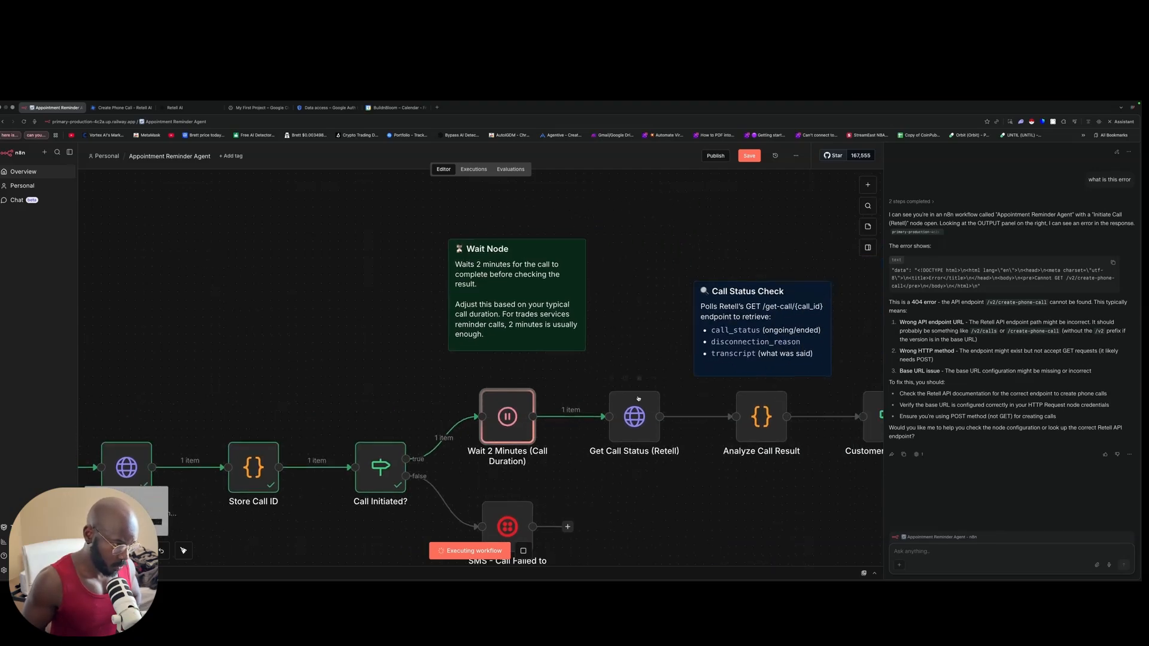
double_click(631, 412)
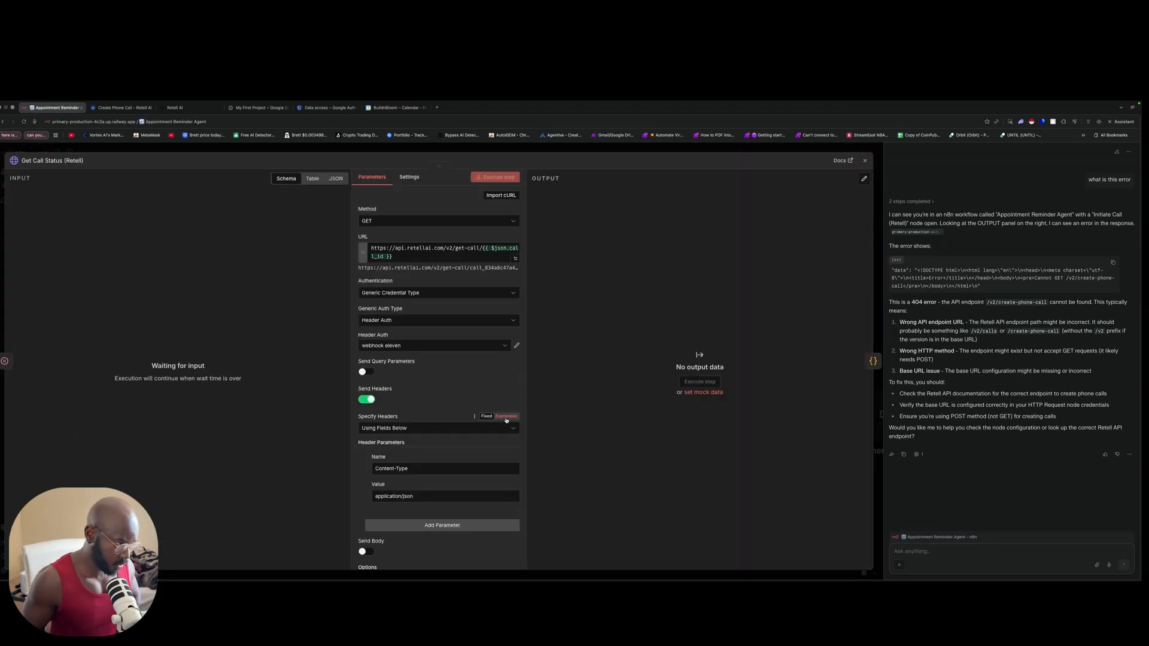
left_click(568, 156)
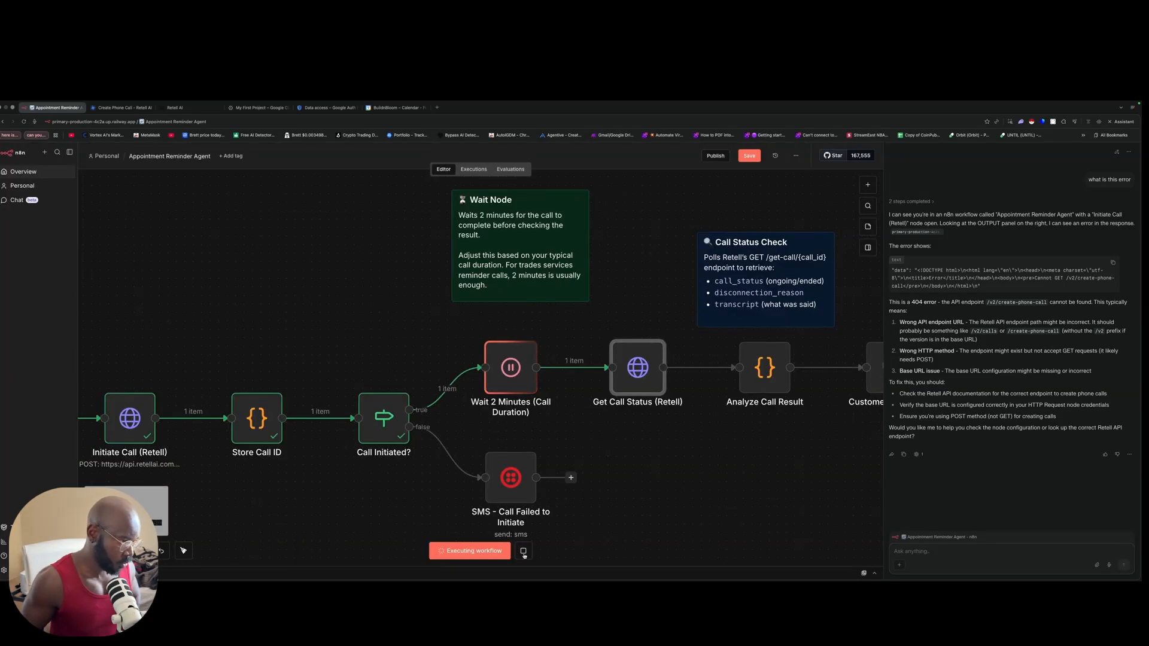
left_click(523, 551)
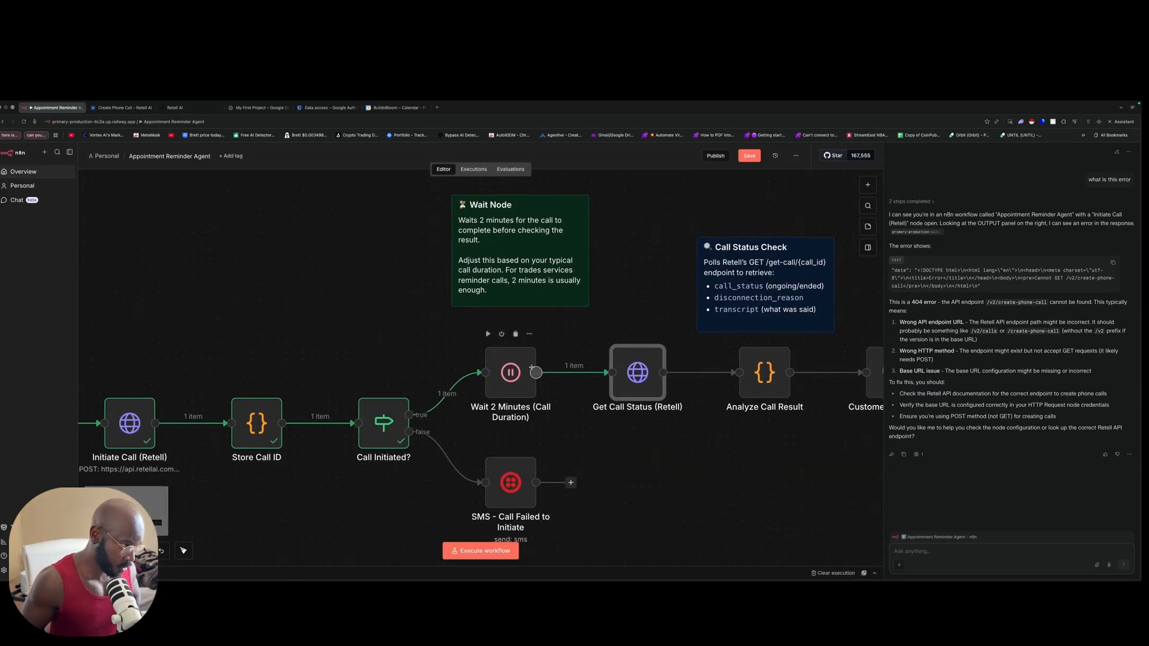
left_click(501, 335)
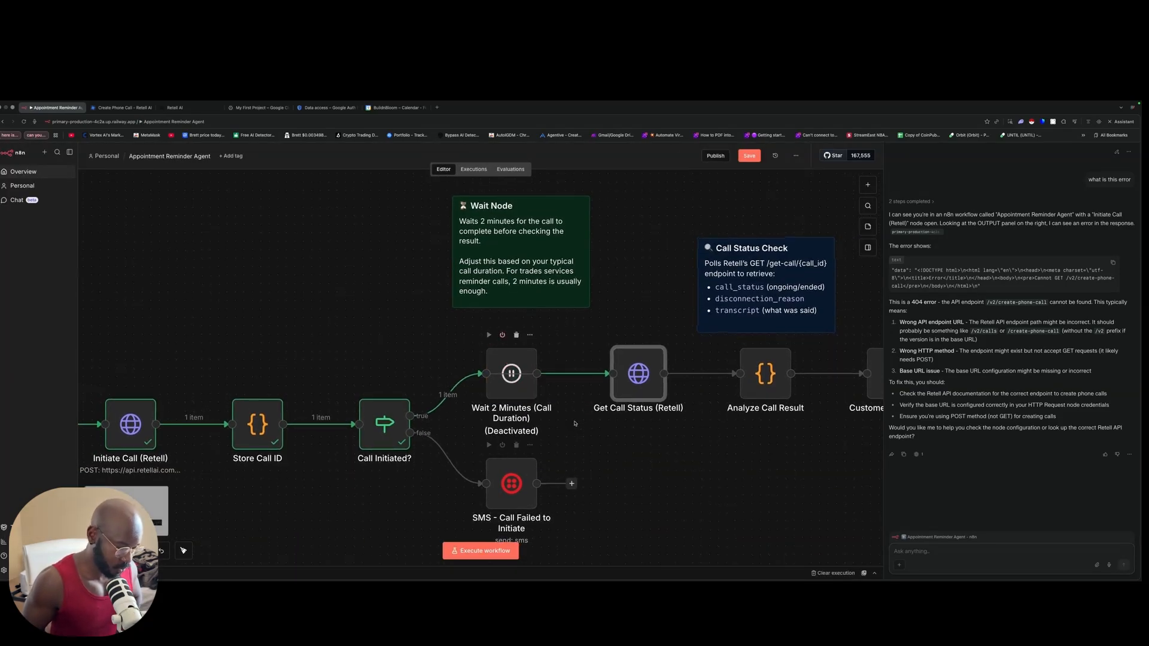
Step: Run Get Call Status (Retell) and inspect its "Authorization header required" error
scroll(627, 328, "left", 1)
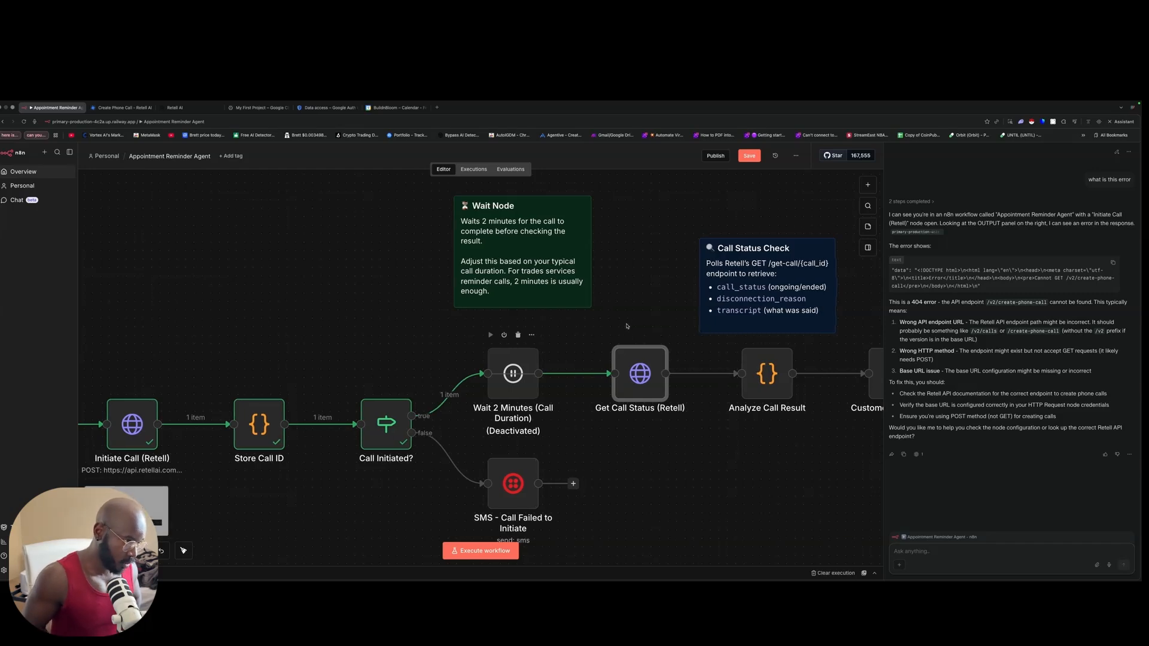
scroll(627, 326, "down", 1)
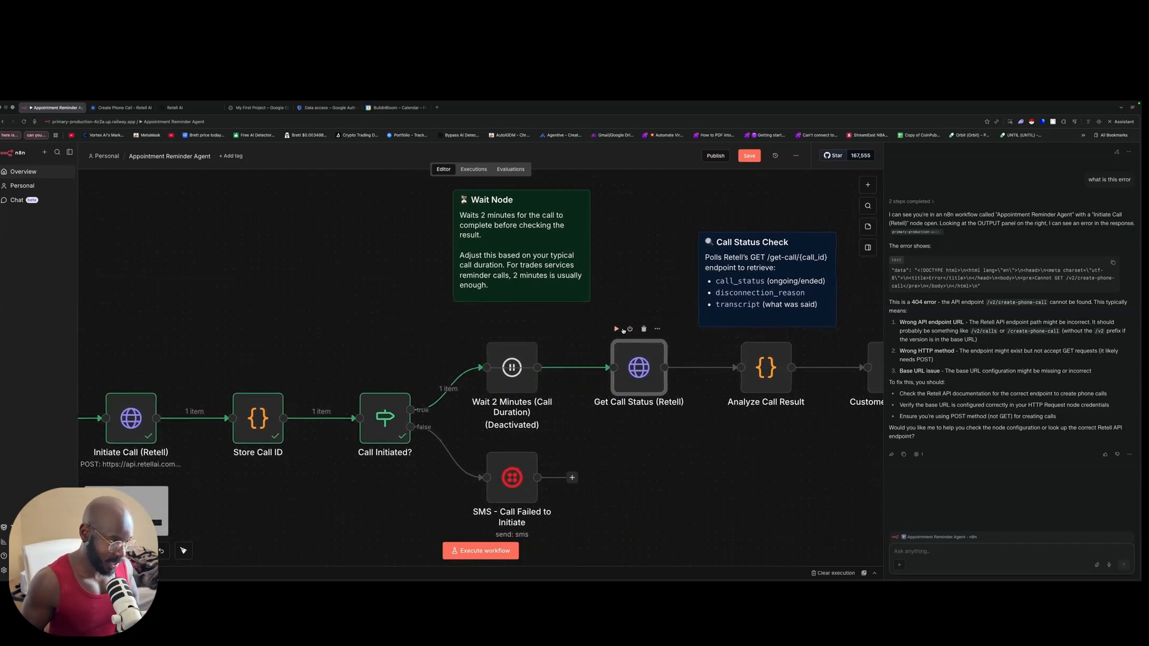
left_click(617, 329)
scroll(628, 353, "right", 1)
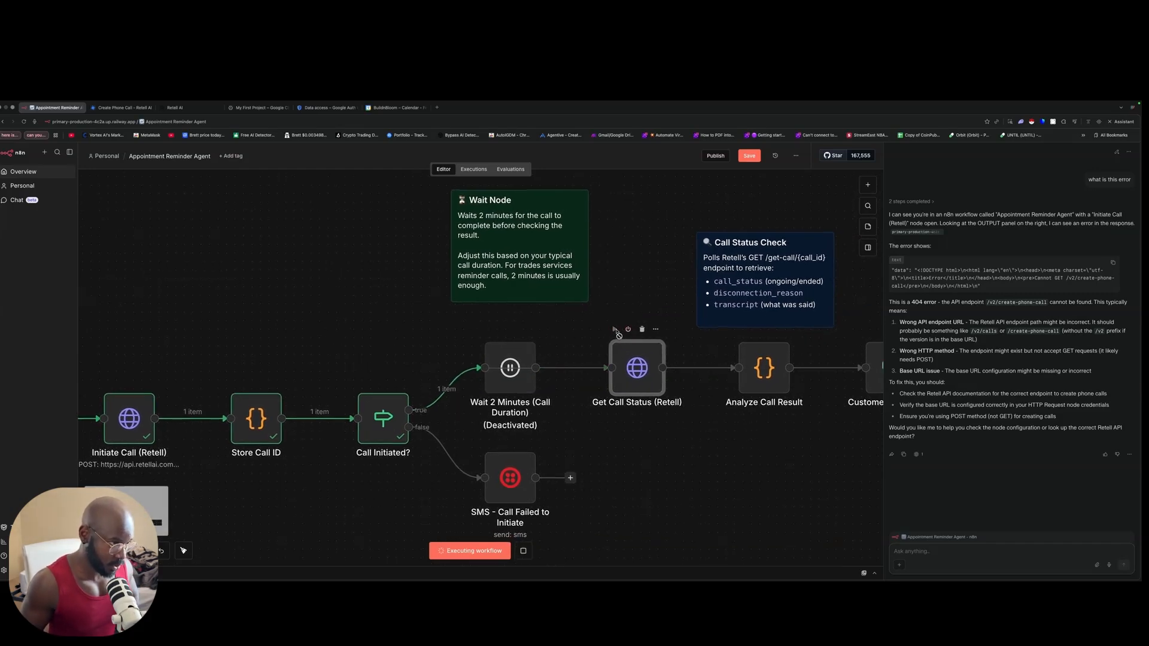
double_click(636, 369)
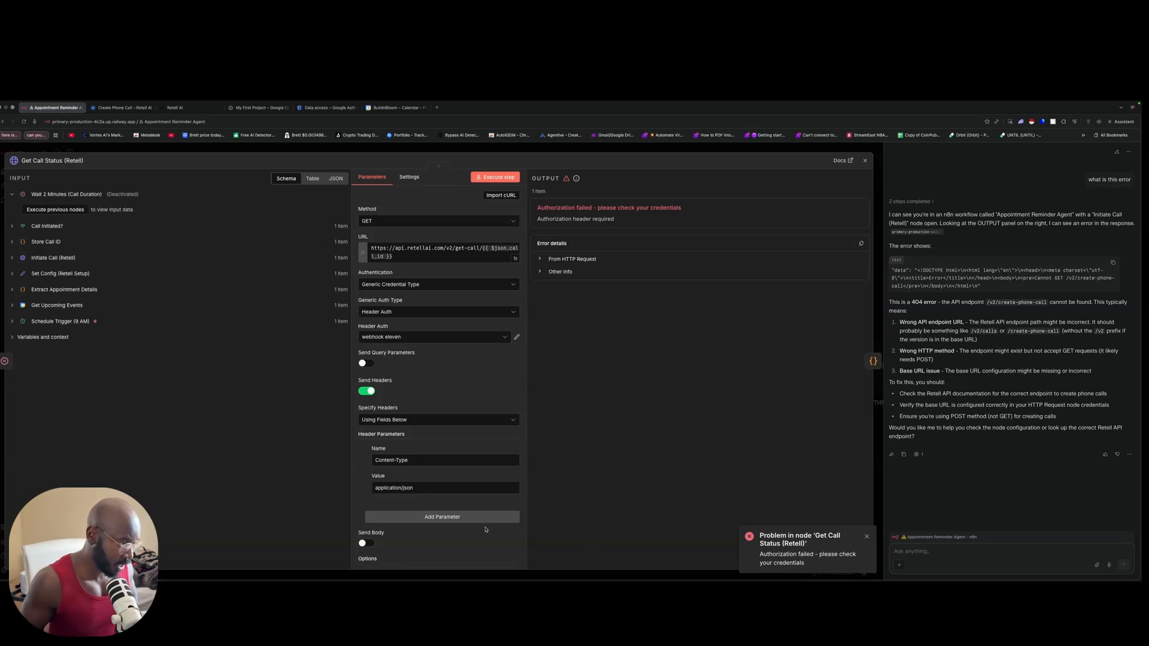
Step: Add an 'Authorization' header parameter to the Get Call Status (Retell) node
left_click(440, 516)
scroll(443, 454, "down", 2)
left_click(471, 417)
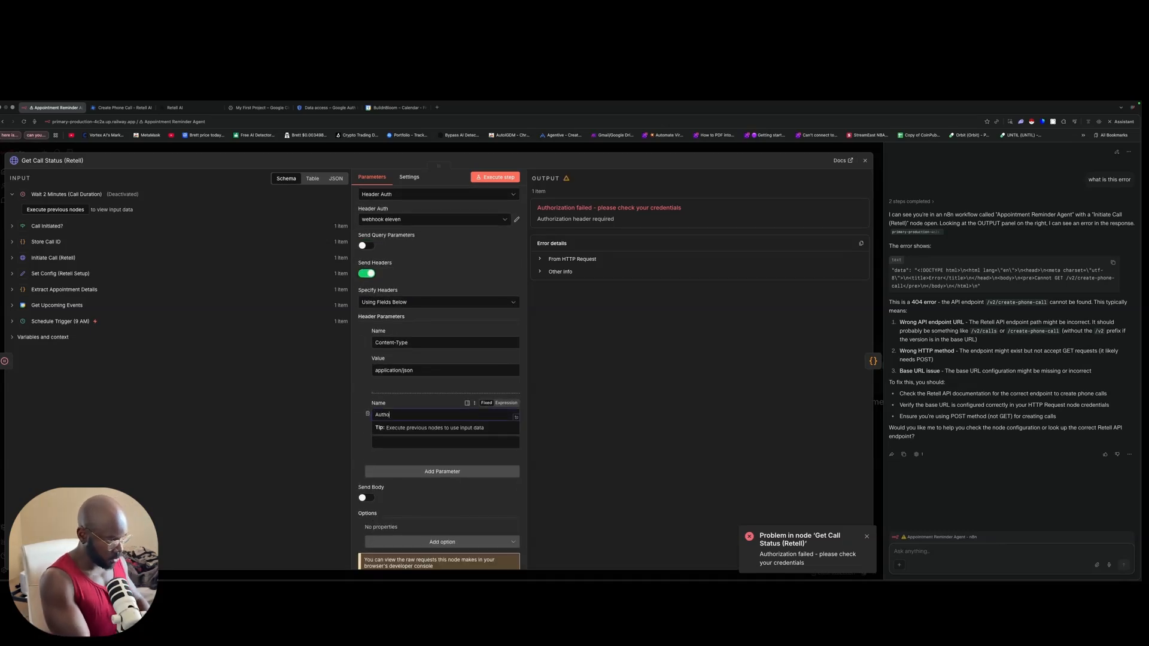
type("Authorization")
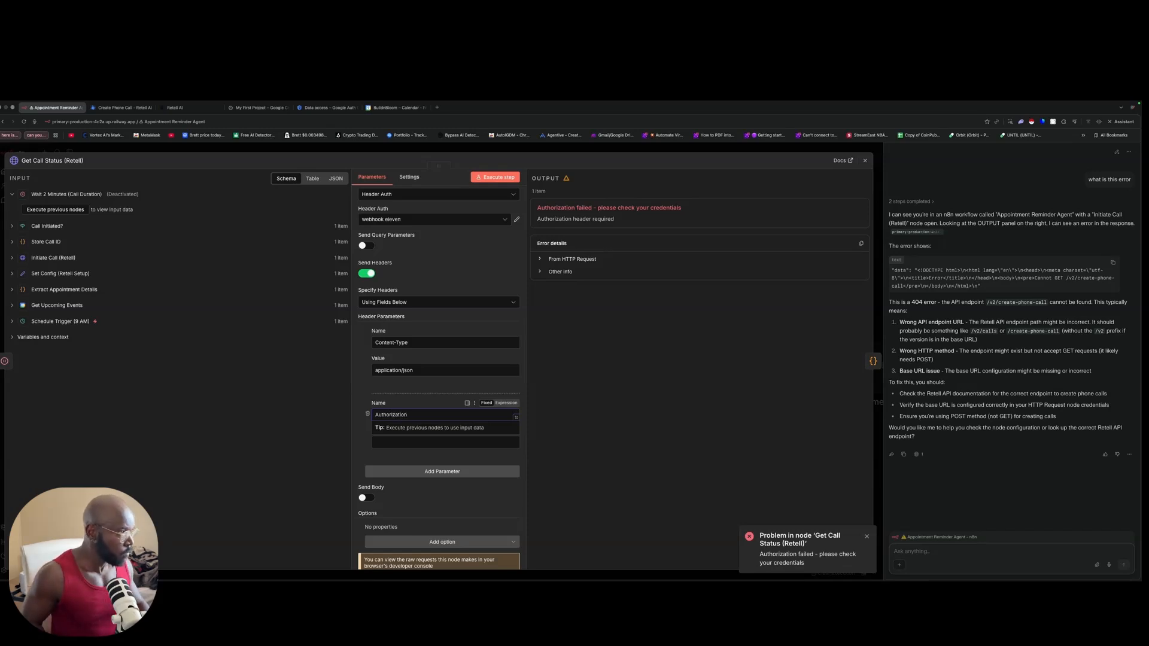
scroll(446, 394, "down", 1)
left_click(604, 467)
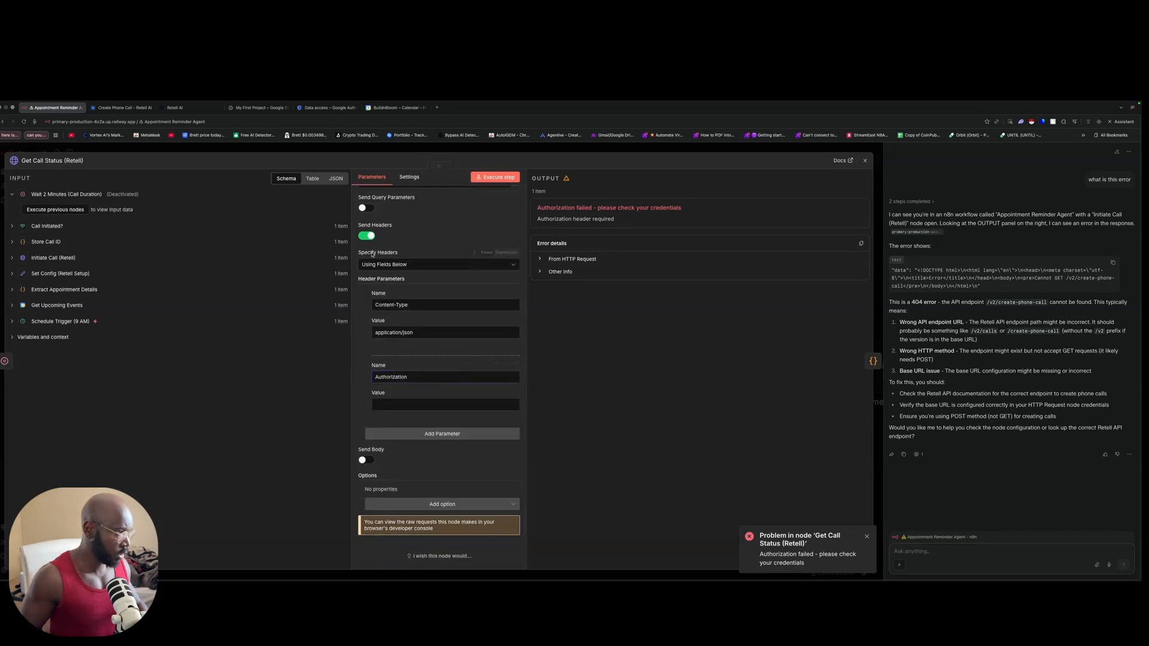
left_click(305, 150)
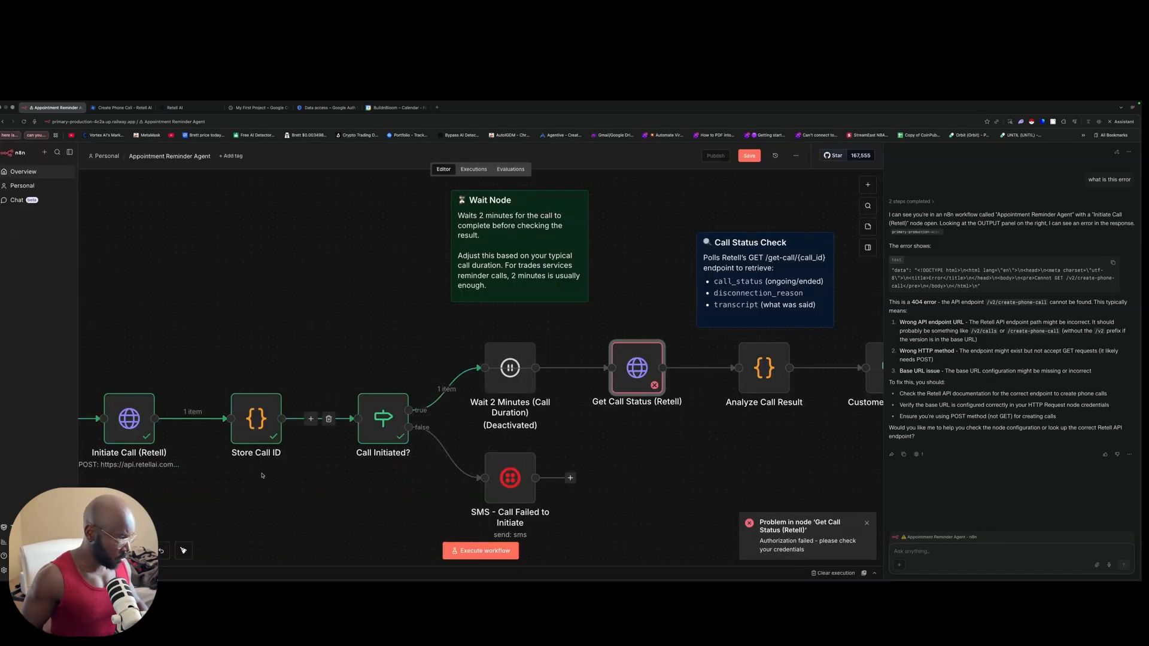
Step: Copy Initiate Call's Authorization Bearer key into Get Call Status's Authorization header value
double_click(148, 438)
scroll(467, 407, "down", 5)
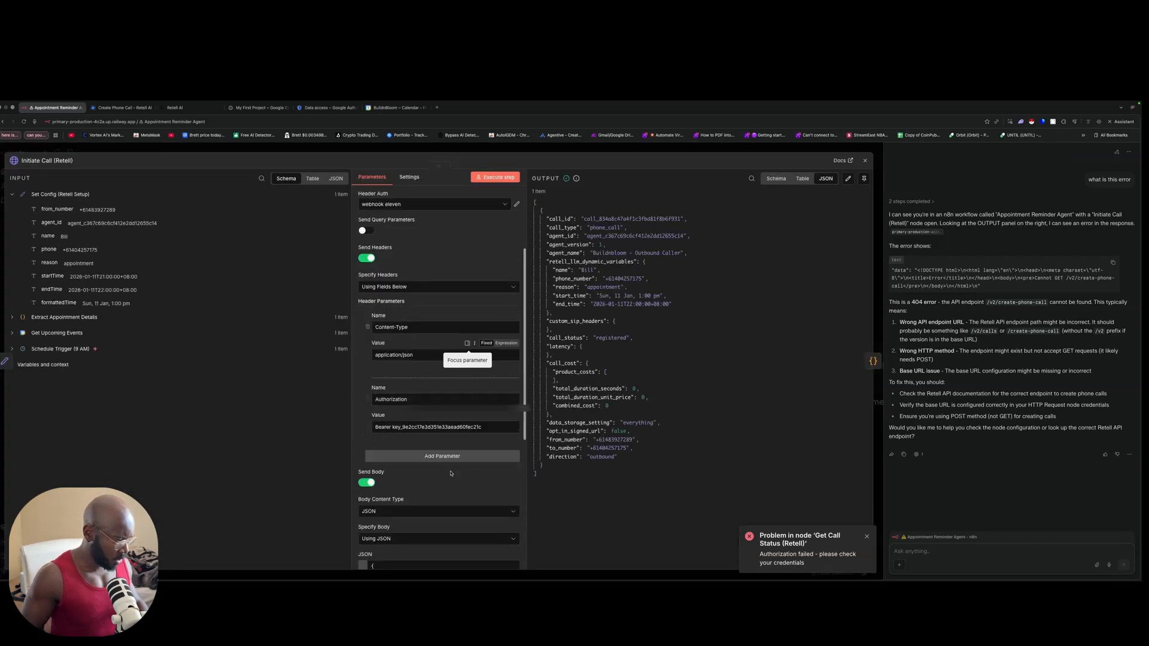
left_click_drag(488, 411, 350, 404)
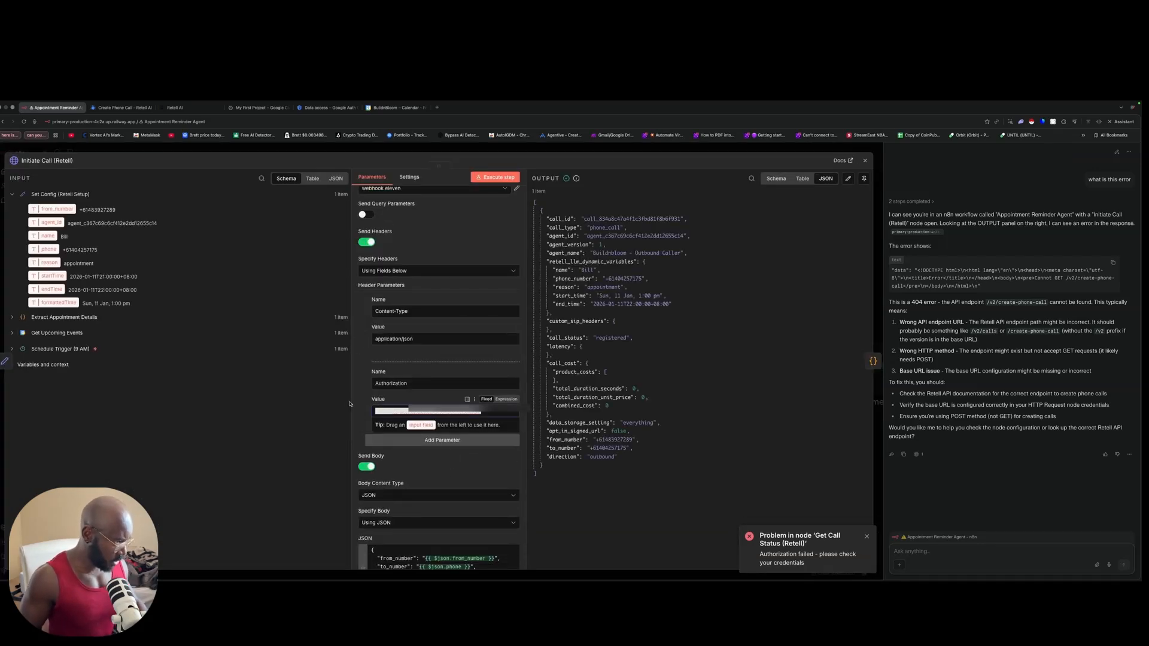
left_click(376, 407)
left_click_drag(481, 411, 441, 411)
scroll(376, 411, "down", 1)
left_click(372, 411)
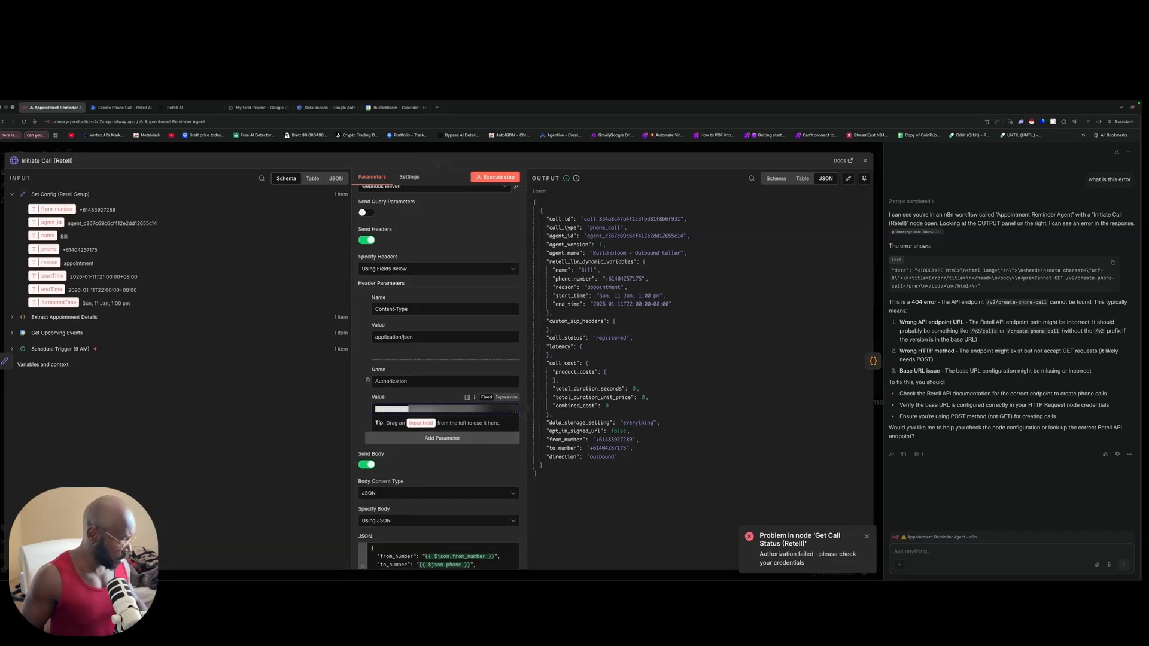
key("Escape")
key("Escape")
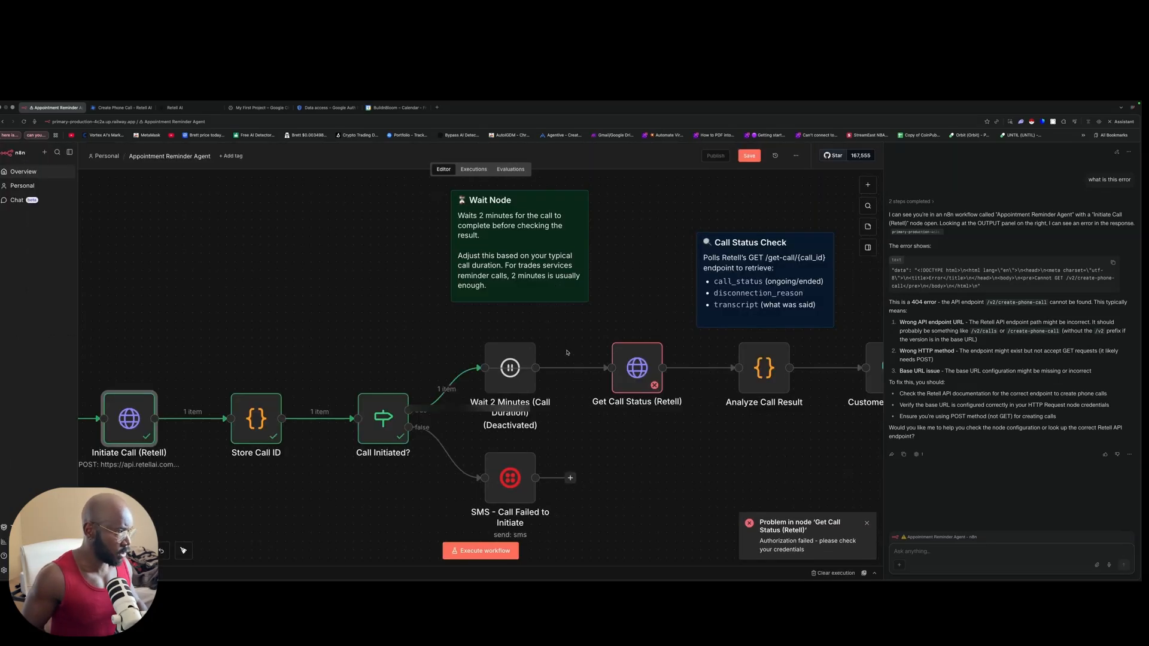
double_click(637, 367)
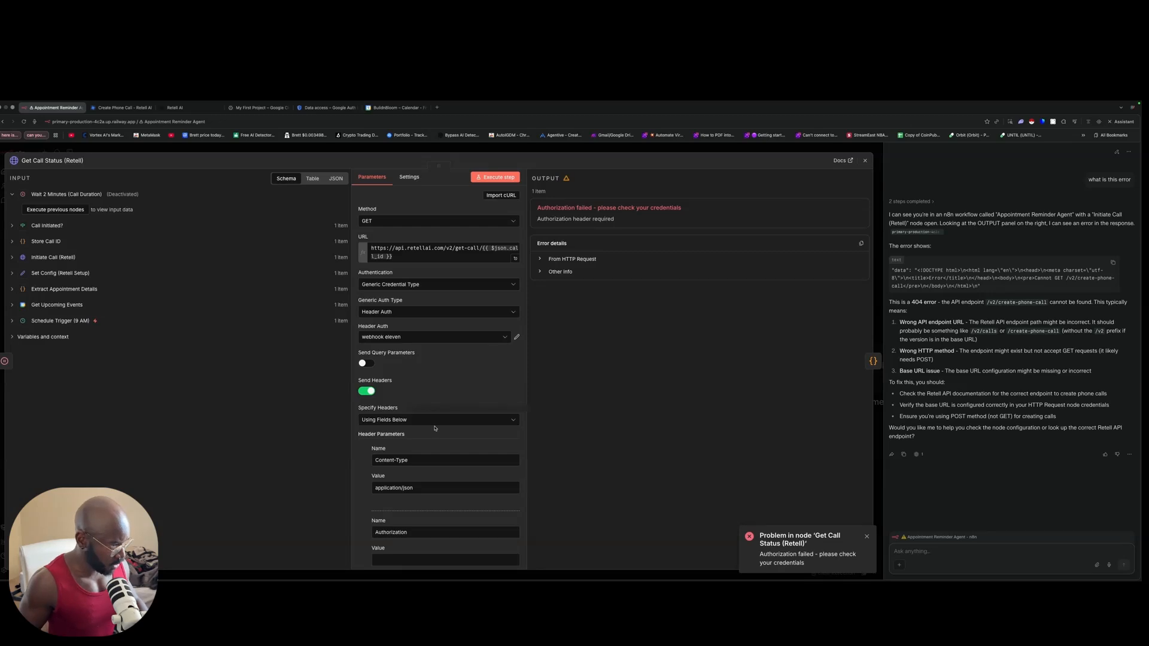
left_click(411, 404)
key("super+v")
left_click(491, 362)
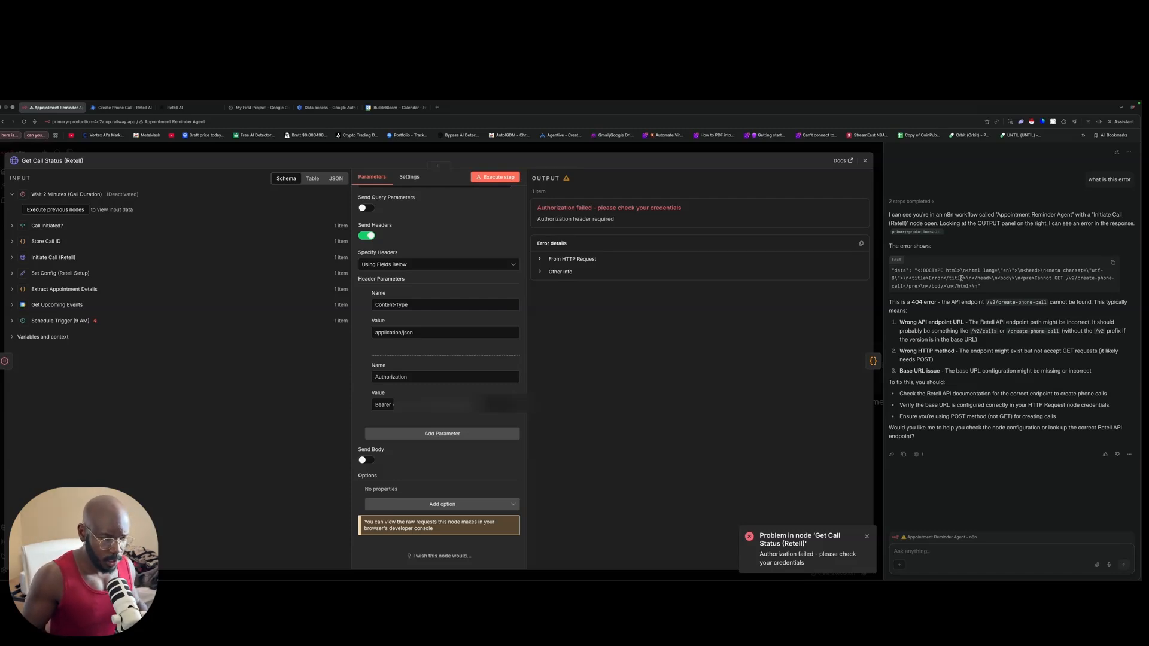
Step: Ask the assistant 'what does this error mean?' about the authorization error
left_click(866, 536)
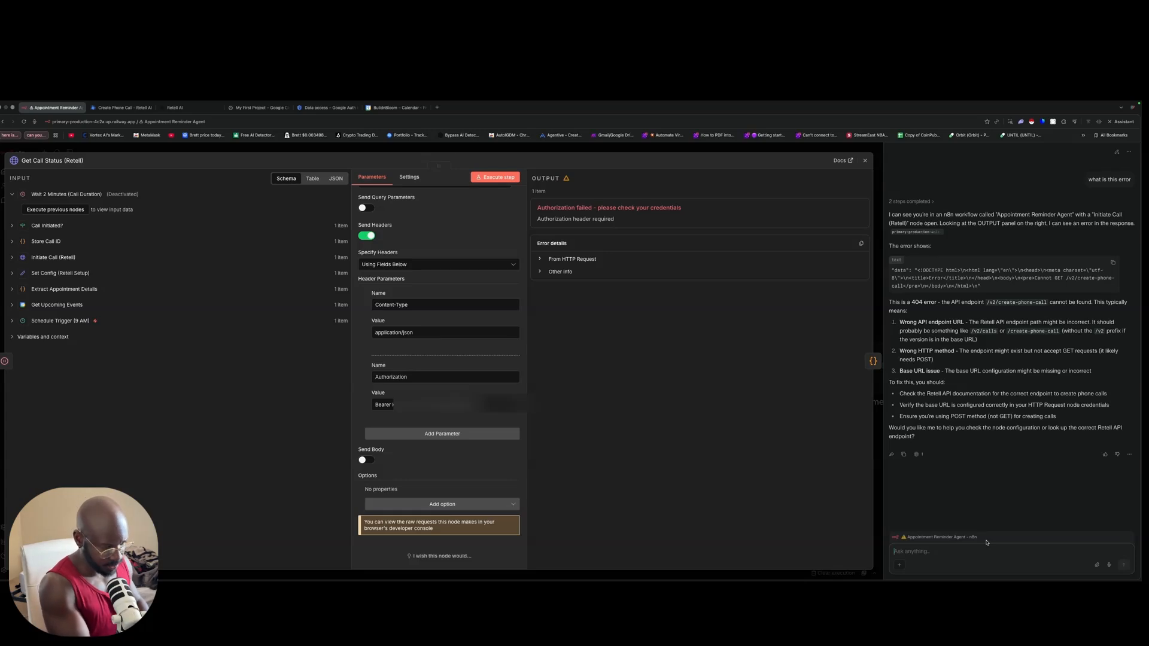
type("what does ithis error mean")
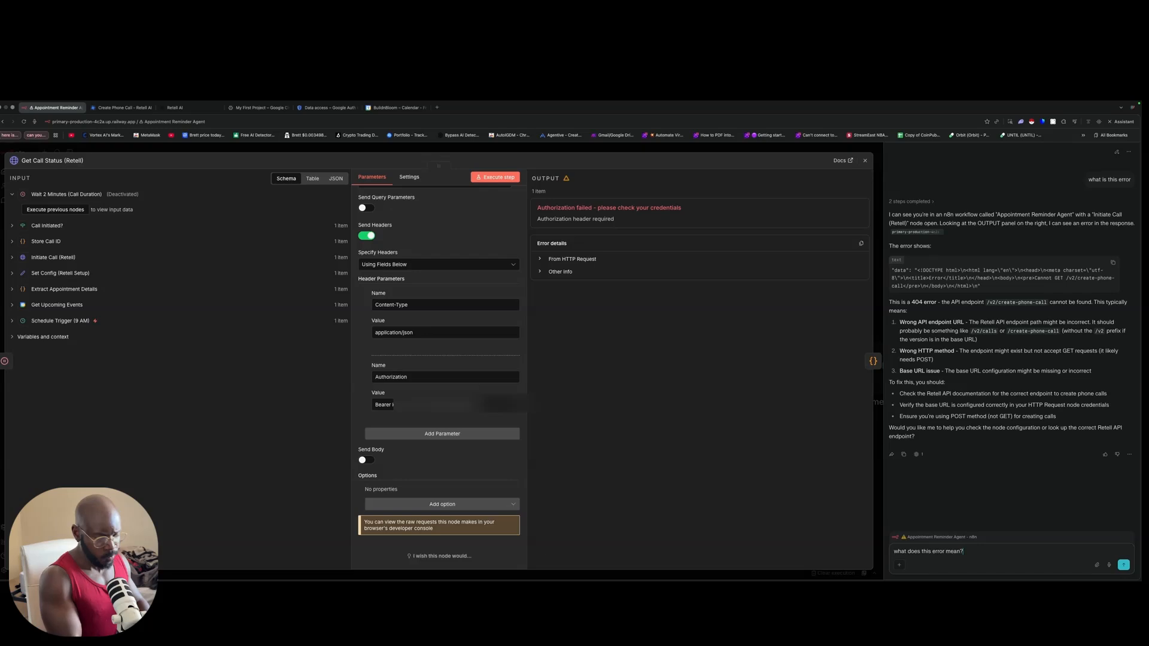
type("?")
key("Return")
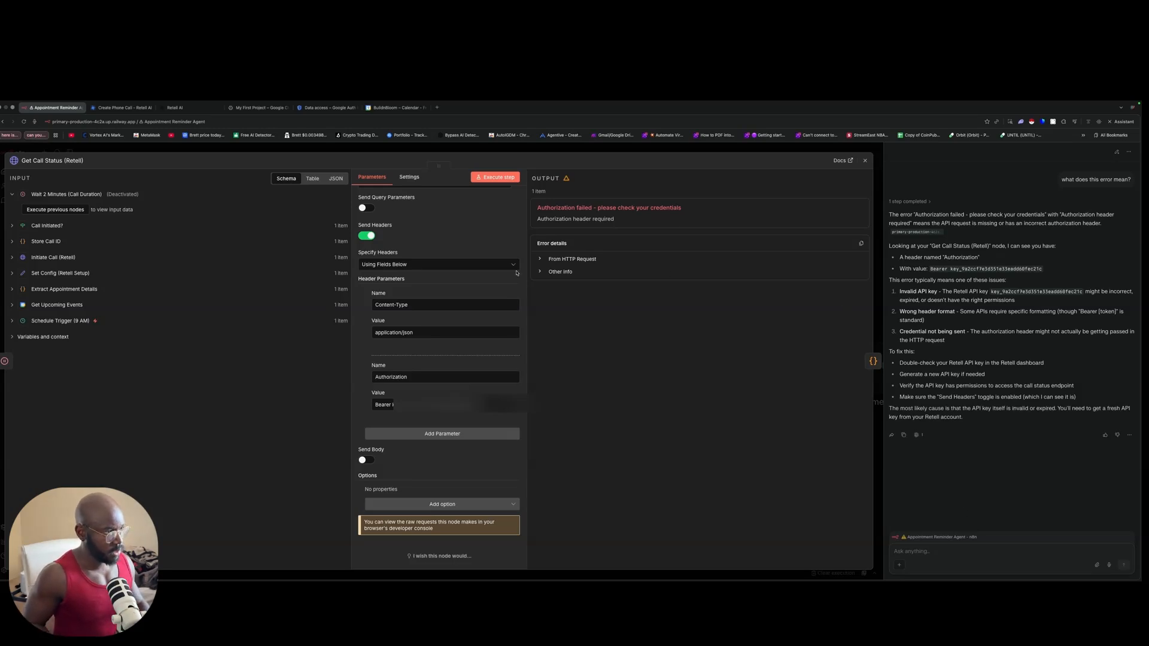
Step: Re-run the Get Call Status step to fetch the Retell call's status
scroll(520, 282, "up", 5)
left_click(496, 177)
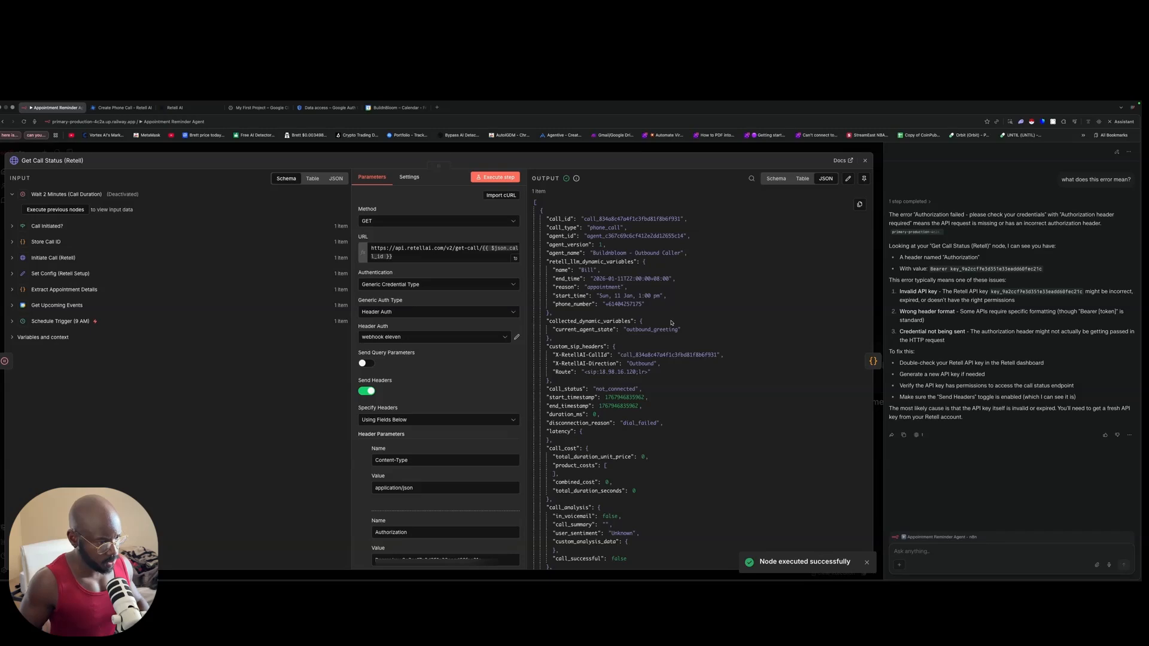
scroll(658, 327, "down", 3)
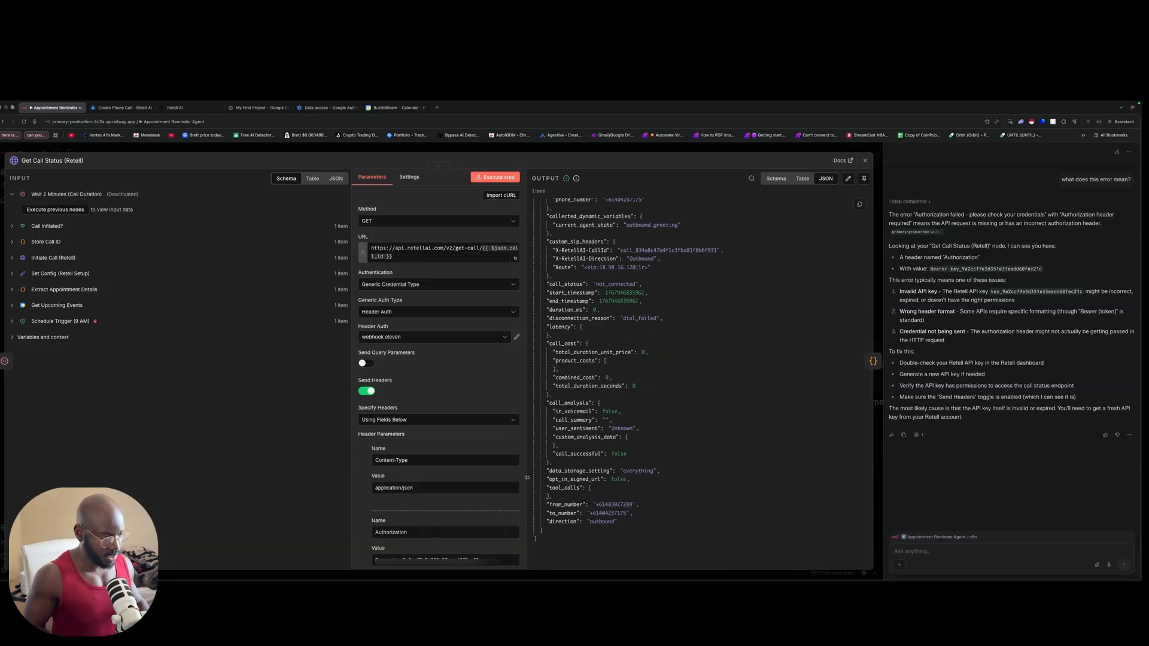
left_click(530, 155)
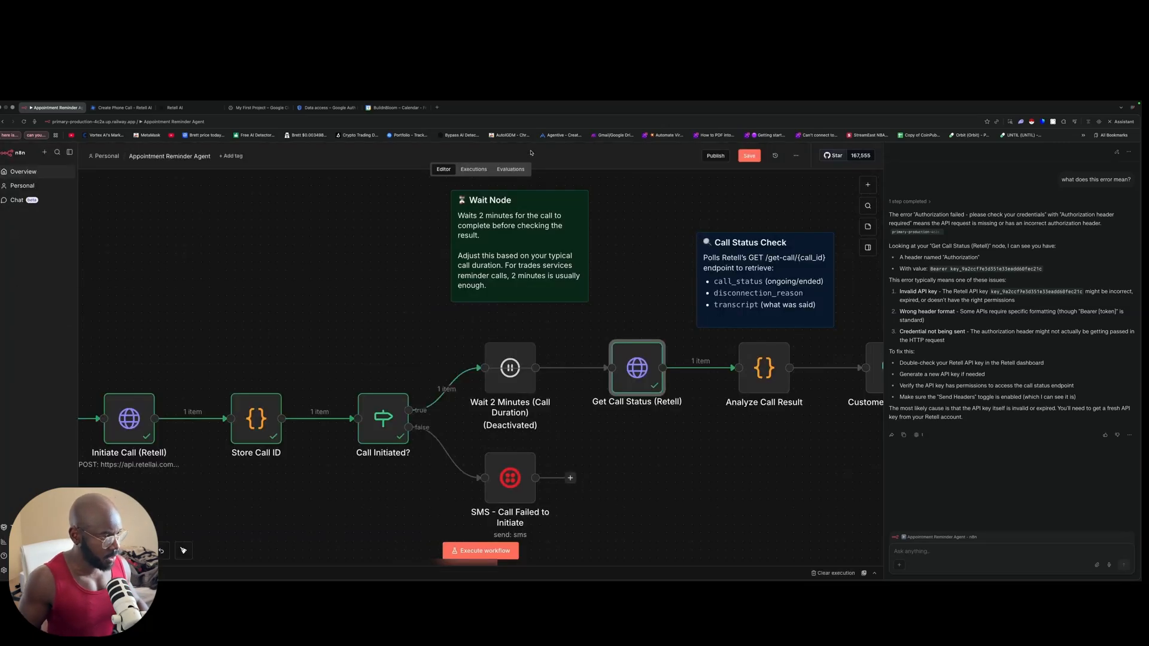
Step: Run Analyze Call Result and Customer Answered?, routing the not_connected call to the false branch
scroll(603, 278, "right", 5)
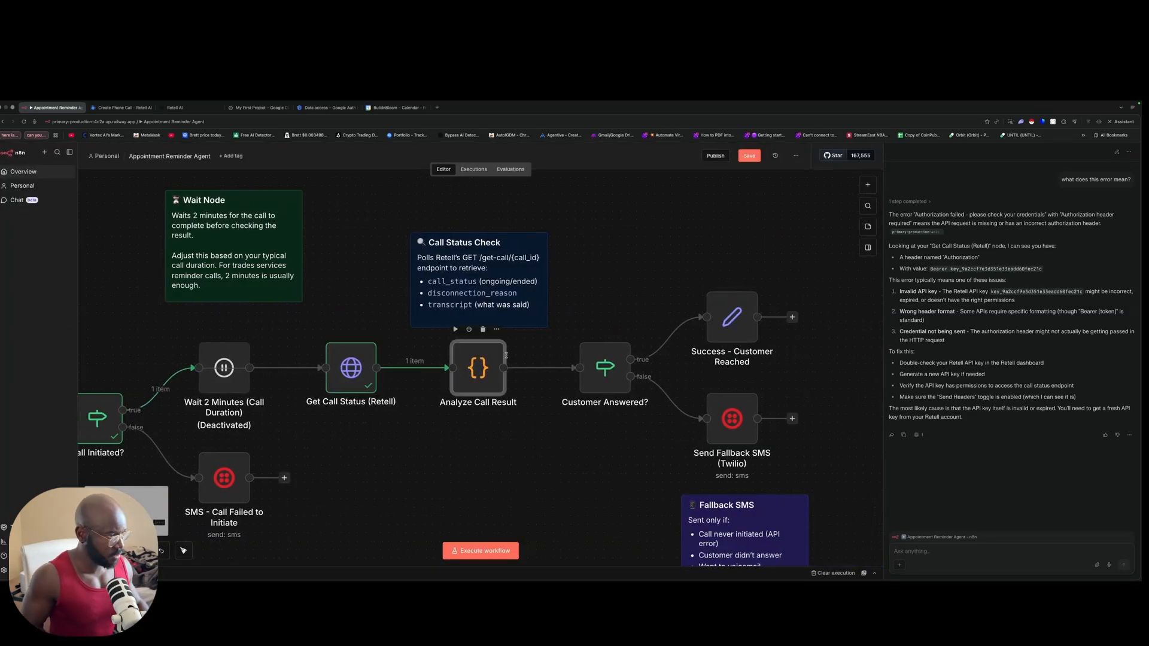
double_click(468, 367)
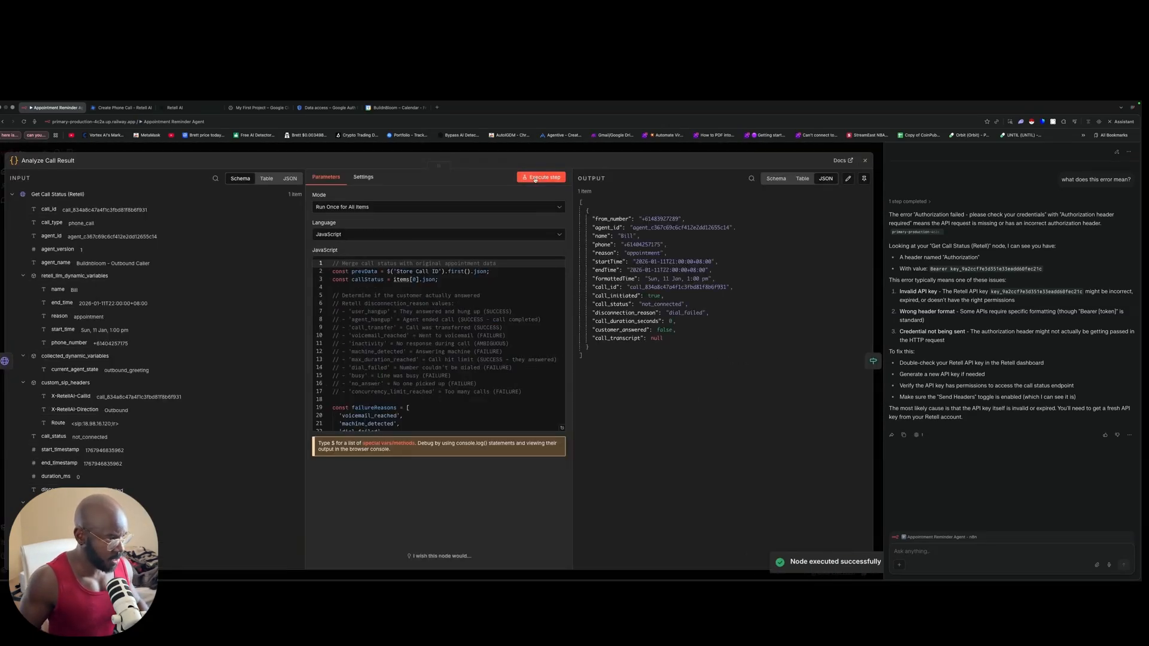
left_click(677, 152)
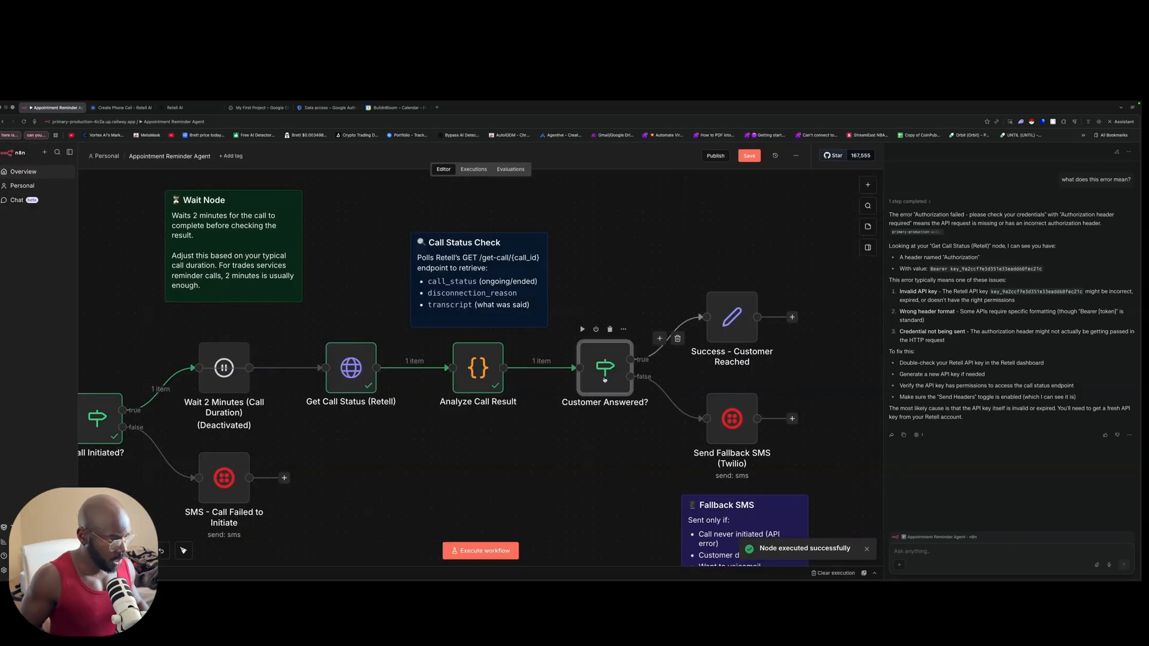
double_click(608, 374)
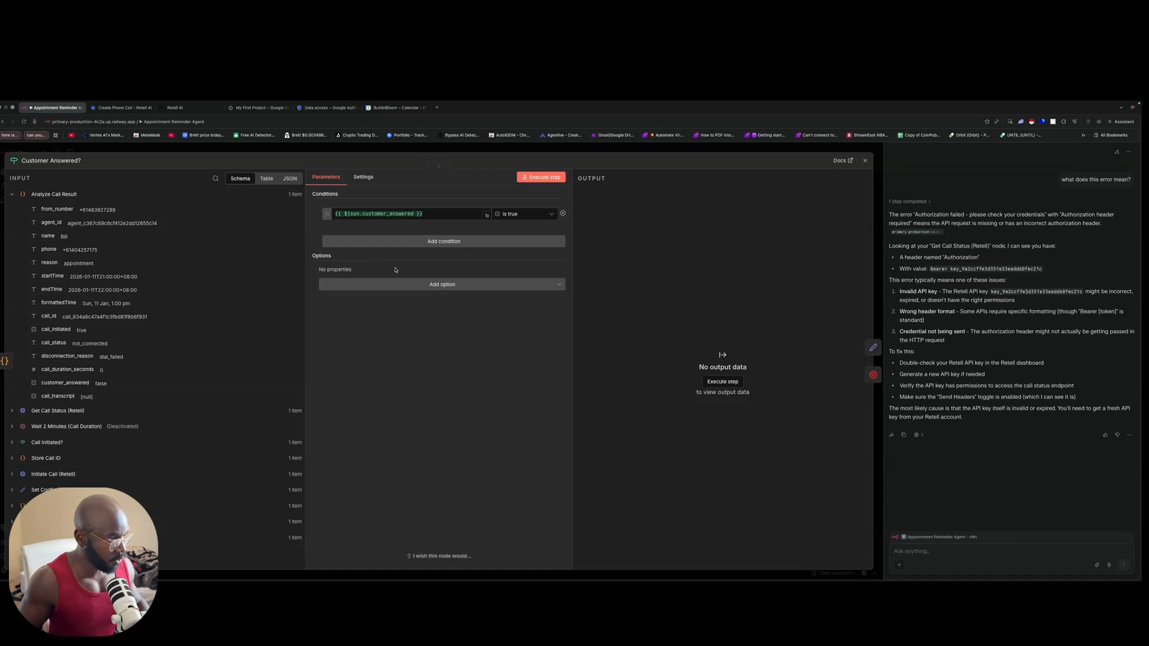
left_click(541, 177)
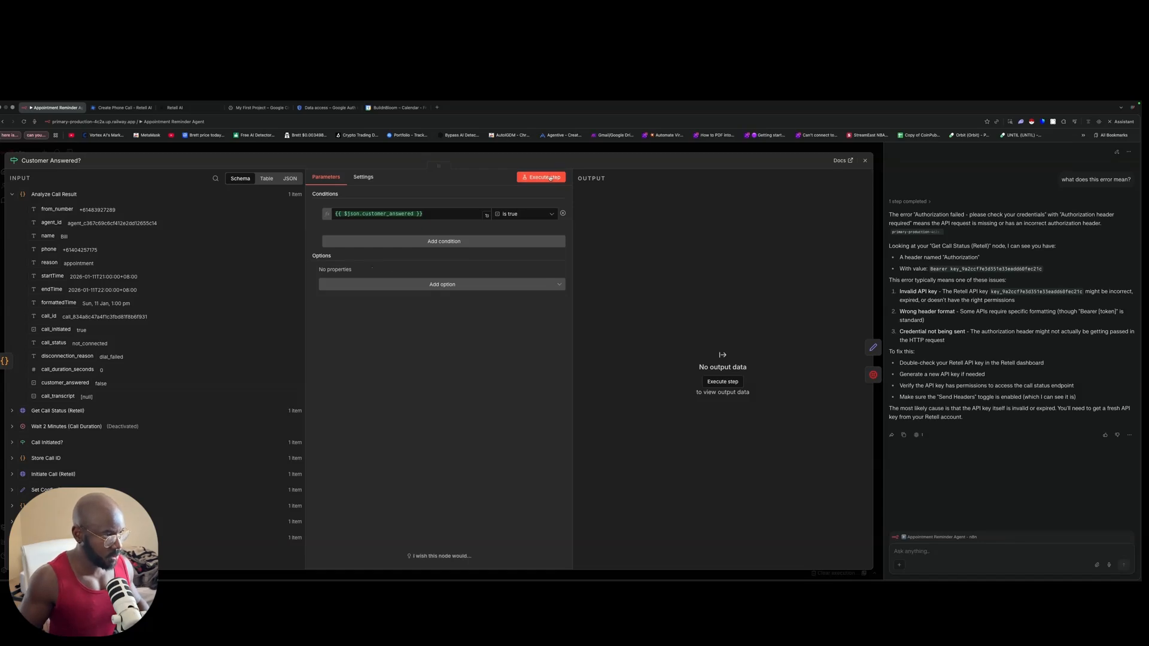
left_click(623, 149)
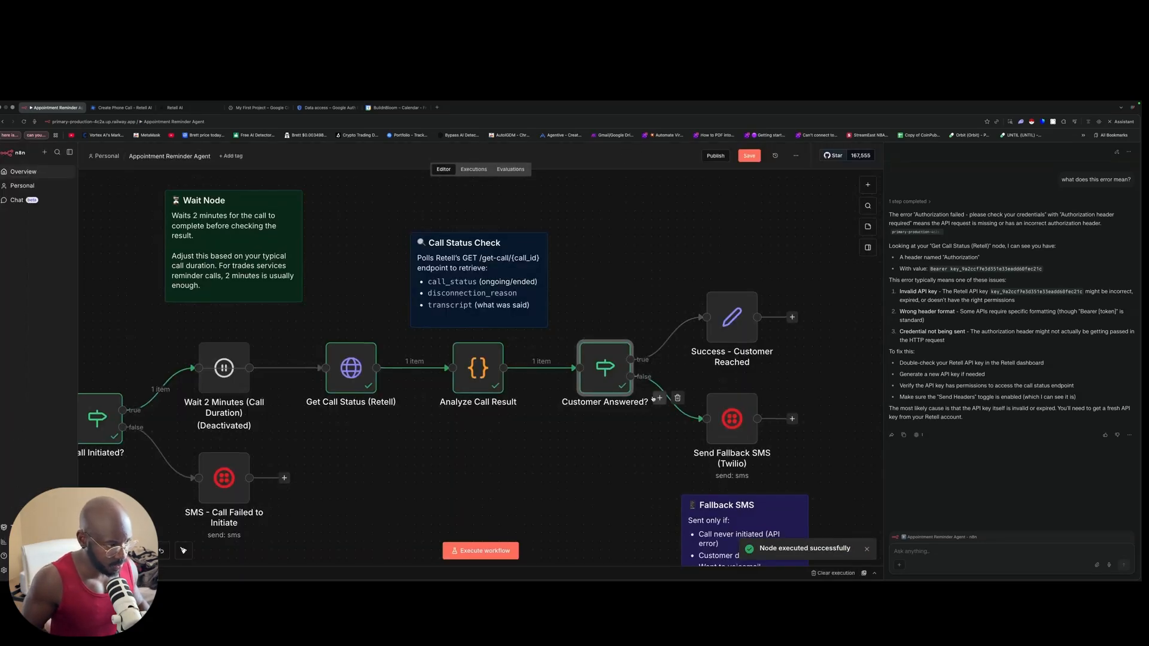
Step: Execute Send Fallback SMS (Twilio) to queue the missed-call appointment text
double_click(731, 419)
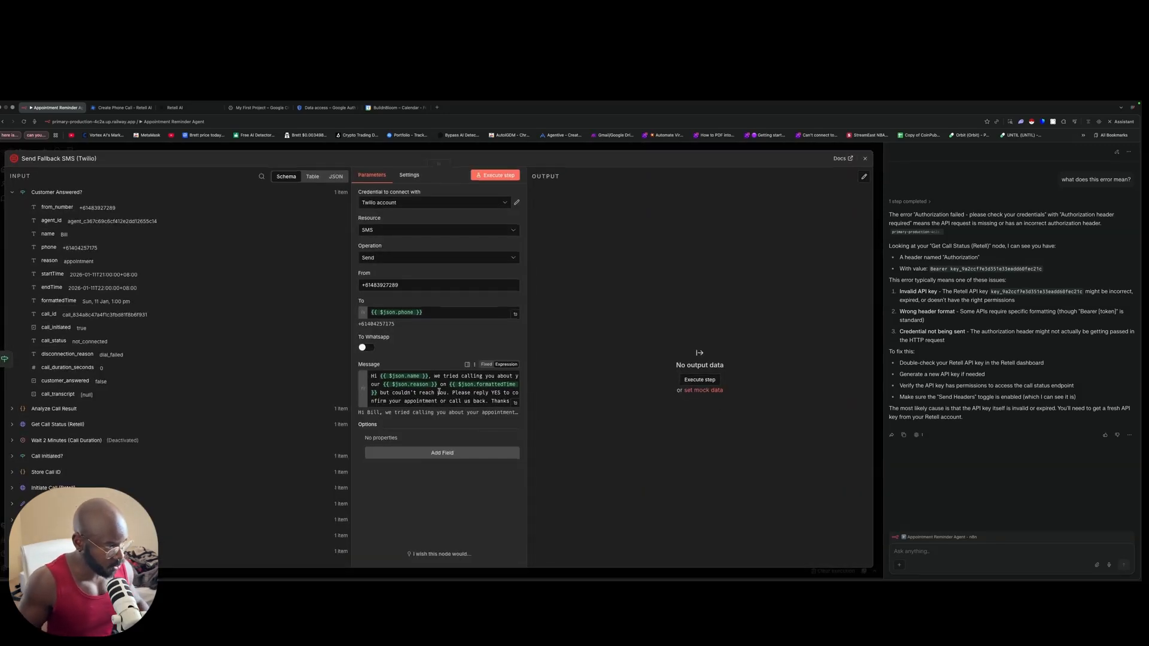
left_click(504, 178)
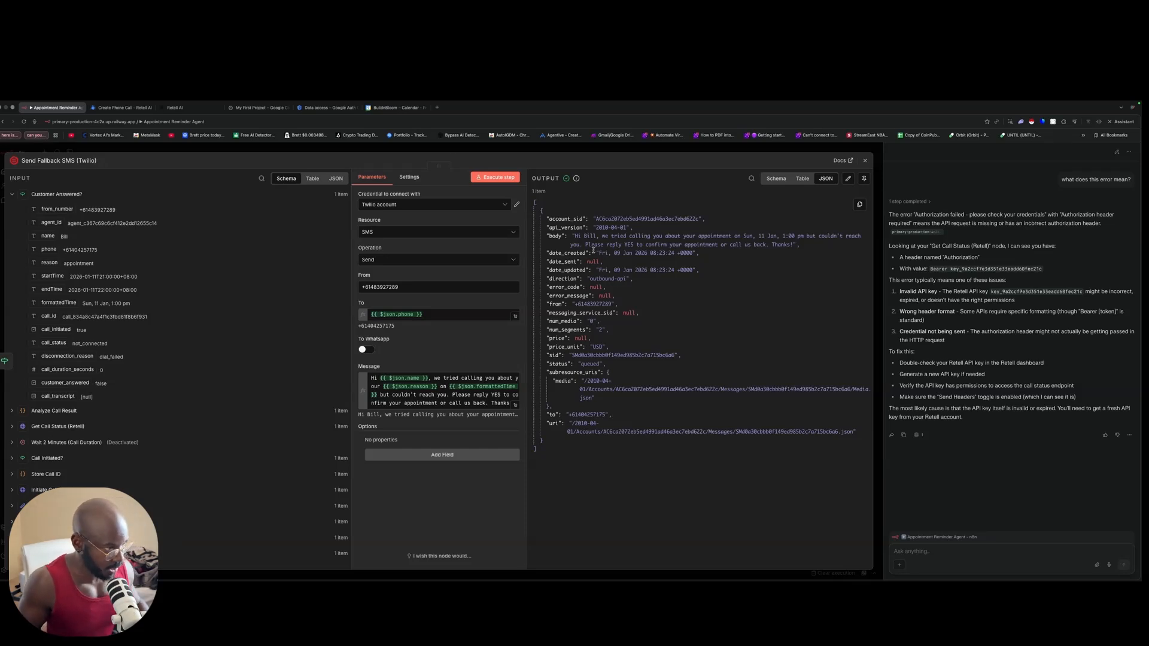
key("Escape")
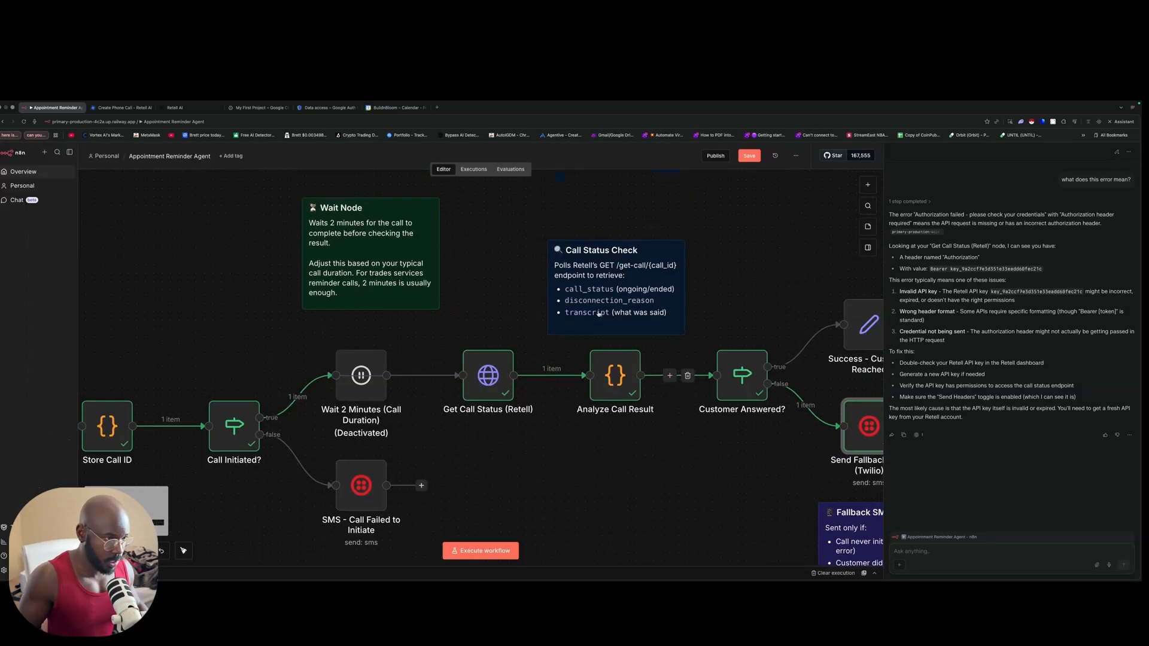
scroll(658, 335, "down", 2)
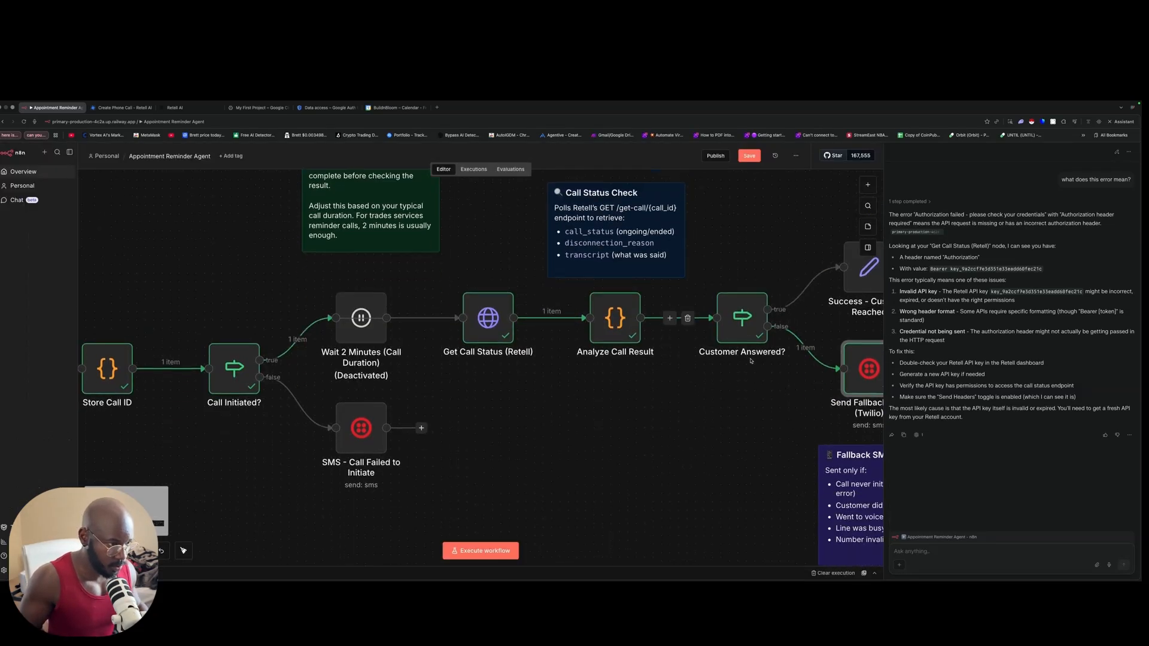
Step: Pin Analyze Call Result's output with customer_answered changed from false to lowercase true
double_click(615, 317)
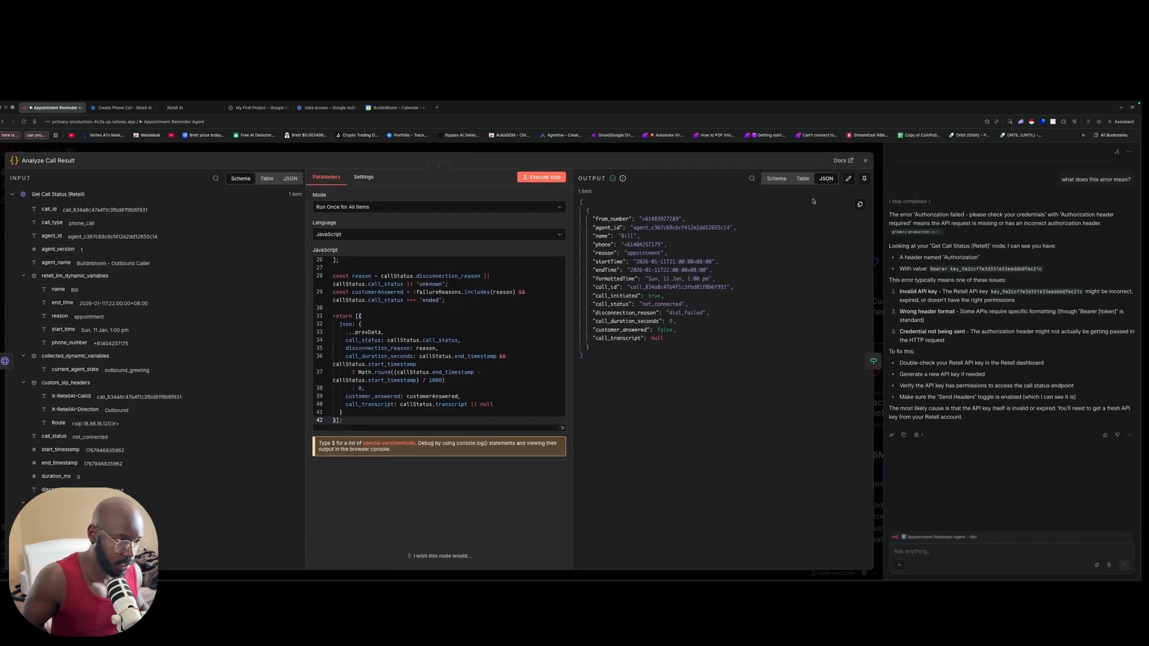
left_click(848, 179)
left_click_drag(700, 315, 684, 316)
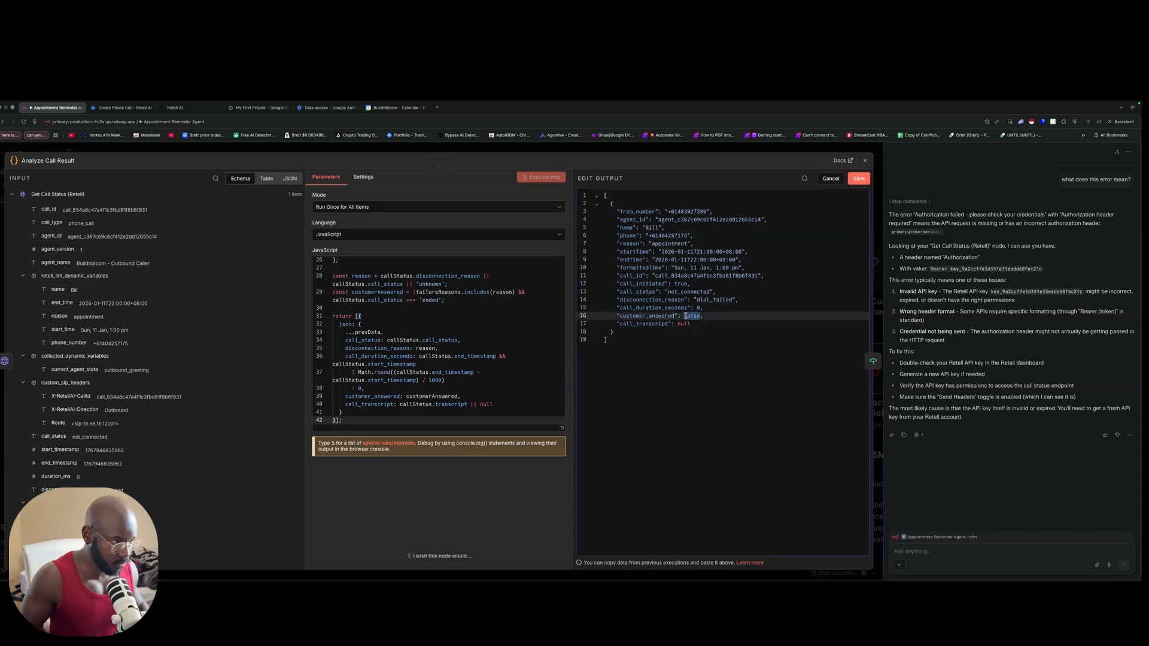
type("Tr")
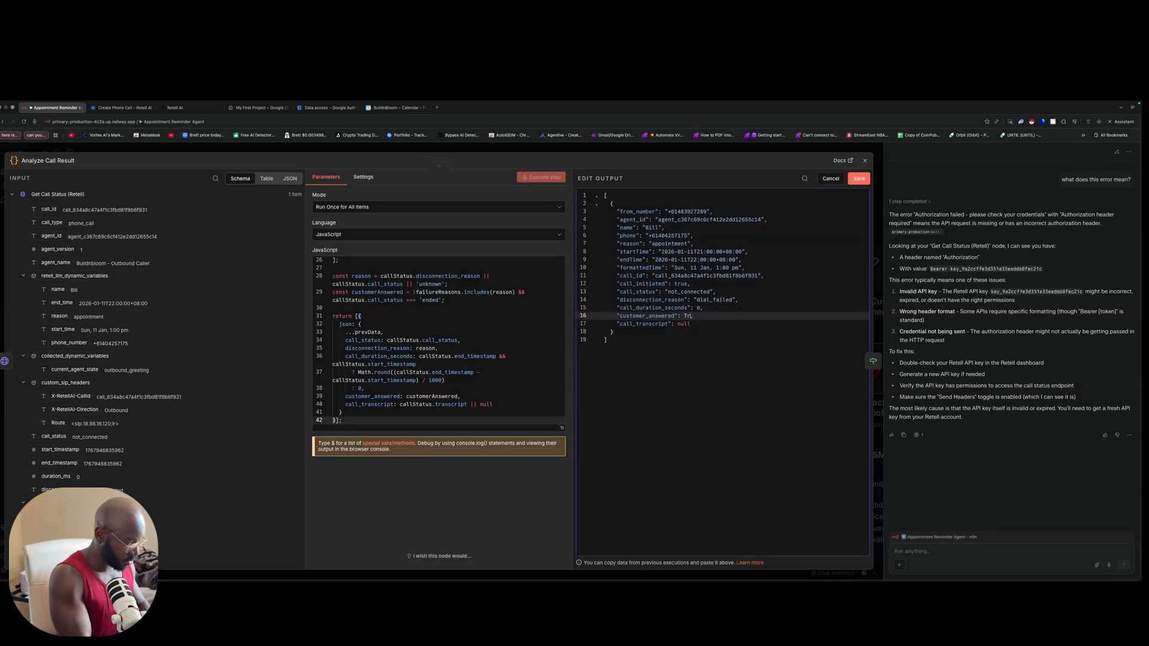
key("BackSpace")
key("BackSpace")
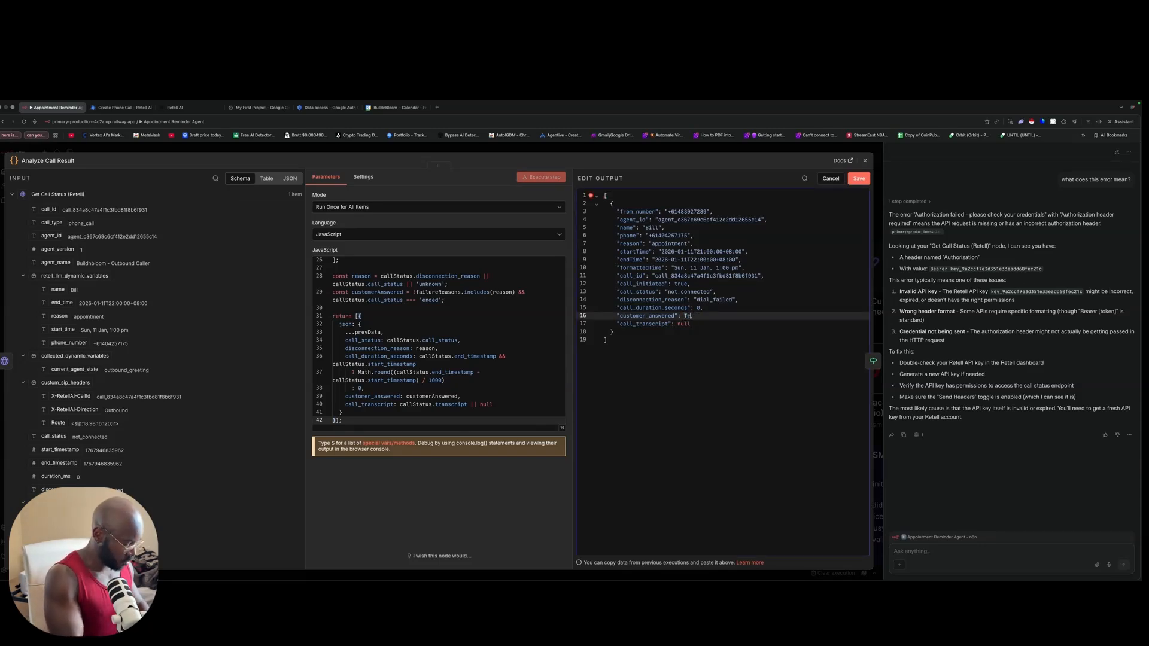
type("ue")
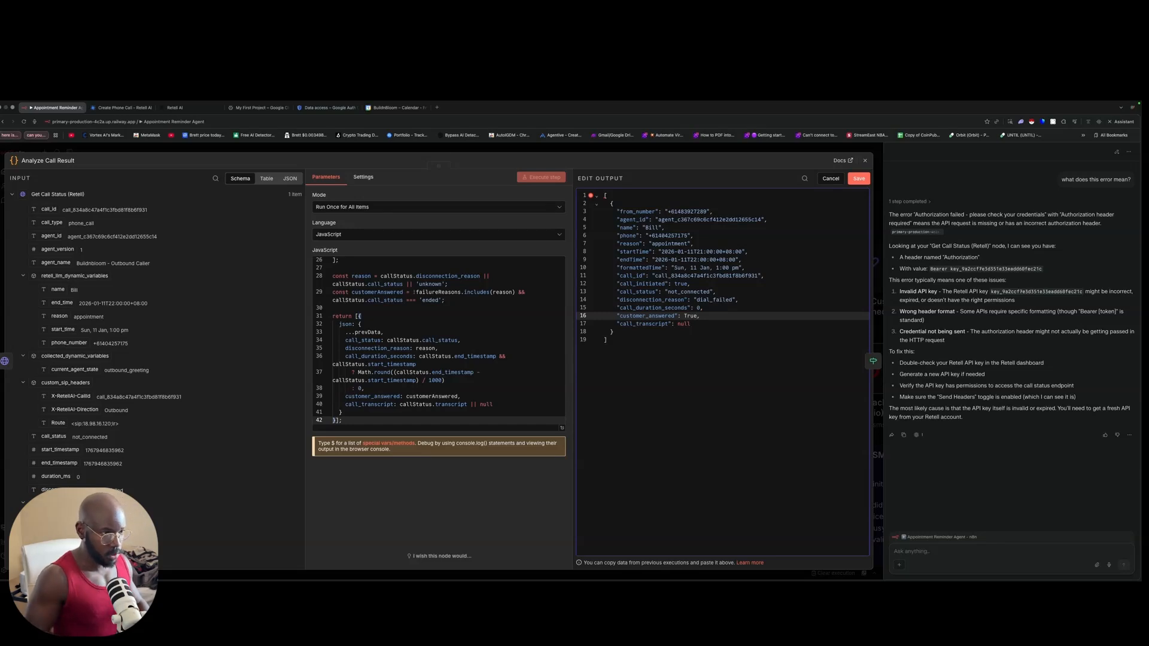
left_click(859, 179)
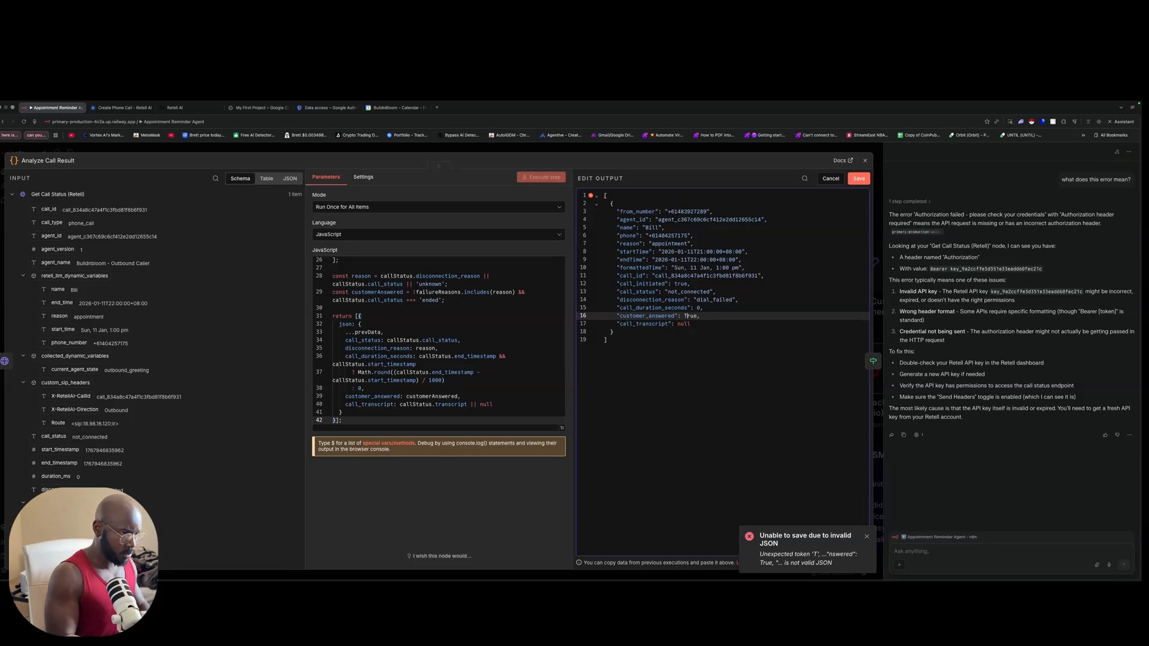
key("BackSpace")
type("t")
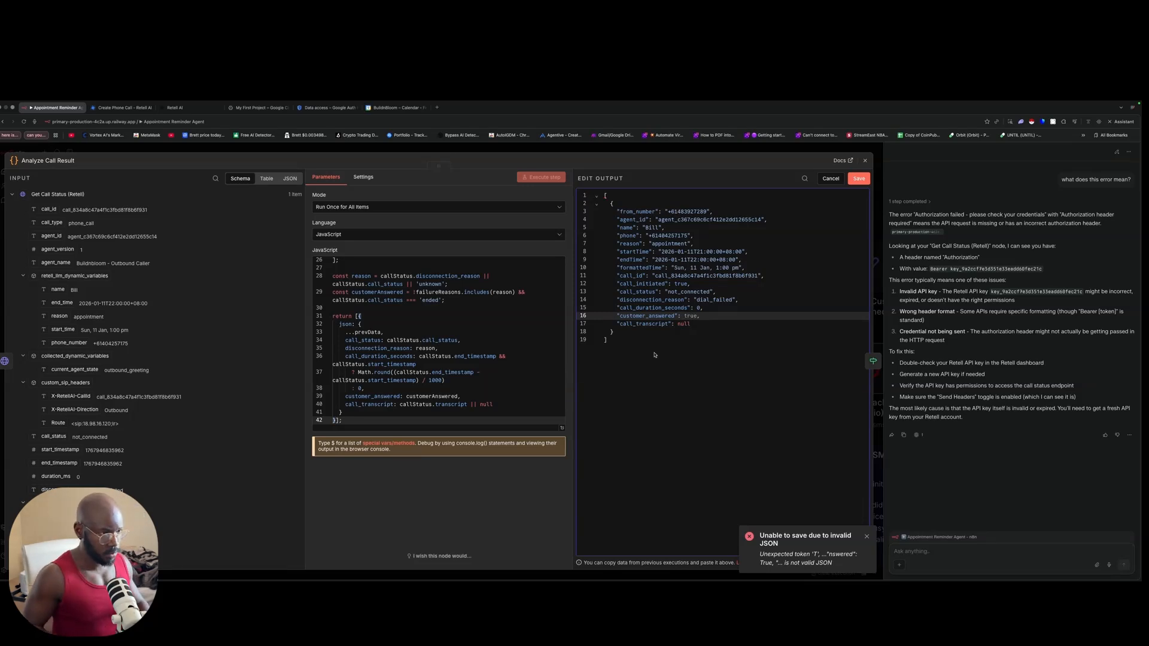
left_click(858, 178)
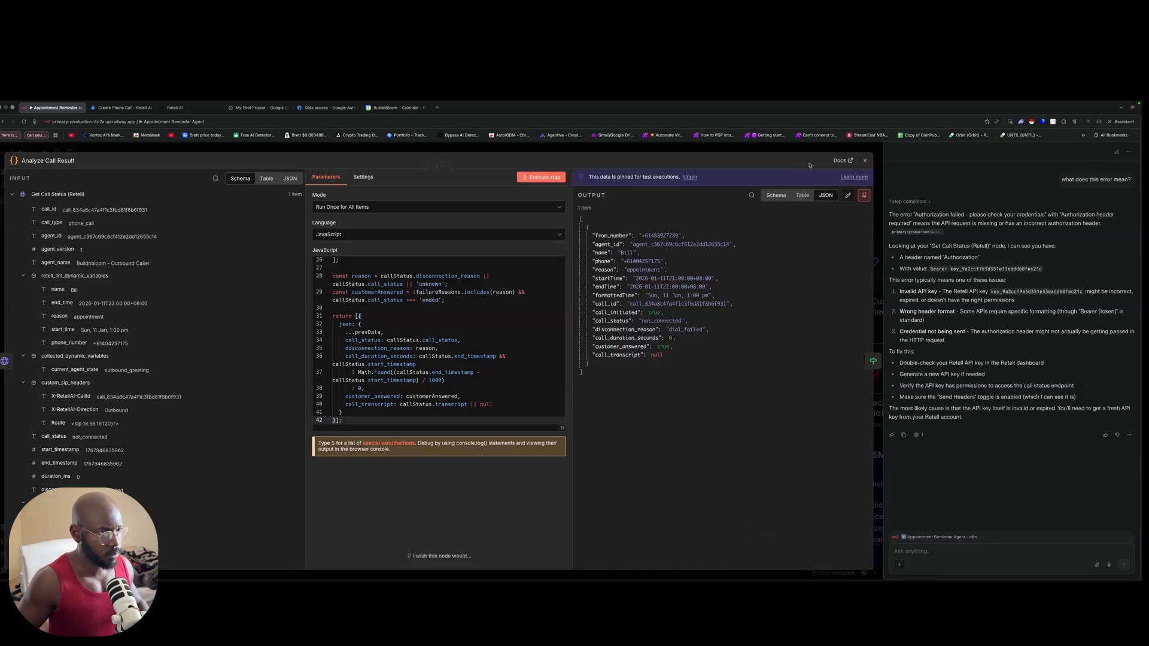
Step: Execute the Success - Customer Reached step
left_click(812, 154)
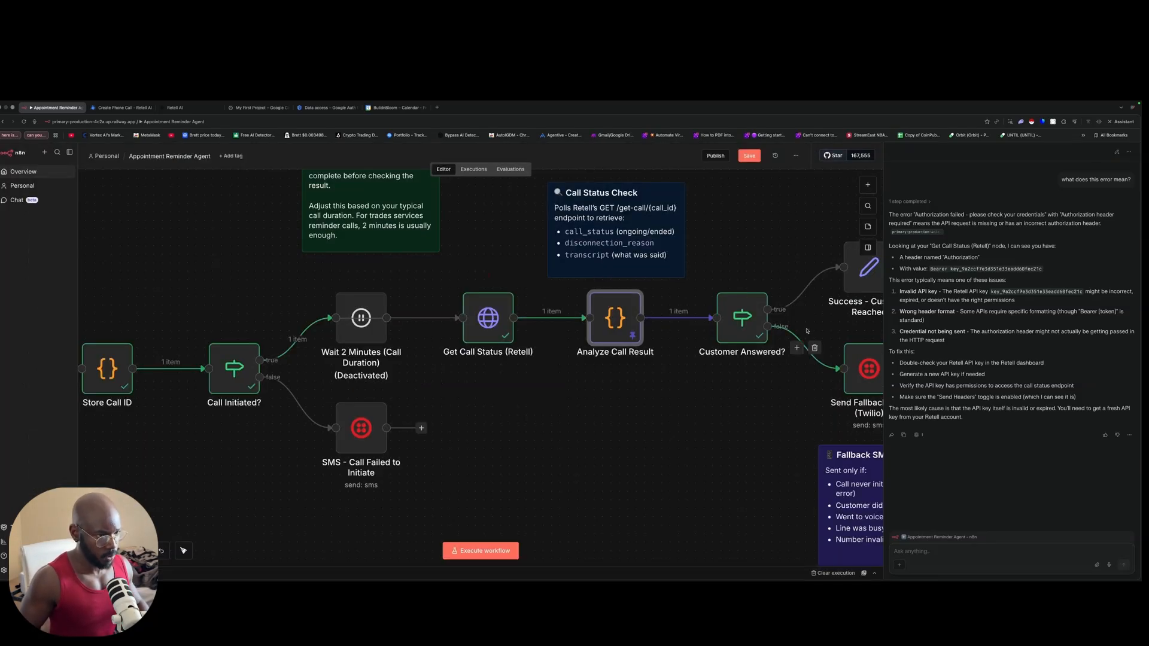
scroll(746, 262, "right", 5)
double_click(746, 262)
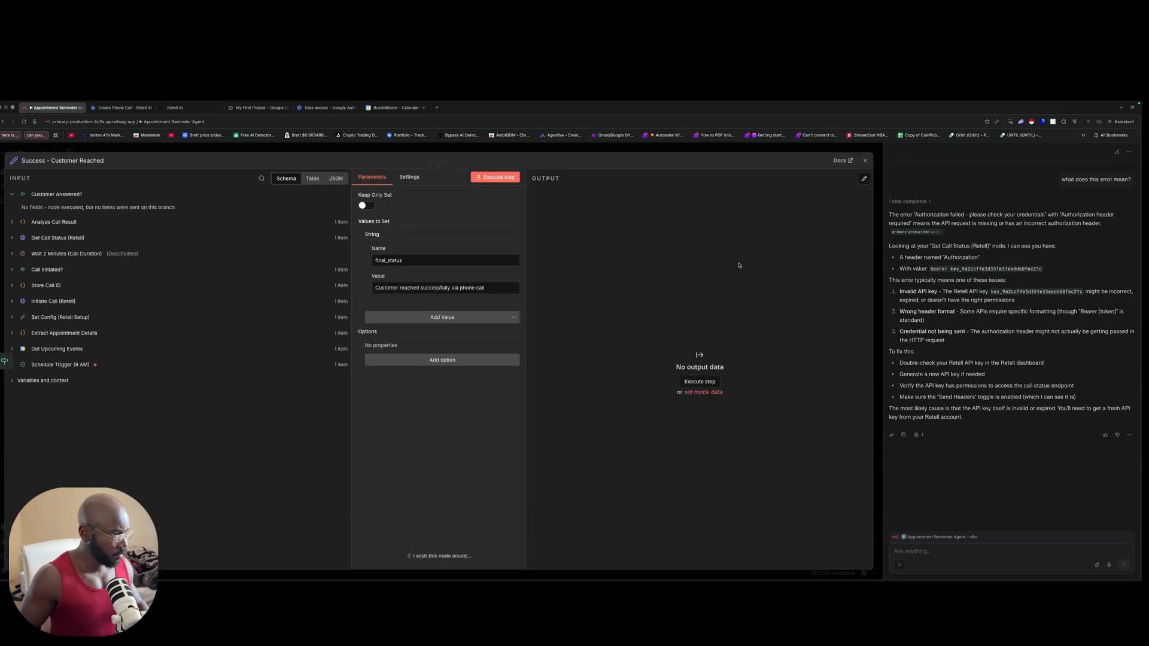
left_click(496, 177)
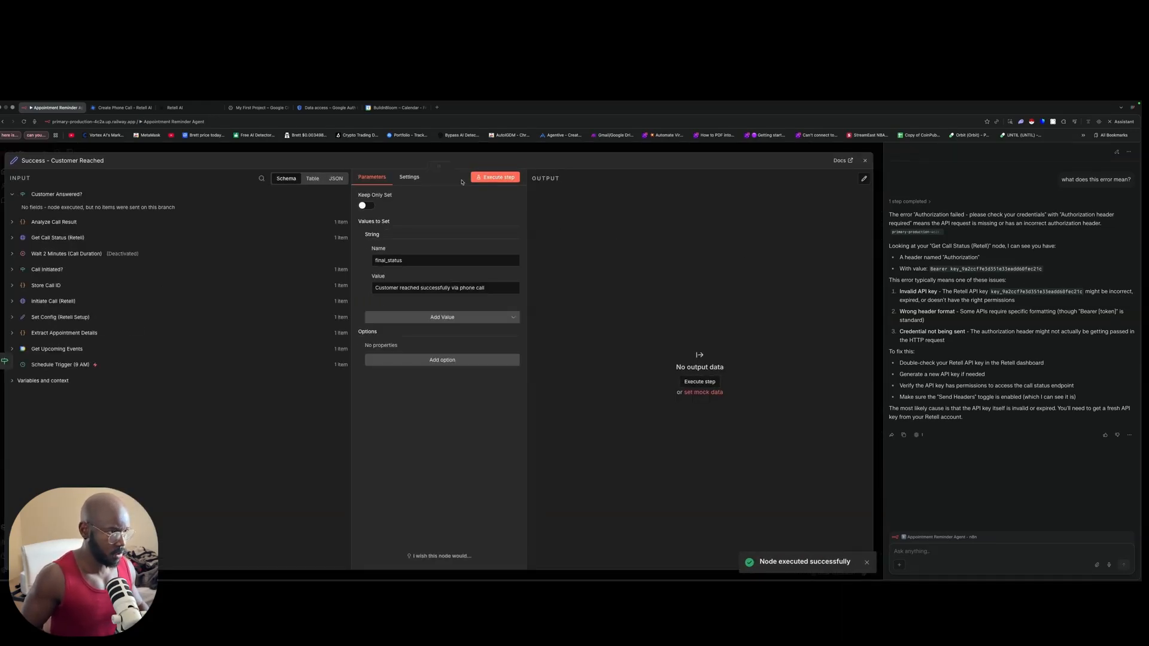
left_click(488, 149)
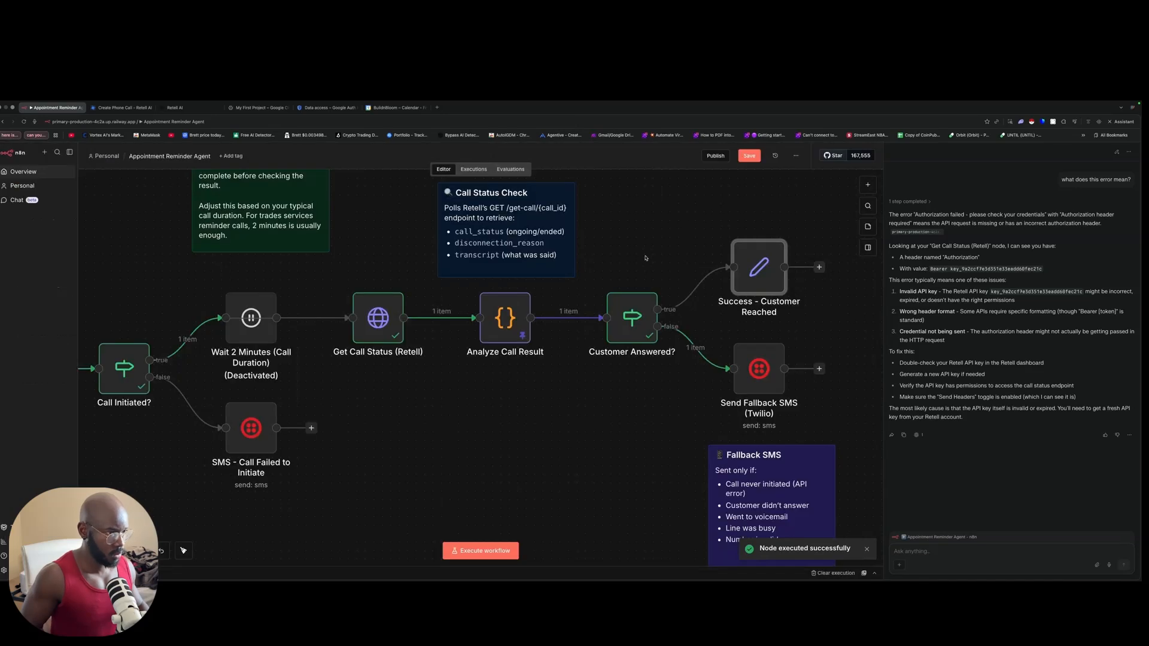
Step: Re-run Customer Answered? down the true branch, then Success - Customer Reached for its final_status
double_click(632, 317)
left_click(550, 179)
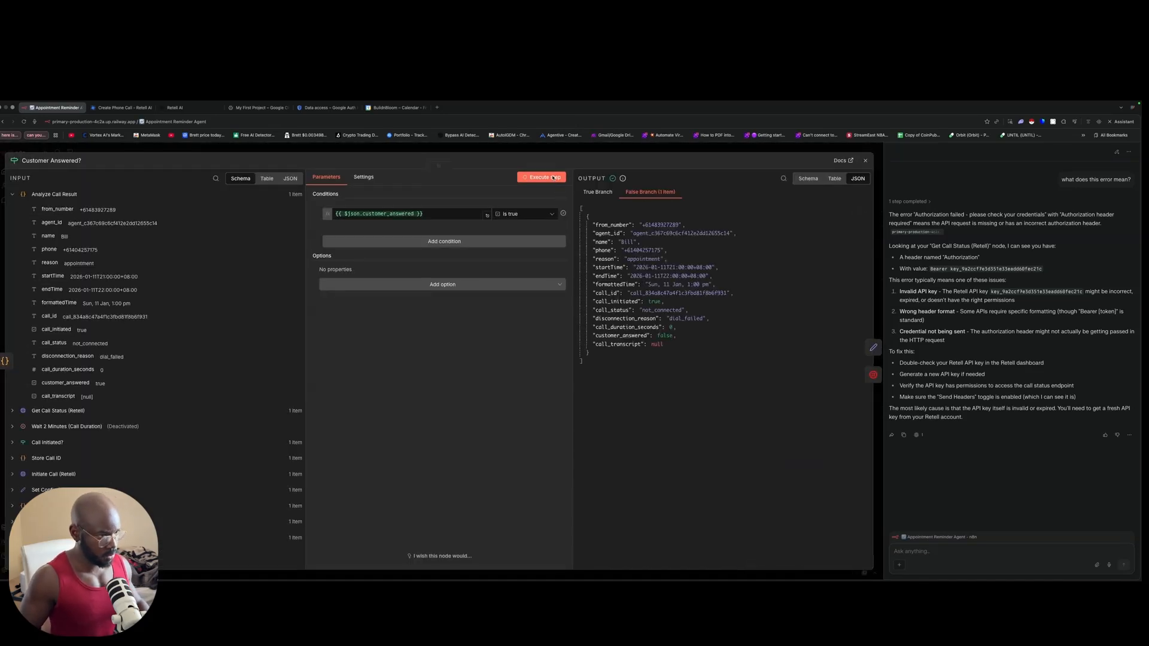
left_click(622, 192)
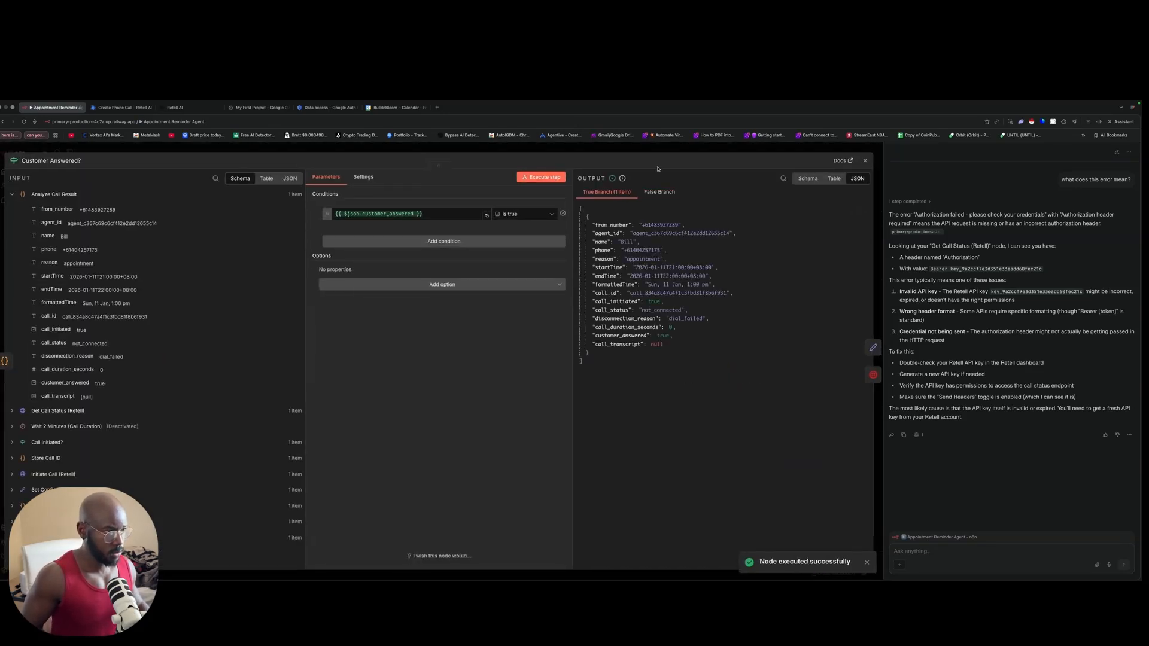
left_click(646, 153)
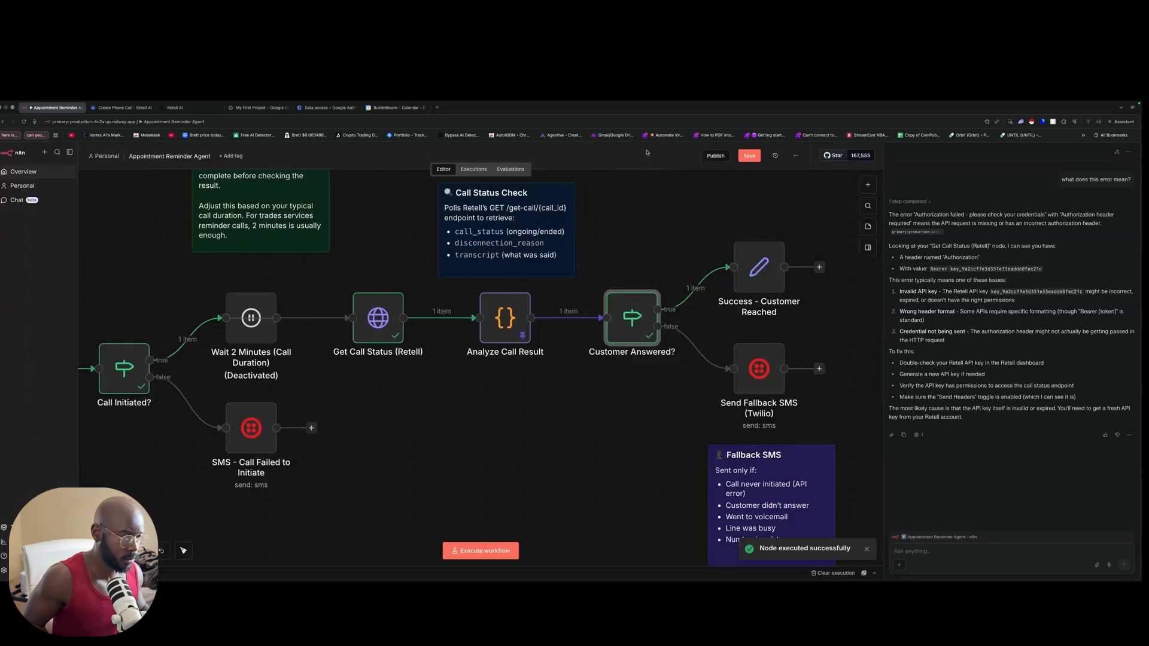
double_click(741, 259)
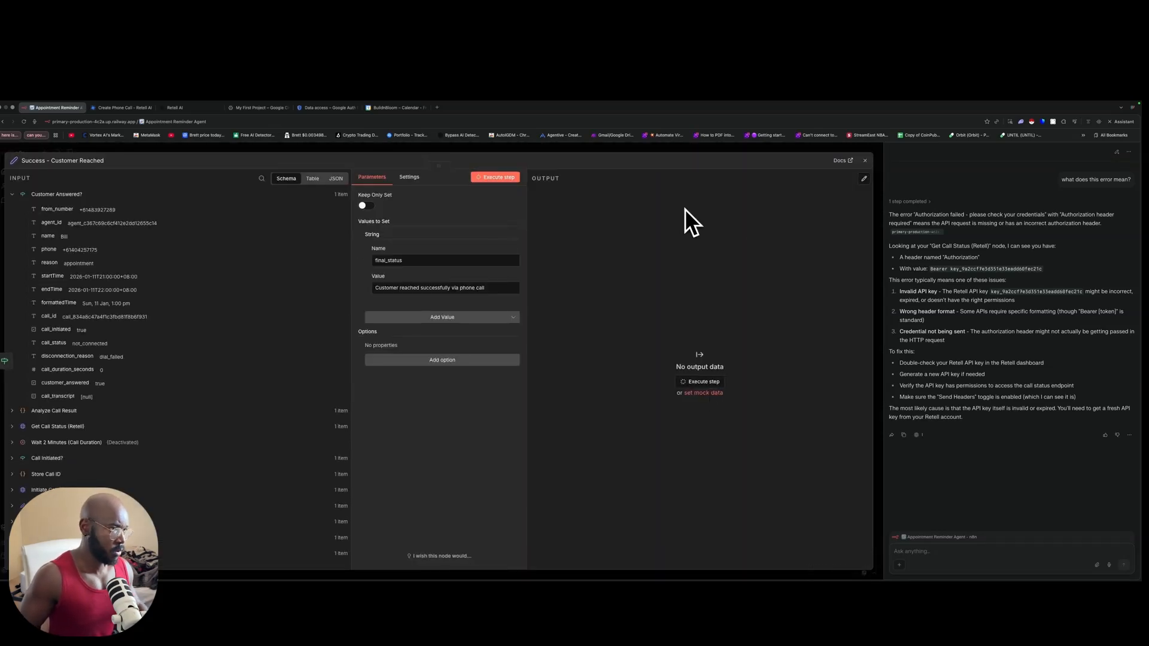
left_click(699, 381)
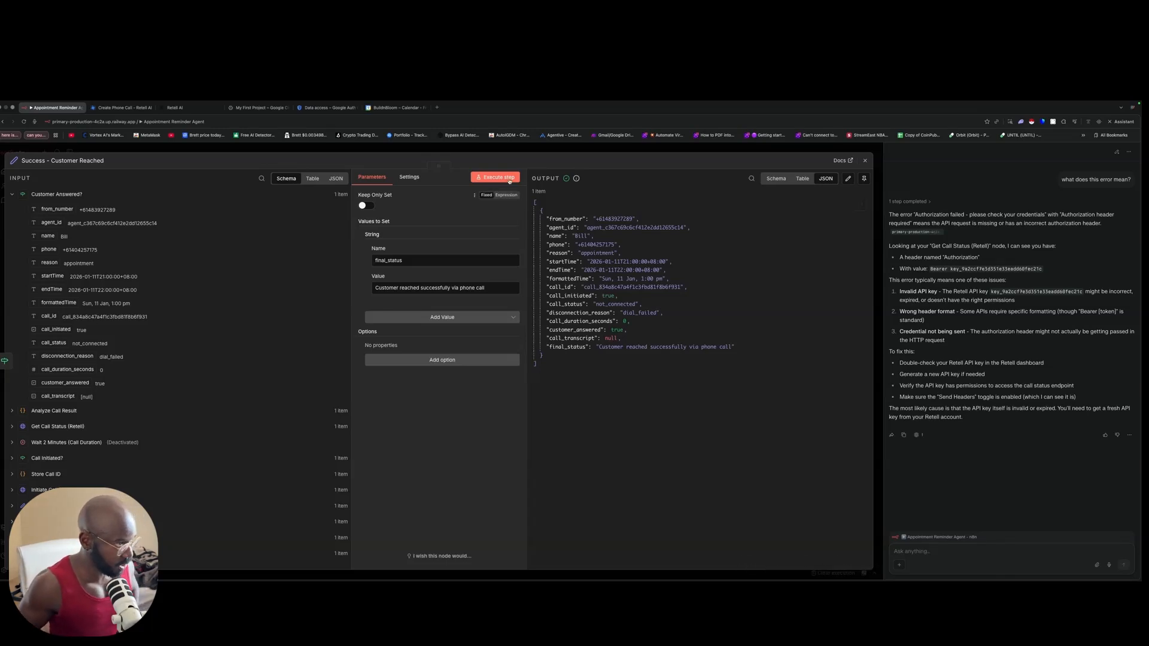
left_click(574, 149)
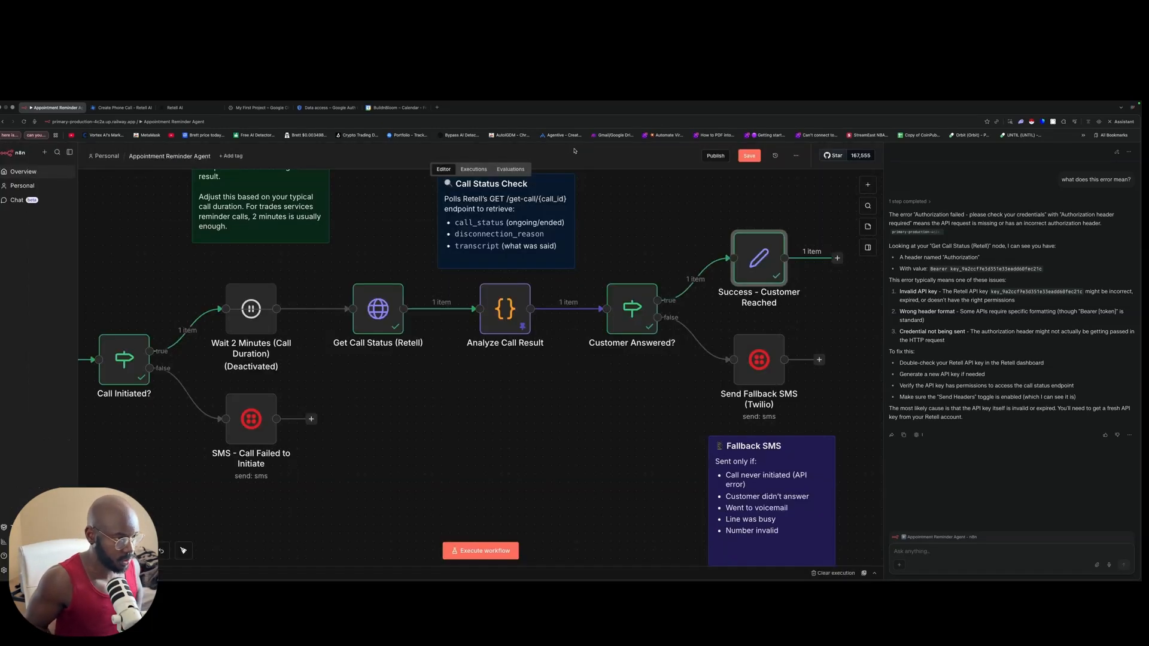
Step: Pan around the workflow canvas and close the assistant side panel
scroll(529, 289, "right", 4)
scroll(630, 318, "up", 2)
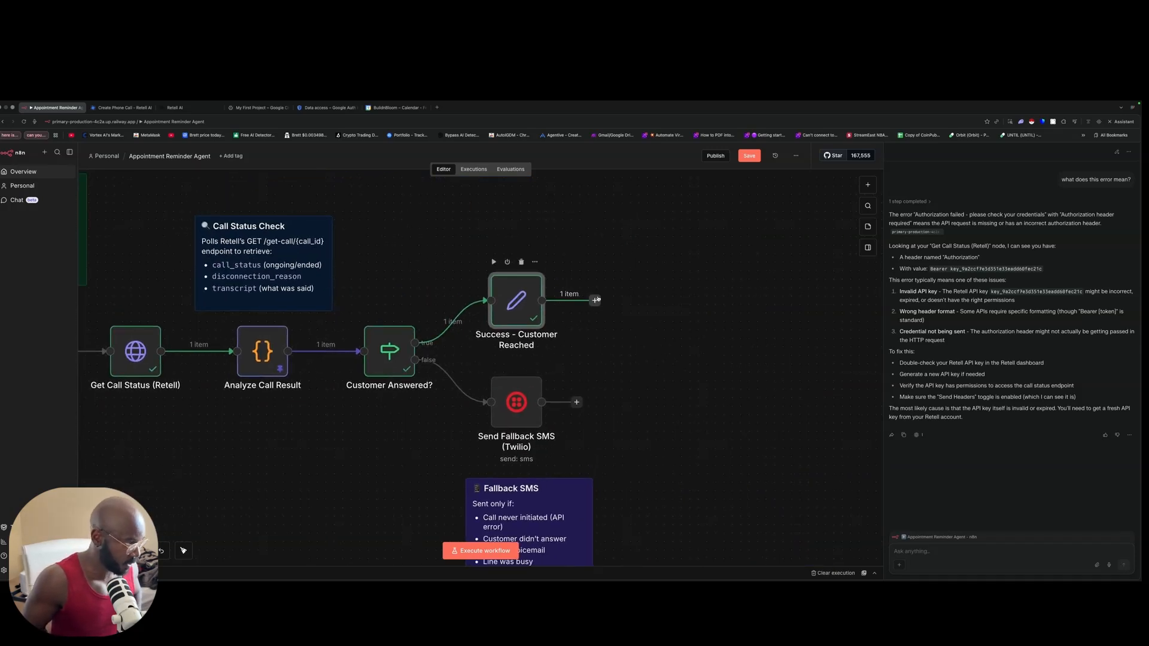
scroll(597, 299, "left", 10)
scroll(479, 299, "right", 13)
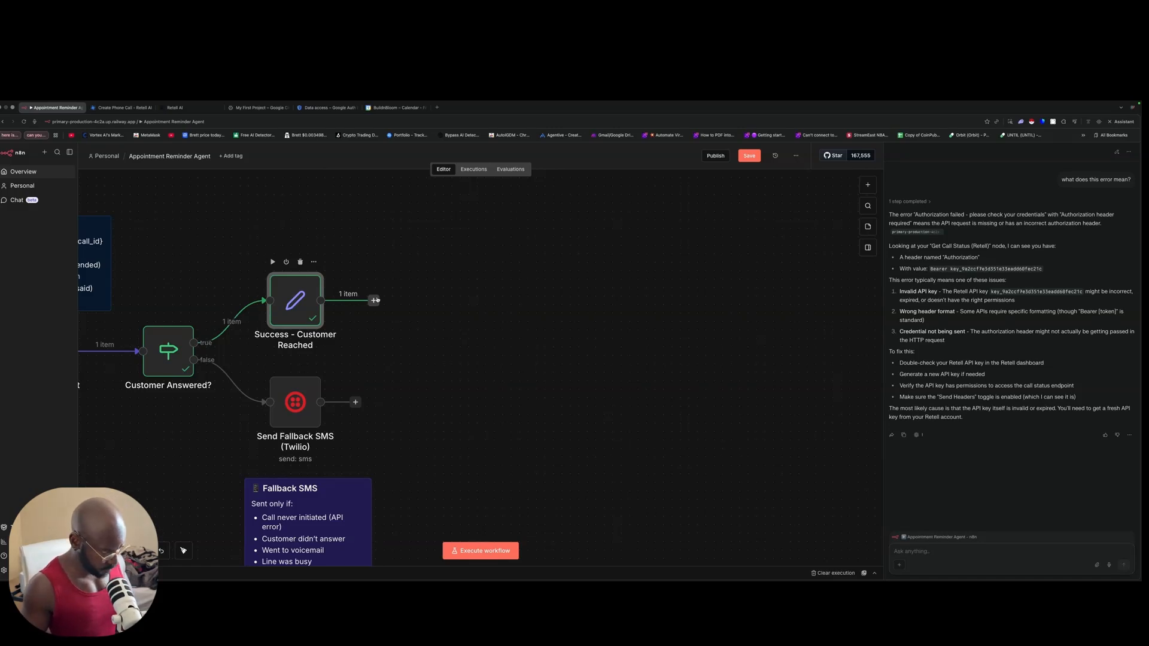
scroll(377, 300, "down", 3)
scroll(368, 287, "left", 10)
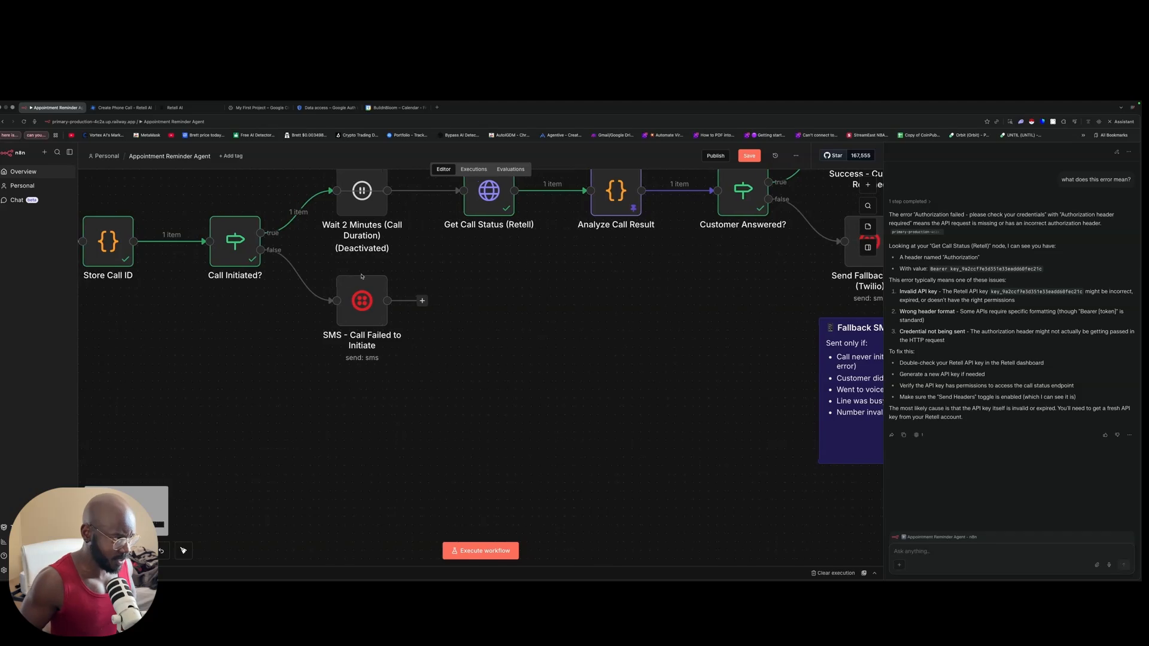
scroll(360, 278, "up", 1)
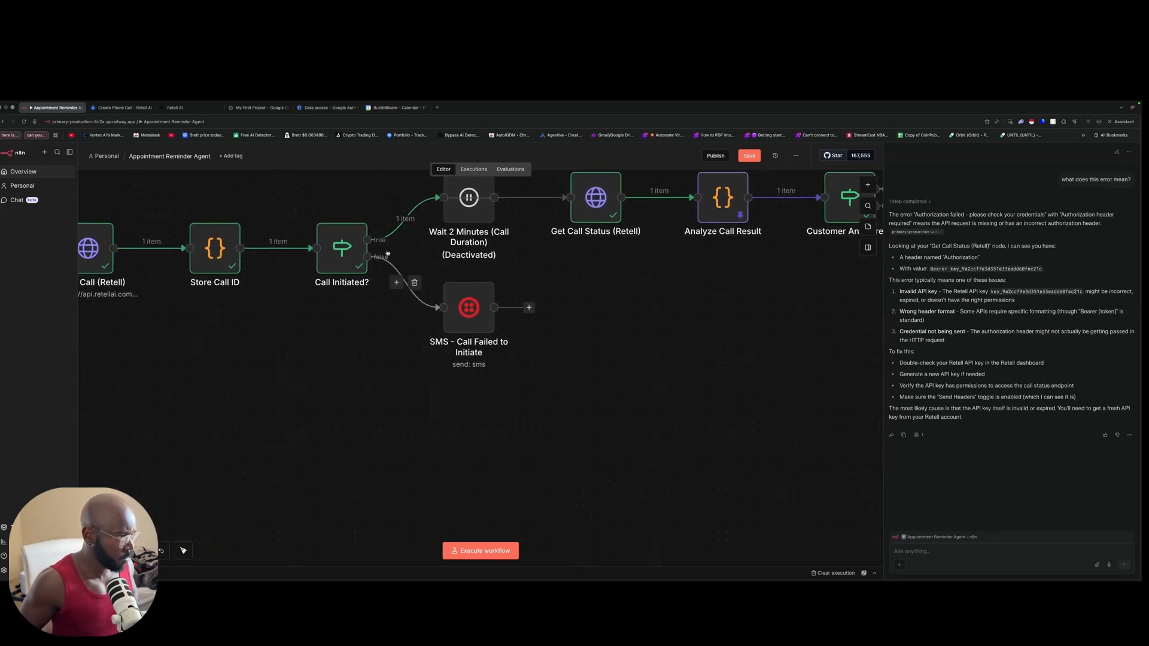
scroll(420, 297, "up", 3)
scroll(424, 297, "right", 6)
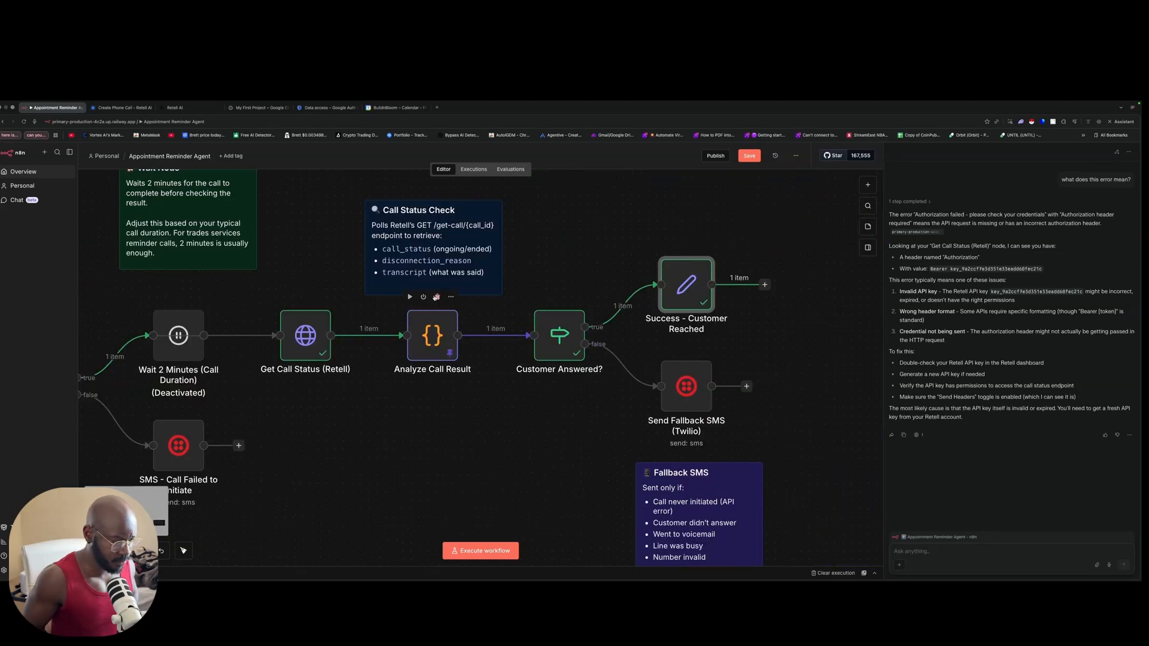
scroll(434, 298, "down", 1)
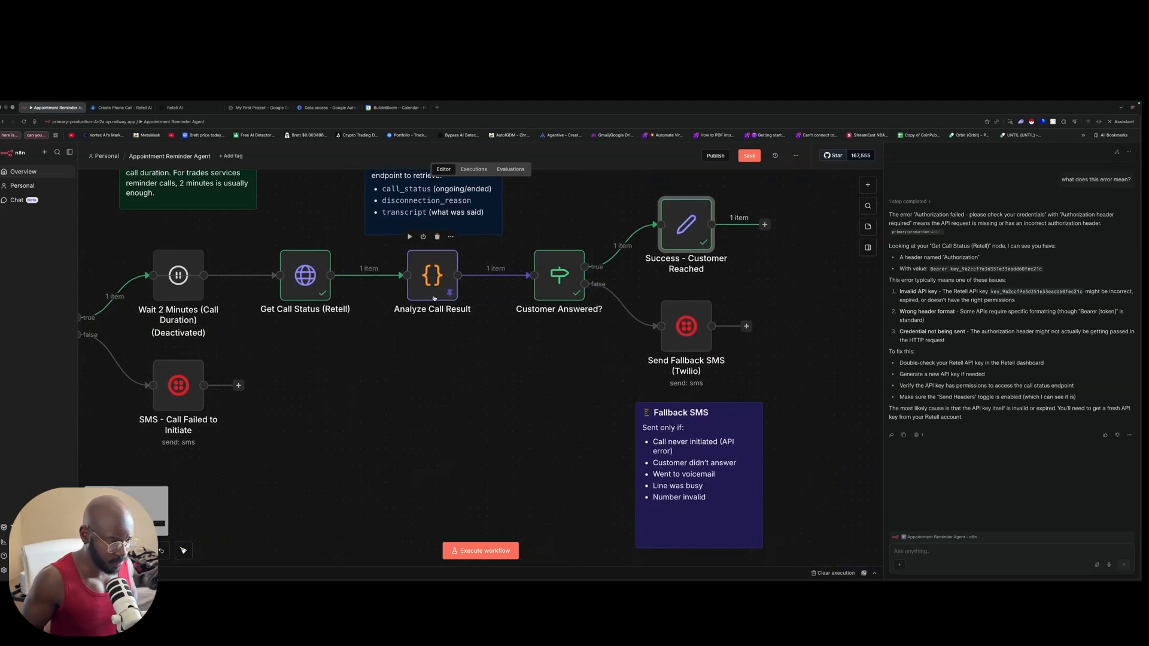
left_click(1118, 122)
Step: Save the Appointment Reminder Agent workflow and look over the canvas
scroll(919, 359, "up", 1)
scroll(921, 358, "up", 3)
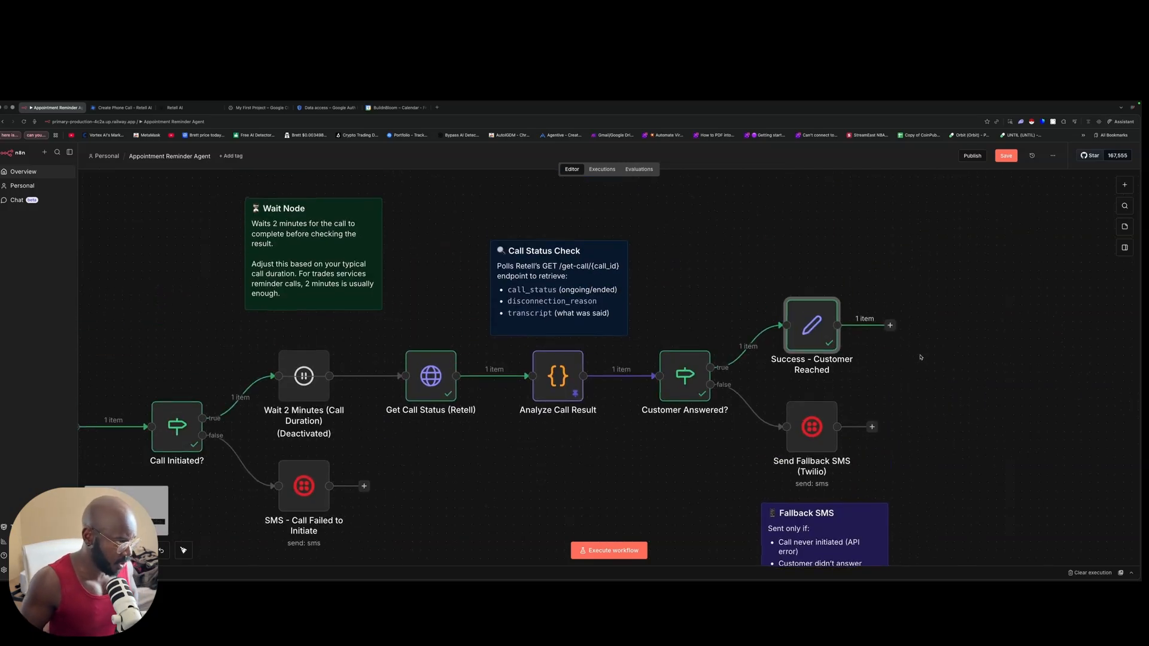
scroll(910, 359, "left", 1)
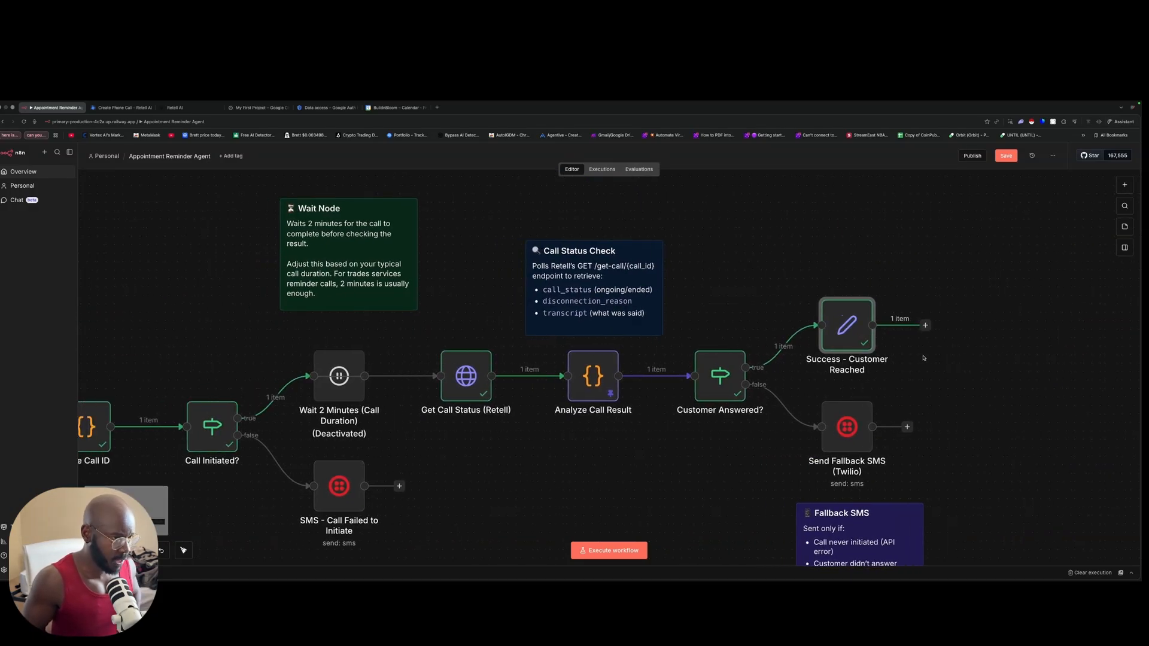
left_click(1007, 158)
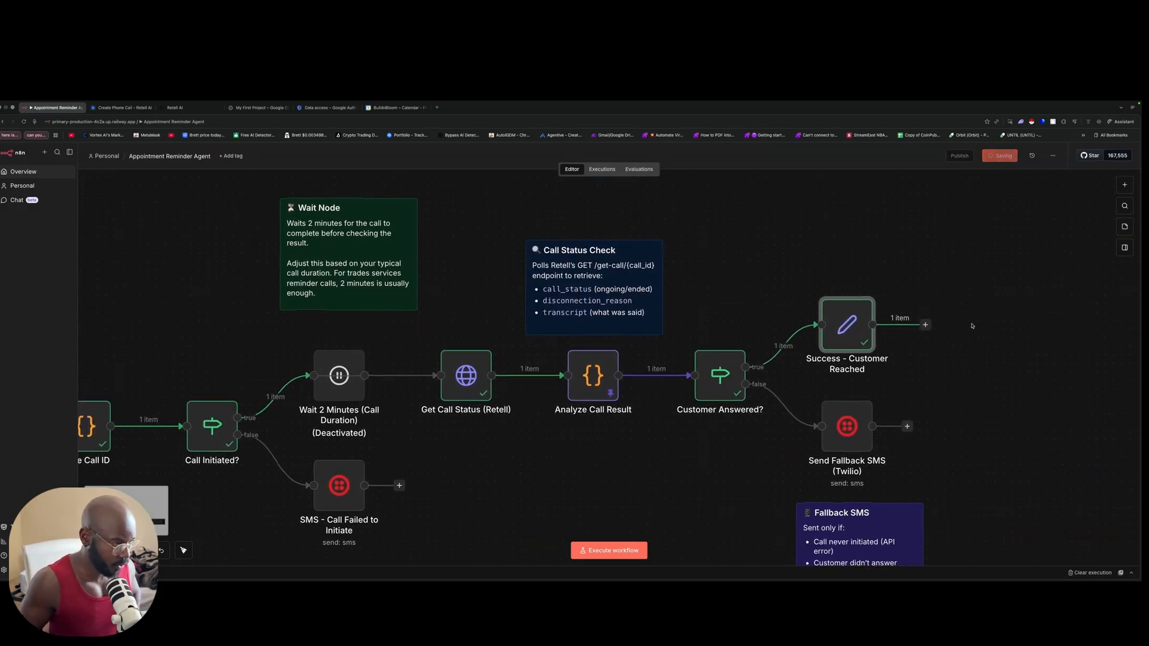
scroll(985, 323, "down", 9)
scroll(985, 322, "left", 3)
scroll(986, 322, "up", 8)
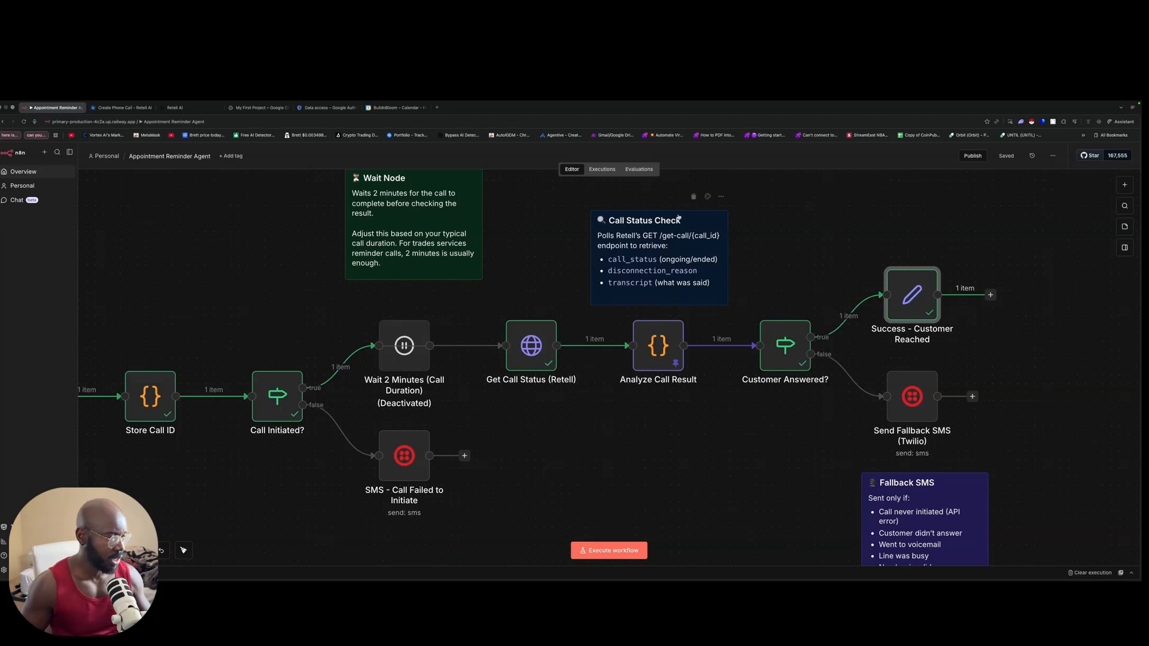
scroll(457, 206, "up", 1)
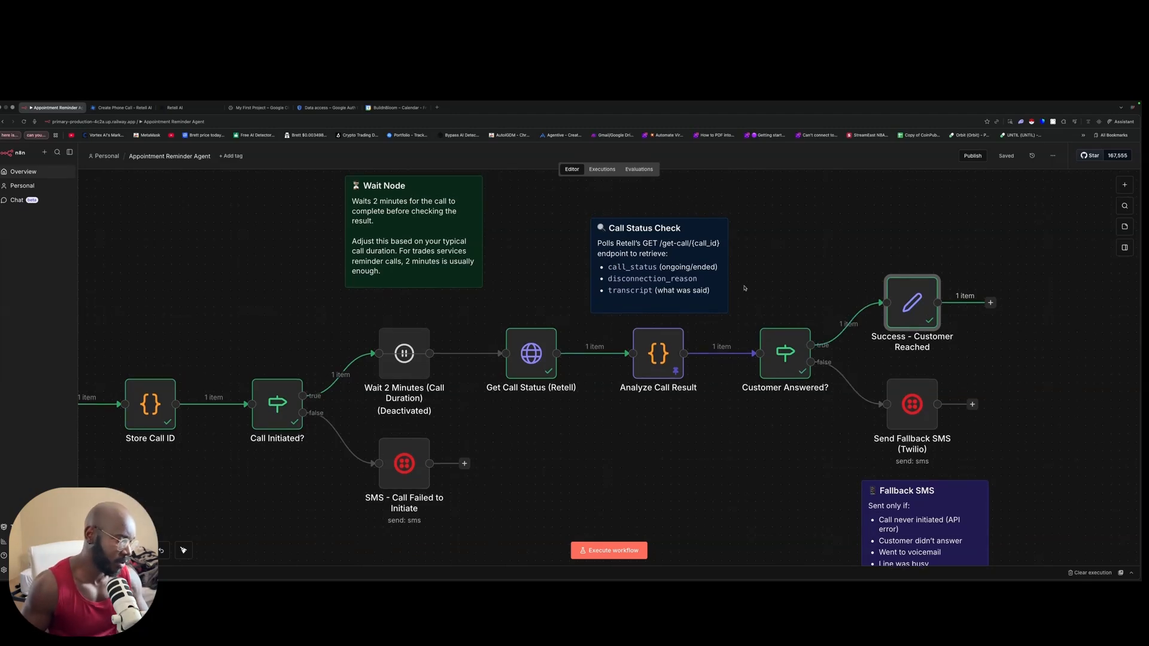
scroll(731, 311, "down", 3)
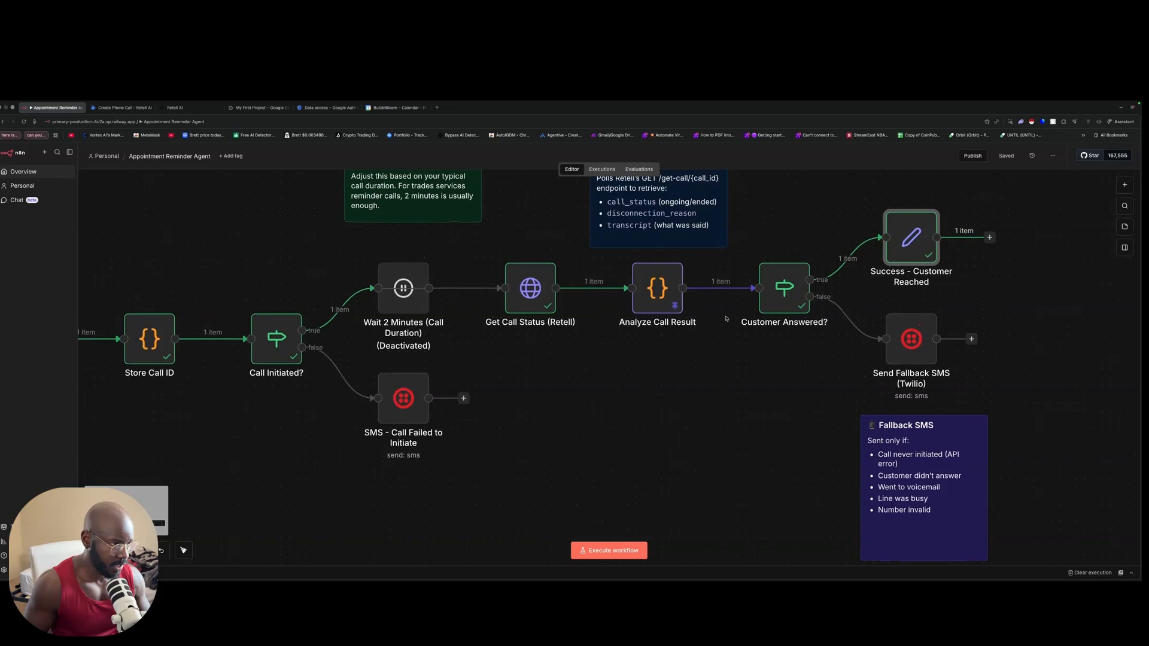
scroll(724, 317, "left", 3)
scroll(721, 319, "left", 5)
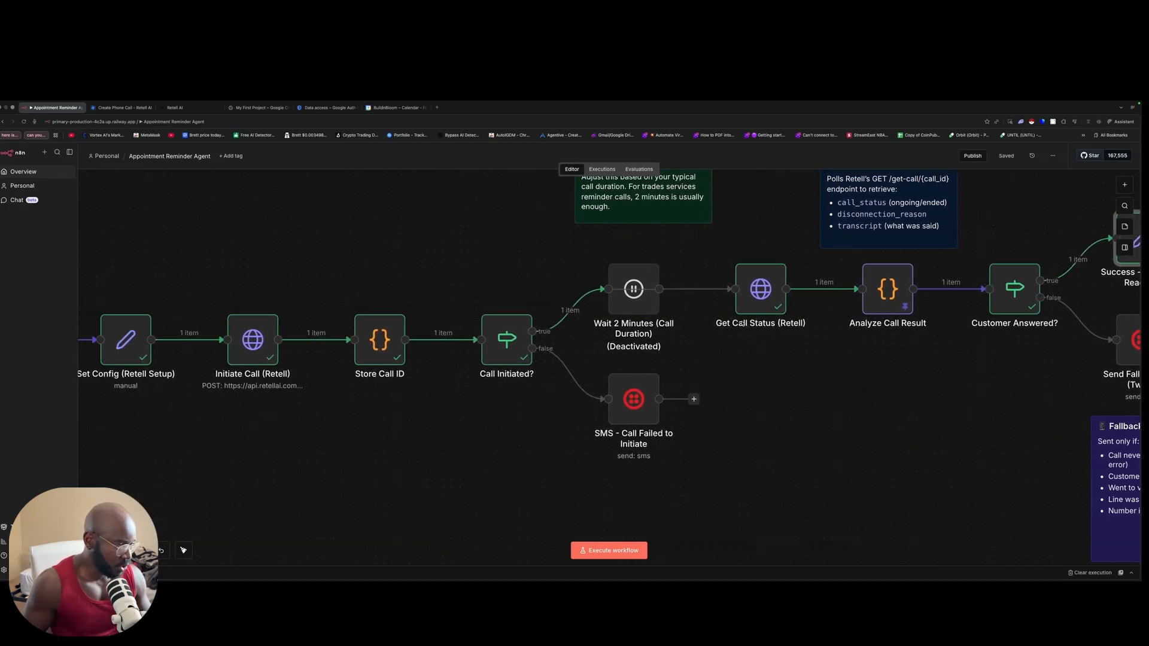
scroll(766, 317, "down", 2)
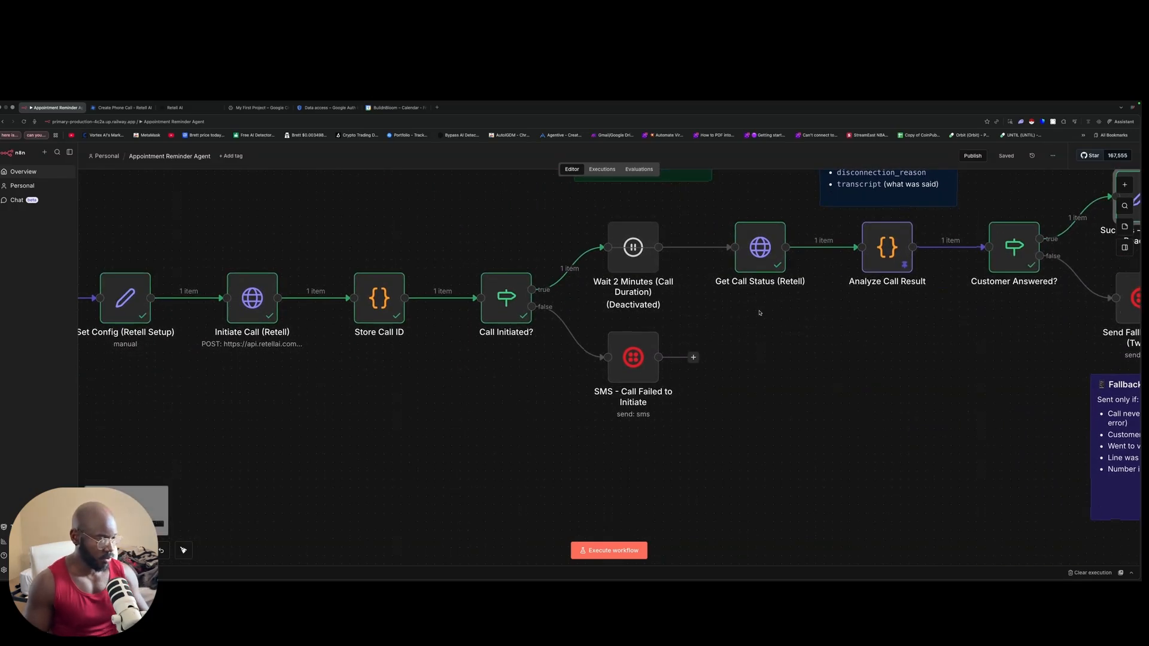
scroll(760, 317, "down", 1)
Step: Pin Store Call ID's output with call_initiated changed from true to false
double_click(507, 267)
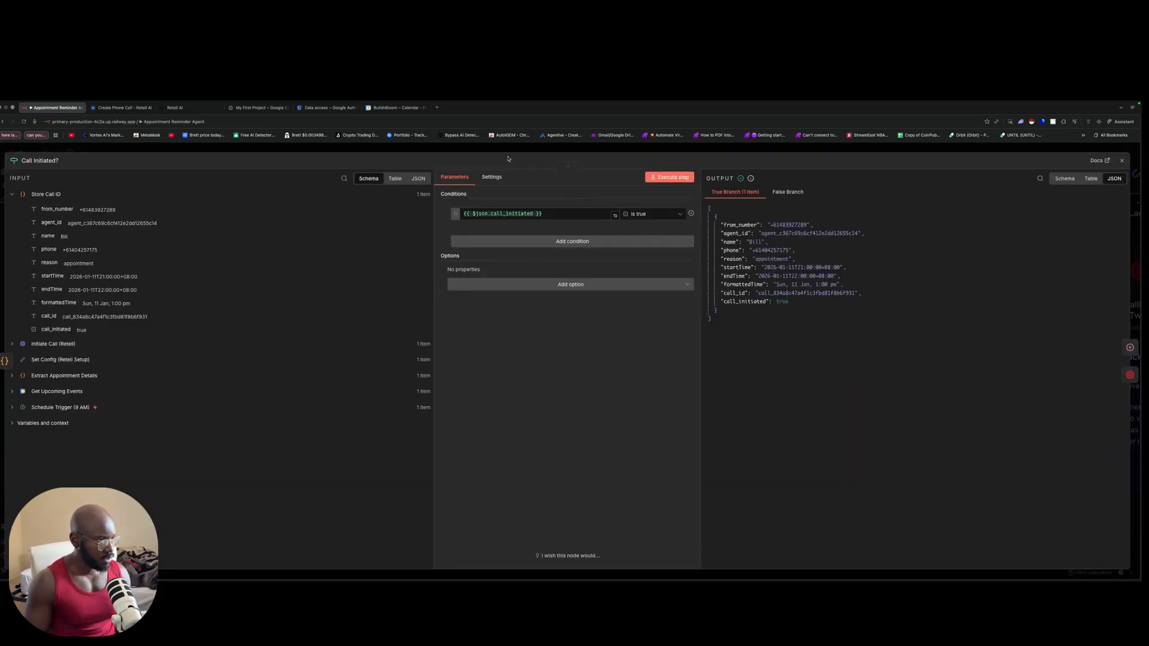
left_click(377, 150)
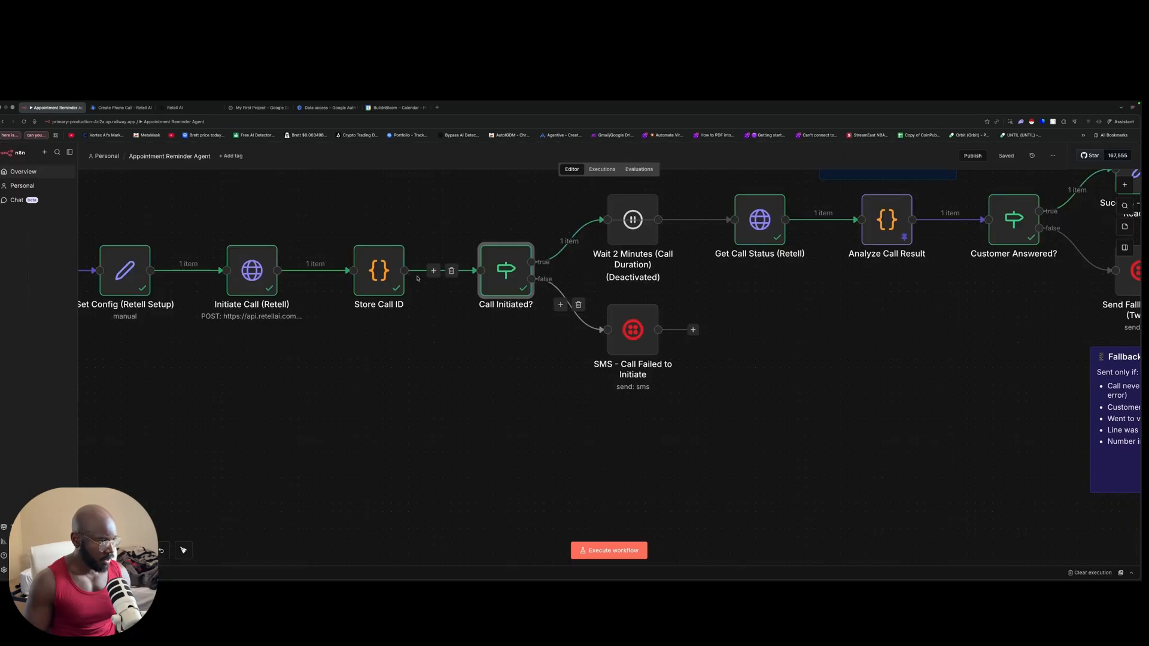
left_click(381, 269)
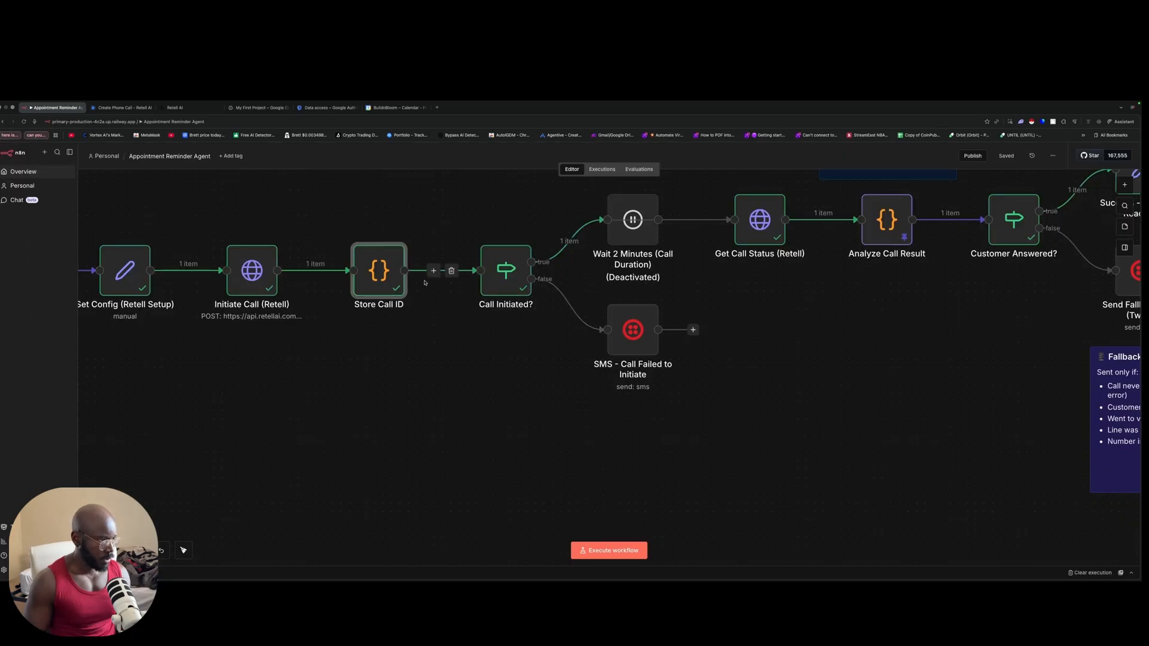
double_click(387, 271)
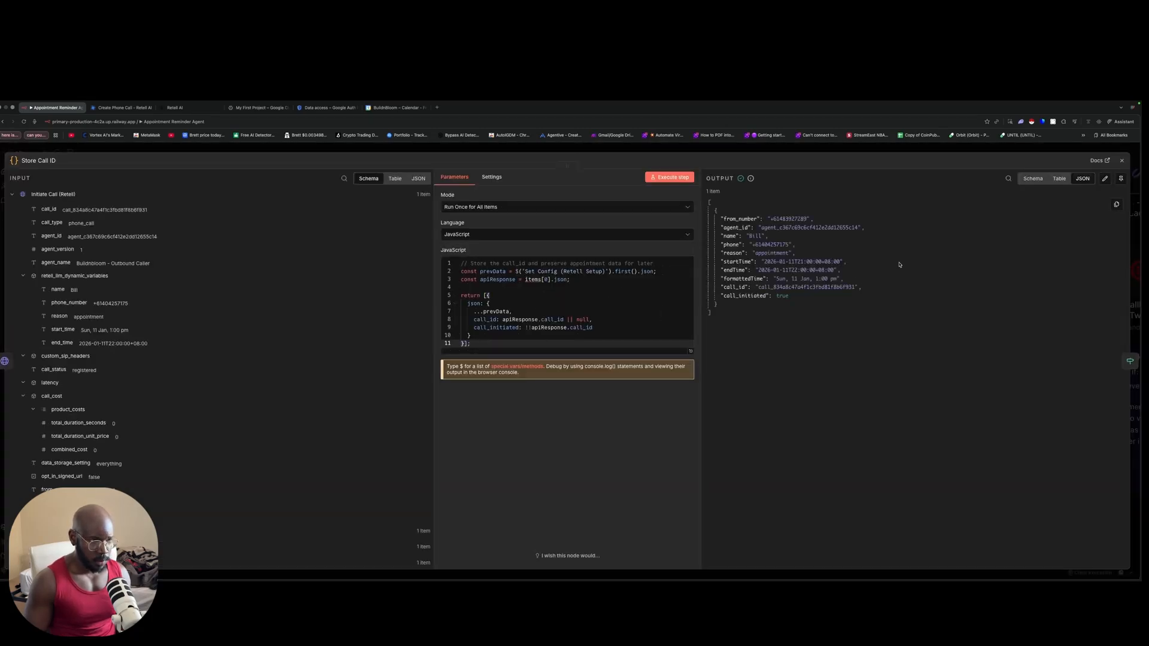
left_click(1104, 179)
left_click_drag(815, 283, 804, 285)
key("BackSpace")
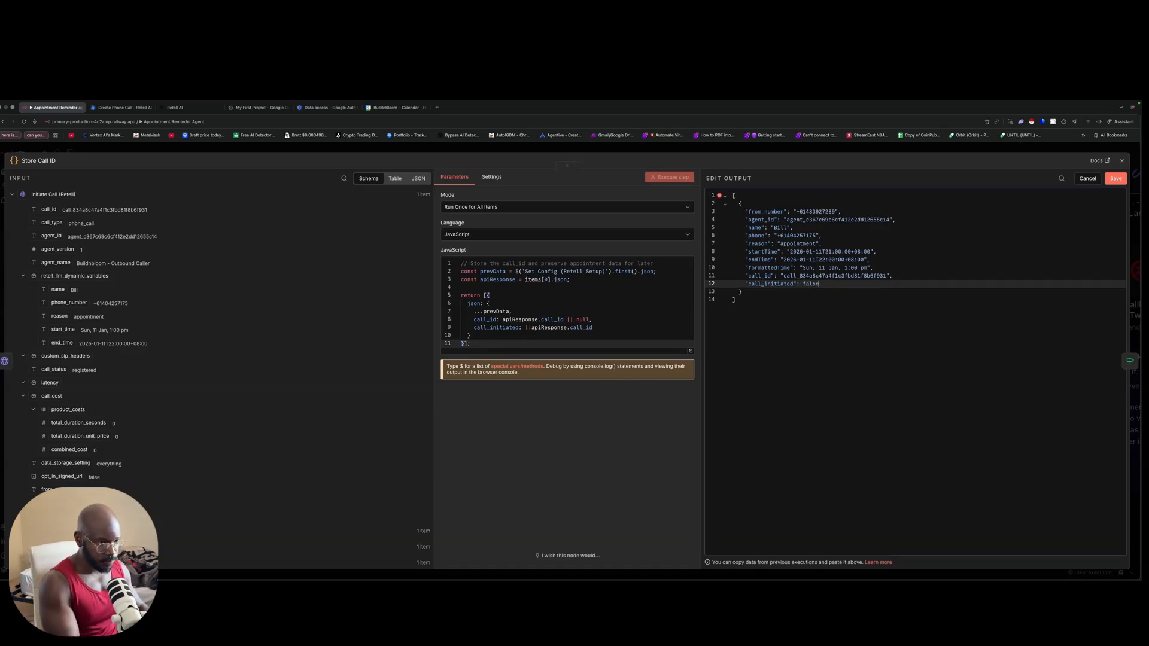
type("false")
key("Return")
key("BackSpace")
left_click(1116, 179)
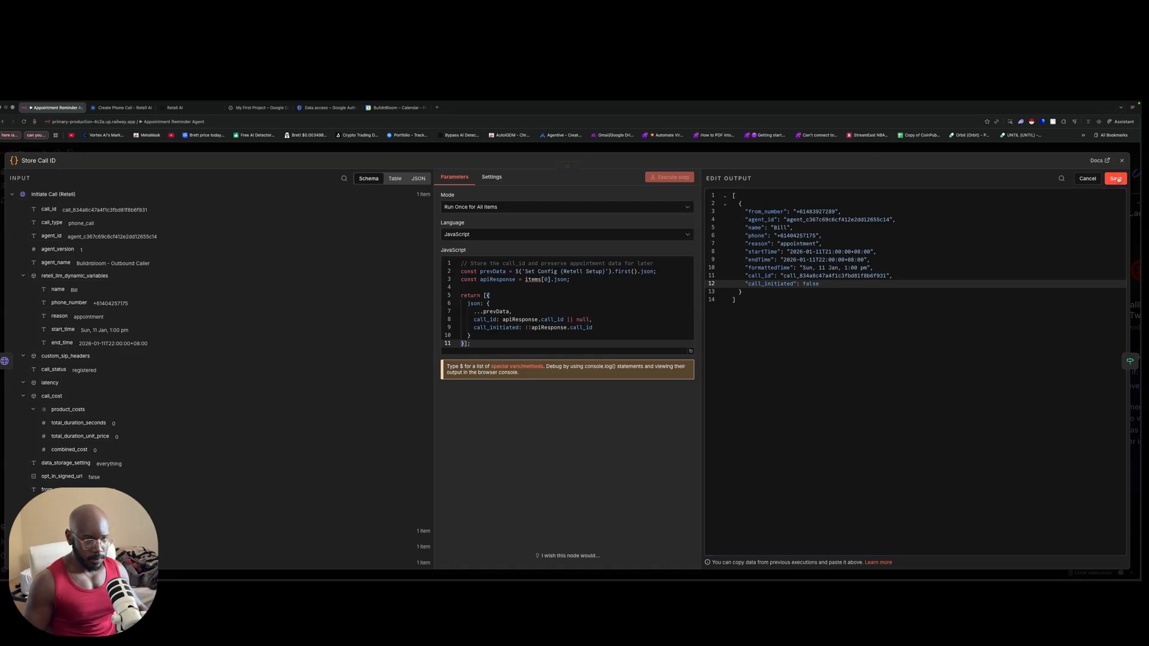
key("Escape")
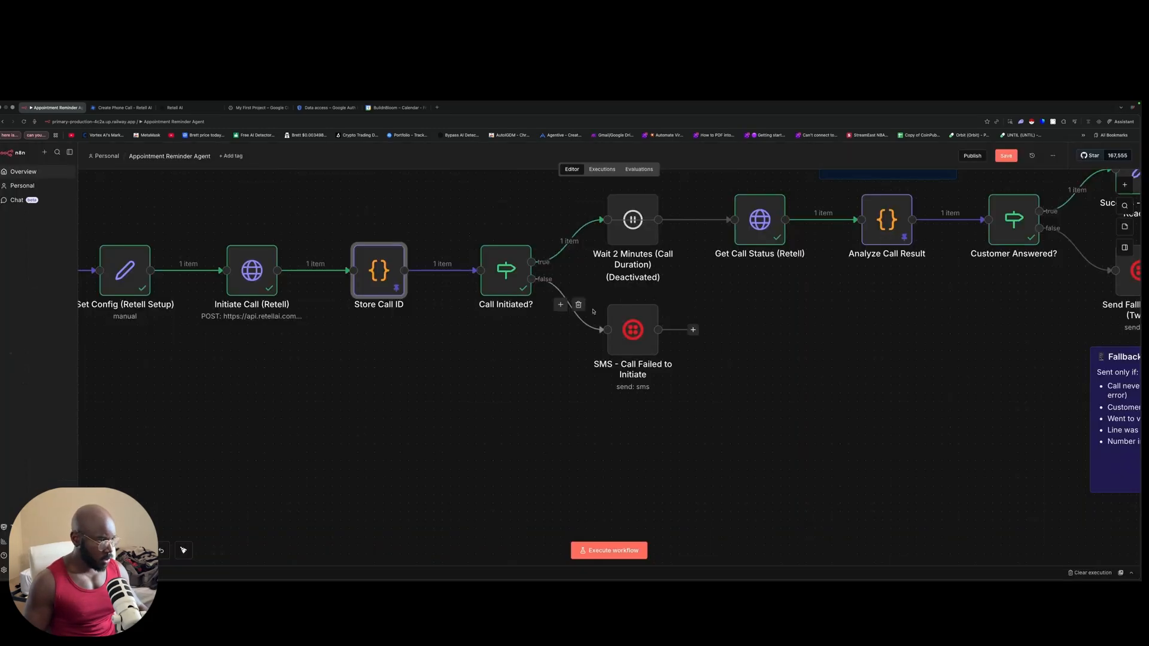
Step: Re-run Call Initiated? so the item goes down the False Branch
double_click(506, 272)
left_click(669, 177)
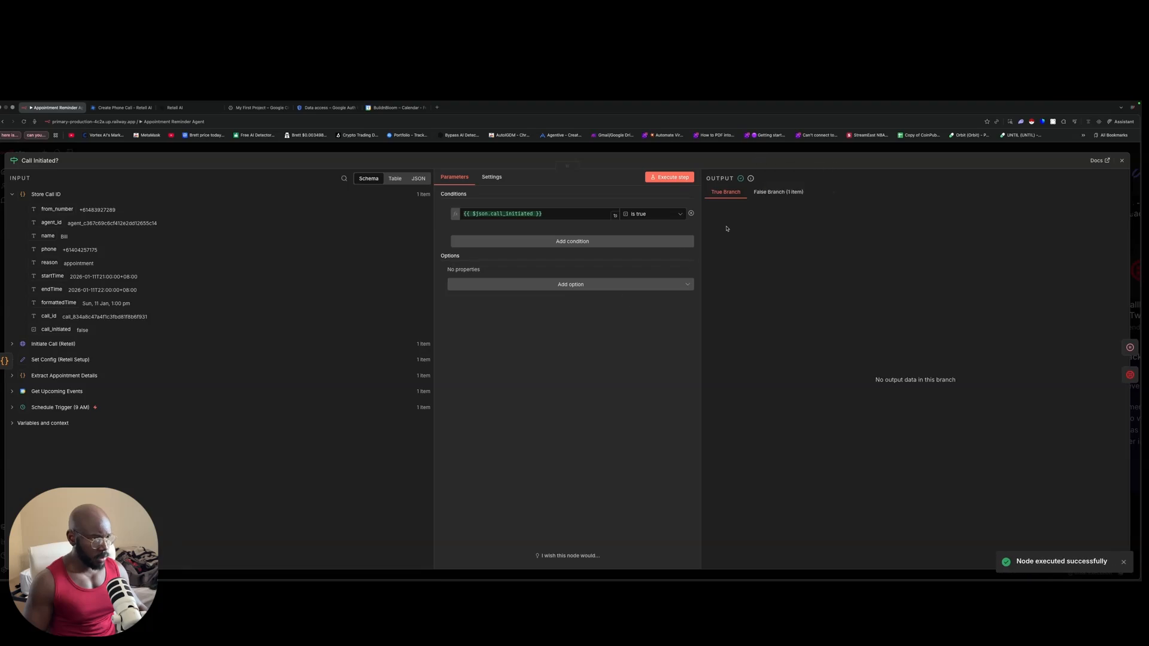
left_click(778, 192)
Step: Execute SMS - Call Failed to Initiate to queue the reminder text
left_click(772, 152)
double_click(631, 335)
left_click(640, 178)
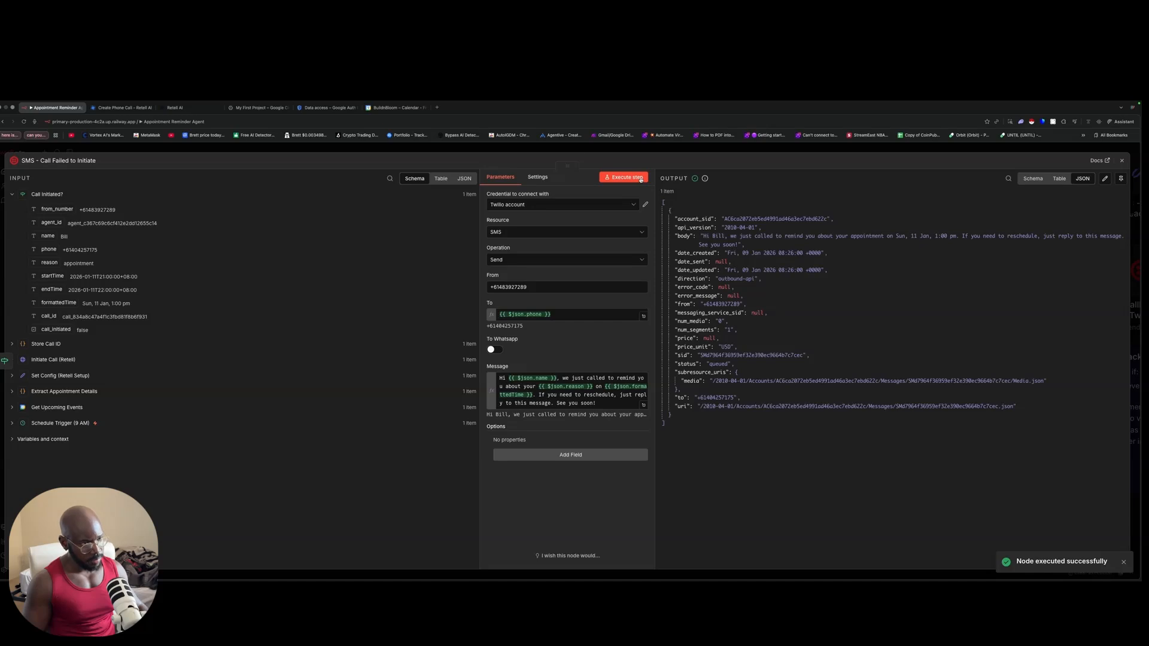
key("Escape")
scroll(413, 239, "left", 6)
scroll(412, 239, "left", 3)
scroll(419, 237, "down", 3)
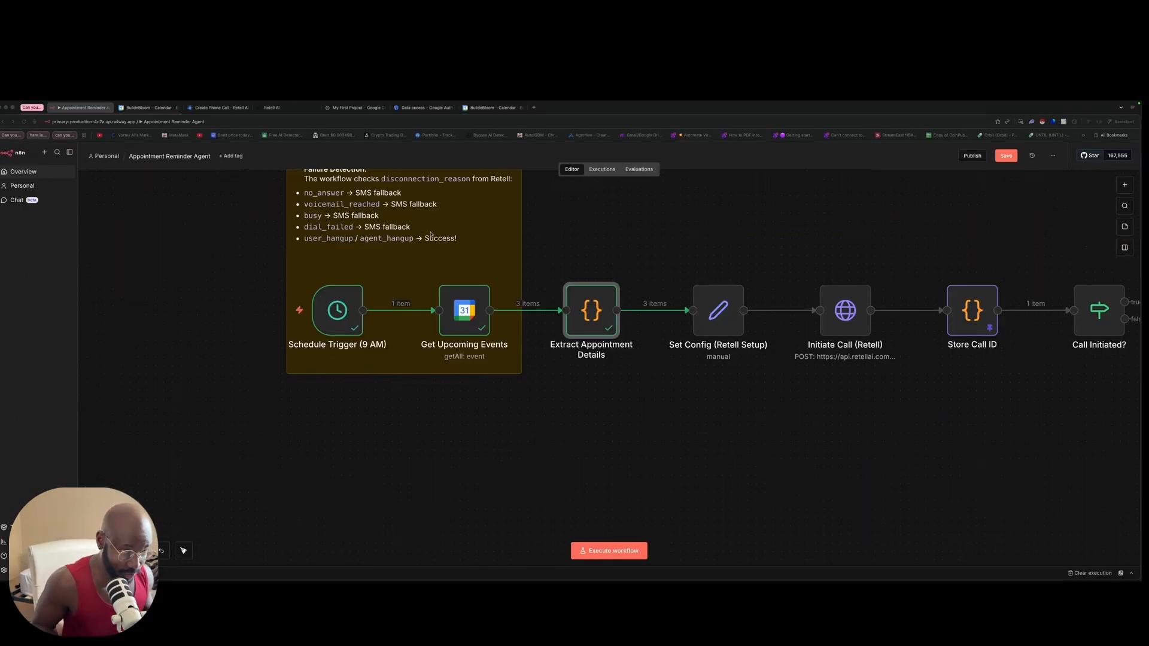
scroll(422, 257, "right", 4)
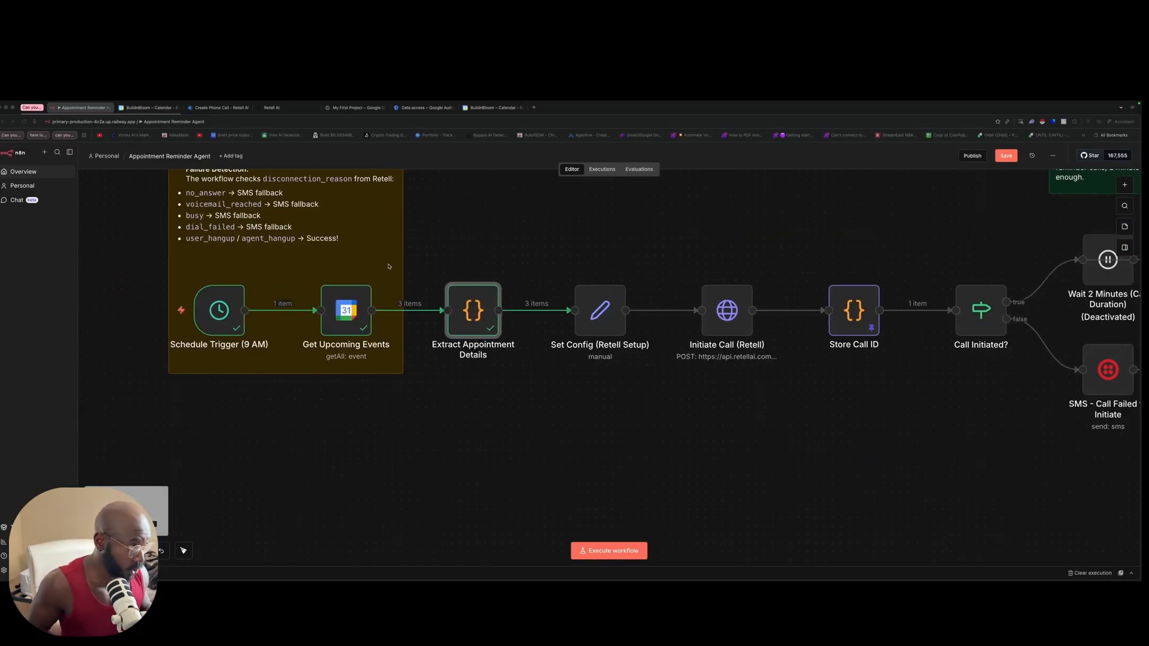
scroll(380, 279, "up", 5)
scroll(397, 263, "down", 6)
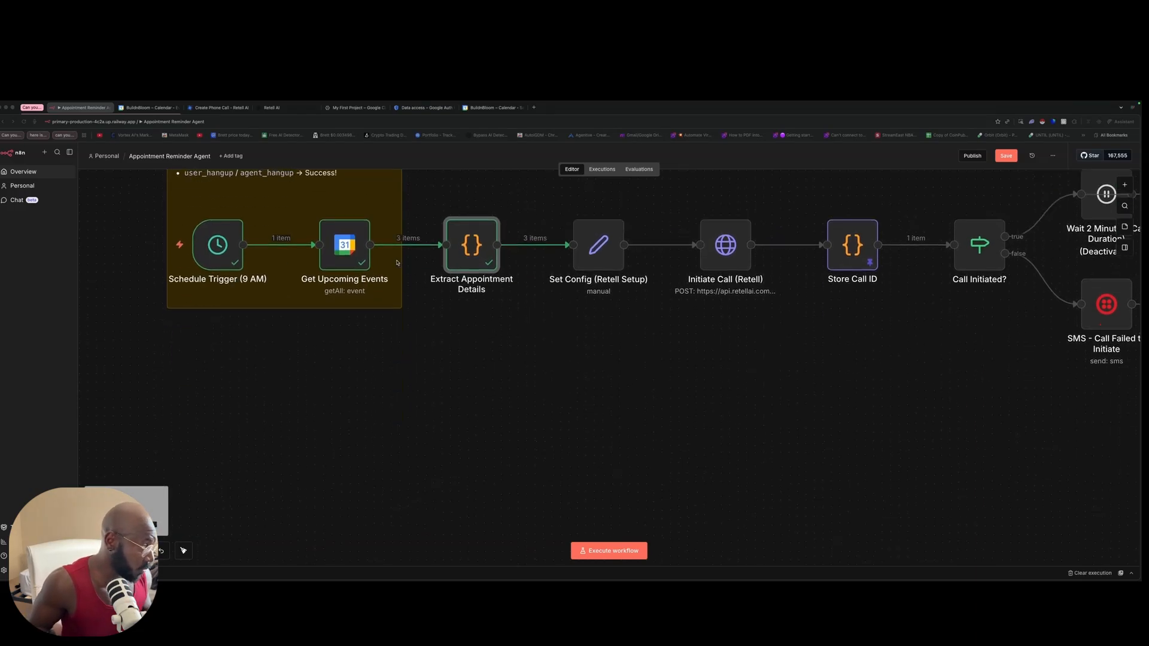
scroll(397, 263, "up", 2)
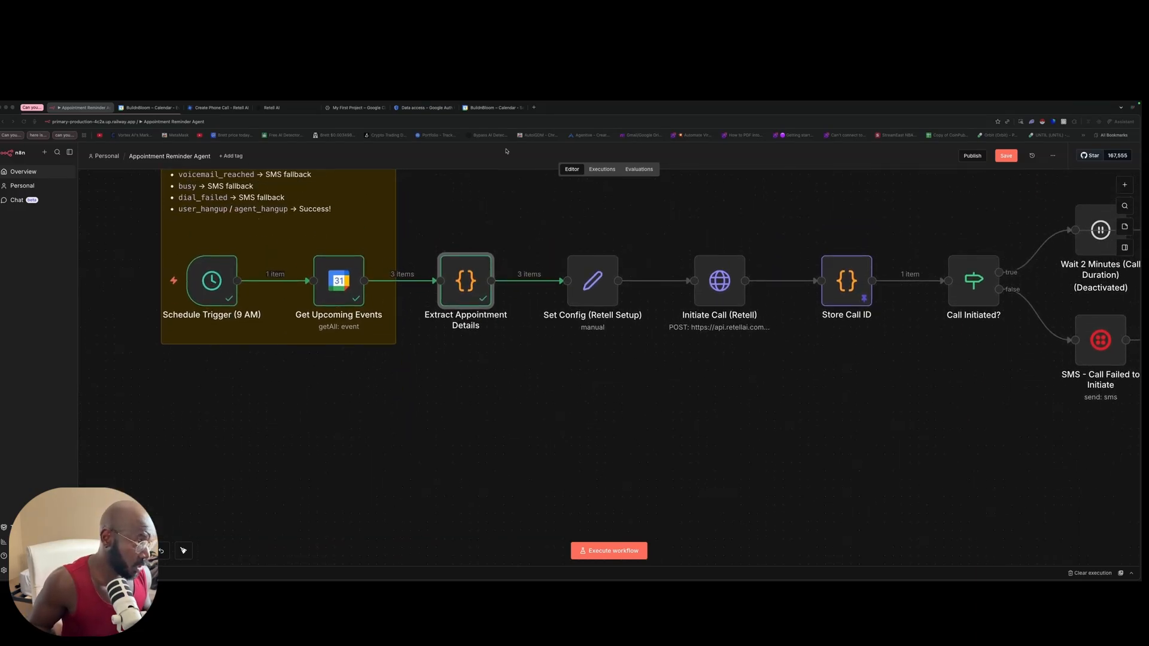
Step: Inspect the Test Appointment - Plumbing Service event's email and reason lines, then return to n8n
left_click(494, 108)
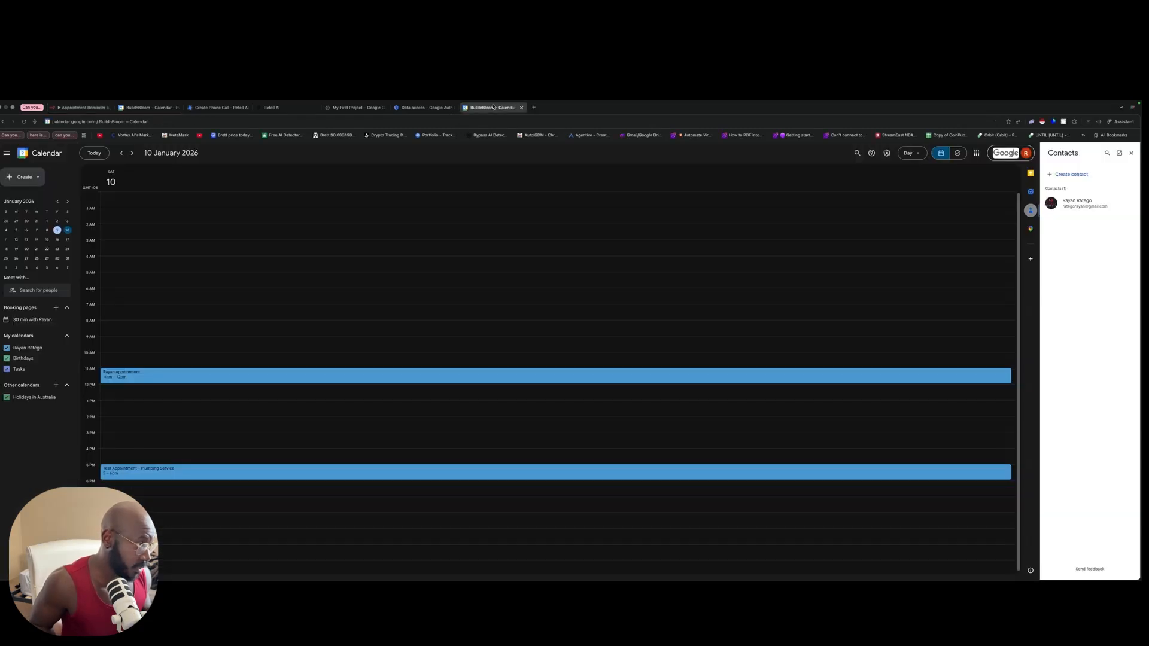
double_click(197, 472)
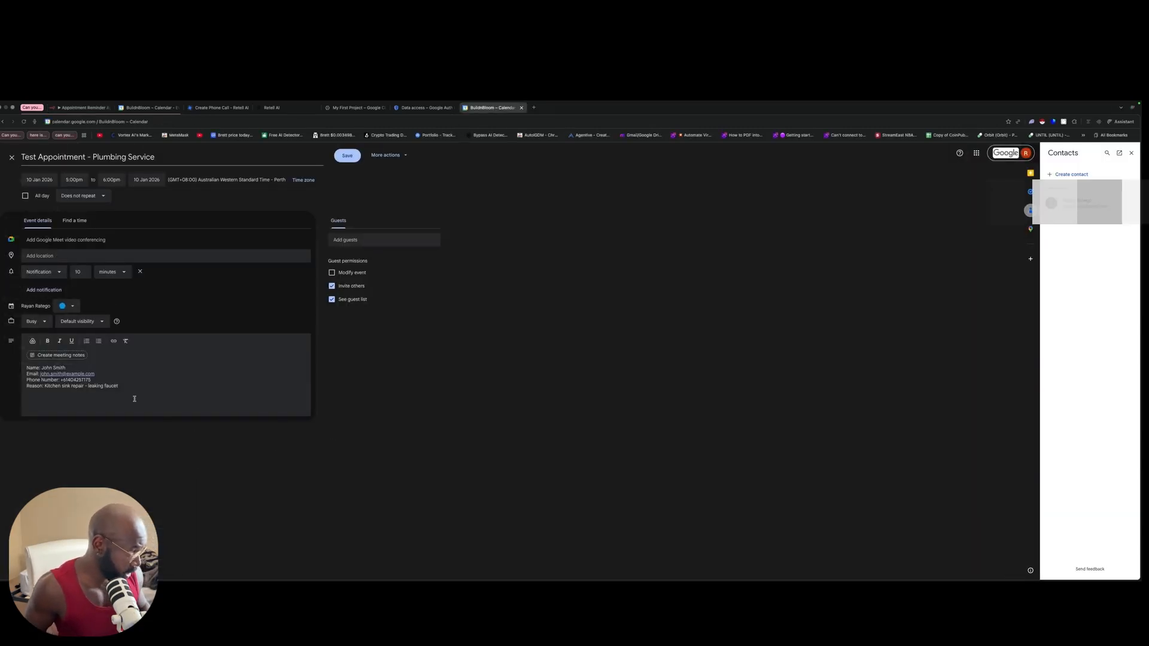
left_click_drag(103, 372, 25, 375)
left_click_drag(125, 378, 7, 393)
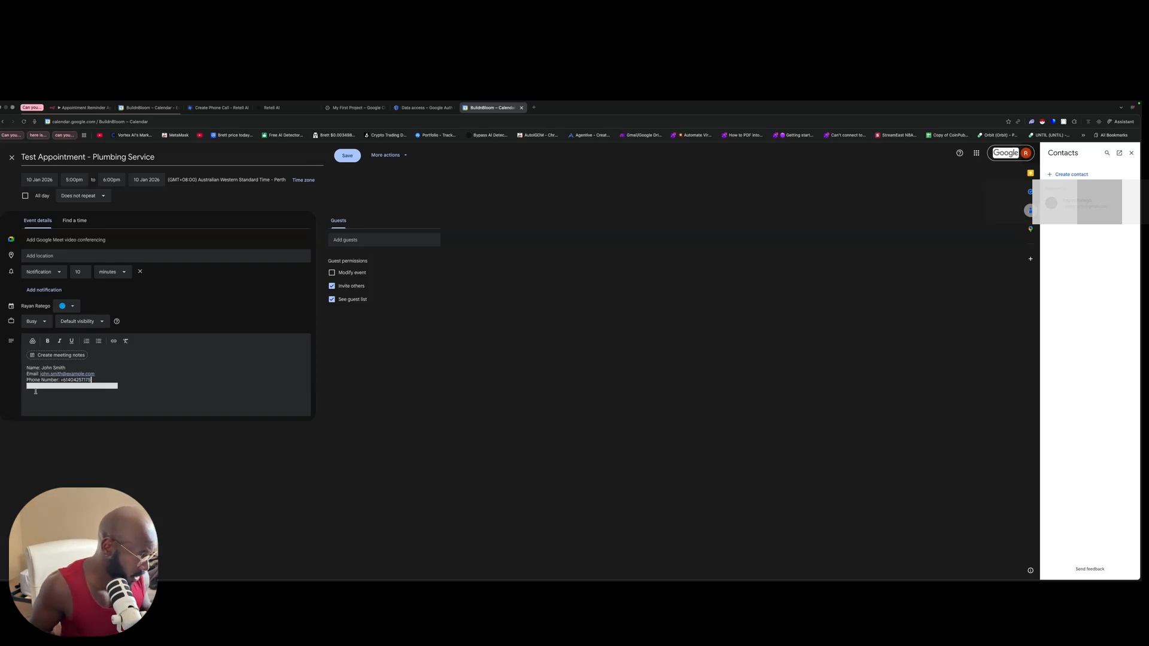
left_click(110, 380)
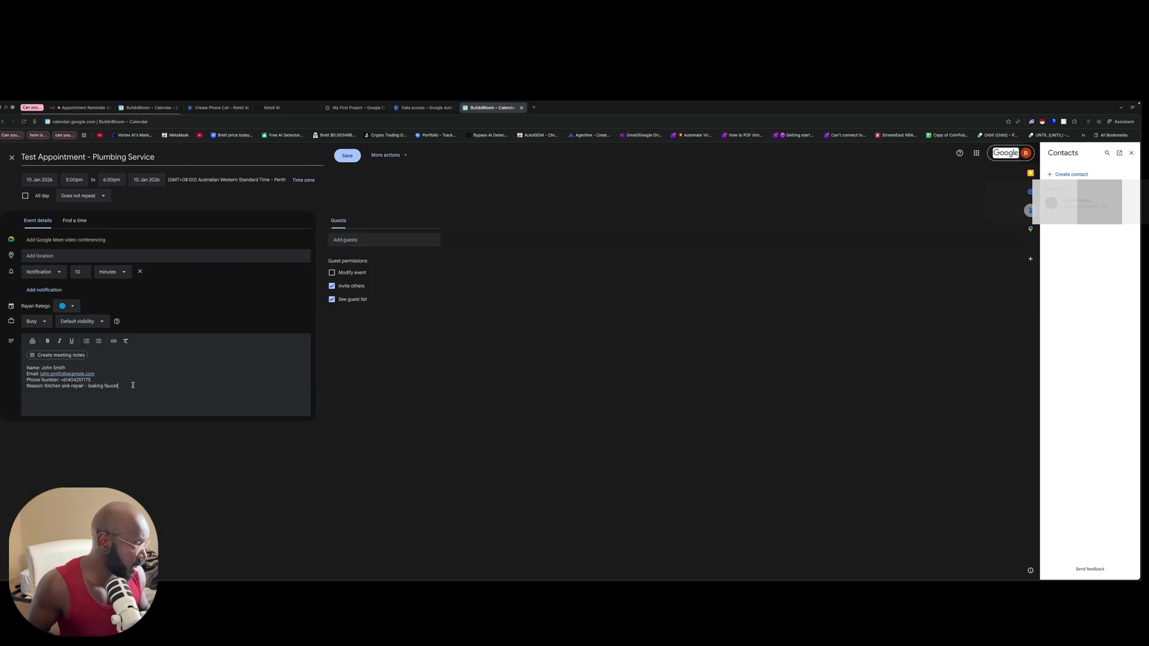
left_click_drag(123, 386, 27, 386)
left_click(398, 379)
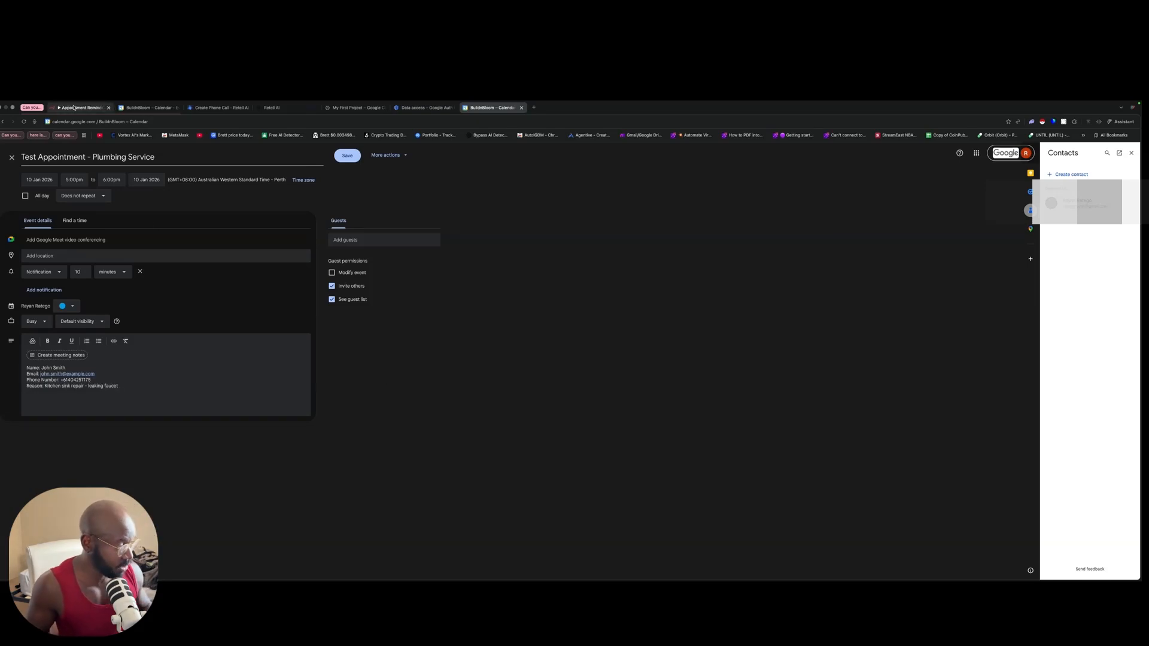
left_click(74, 107)
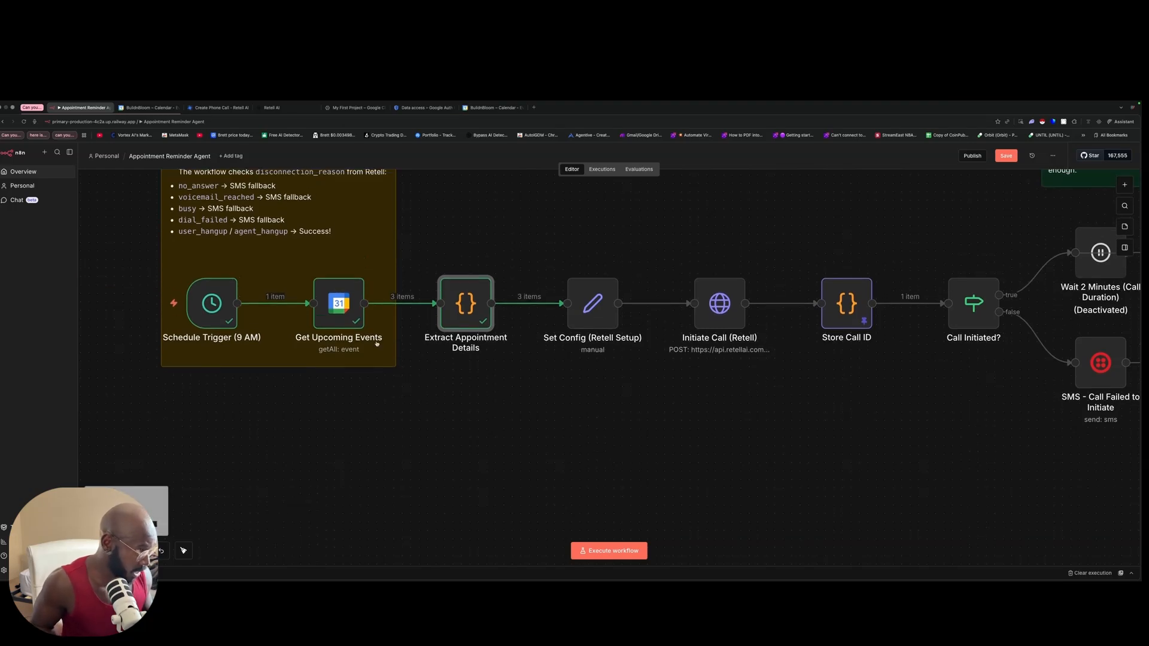
Step: Re-run Get Upcoming Events to fetch the calendar events
double_click(336, 300)
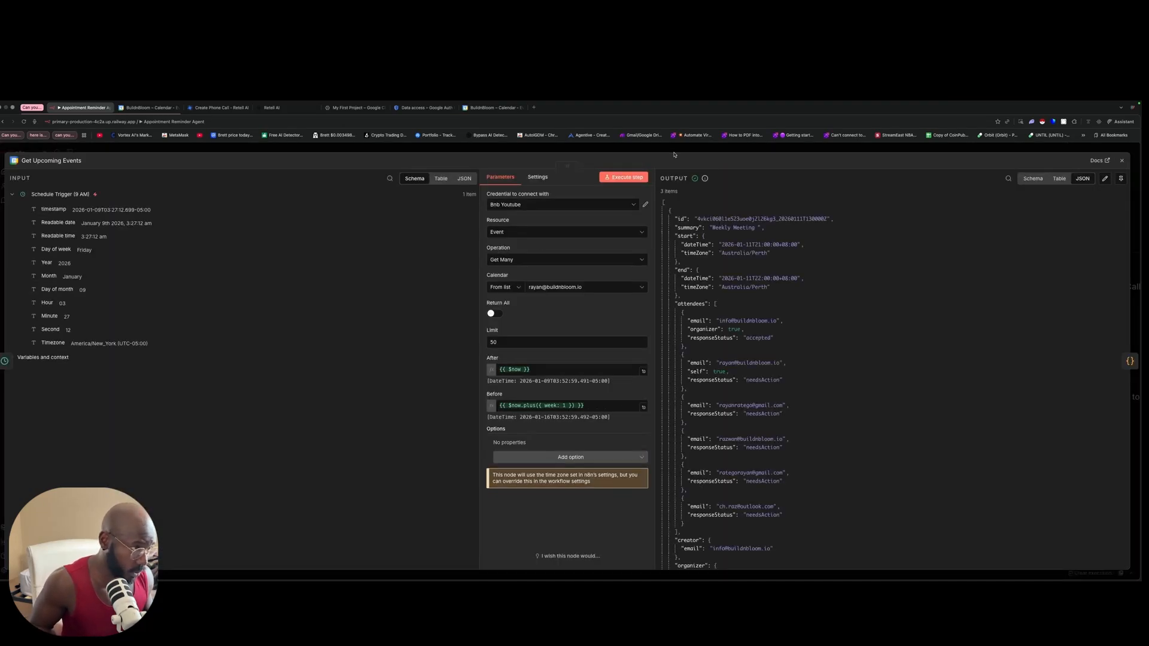
left_click(624, 177)
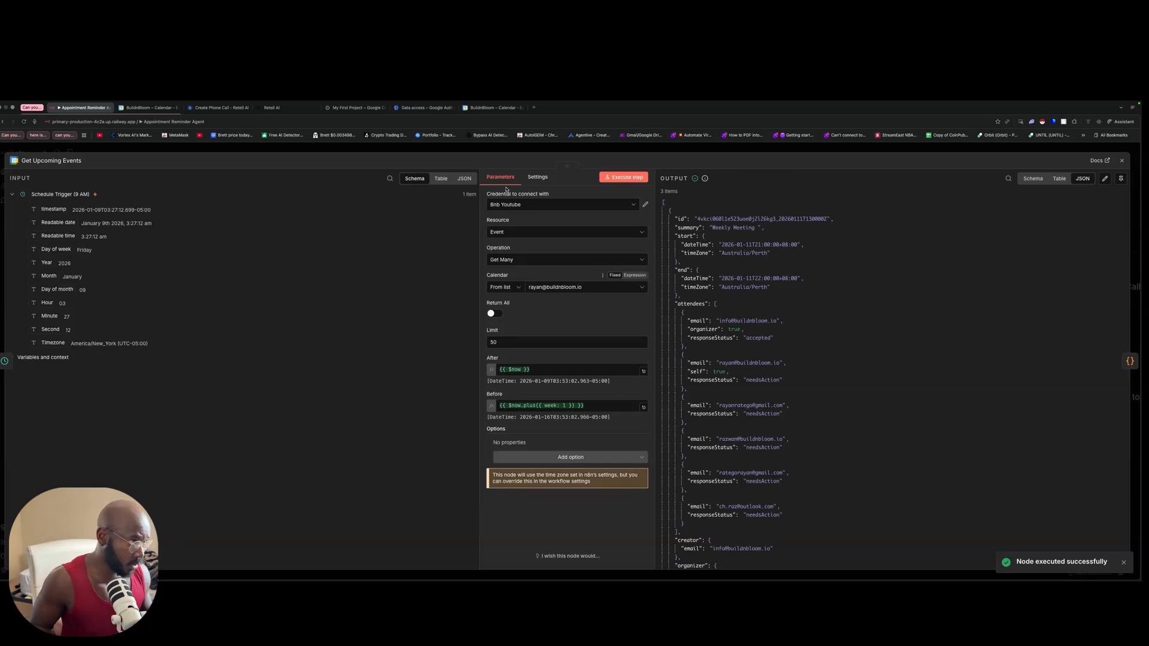
key("Escape")
Step: Run Extract Appointment Details and check the test appointment's extracted phone value among 3 items
left_click(464, 310)
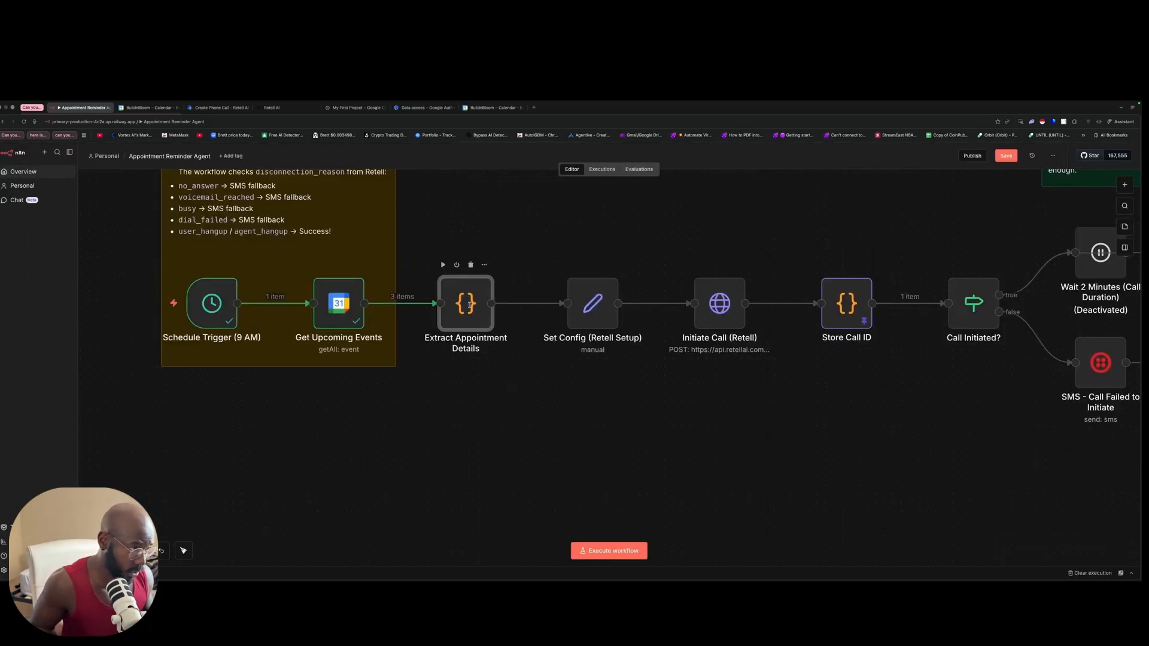
double_click(464, 311)
left_click(355, 151)
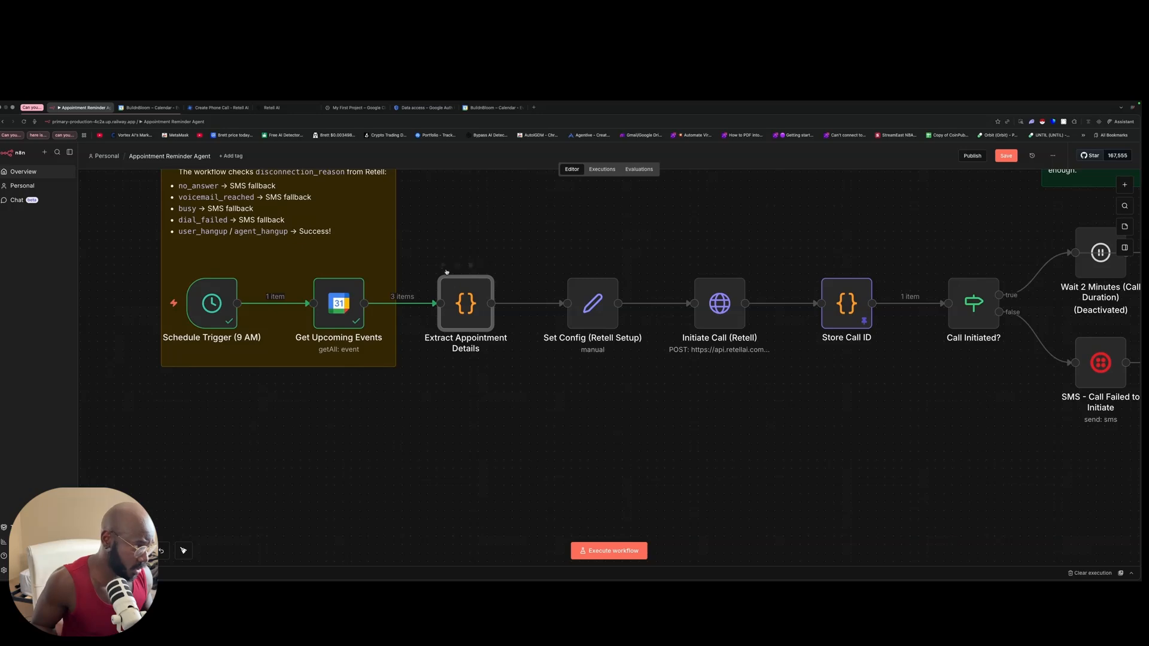
left_click(443, 265)
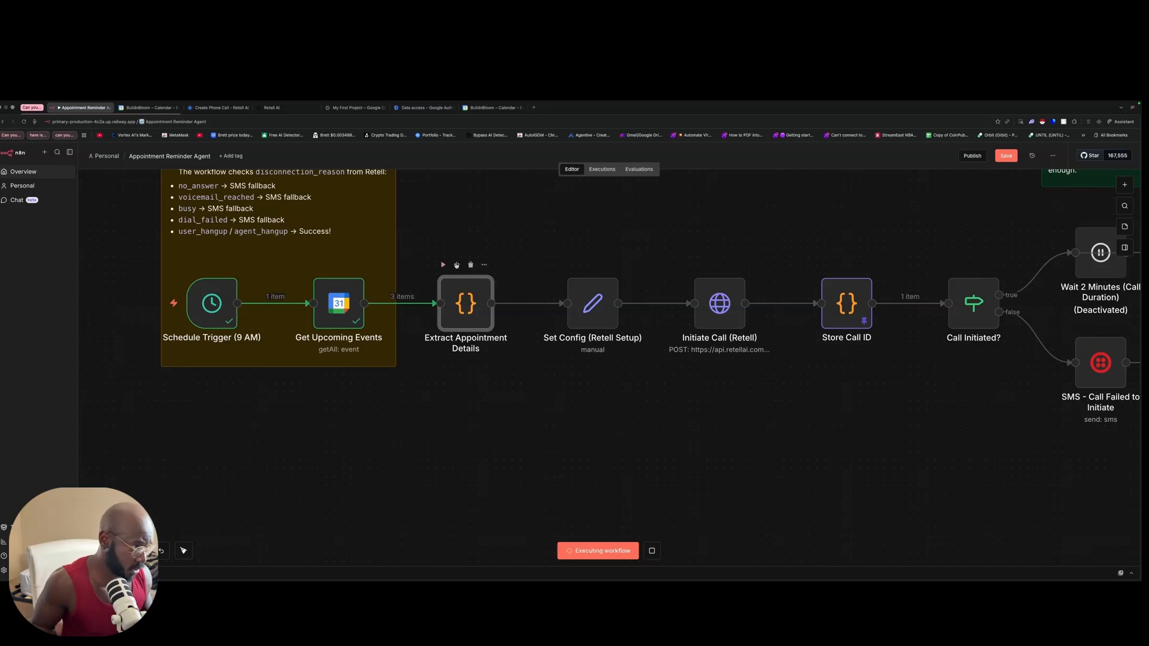
double_click(466, 305)
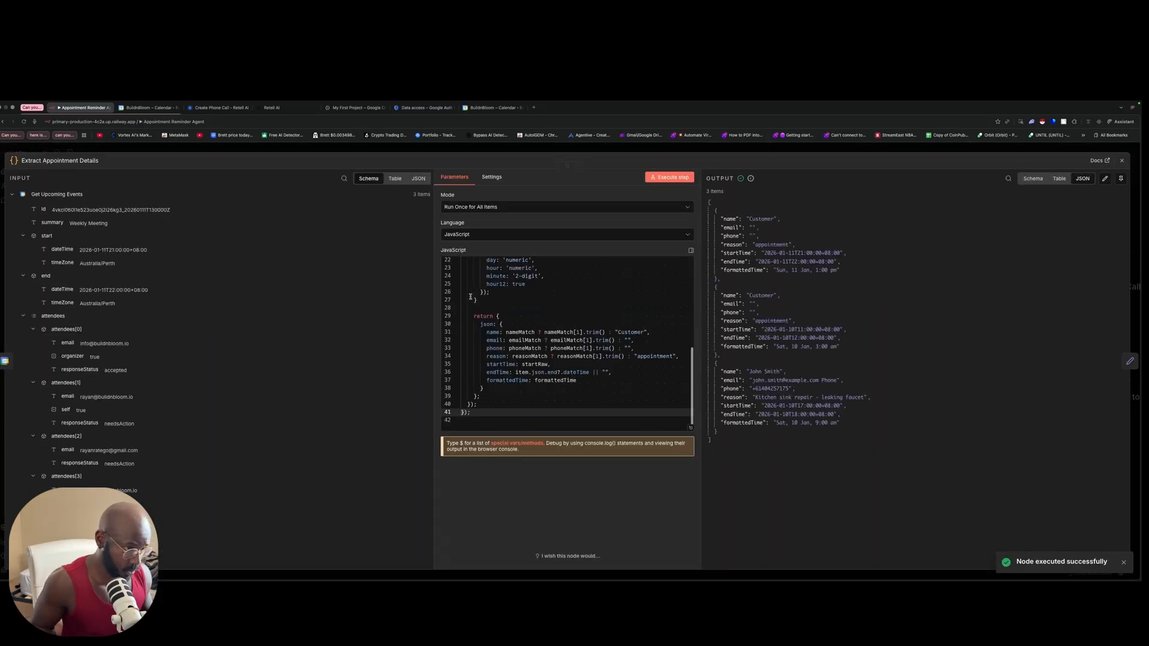
left_click(793, 388)
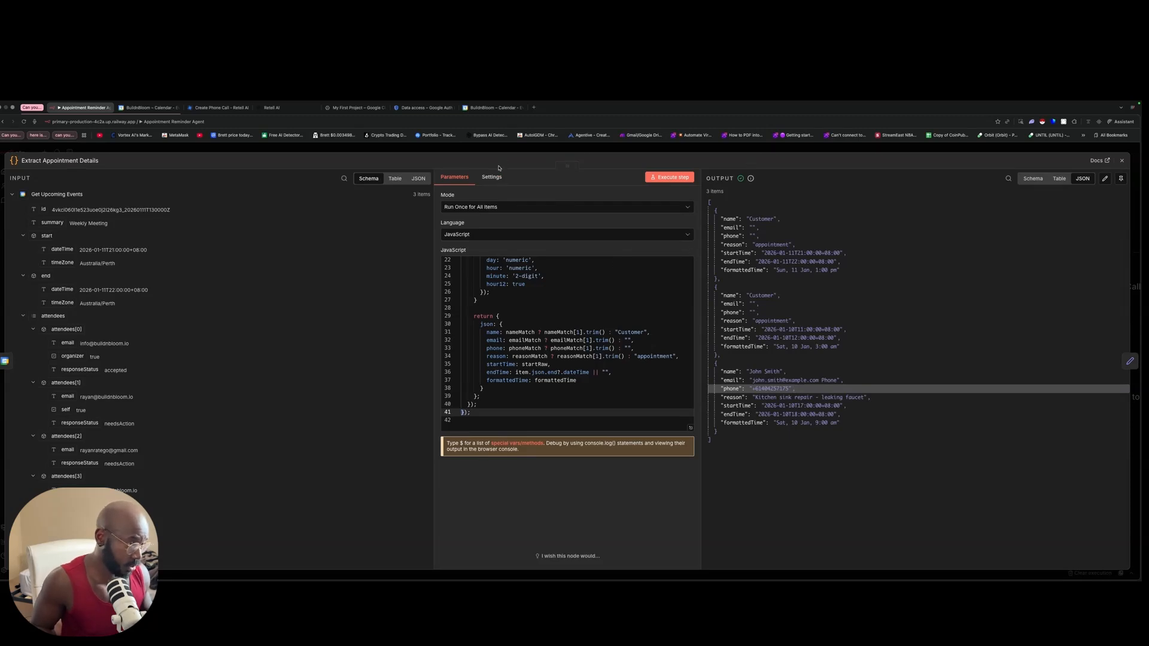
left_click(365, 152)
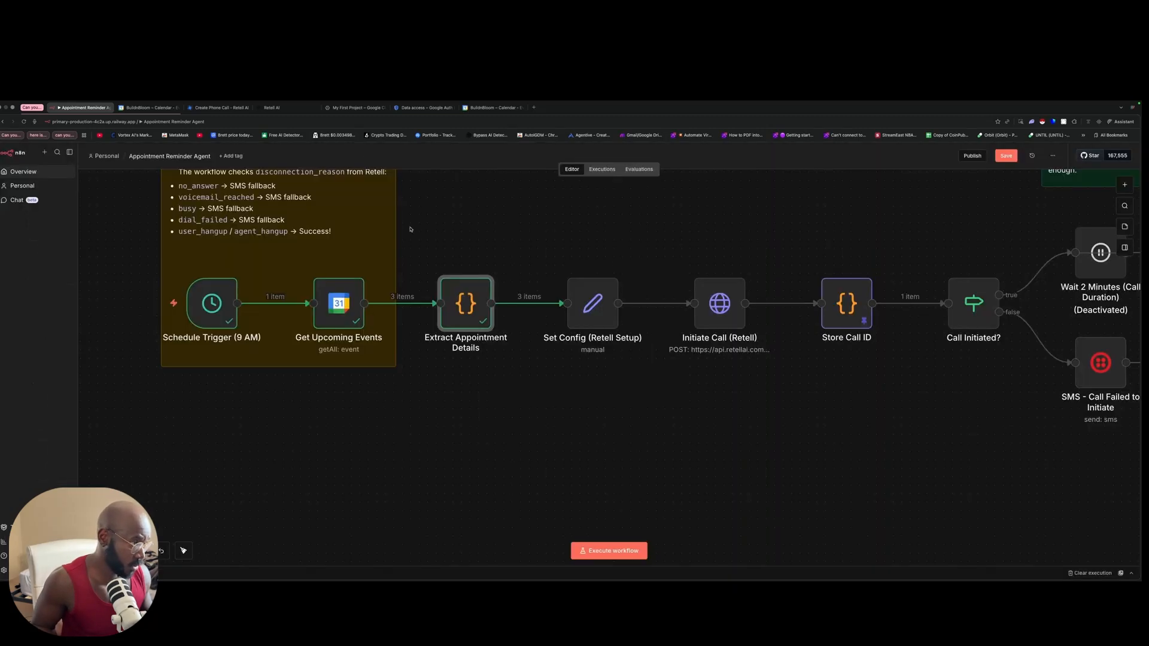
Step: Review the fields in the Set Config (Retell Setup) node
double_click(599, 309)
scroll(599, 308, "down", 5)
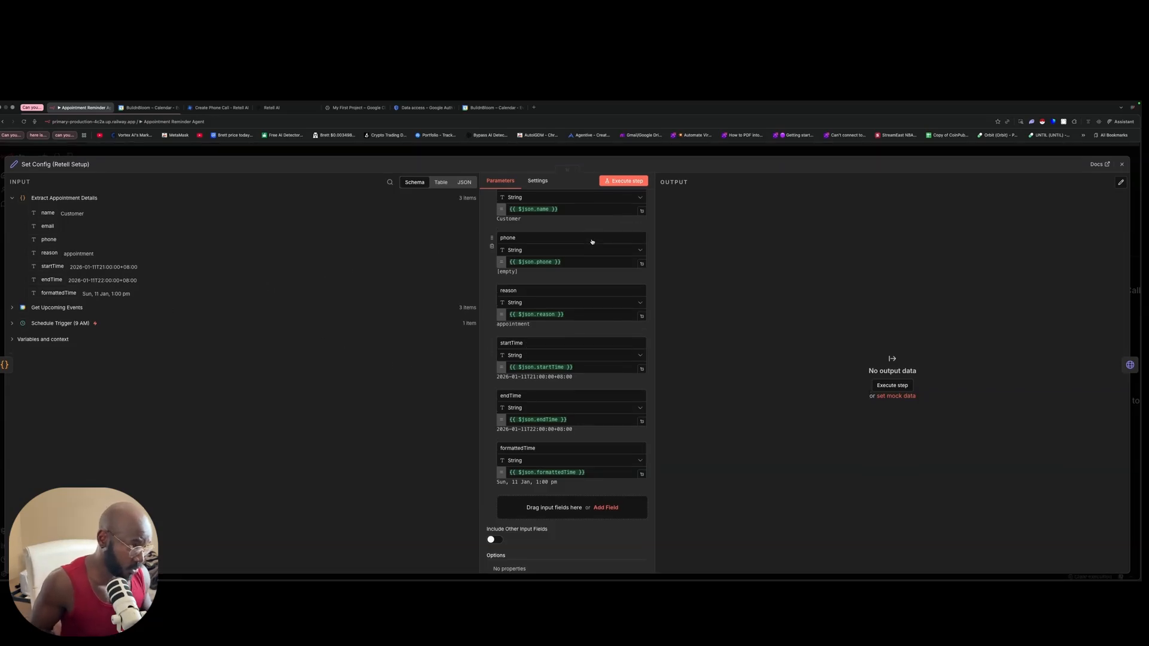
scroll(574, 239, "up", 3)
scroll(526, 232, "up", 2)
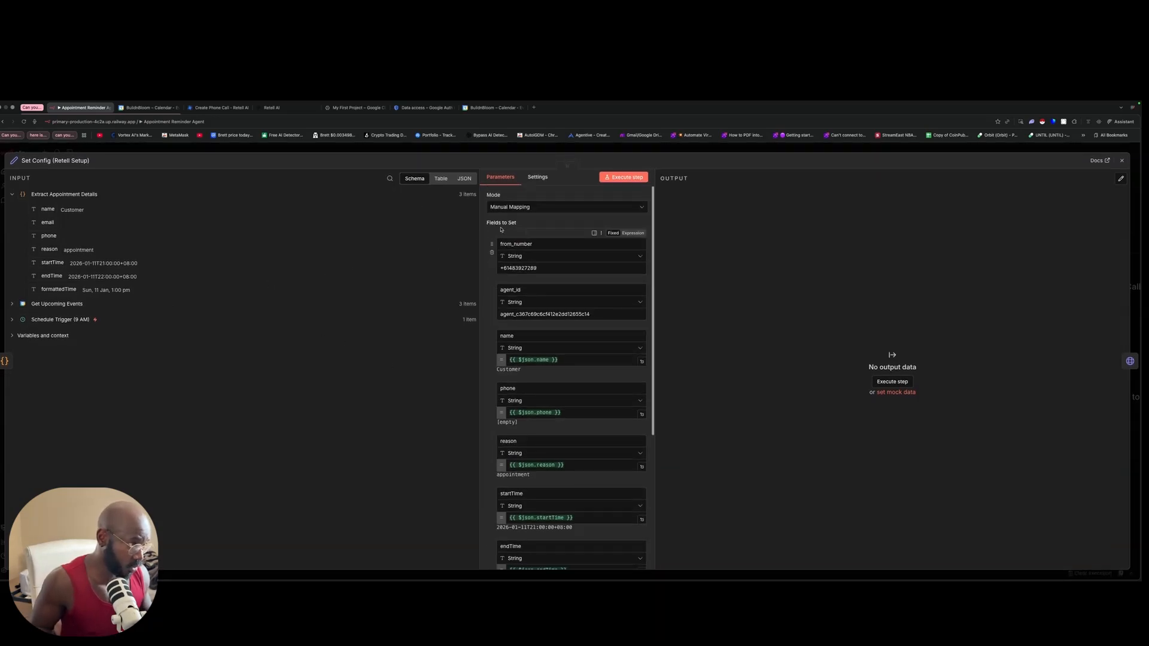
left_click(393, 152)
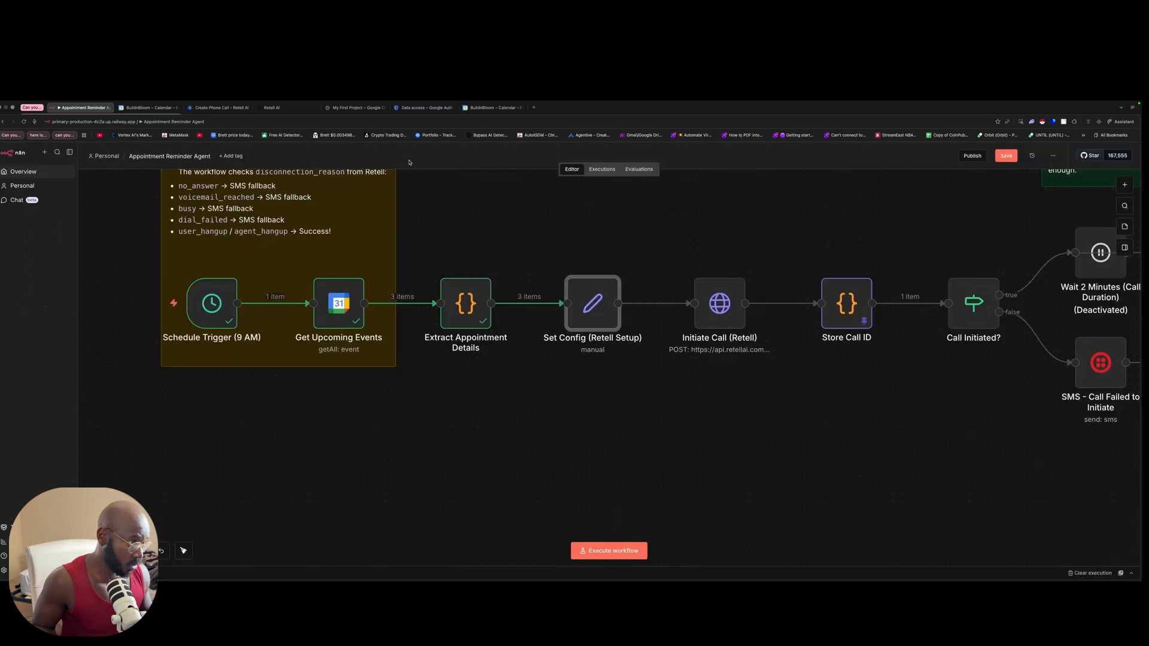
Step: Review Initiate Call (Retell) output: one registered call, two empty-phone failures
double_click(720, 307)
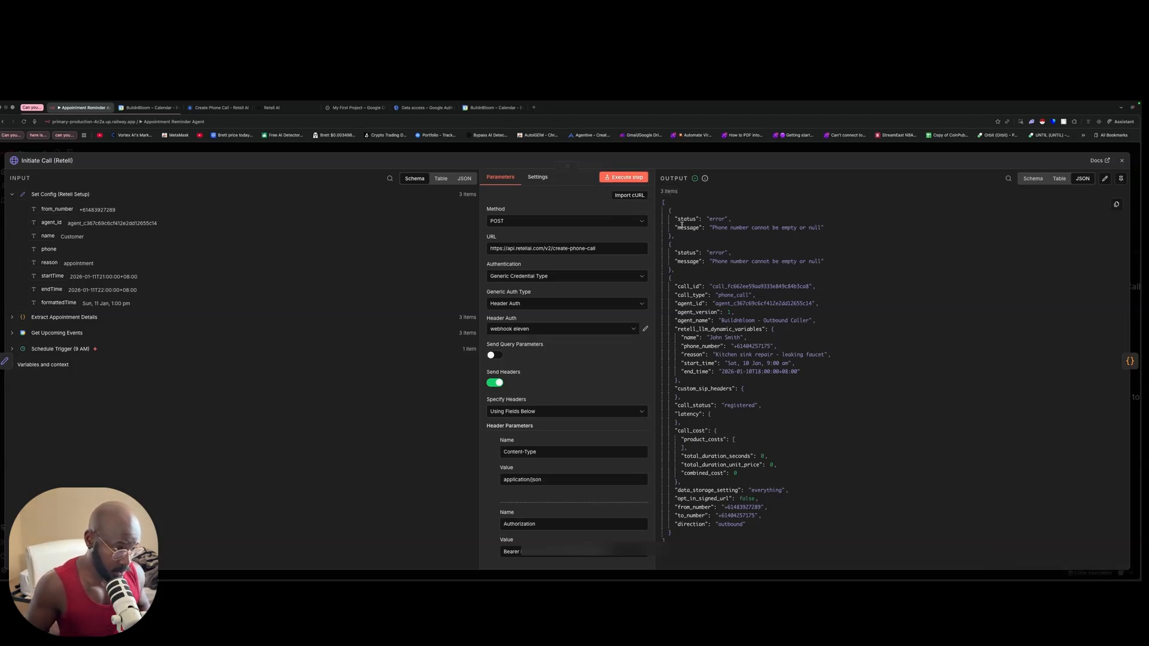
scroll(747, 251, "down", 1)
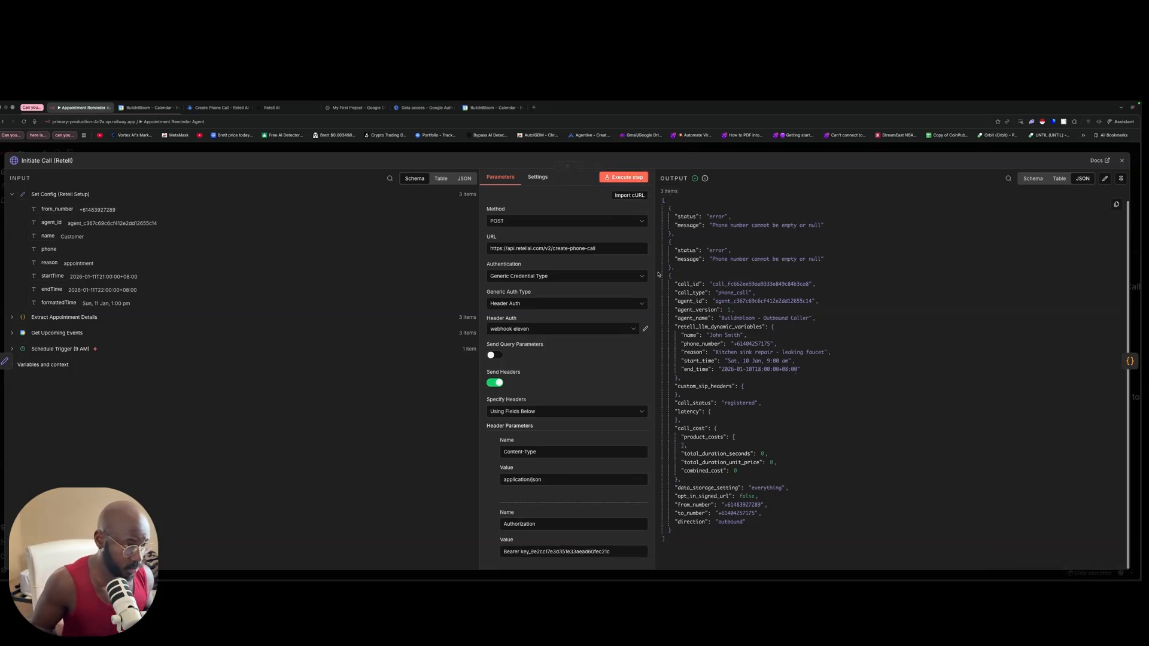
scroll(585, 296, "down", 10)
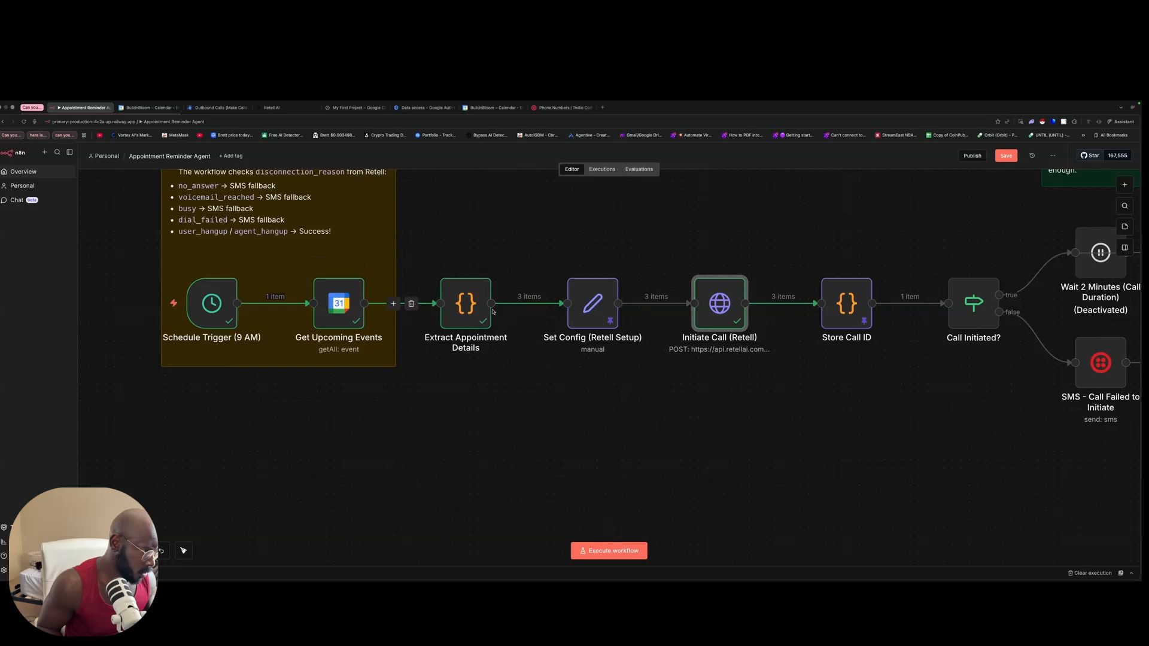
Step: Pin Extract Appointment Details' output to the single kitchen sink repair item, removing both Customer placeholders
double_click(467, 306)
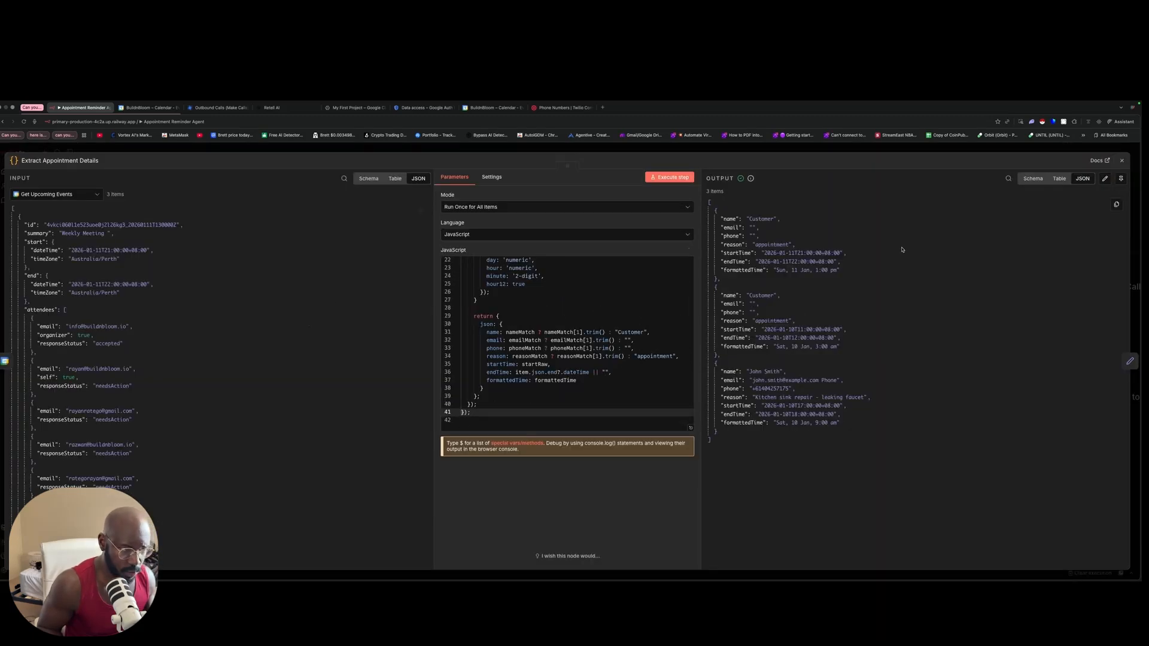
left_click(1103, 179)
left_click_drag(748, 340, 730, 214)
key("BackSpace")
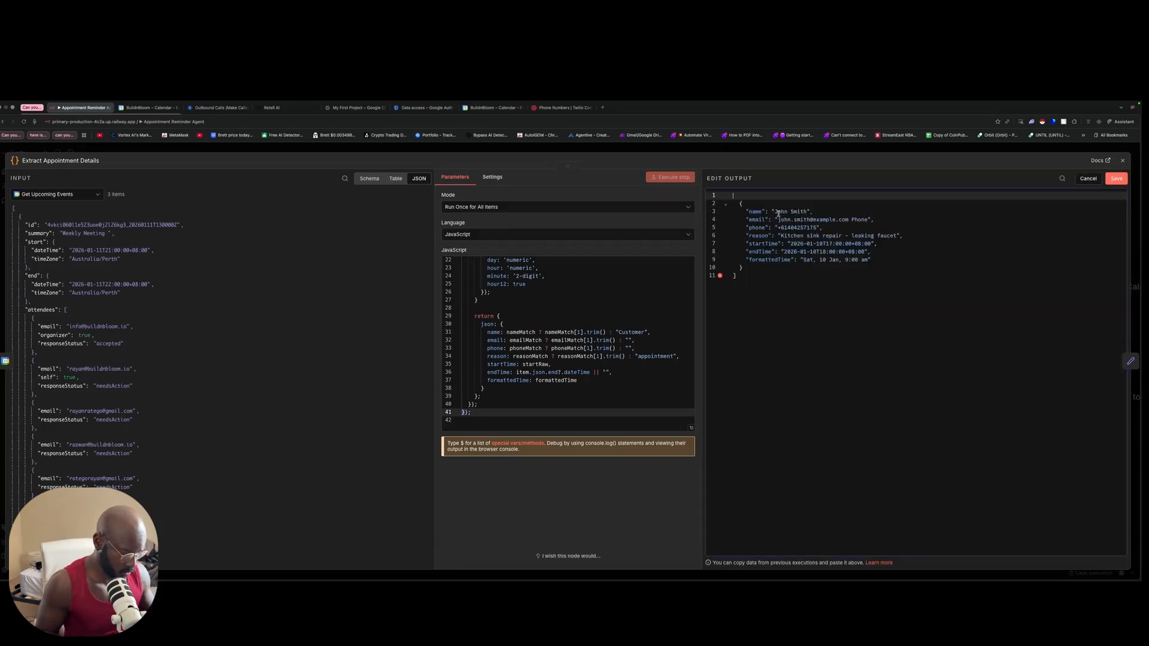
left_click(786, 323)
key("BackSpace")
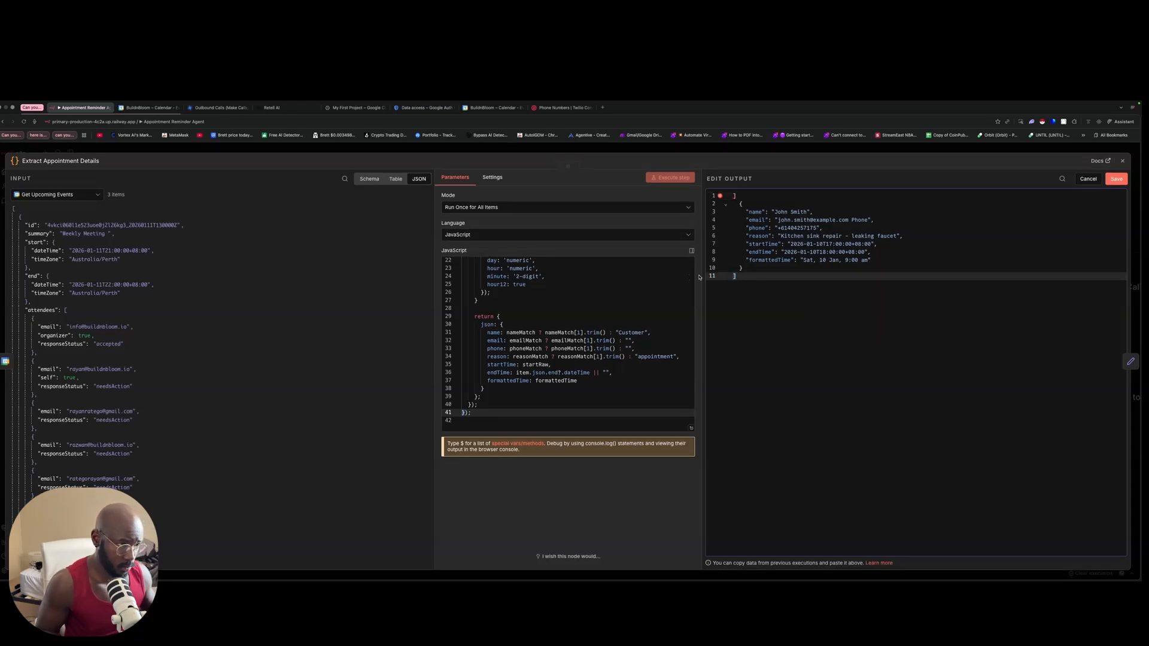
left_click(740, 193)
key("BackSpace")
left_click(758, 317)
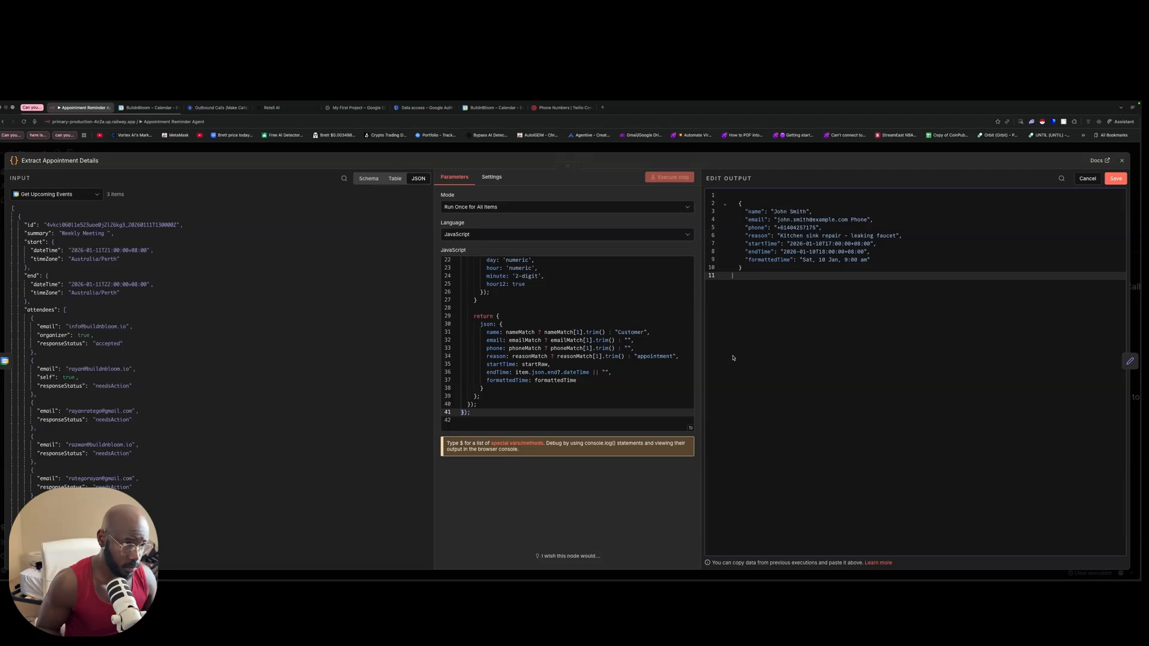
left_click(1115, 179)
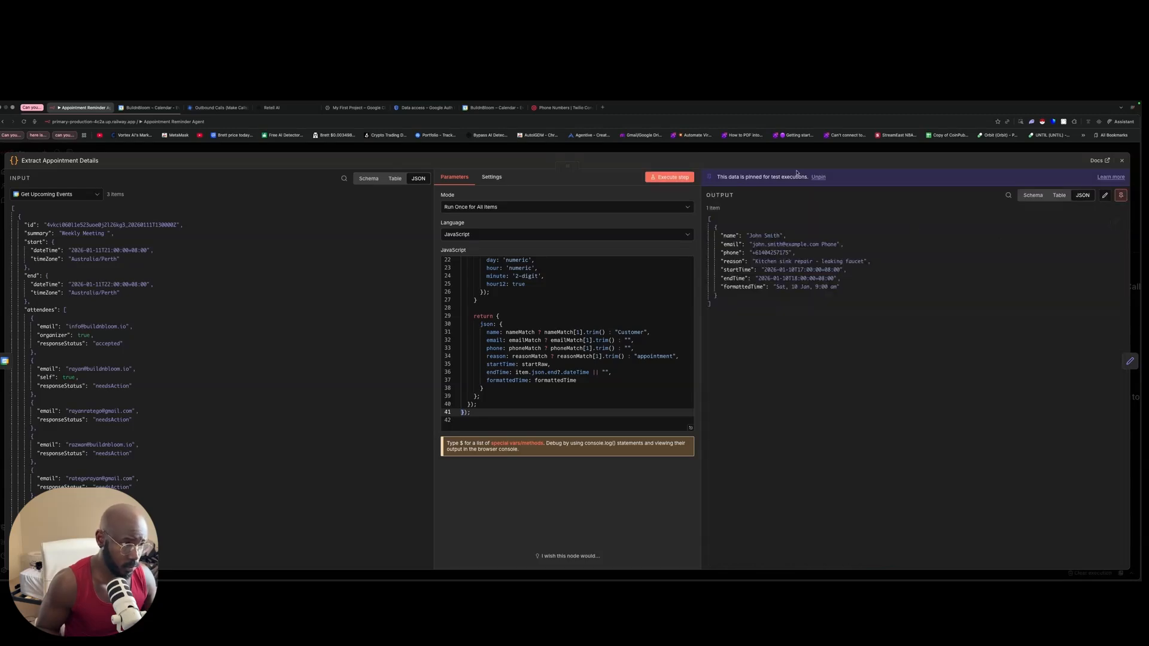
left_click(870, 150)
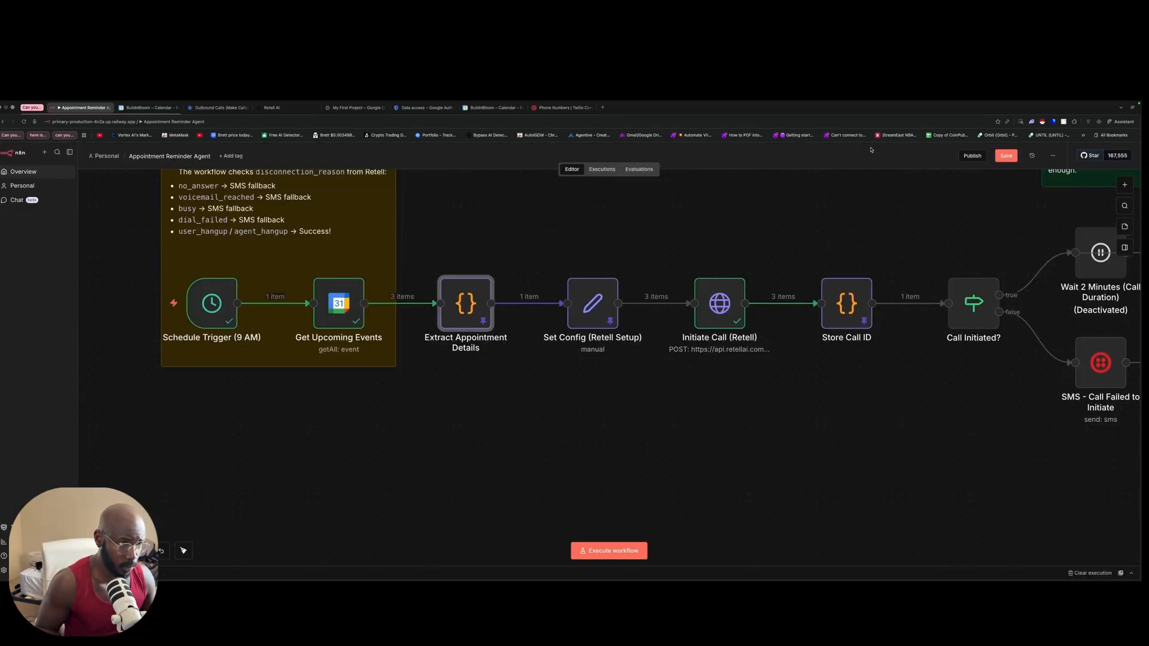
Step: Unpin and rerun Set Config (Retell Setup) so it outputs the one test appointment
double_click(601, 311)
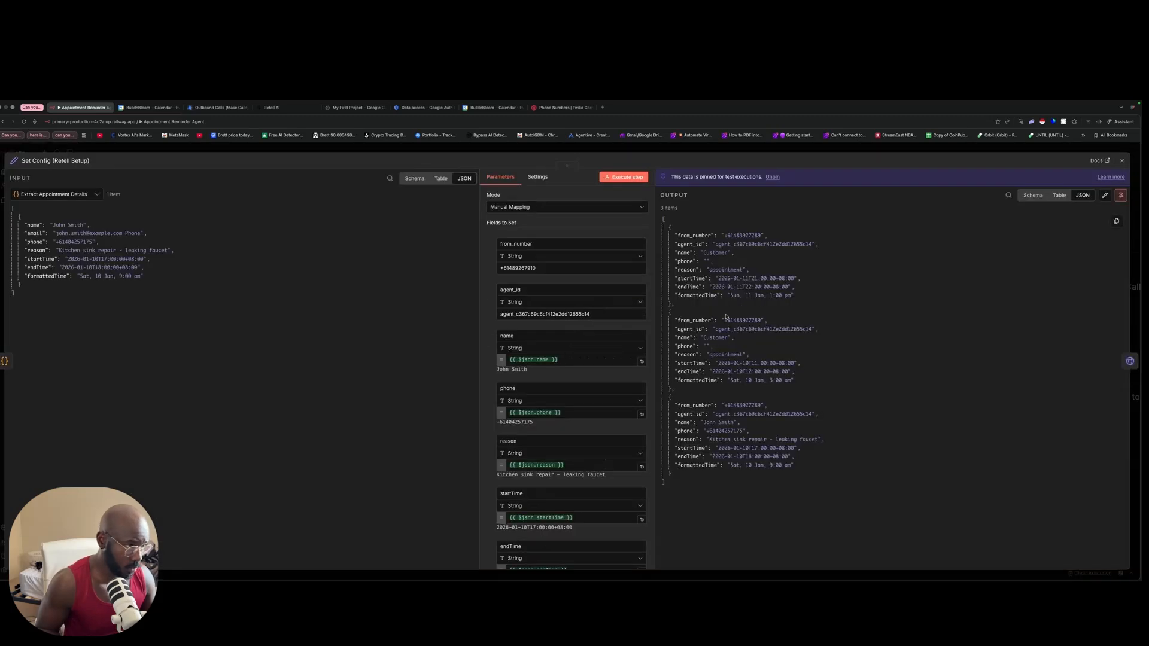
left_click(604, 178)
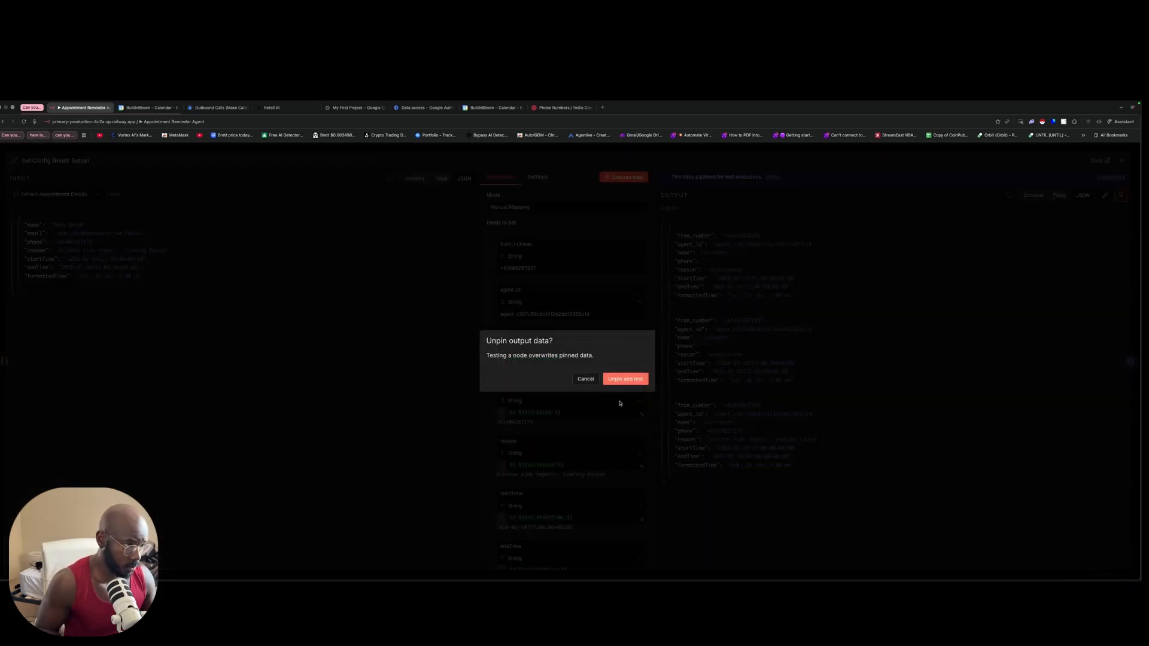
left_click(619, 381)
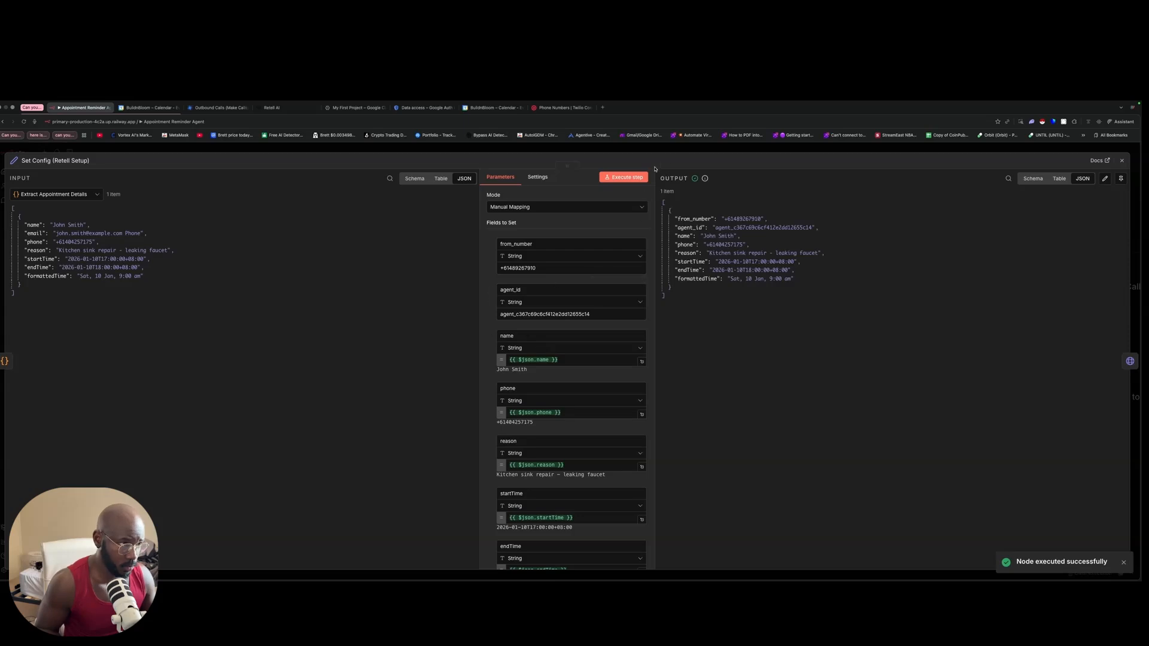
left_click(680, 151)
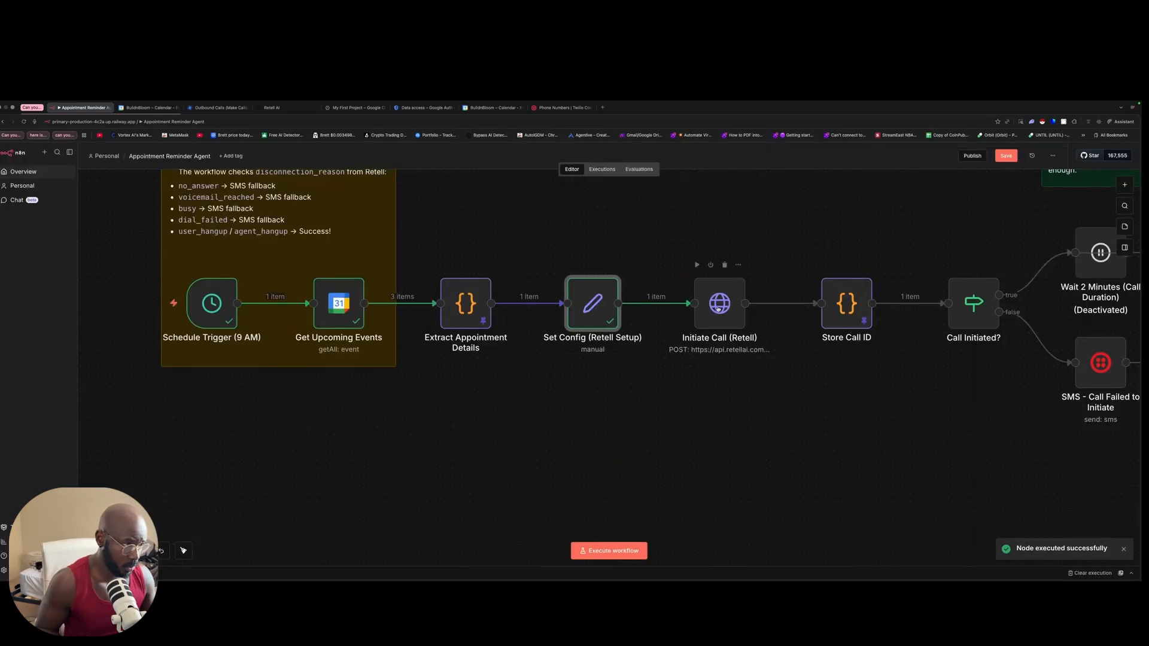
Step: Check the test appointment in the calendar, run Initiate Call (Retell), and save the workflow
left_click(493, 107)
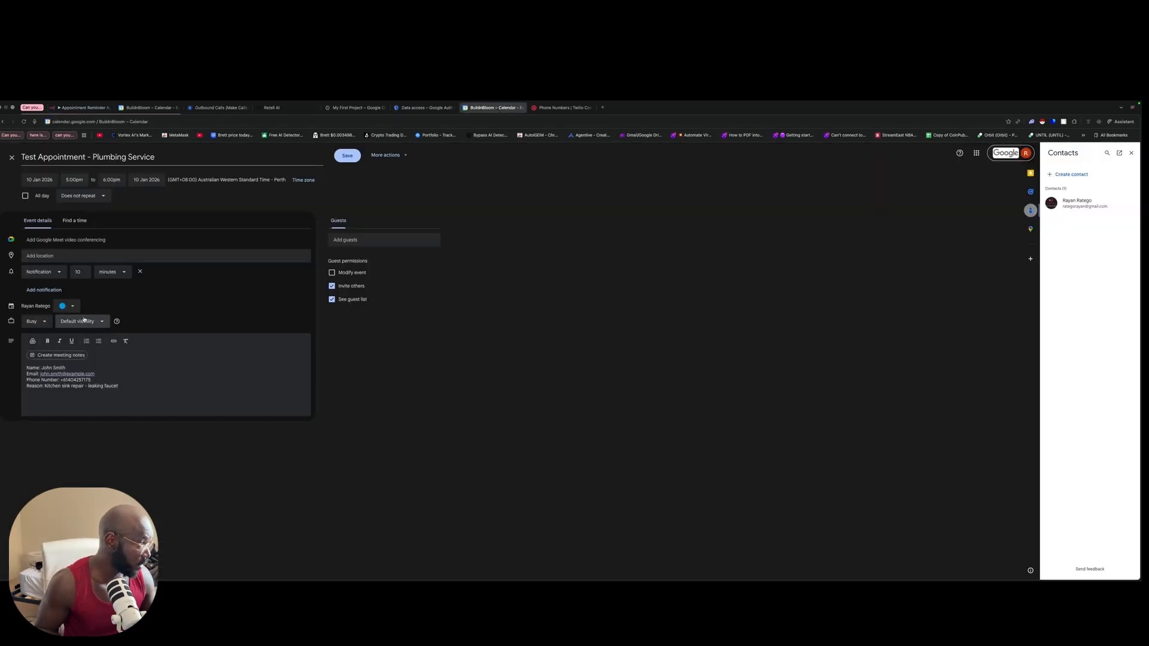
left_click(90, 108)
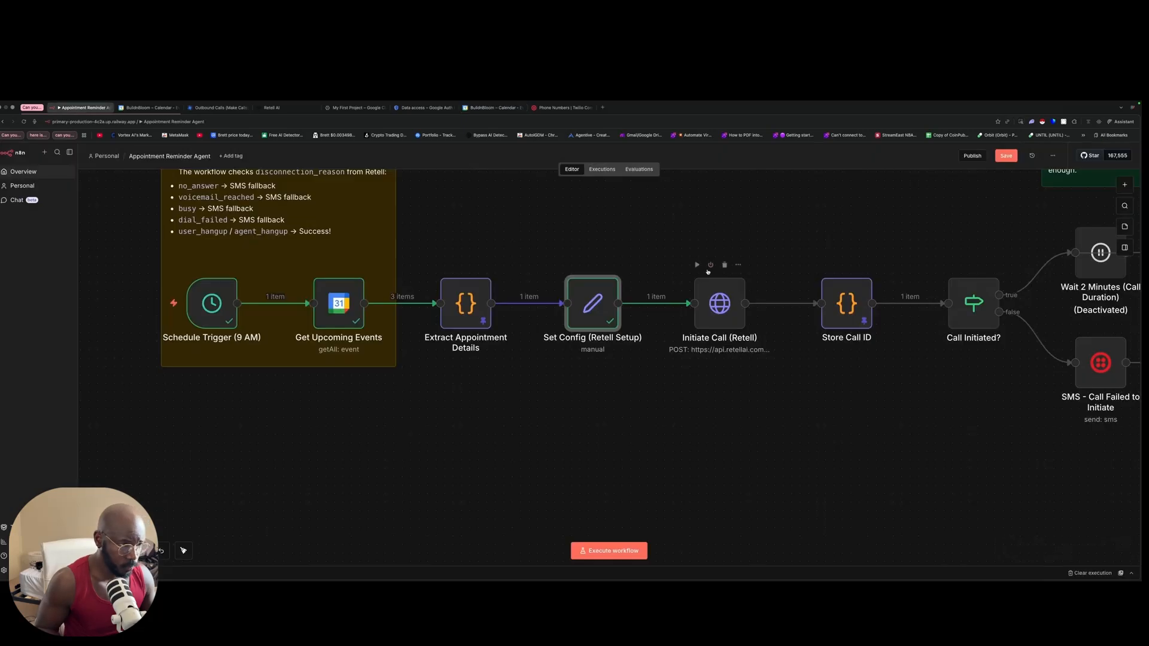
left_click(712, 262)
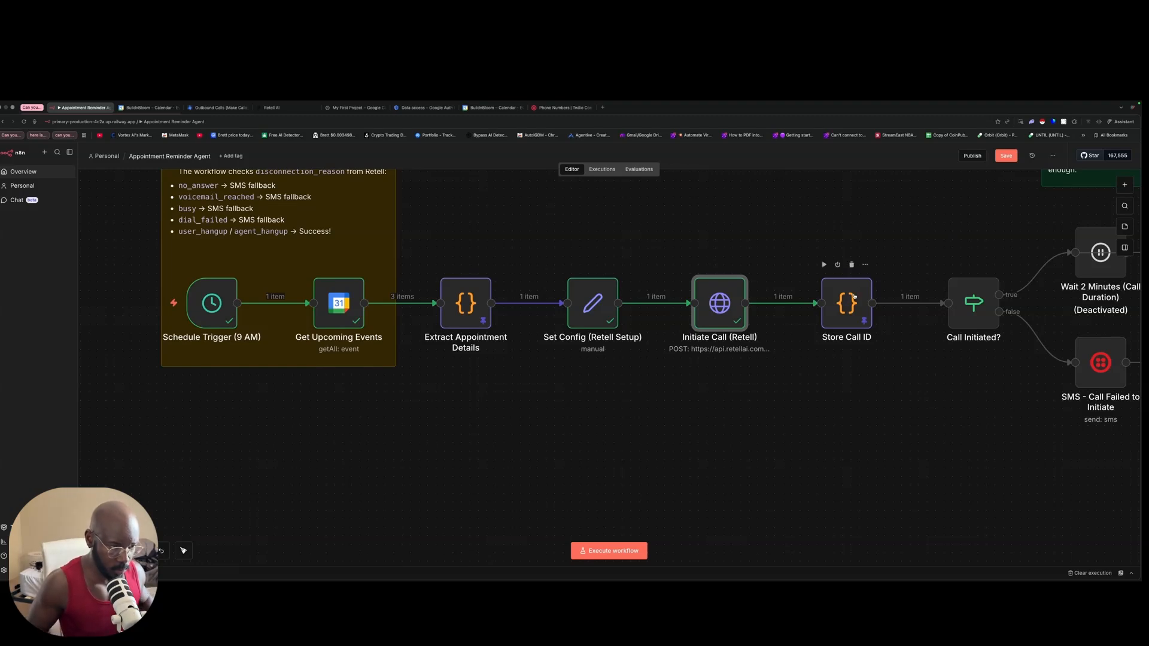
key("super+s")
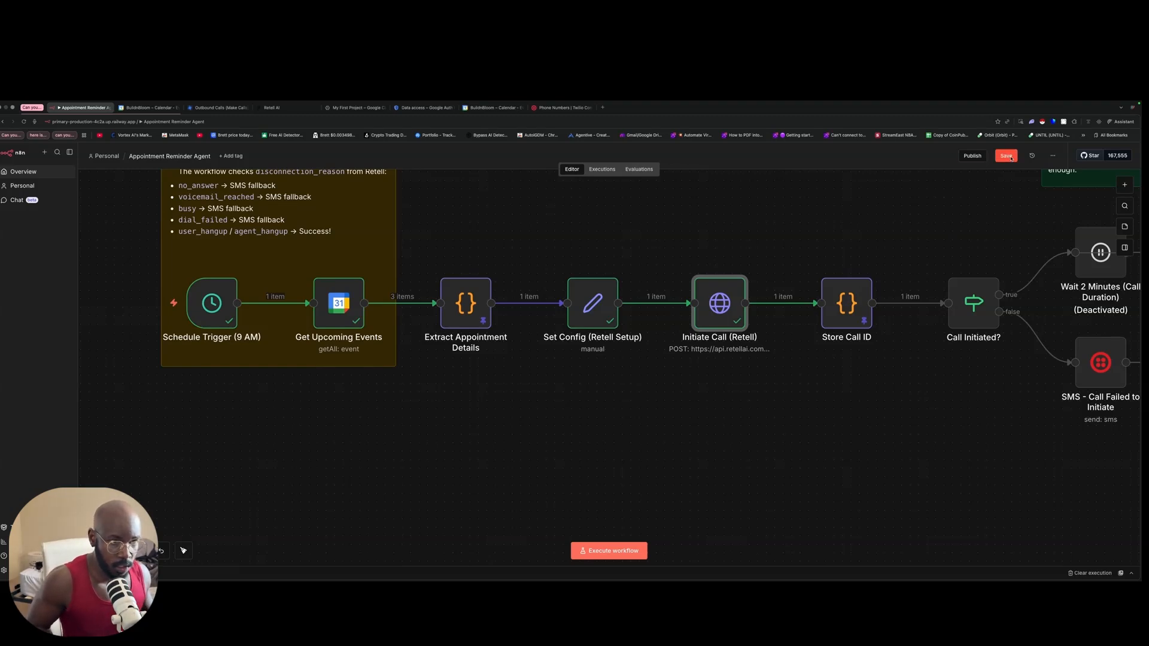
Step: Run the Store Call ID node and glance at the Call Initiated? node
left_click_drag(880, 263, 696, 262)
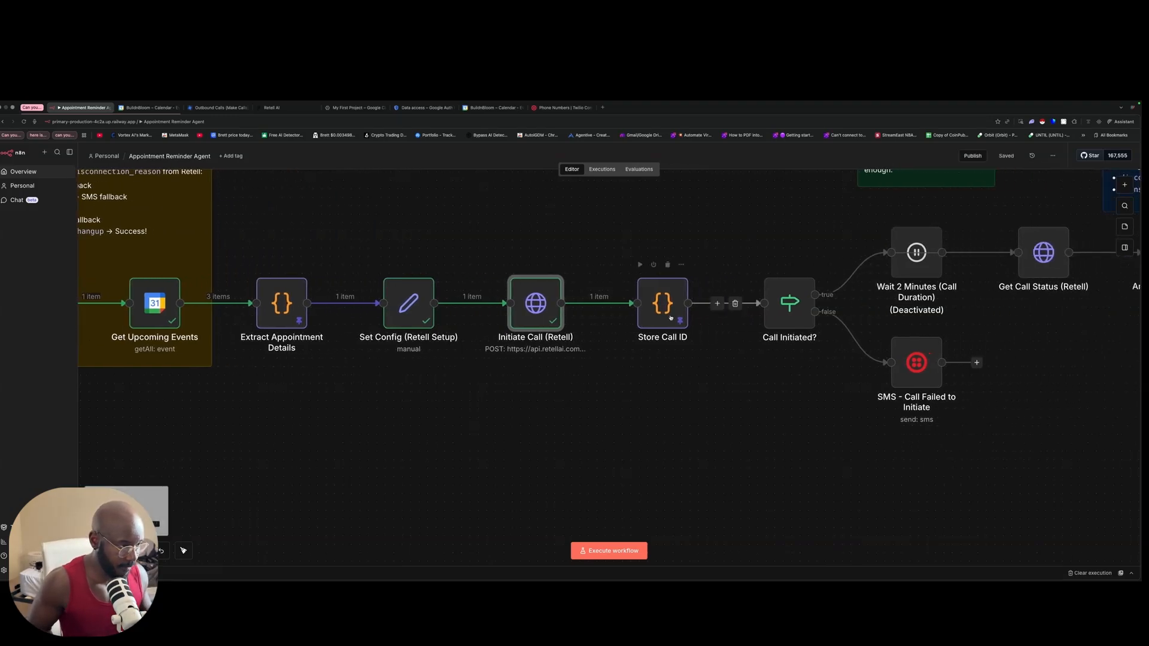
left_click(713, 246)
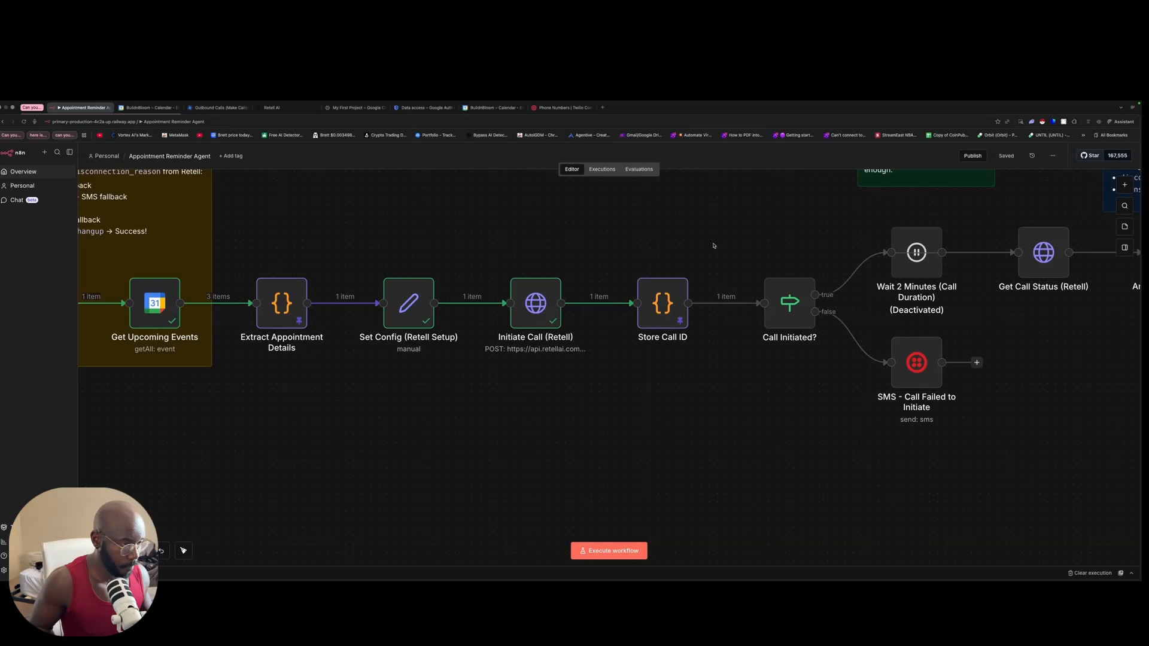
left_click(639, 265)
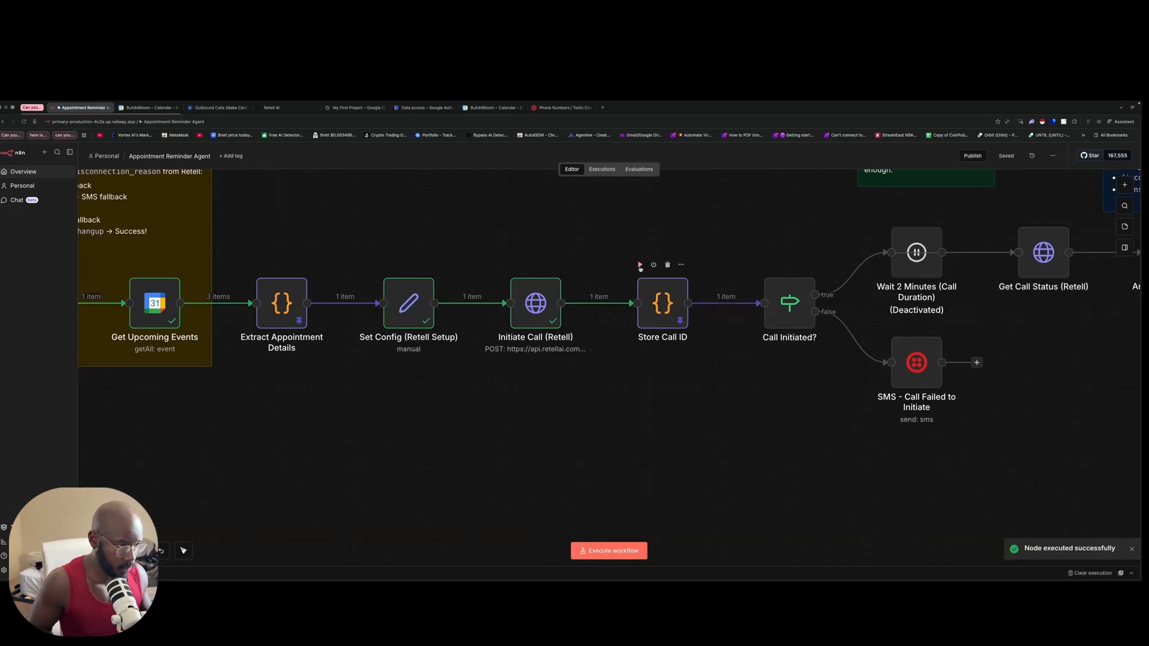
scroll(670, 287, "right", 3)
double_click(693, 297)
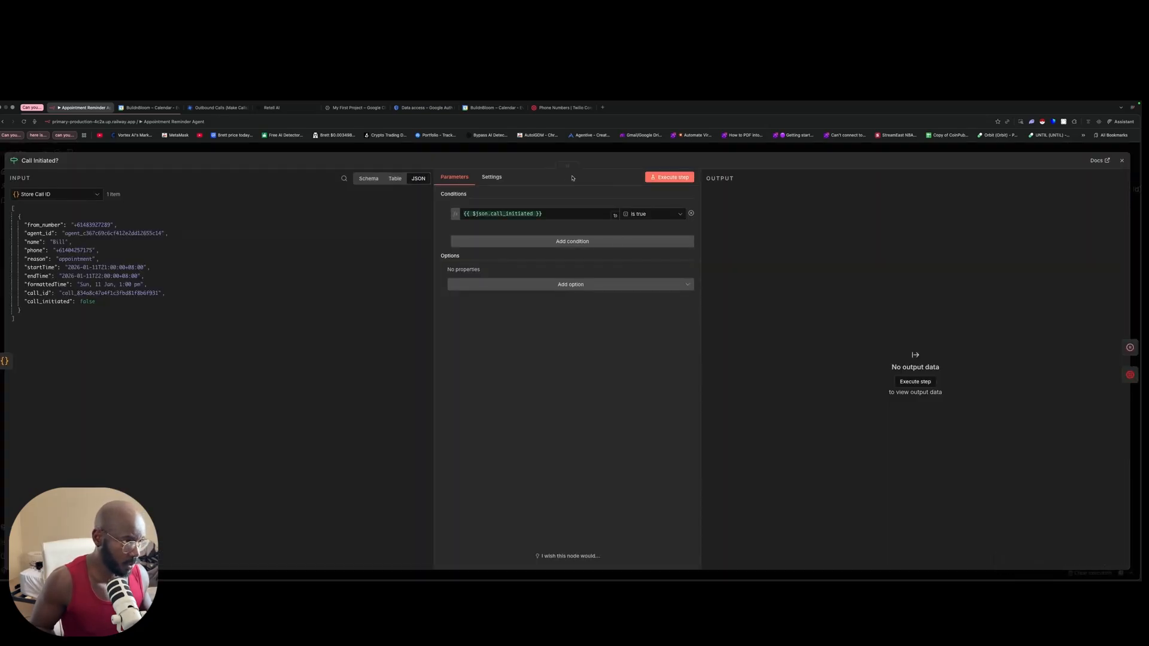
left_click(567, 153)
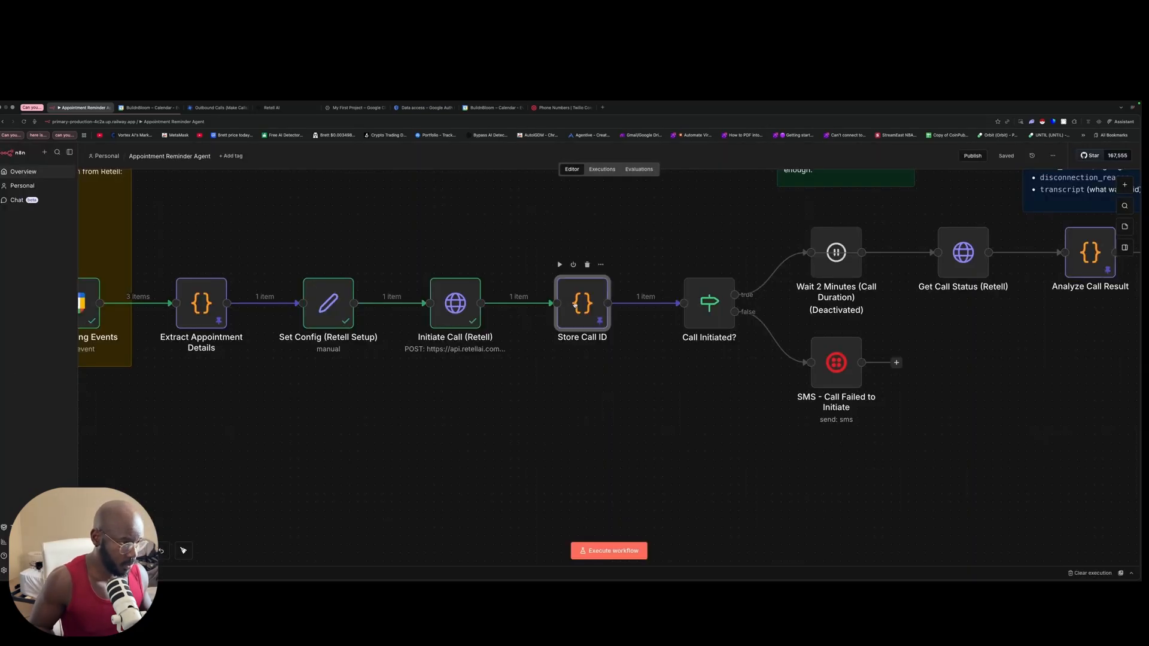
Step: Unpin Store Call ID's output and rerun it on the real call data, giving call_initiated true
double_click(574, 304)
left_click(1119, 195)
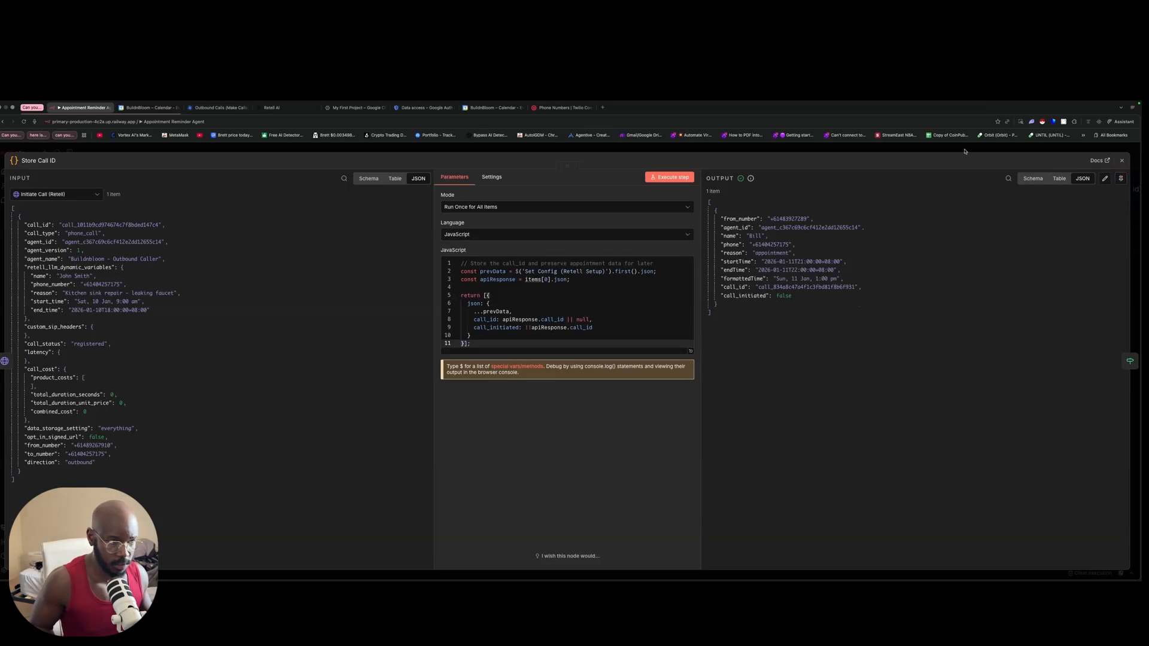
left_click(964, 151)
double_click(582, 301)
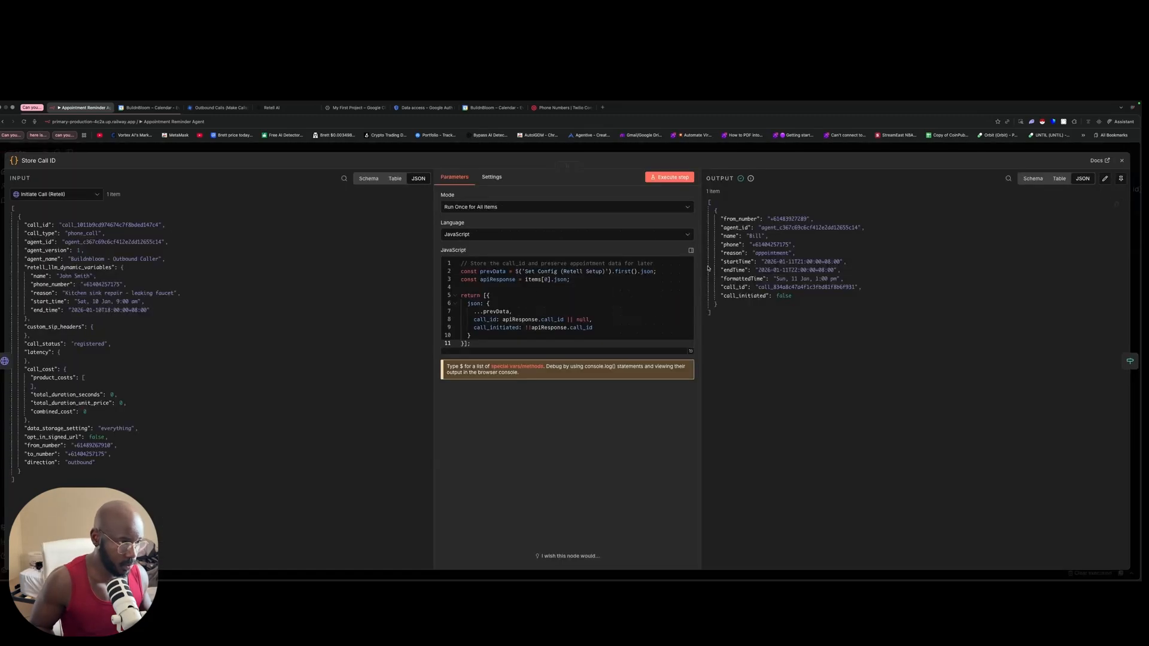
left_click(661, 176)
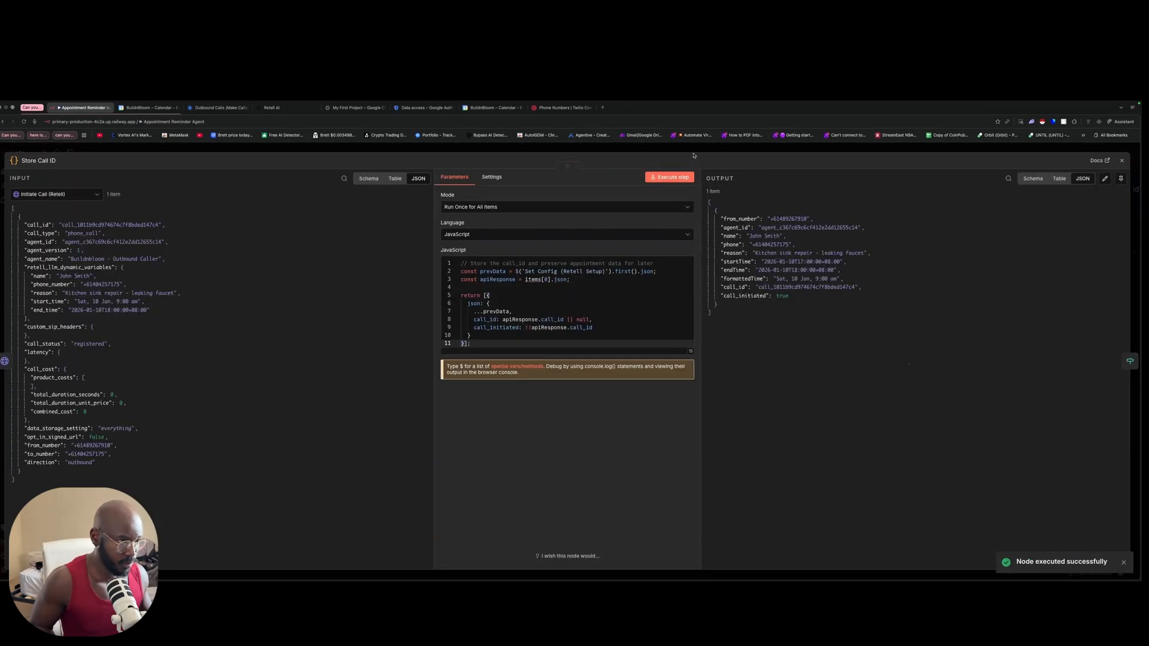
left_click(664, 152)
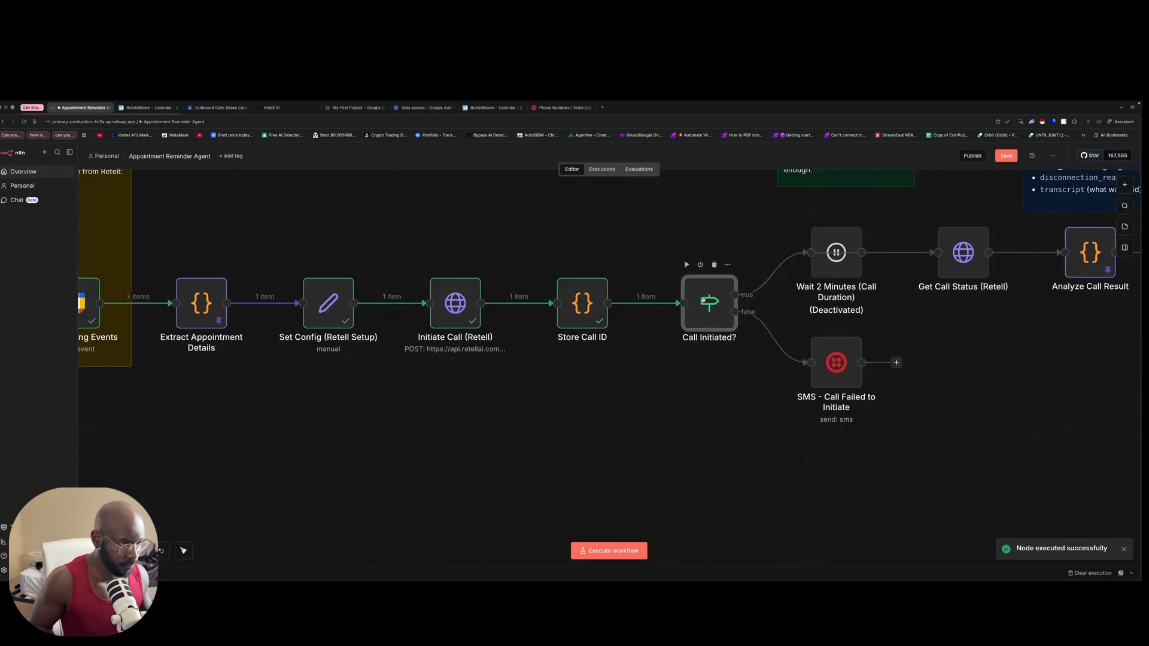
Step: Confirm Call Initiated? routes the kitchen sink call down the true branch
double_click(698, 302)
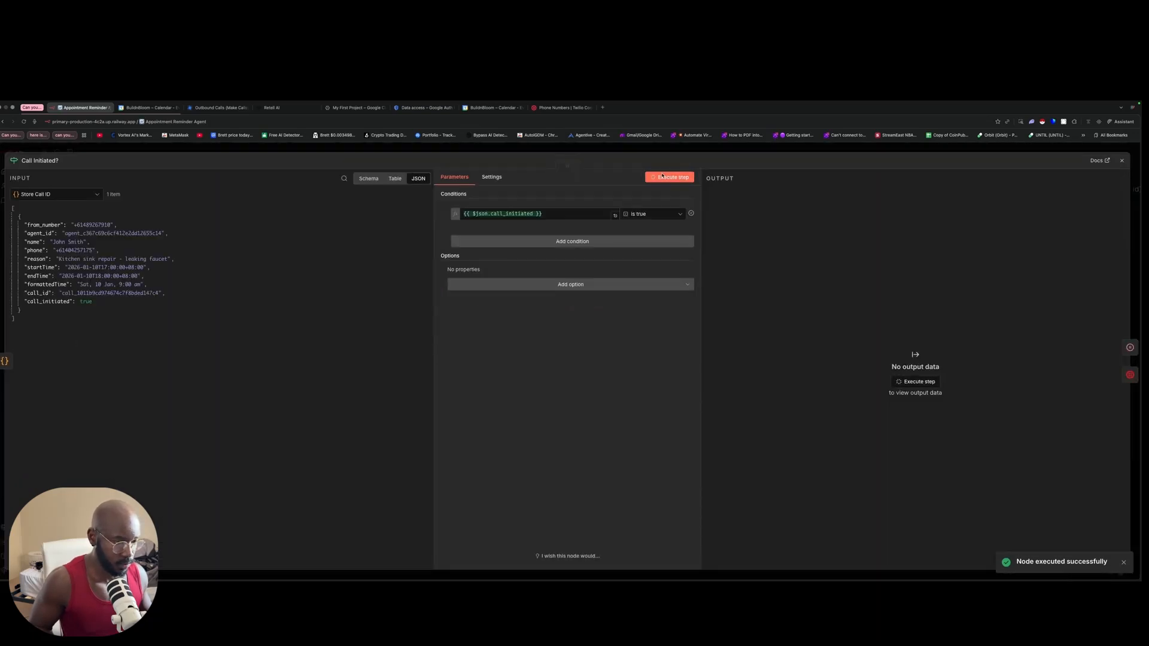
left_click(724, 153)
scroll(757, 290, "right", 5)
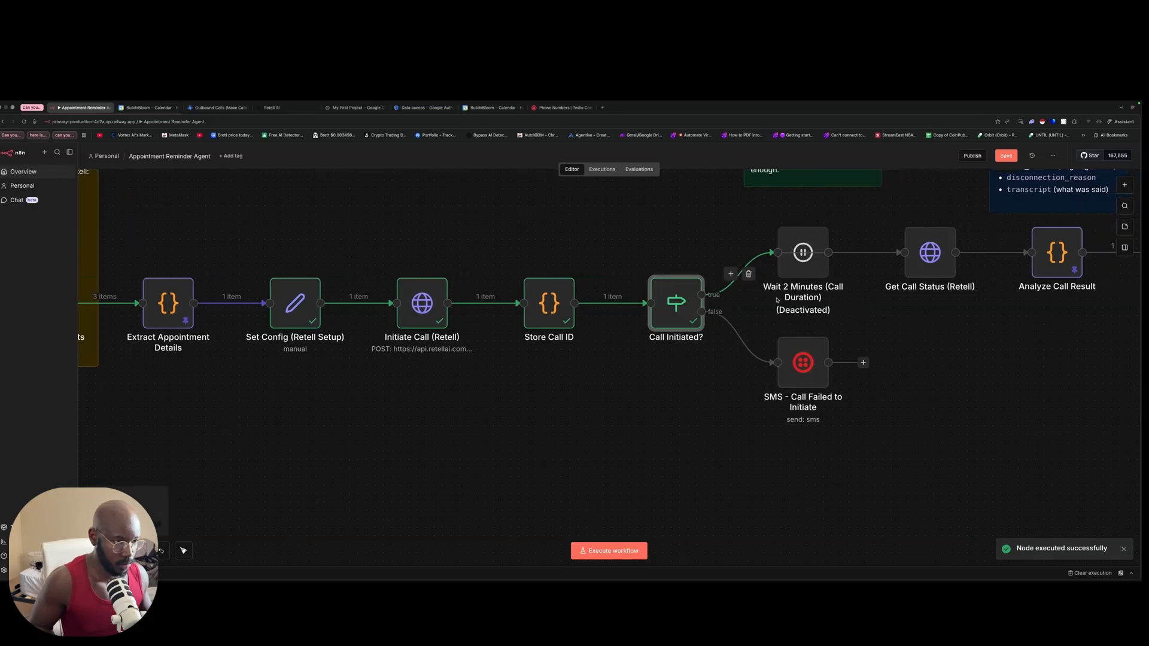
Step: Run Get Call Status (Retell), which reports the kitchen sink call as ongoing
scroll(757, 290, "right", 3)
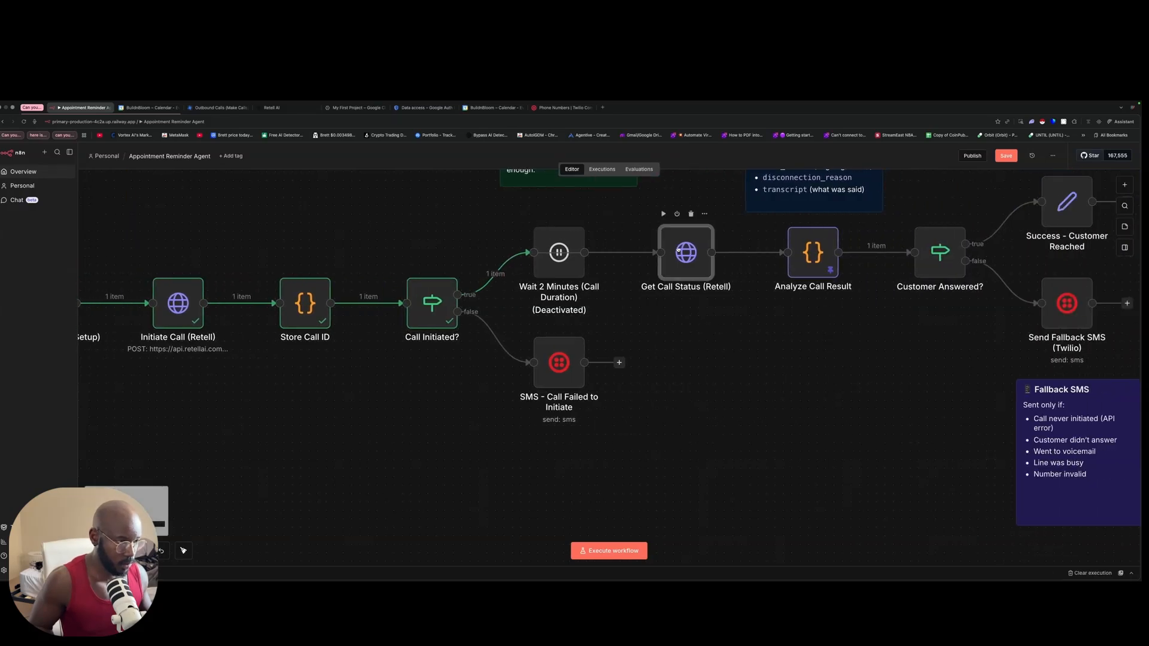
double_click(681, 248)
left_click(624, 177)
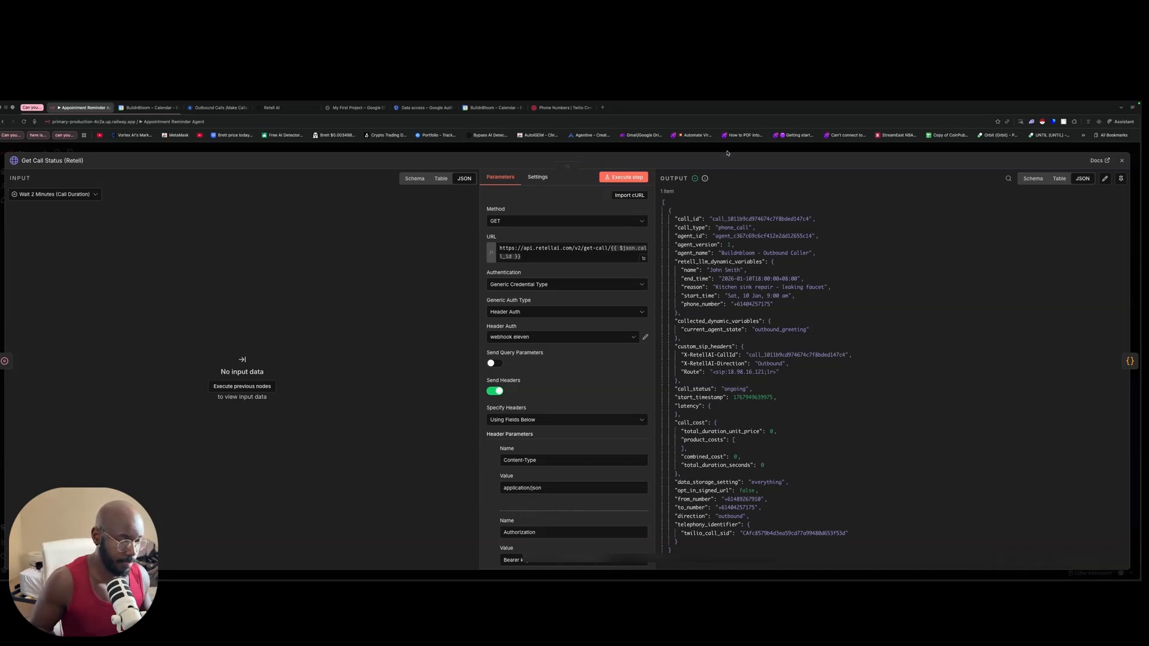
key("Escape")
Step: Check Analyze Call Result, start a full workflow run, then reopen Analyze Call Result
scroll(828, 317, "right", 2)
scroll(828, 318, "right", 2)
scroll(828, 317, "up", 2)
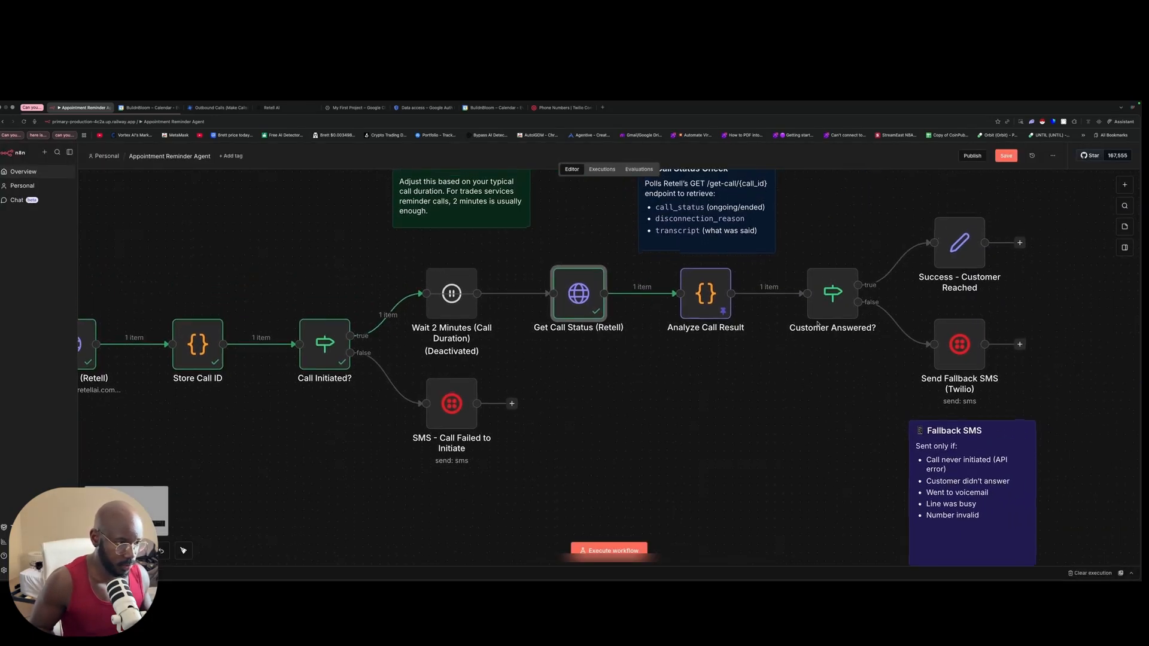
double_click(706, 292)
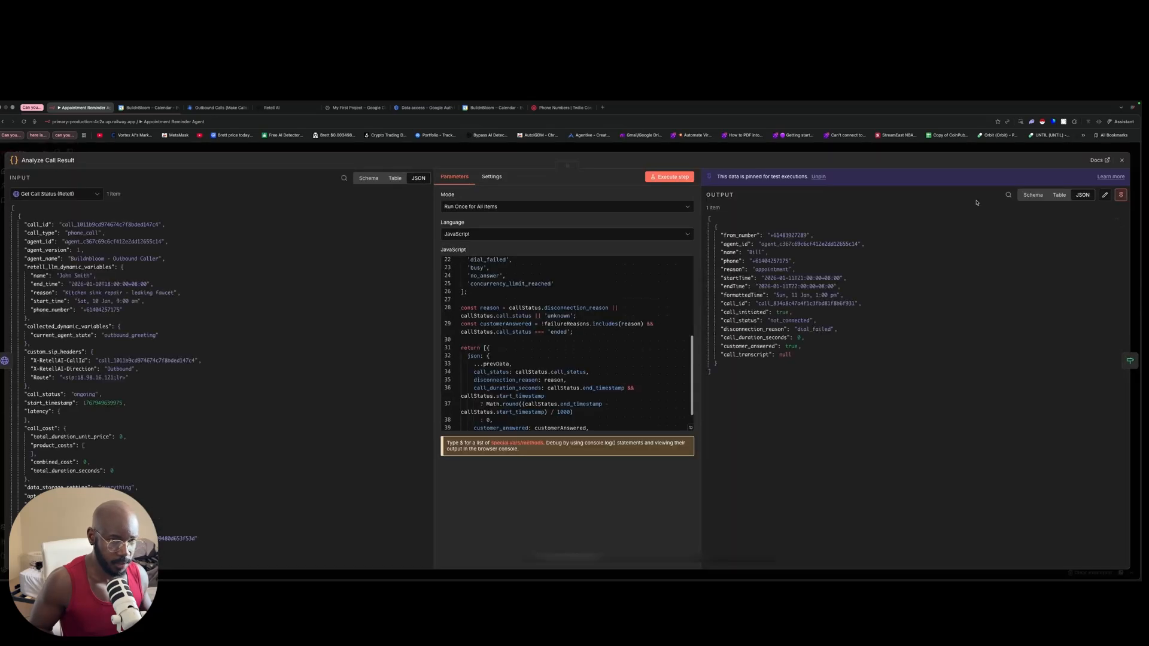
key("Escape")
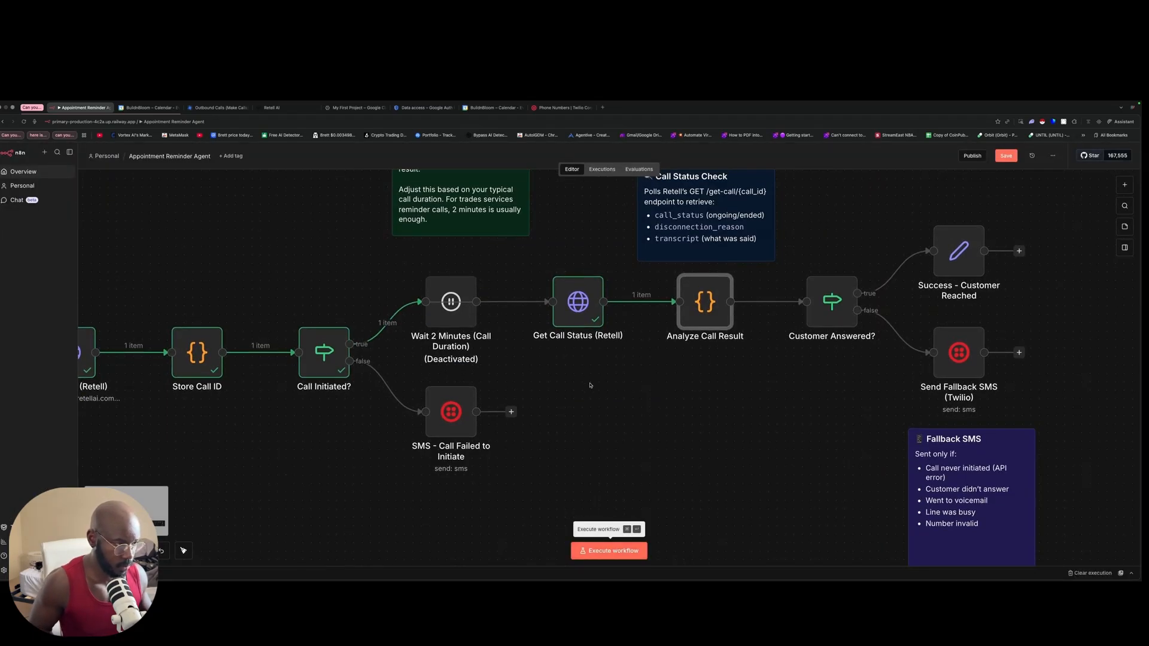
left_click(614, 549)
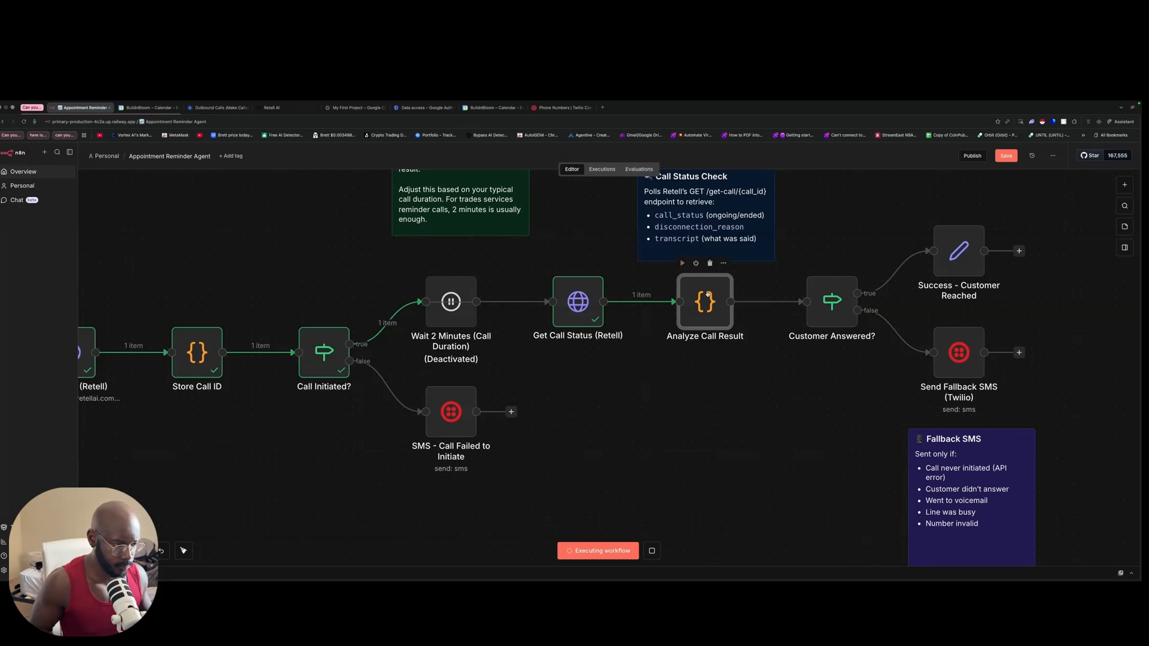
double_click(706, 295)
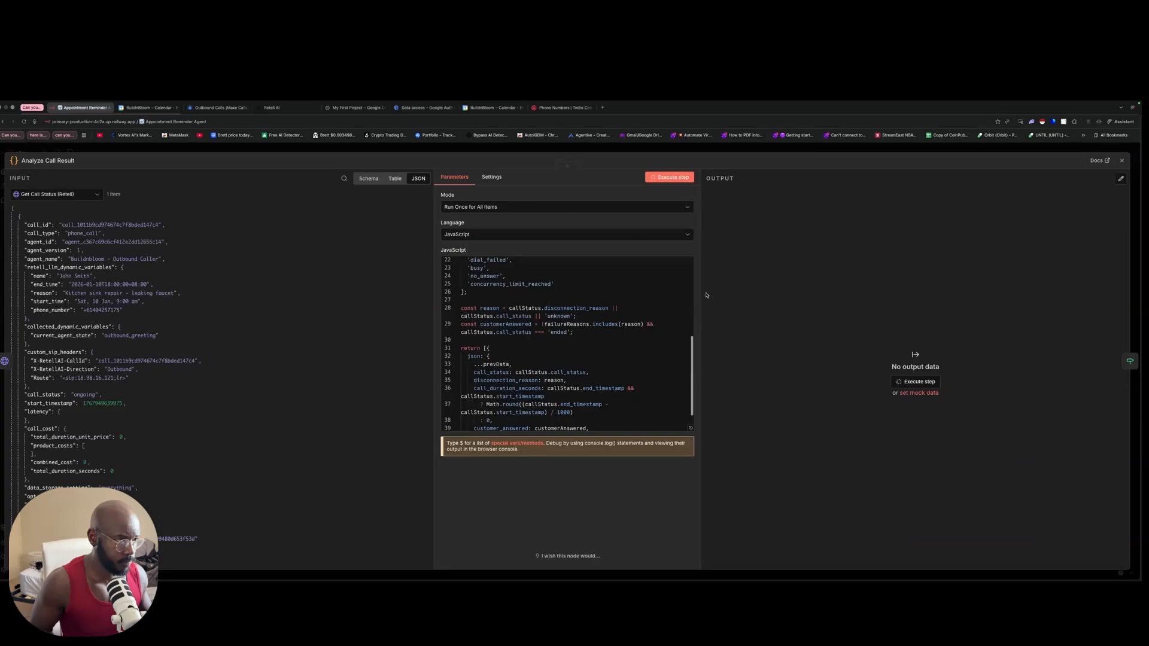
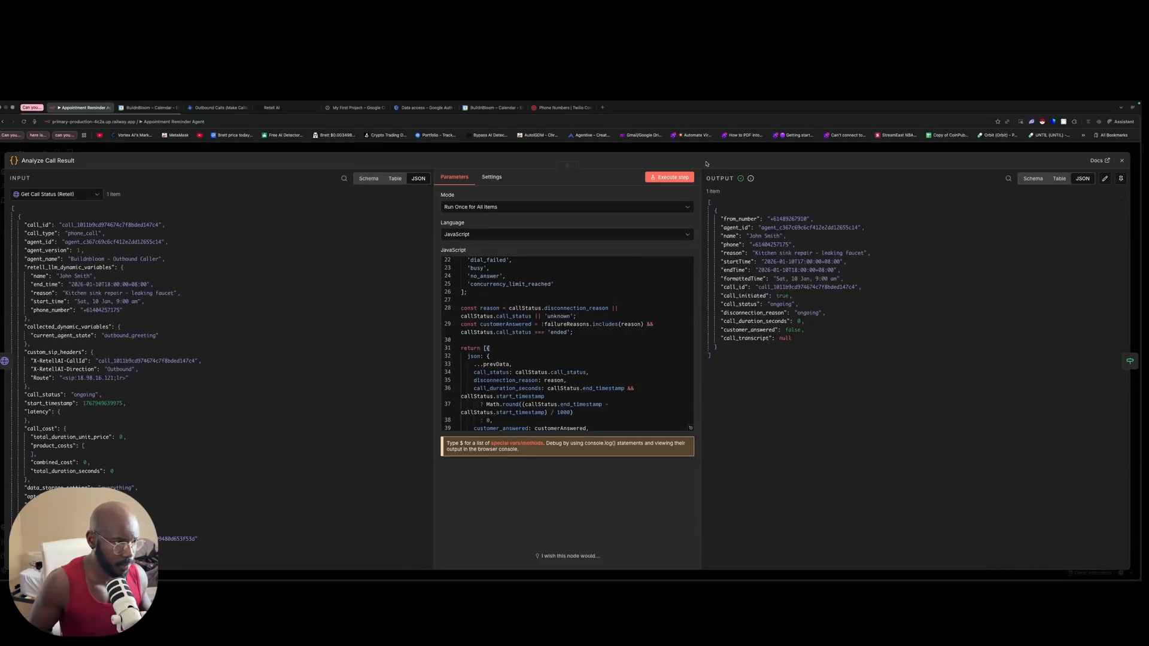
Step: Run the Customer Answered? check, which sends its single item down the false branch
left_click(722, 152)
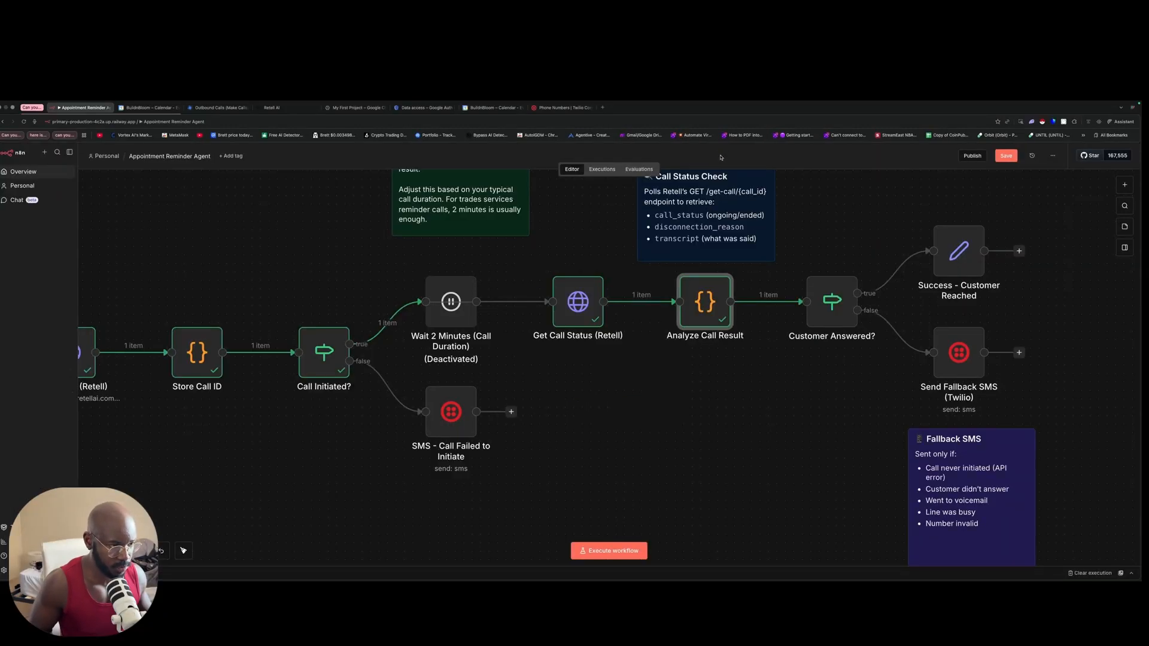
double_click(832, 301)
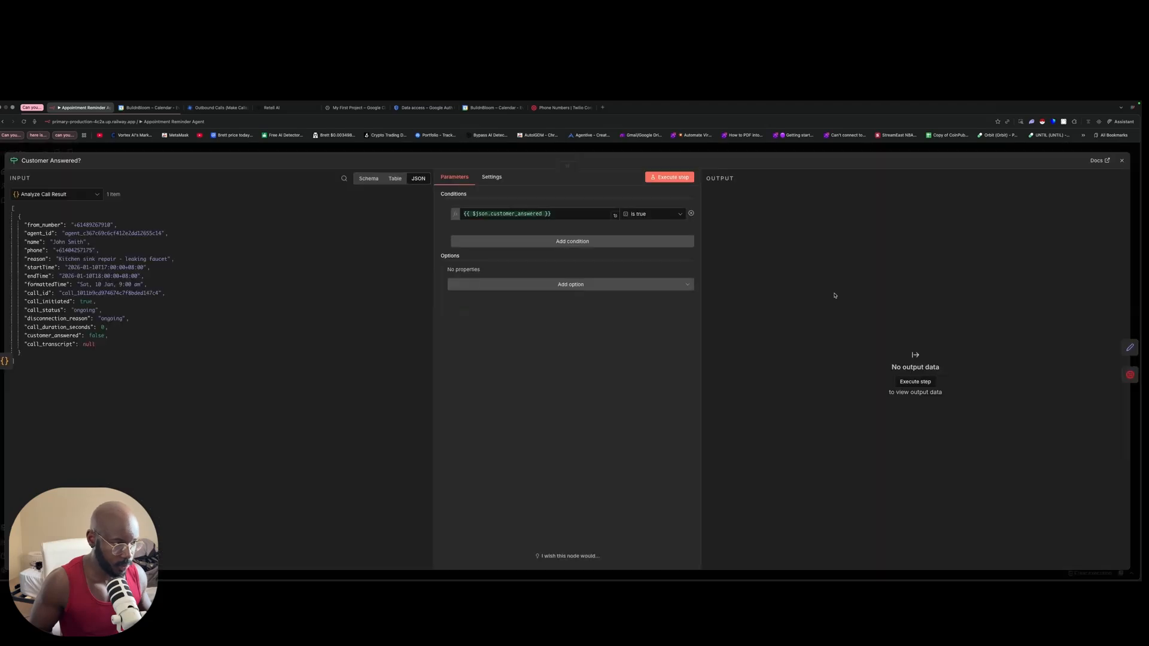
left_click(670, 177)
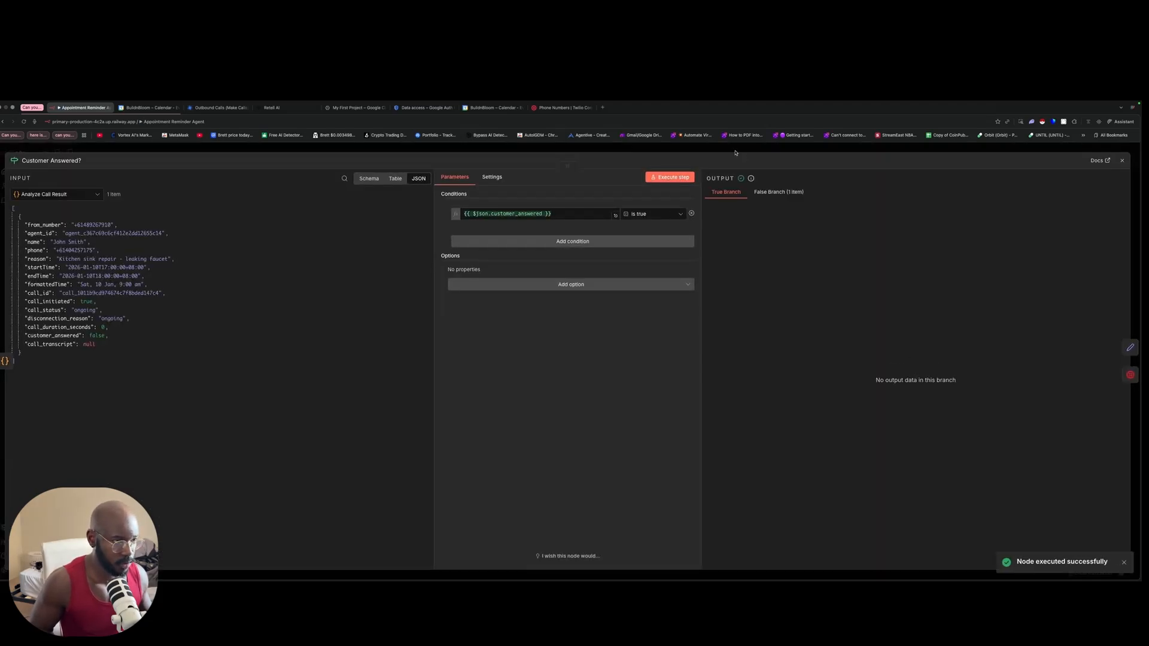
left_click(736, 153)
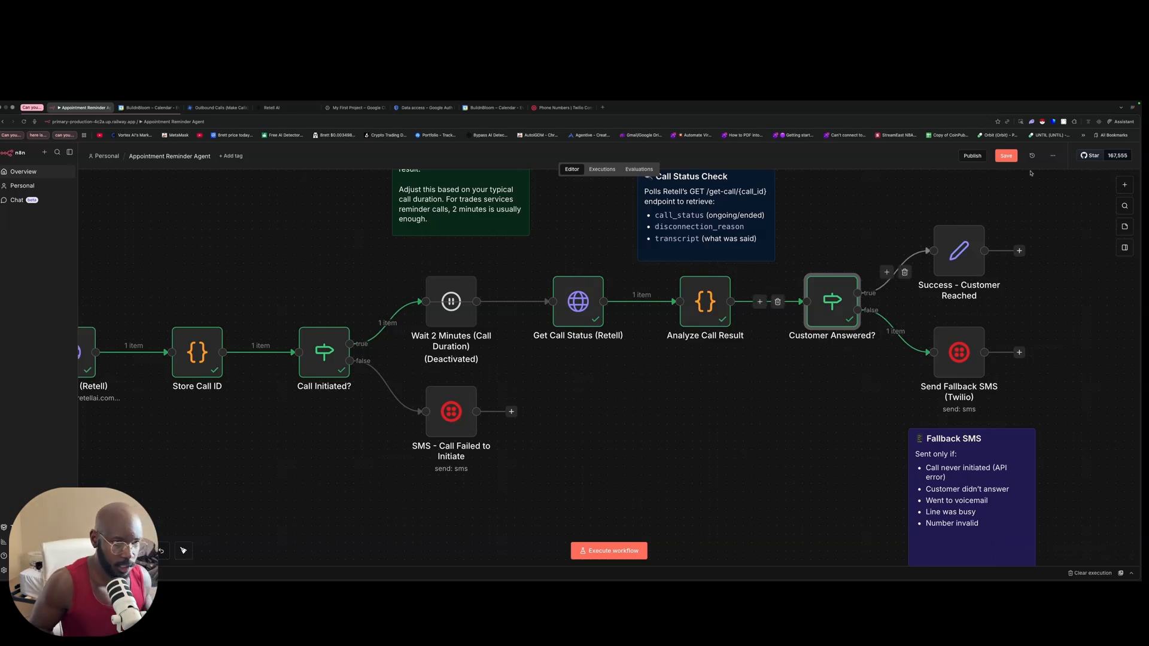
Step: Save the Appointment Reminder Agent workflow, then pan and zoom across the canvas to review it
left_click(1005, 156)
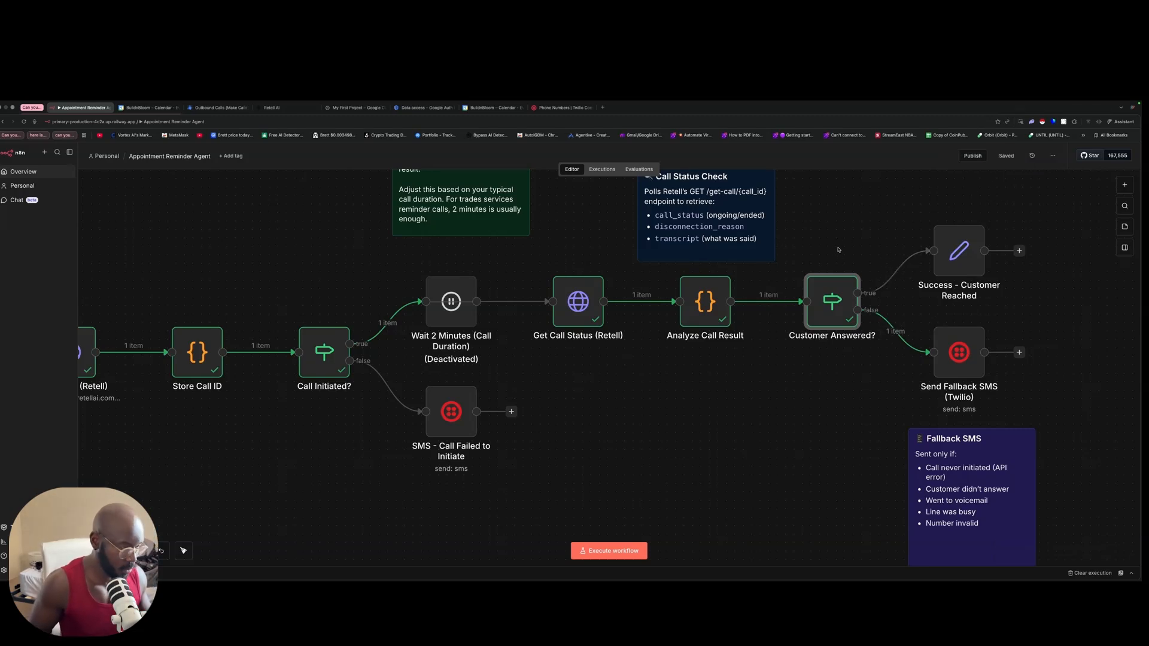
scroll(839, 249, "down", 10)
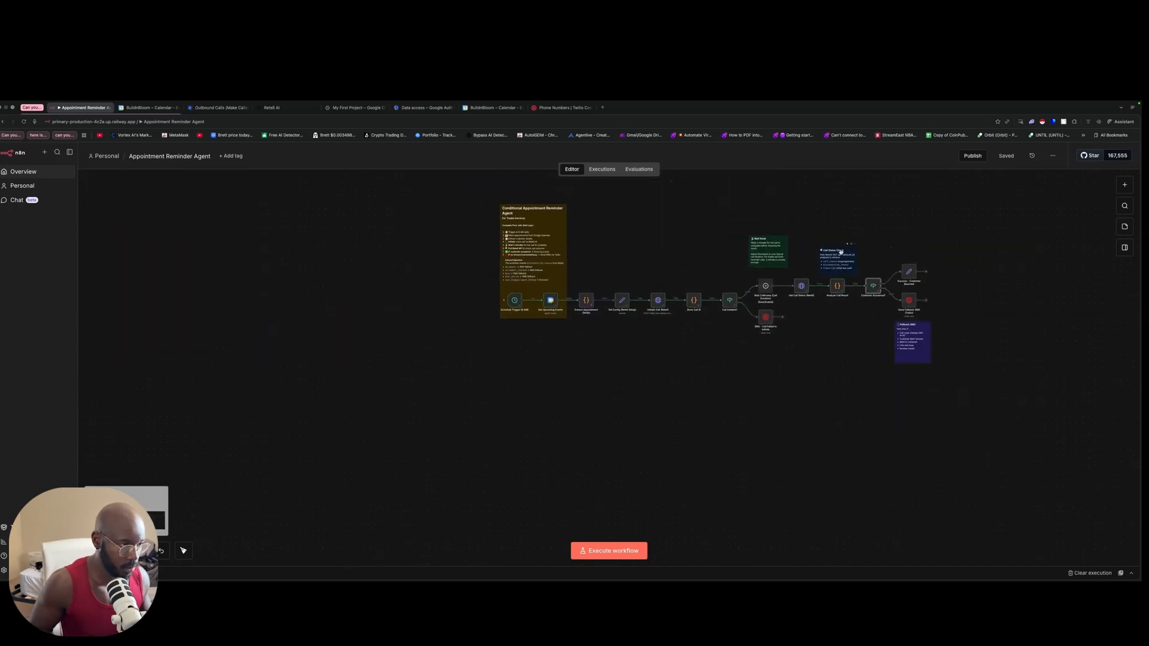
scroll(841, 251, "left", 3)
scroll(837, 250, "up", 5)
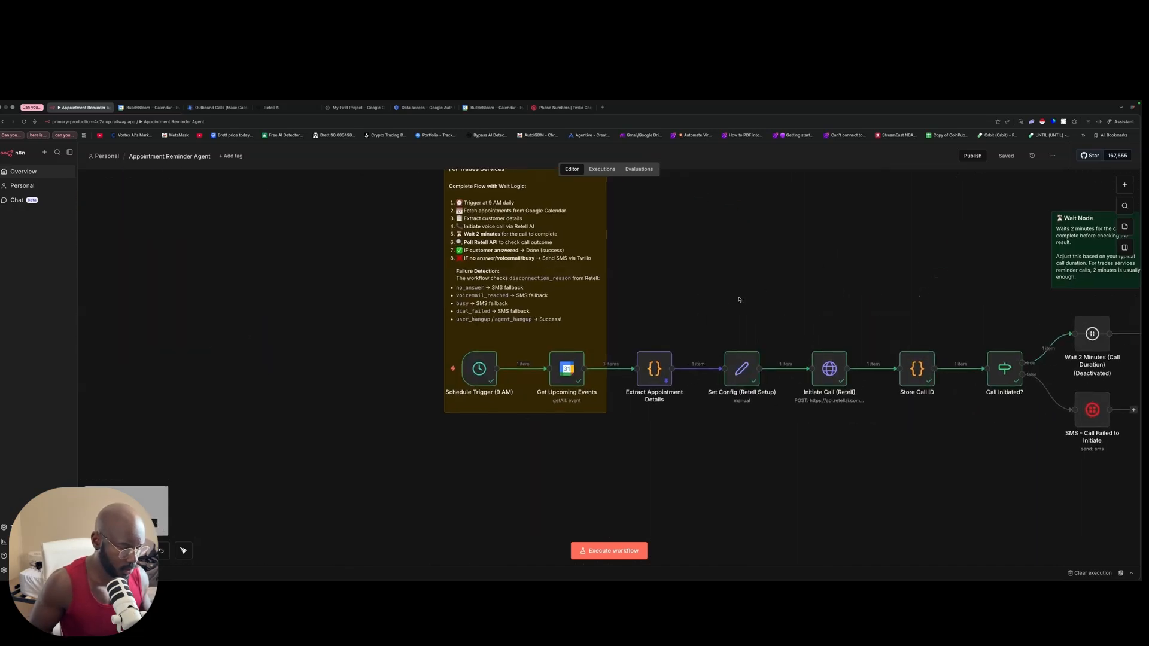
scroll(802, 257, "right", 5)
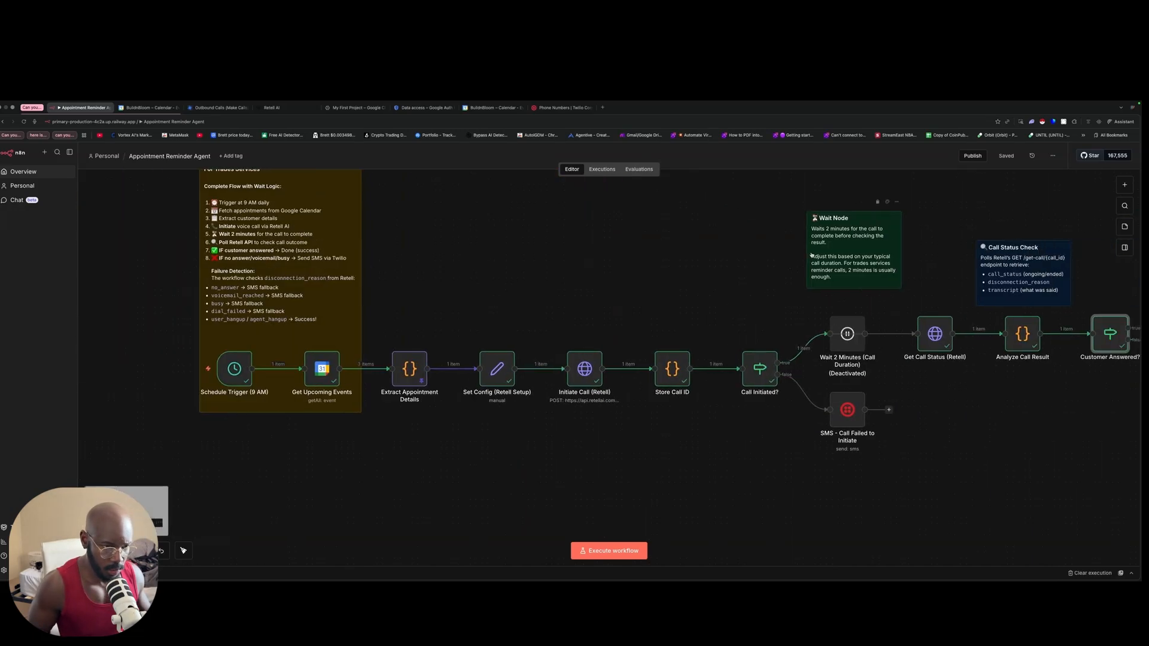
scroll(802, 252, "left", 1)
scroll(799, 257, "right", 5)
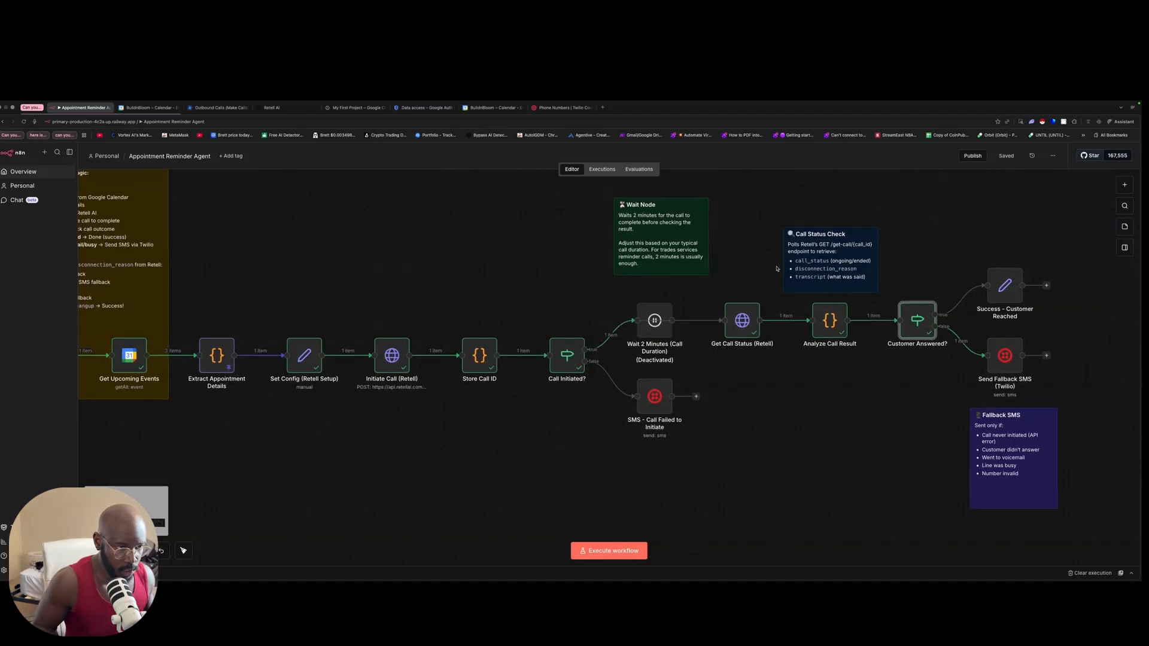
scroll(778, 268, "up", 1)
scroll(778, 267, "up", 1)
scroll(779, 266, "left", 5)
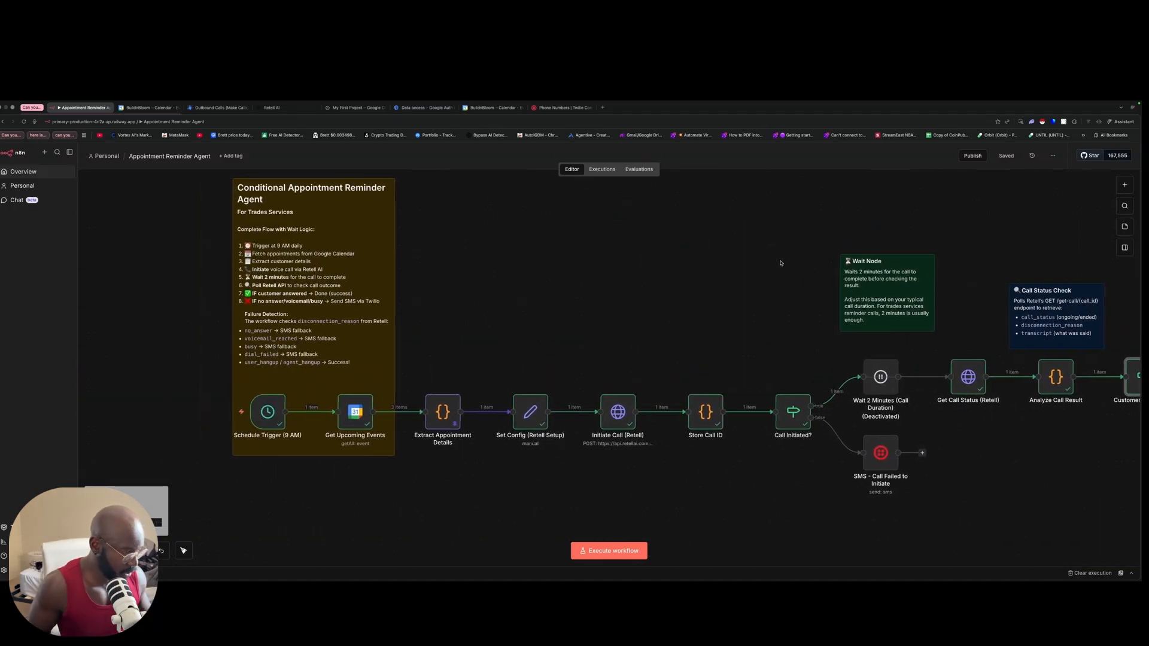
scroll(781, 263, "right", 5)
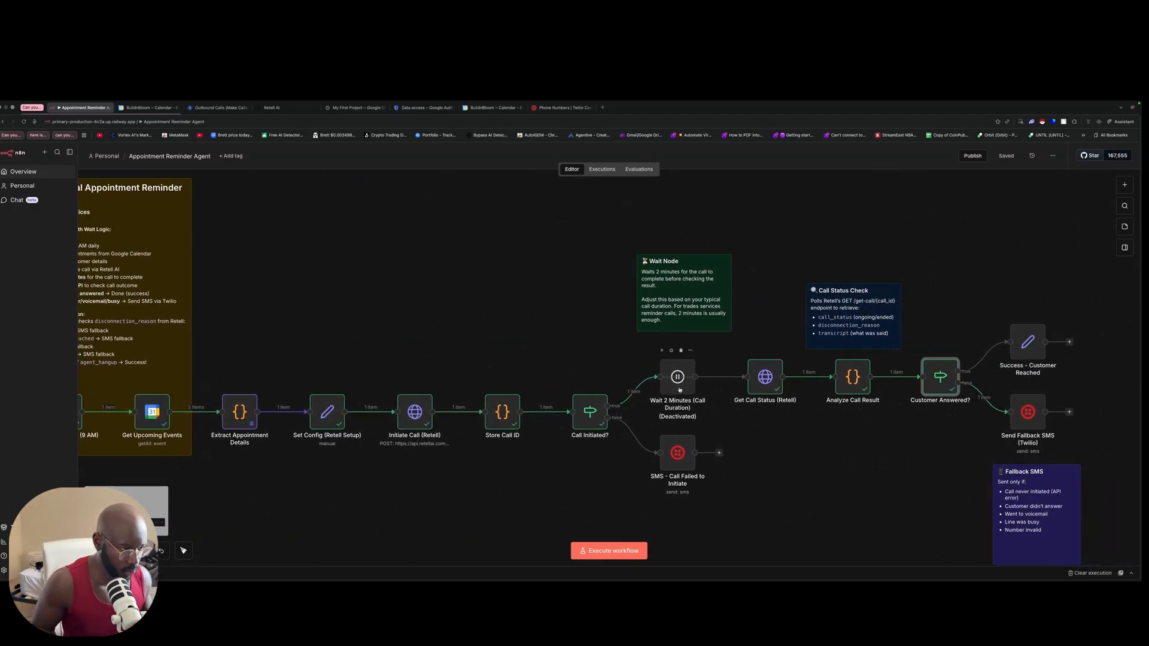
Step: Reactivate the Wait 2 Minutes node, save the workflow, and review the canvas around the Call Status Check note
left_click(671, 351)
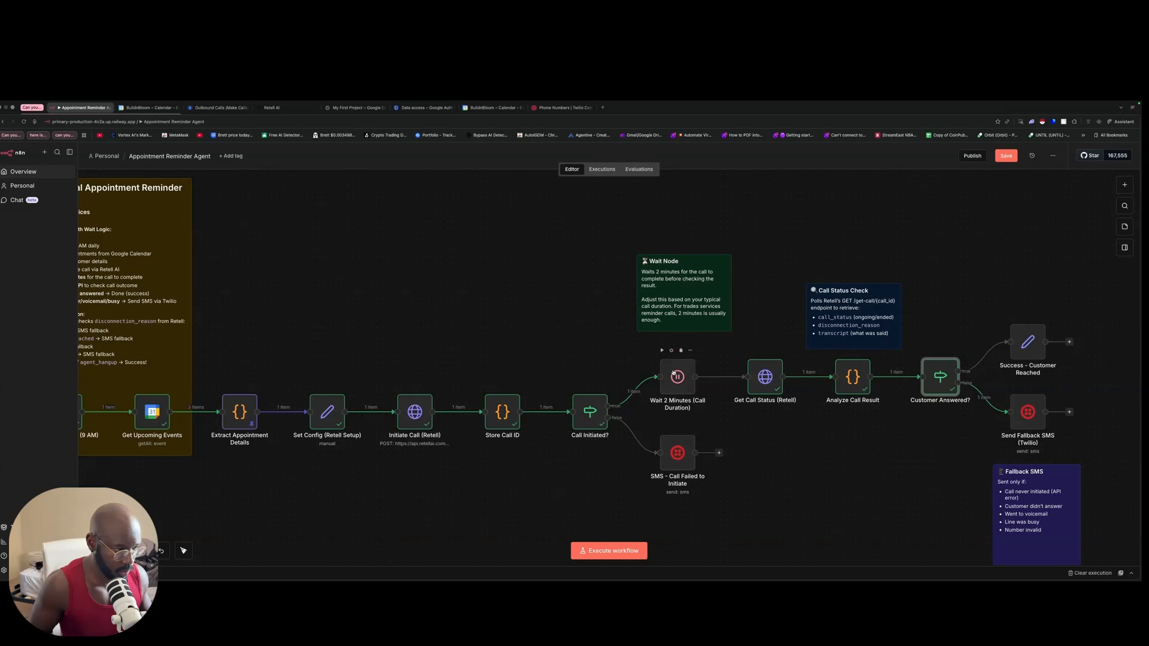
left_click(1004, 157)
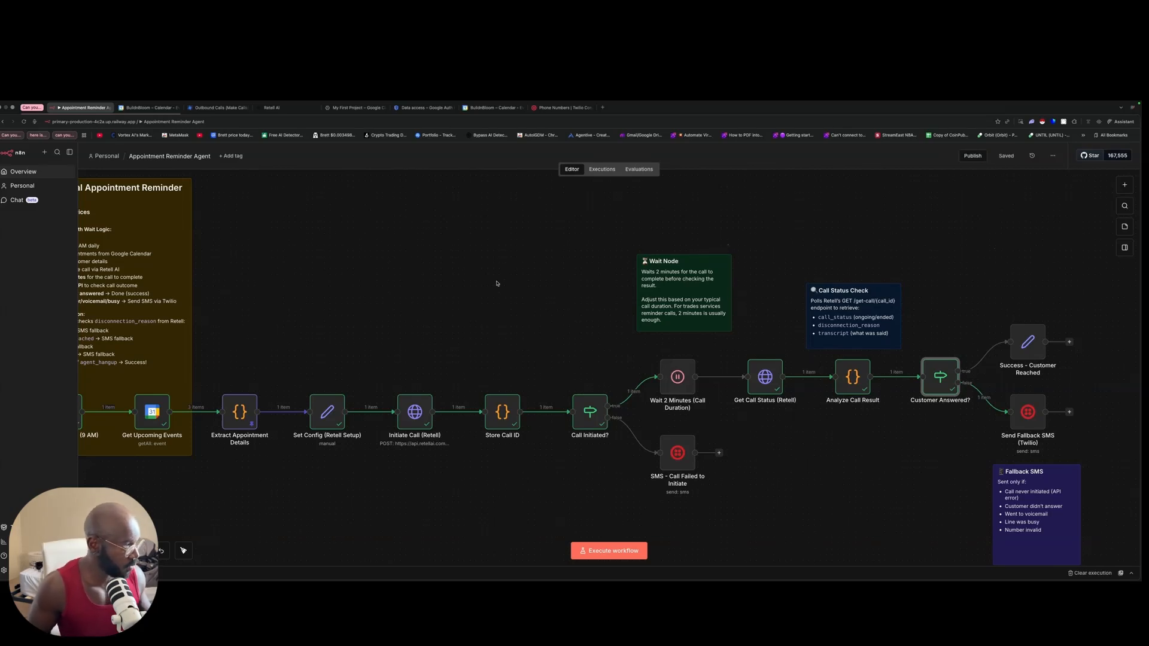
scroll(491, 284, "left", 4)
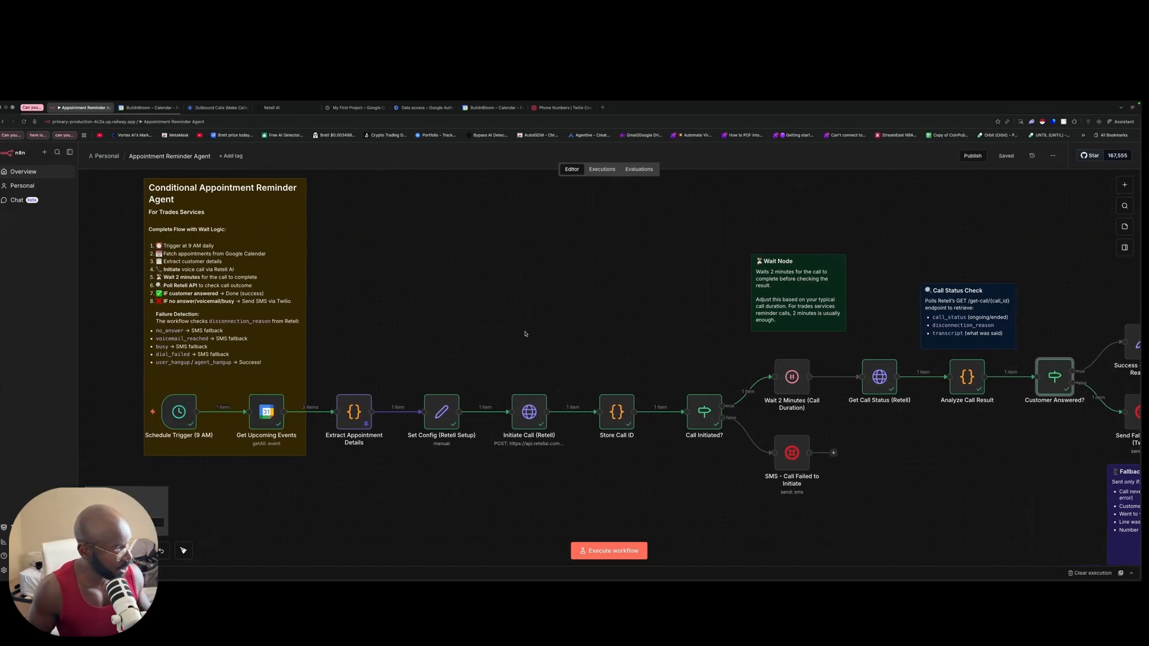
scroll(548, 316, "left", 2)
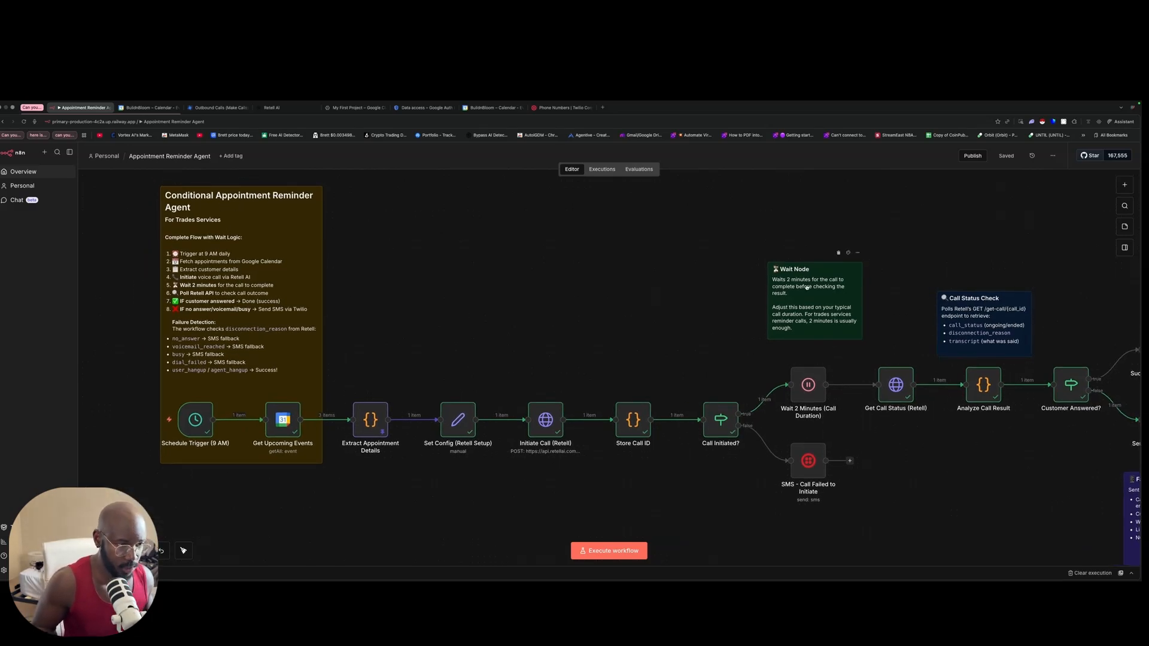
scroll(806, 287, "right", 5)
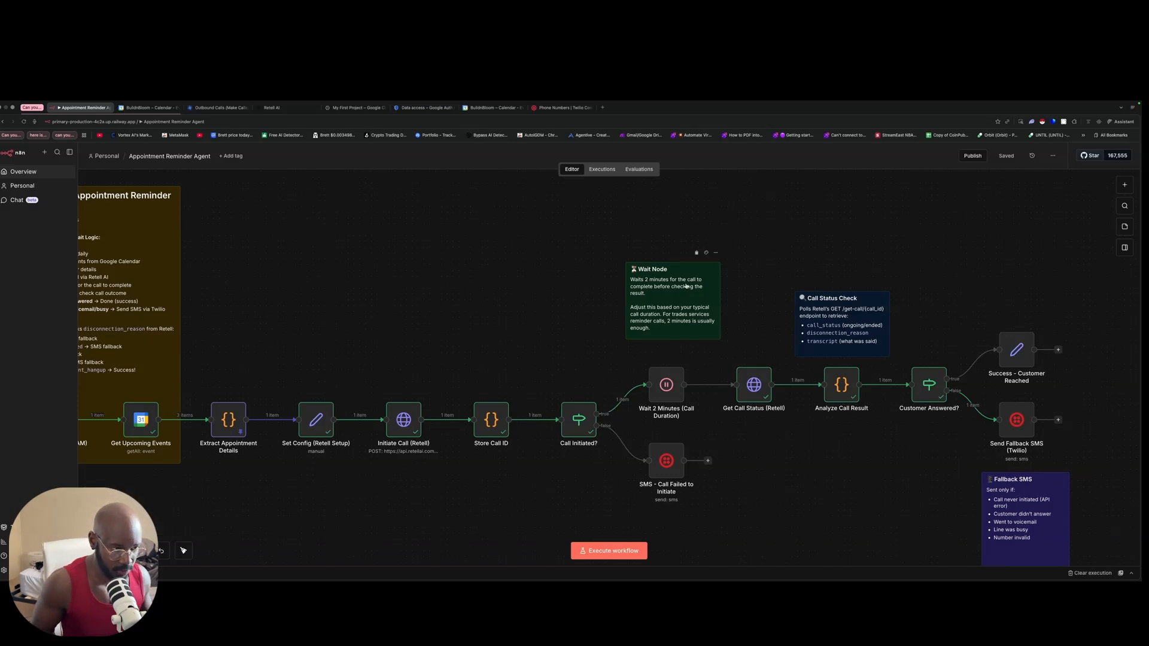
scroll(686, 286, "right", 4)
left_click(720, 311)
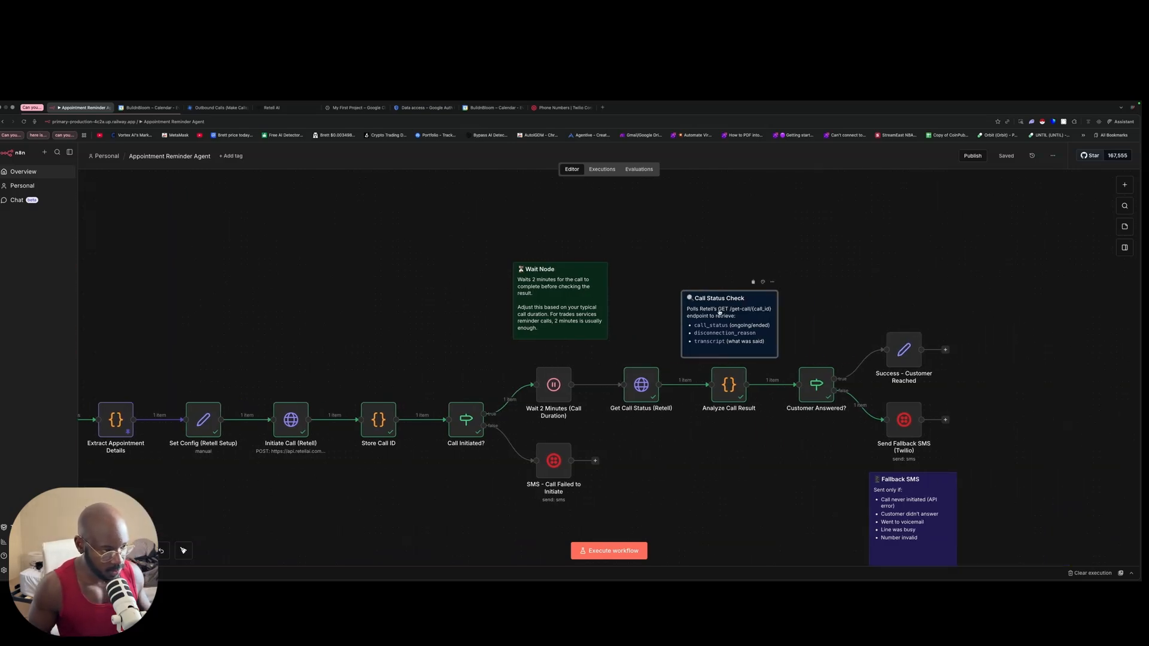
scroll(720, 312, "down", 4)
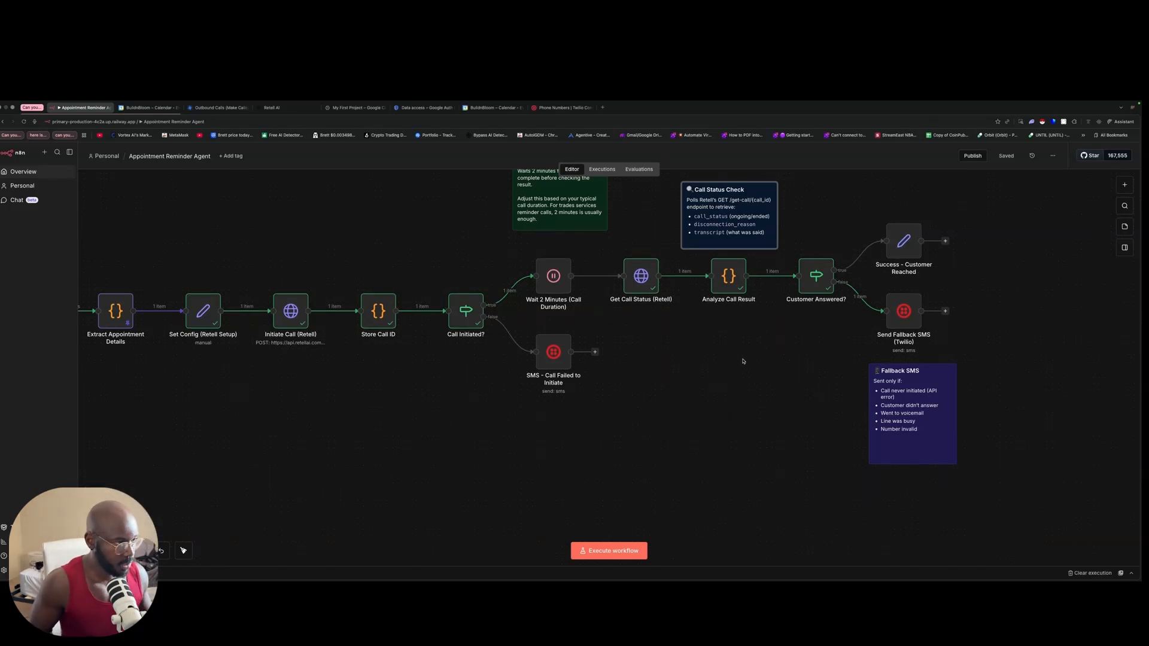
scroll(745, 360, "up", 3)
scroll(754, 360, "down", 5)
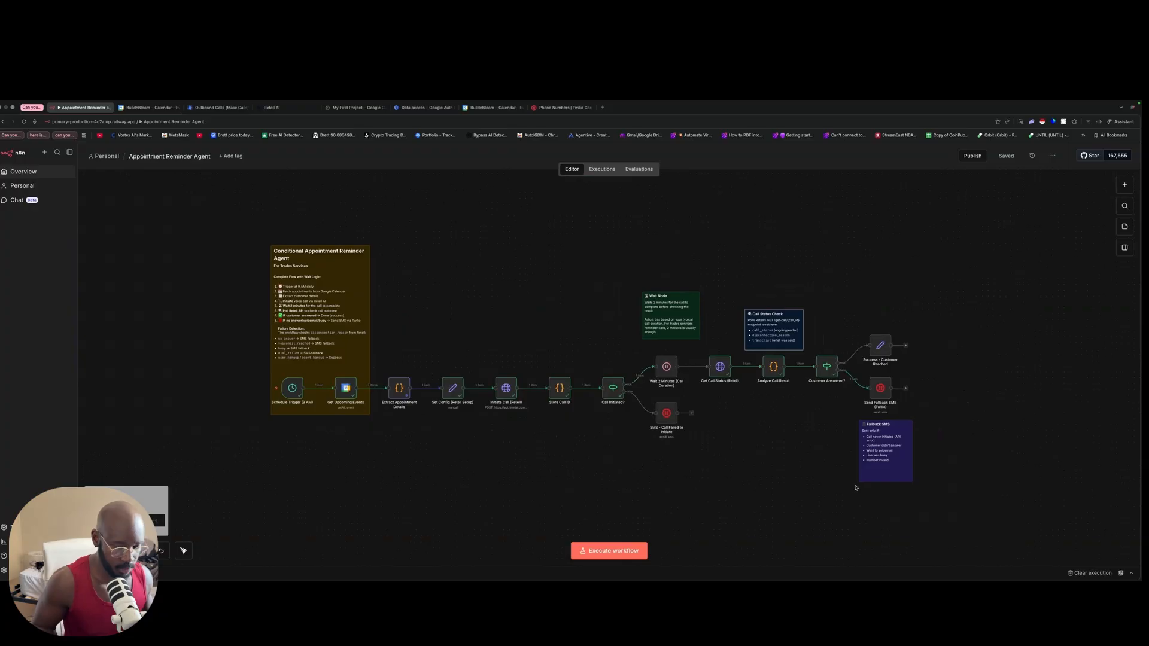